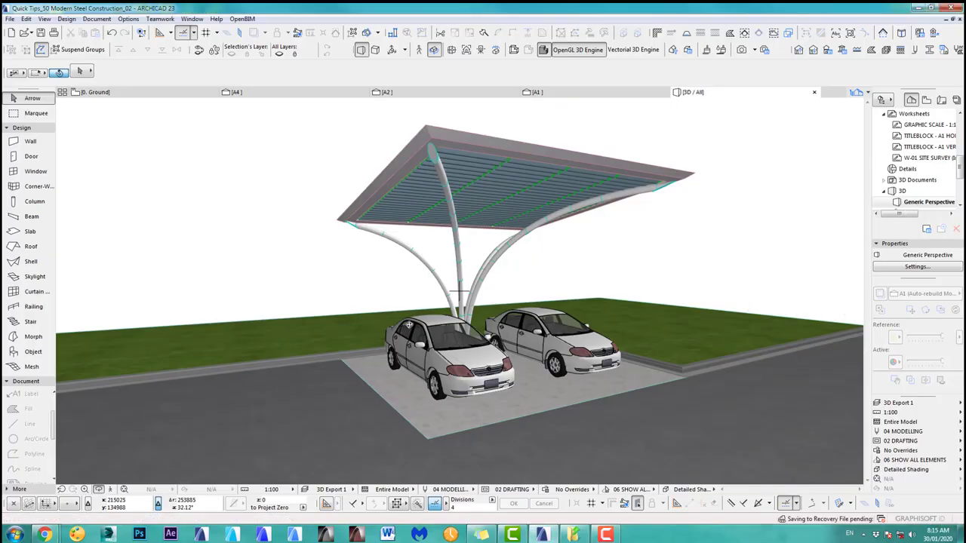
Examine the finished steel carport in 3D and the reference photos placed beside the ground floor plan
mouse_move(402, 328)
middle_mouse_down("shift")
mouse_move(510, 320)
mouse_move(466, 341)
mouse_move(219, 328)
mouse_move(515, 341)
mouse_move(521, 317)
middle_mouse_up("shift")
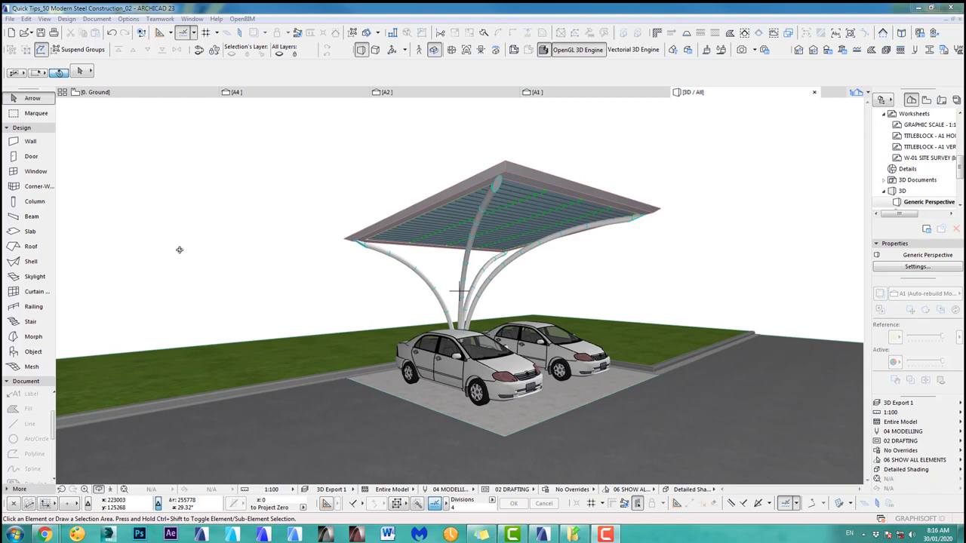
left_click(373, 299)
key("F2")
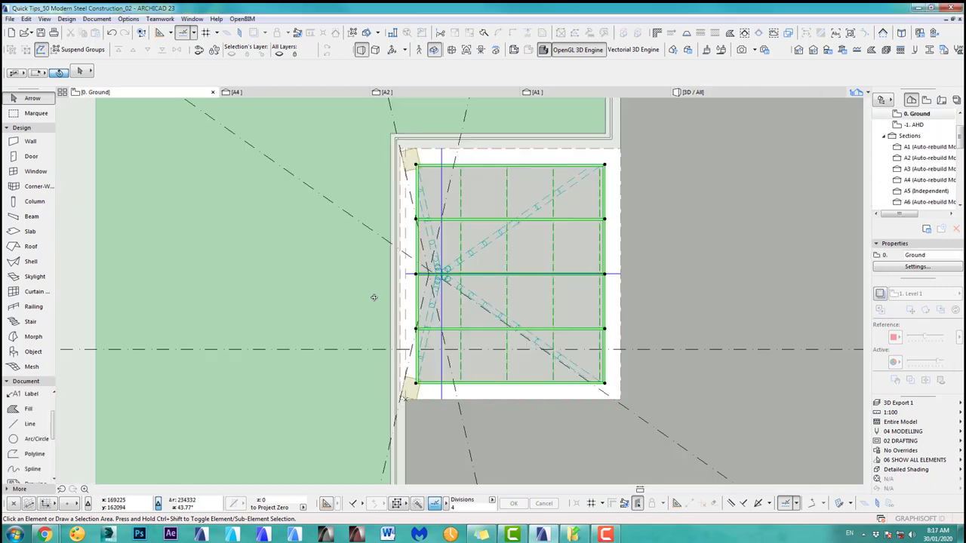
scroll(276, 353, "down", 6)
middle_click_drag(183, 361, 496, 334)
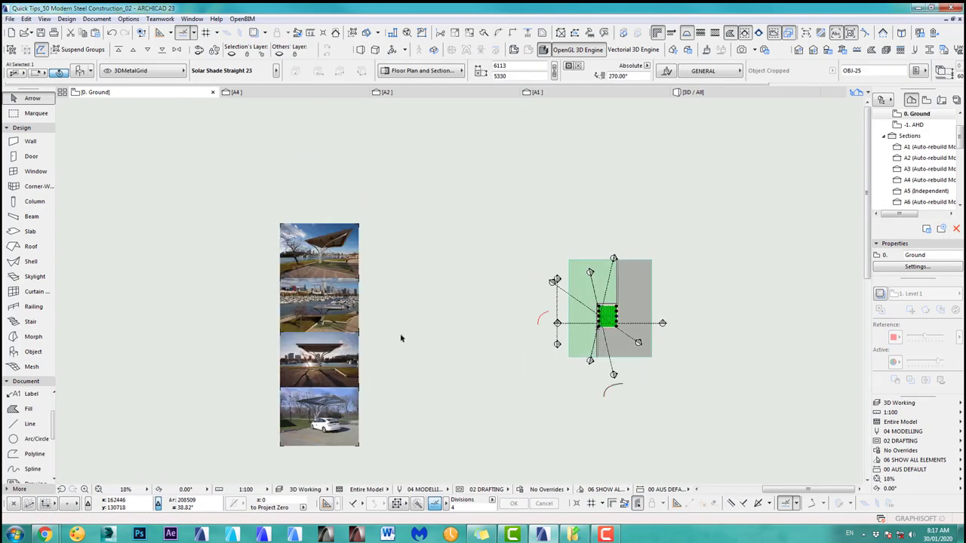
scroll(360, 327, "up", 3)
middle_click_drag(403, 336, 481, 337)
scroll(468, 304, "up", 2)
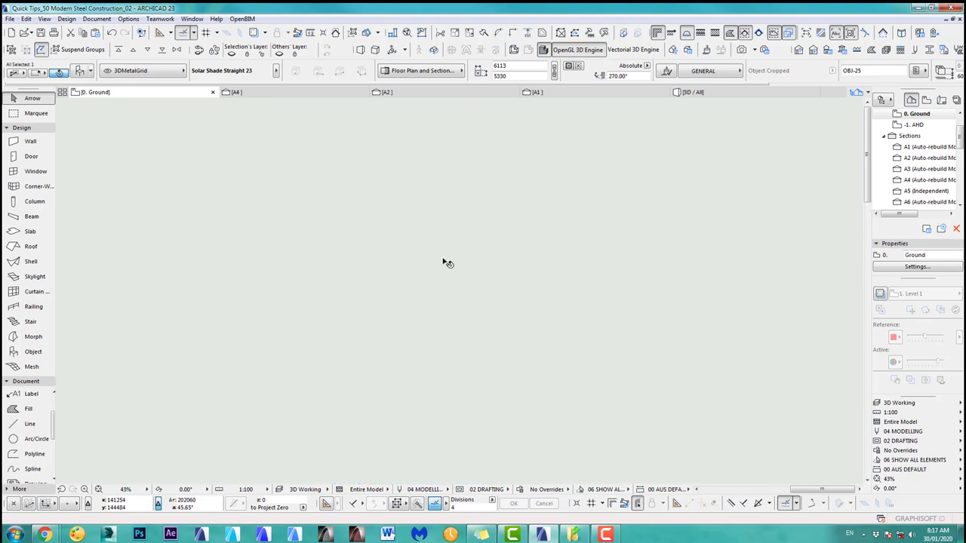
scroll(470, 309, "up", 2)
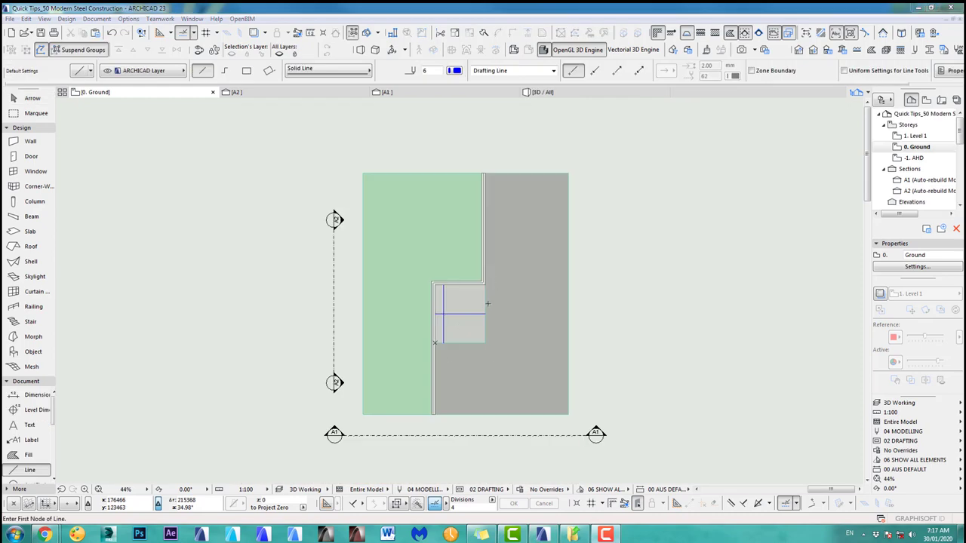
View the starting model in 3D and inspect the flat roof plane, the parking bay and the surrounding kerb
middle_click_drag(505, 336, 514, 323)
key("F3")
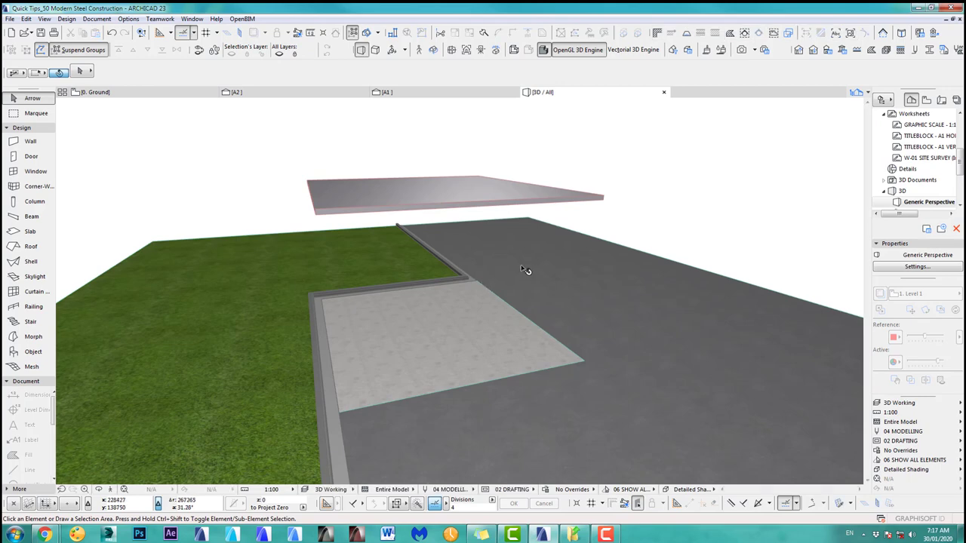
key("o")
left_click_drag(566, 321, 455, 209)
scroll(455, 209, "up", 3)
left_click_drag(254, 289, 490, 302)
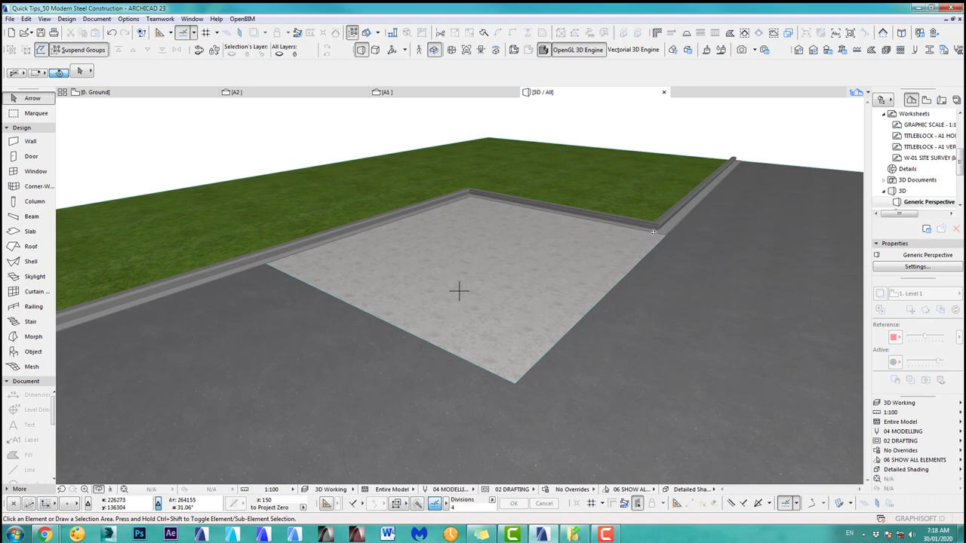
scroll(484, 272, "down", 3)
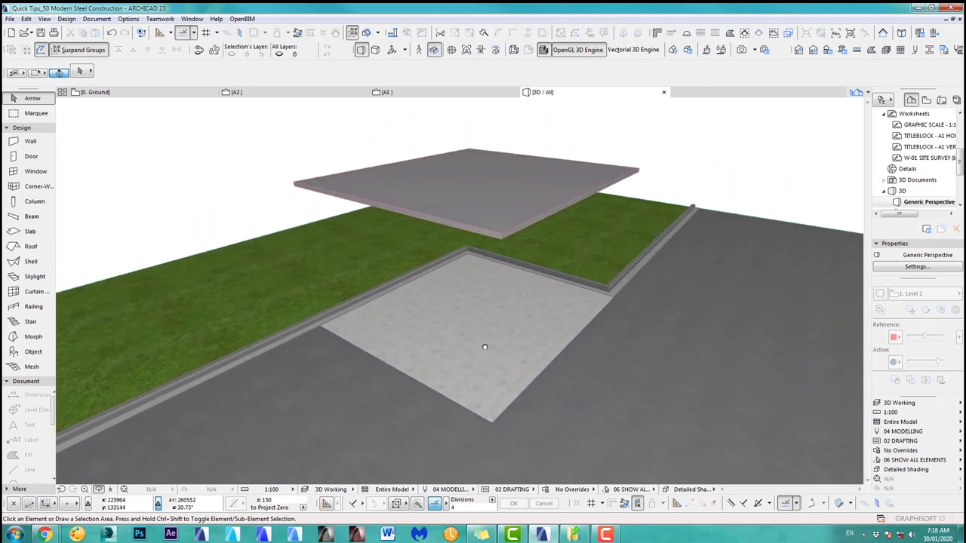
scroll(495, 348, "down", 1)
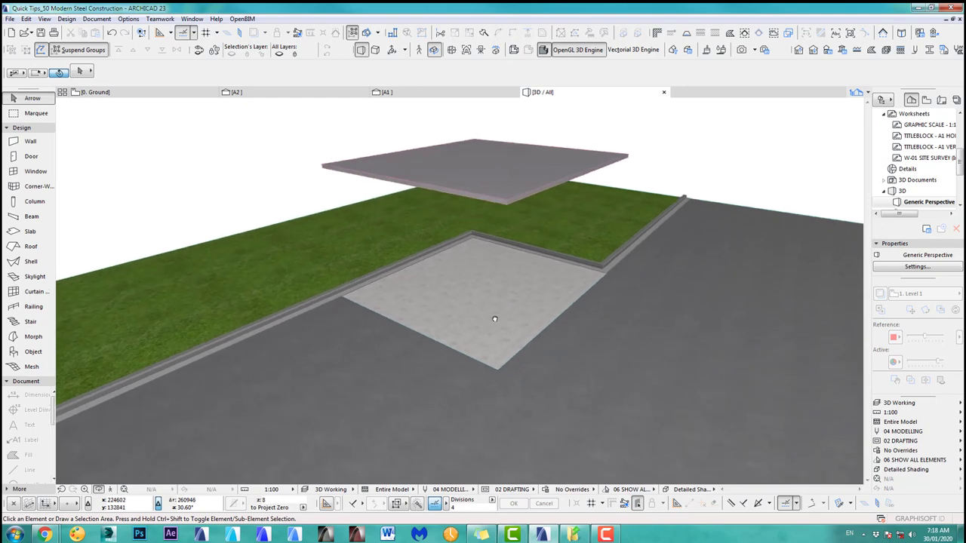
Return to the ground floor plan and examine the shelter reference photos up close
key("F2")
middle_click_drag(453, 315, 453, 300)
scroll(573, 313, "down", 3)
middle_click_drag(603, 313, 868, 315)
scroll(362, 306, "up", 3)
scroll(491, 207, "up", 3)
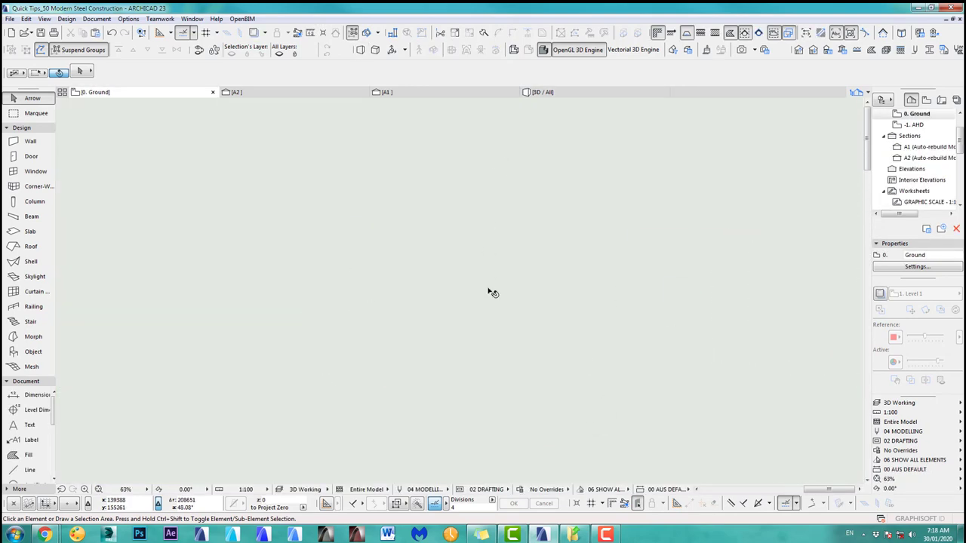
scroll(490, 305, "up", 3)
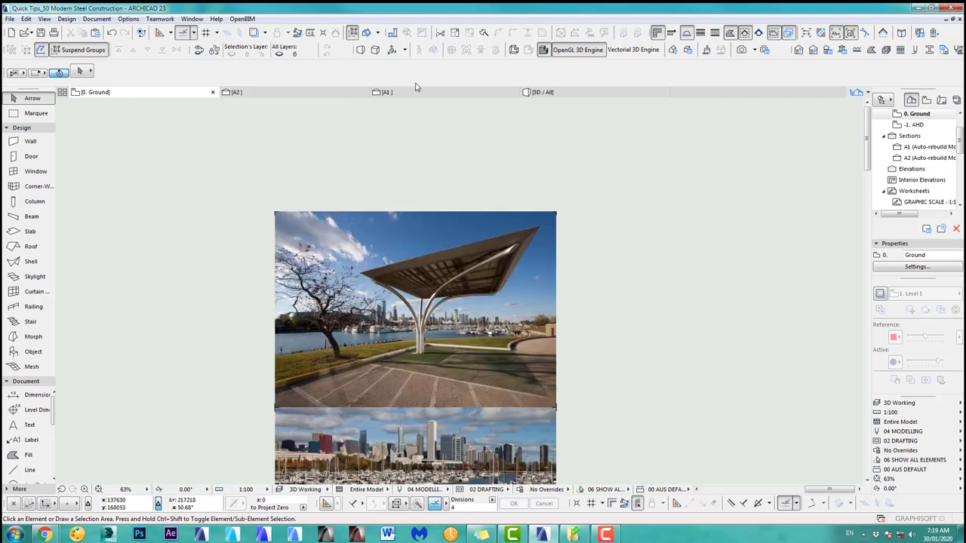
Inspect the red column curve and roof in section A1, and the vertical guide line in section A2
left_click(413, 93)
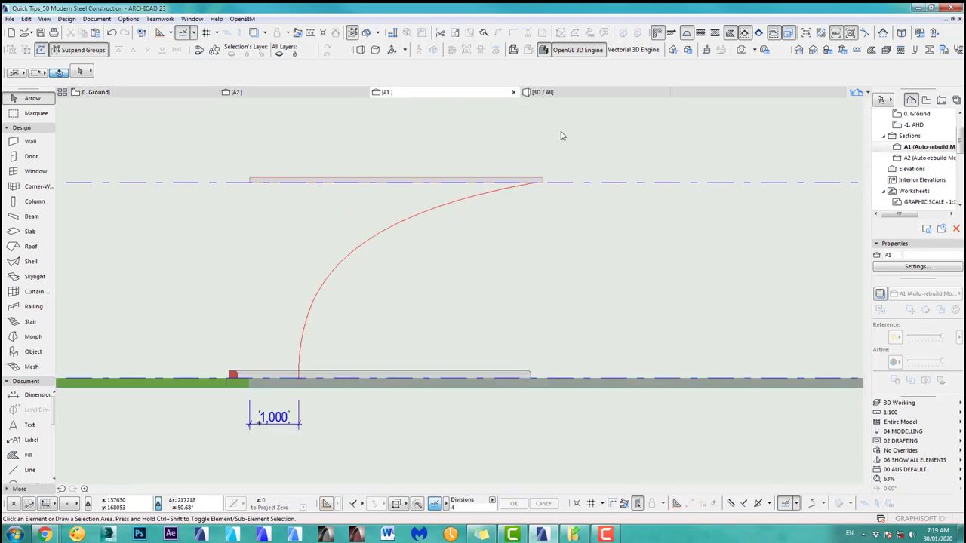
middle_click_drag(355, 405, 395, 404)
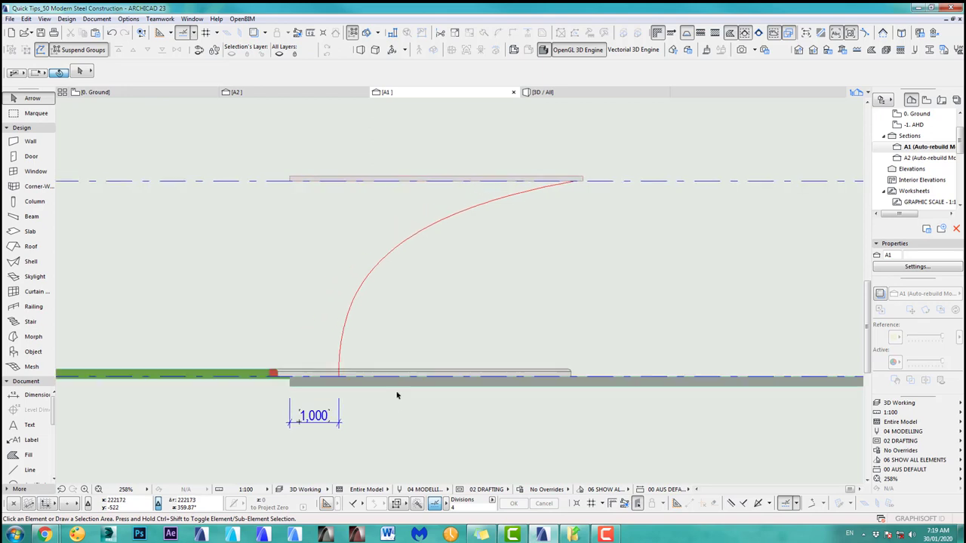
left_click(341, 342)
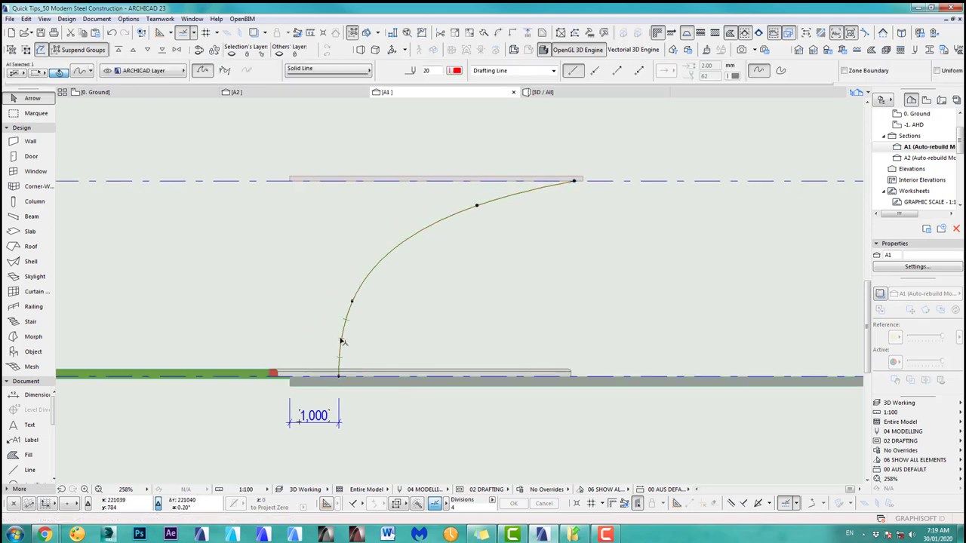
left_click_drag(55, 411, 53, 429)
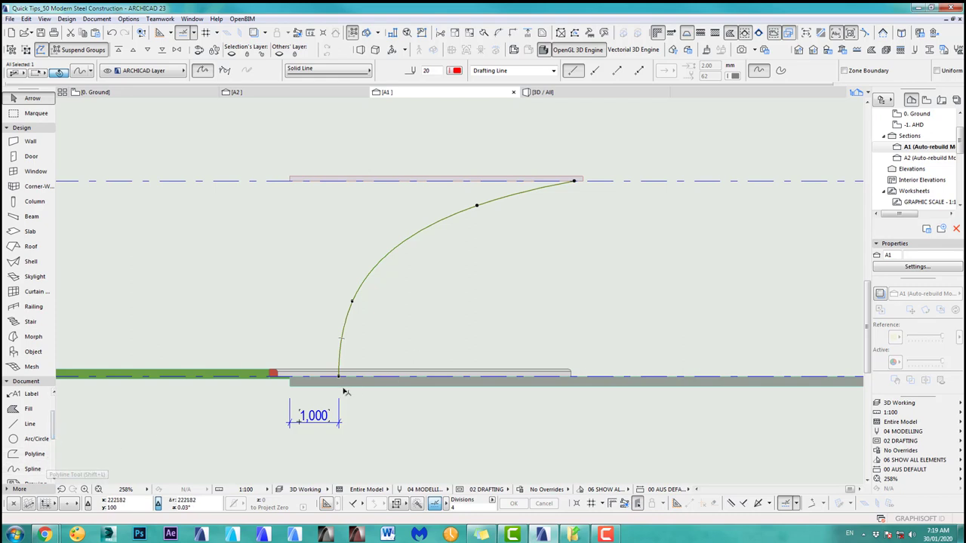
left_click(391, 345)
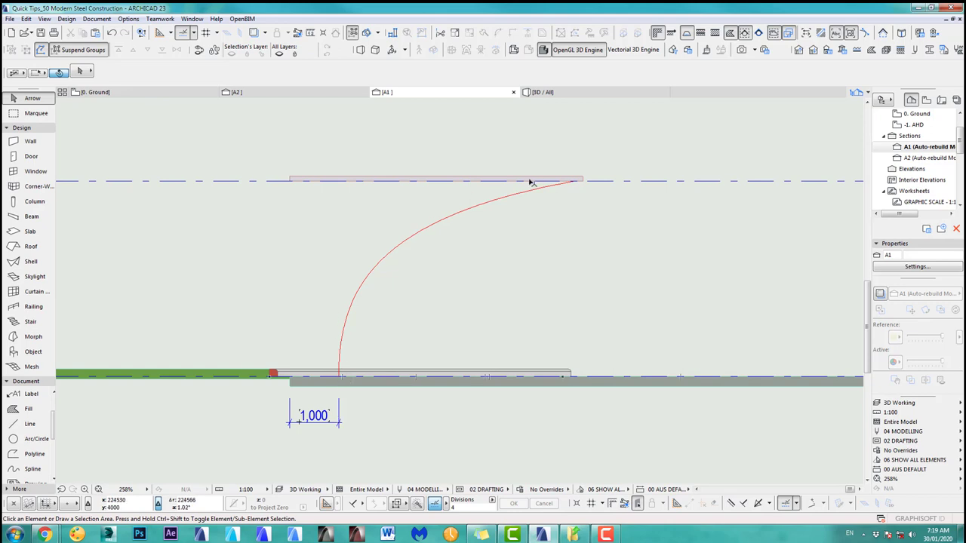
left_click(319, 92)
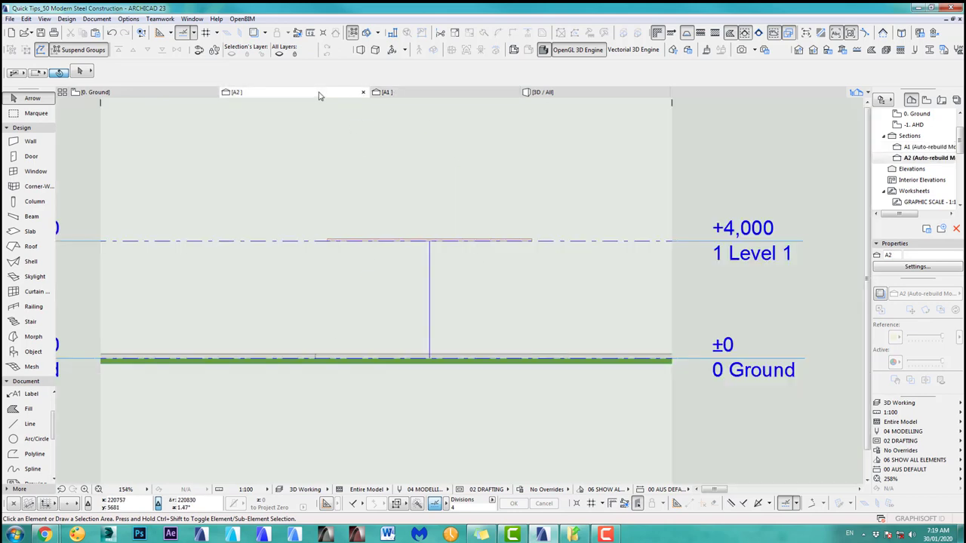
scroll(452, 345, "up", 3)
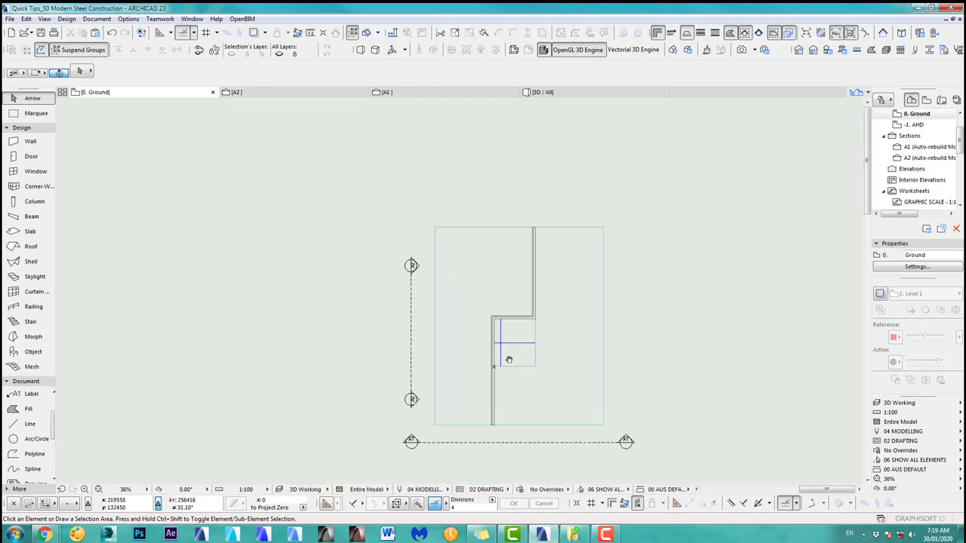
Examine the two crossing guide lines over the parking bay on the ground floor plan
scroll(518, 354, "up", 8)
left_click(351, 257)
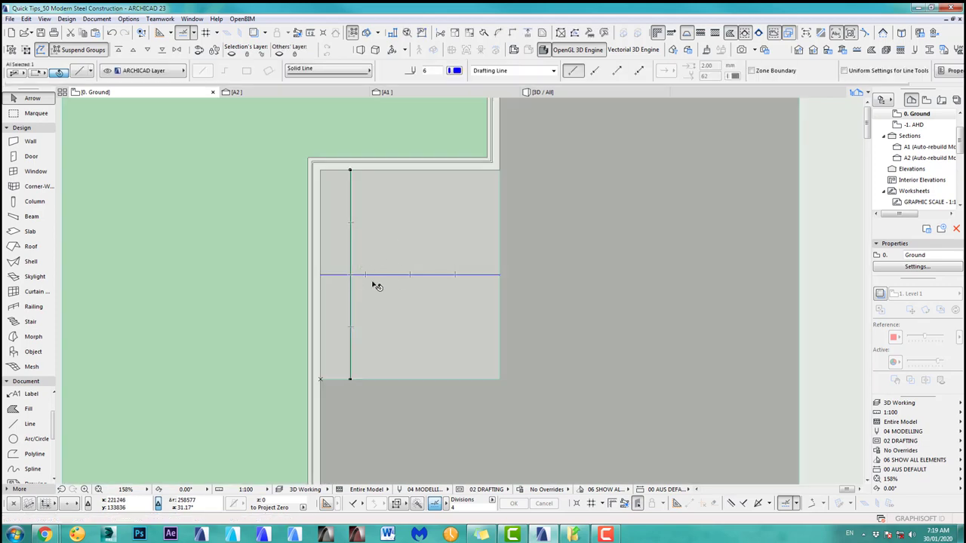
scroll(378, 277, "up", 5)
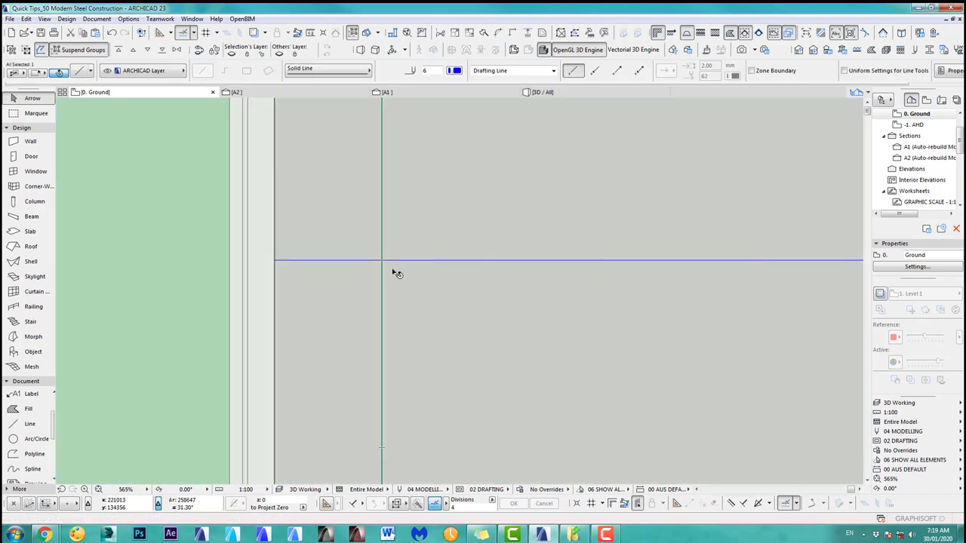
scroll(333, 222, "down", 3)
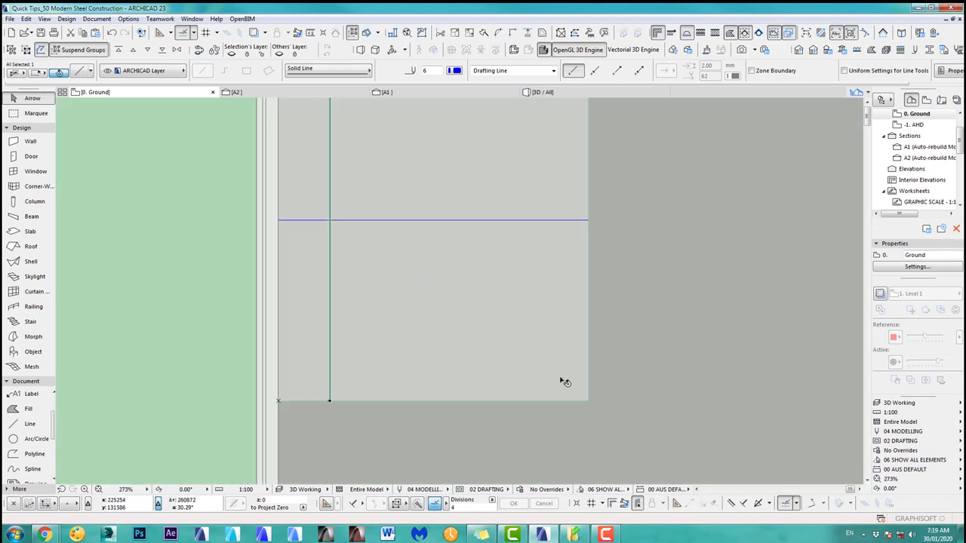
scroll(388, 282, "down", 6)
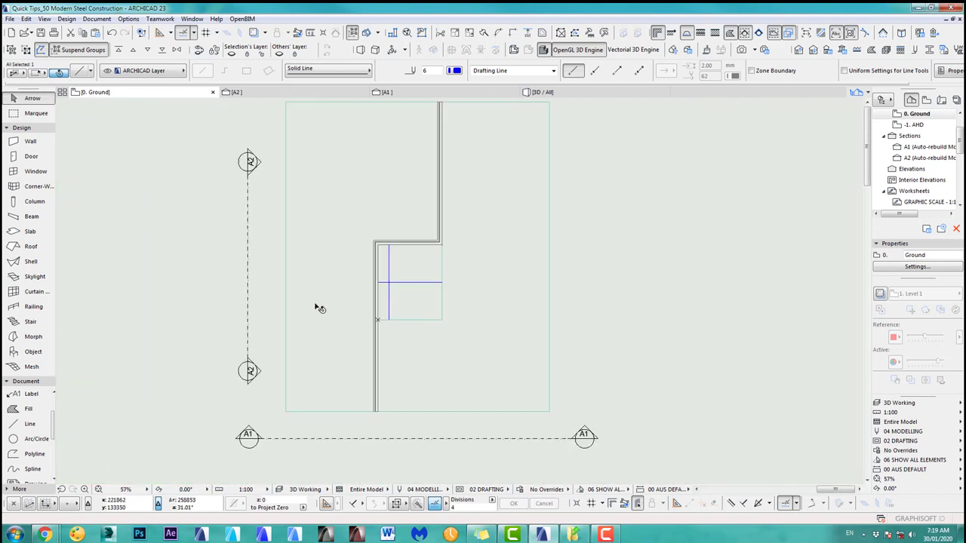
Review the shelter reference photos again, compare them with the site plan, and clear the line selection
scroll(316, 304, "down", 2)
middle_click_drag(156, 312, 434, 313)
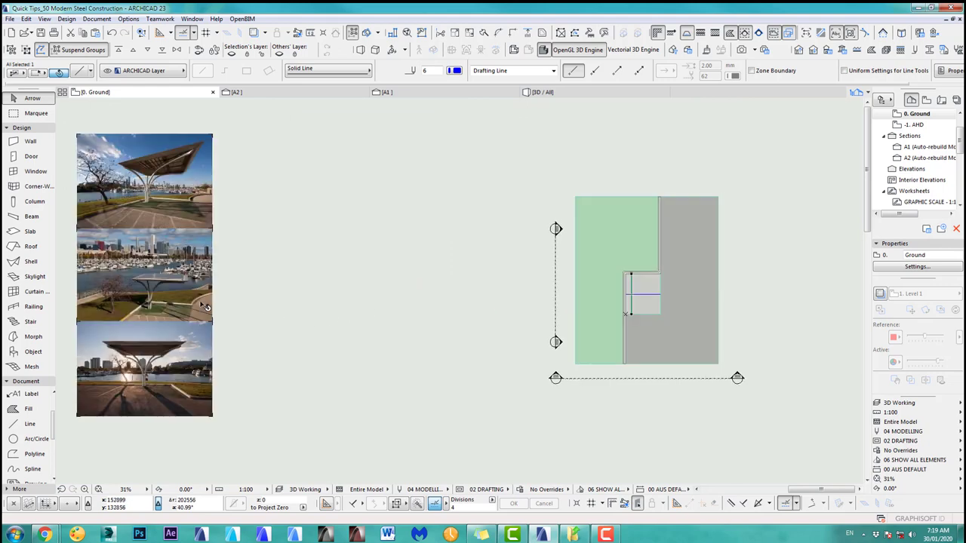
scroll(313, 274, "up", 2)
mouse_move(189, 306)
middle_mouse_down()
mouse_move(313, 274)
mouse_move(360, 273)
middle_mouse_up()
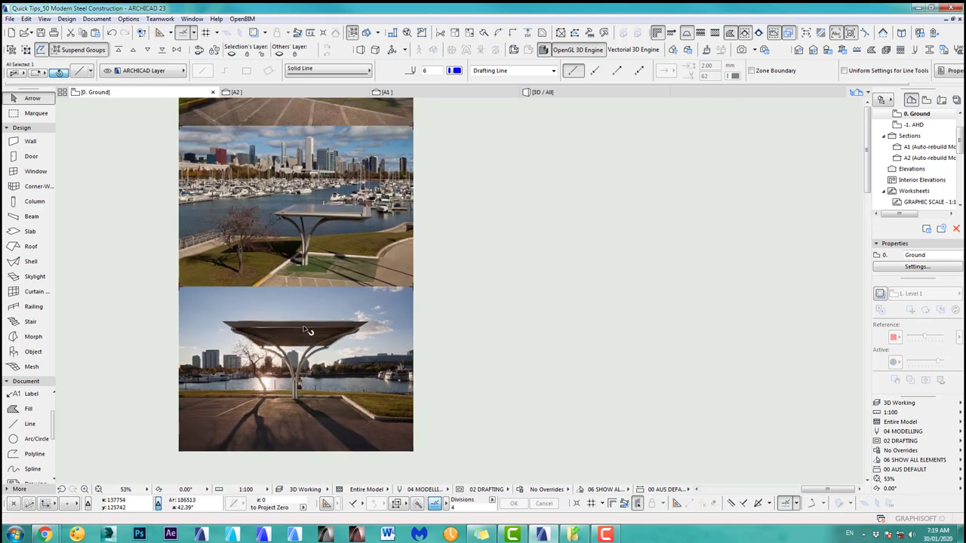
scroll(478, 308, "down", 5)
middle_click_drag(479, 309, 299, 301)
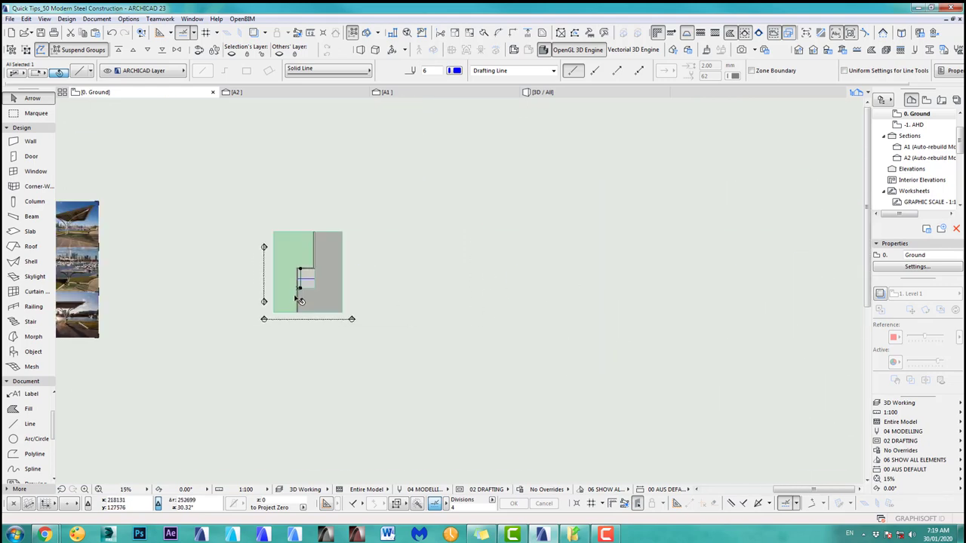
scroll(297, 298, "up", 4)
middle_click_drag(362, 328, 543, 391)
scroll(544, 391, "up", 1)
left_click(674, 299)
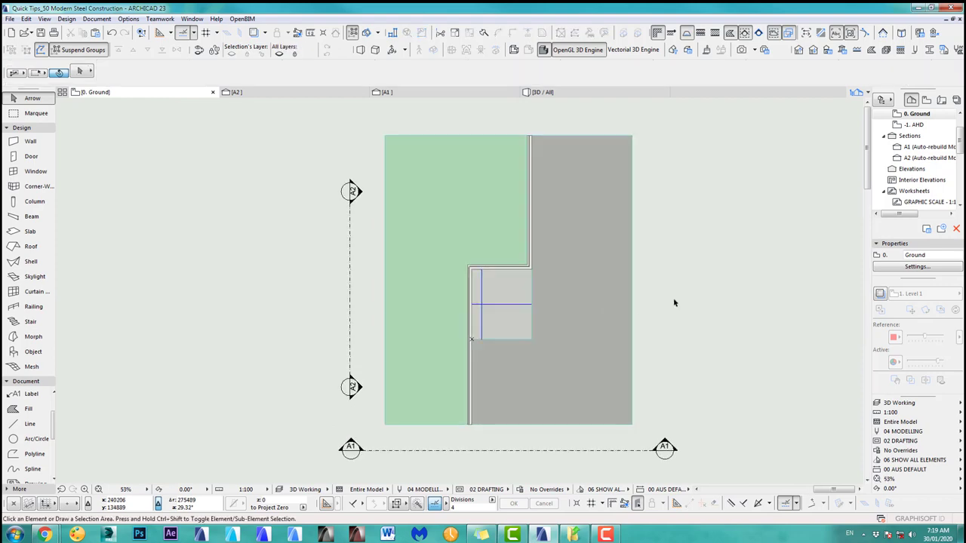
Try a 10° pitch on the roof plane above the parking bay in 3D and inspect its slope
key("F3")
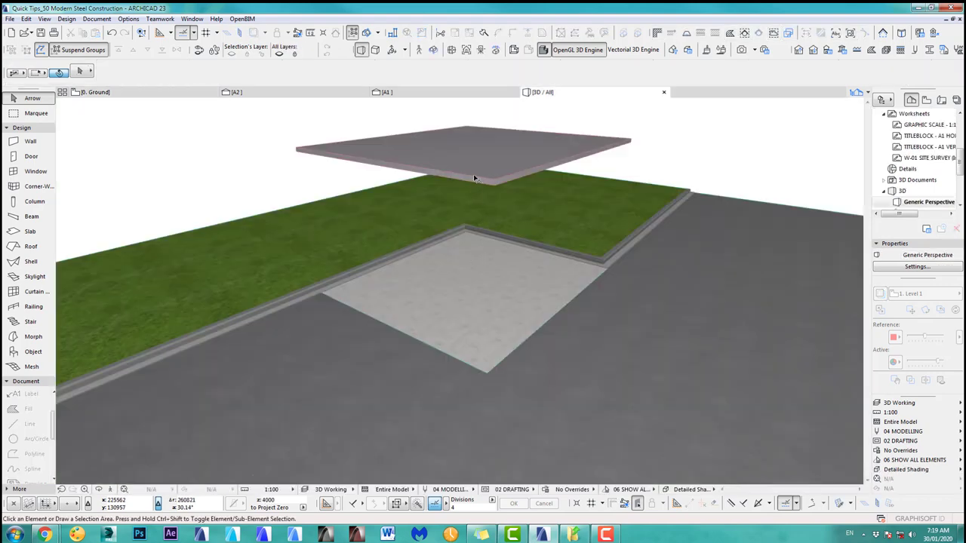
left_click(474, 178)
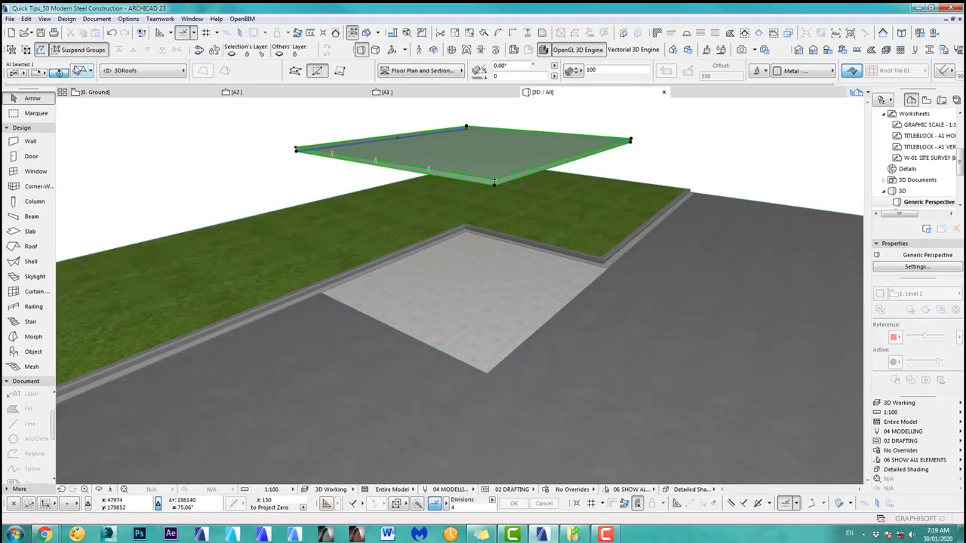
left_click(520, 66)
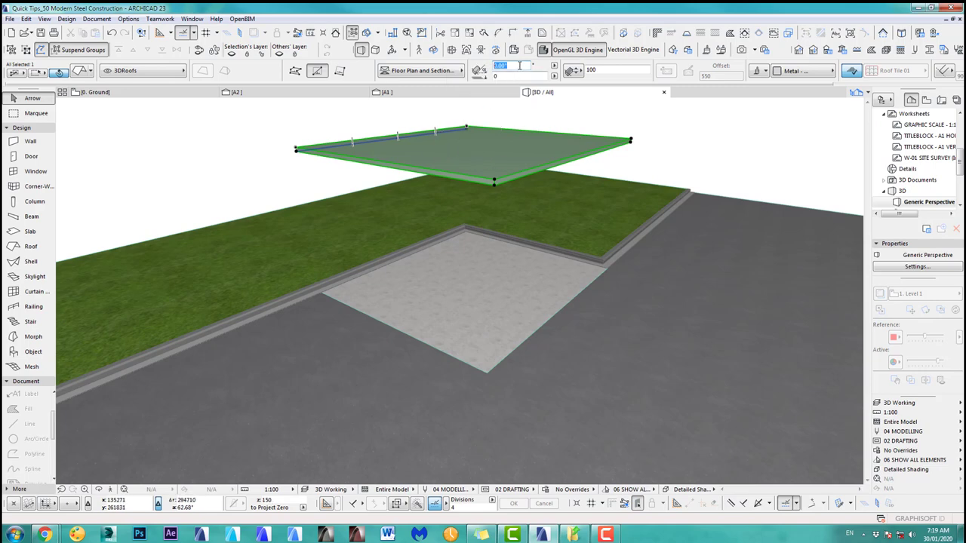
type("10")
left_click(607, 69)
type("102")
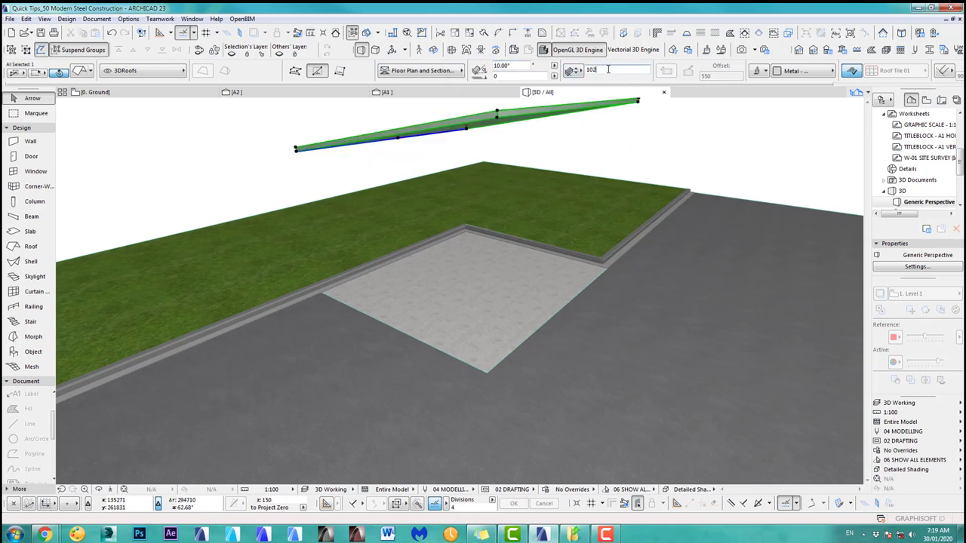
middle_click_drag(469, 207, 646, 171, "shift")
left_click_drag(646, 170, 566, 242)
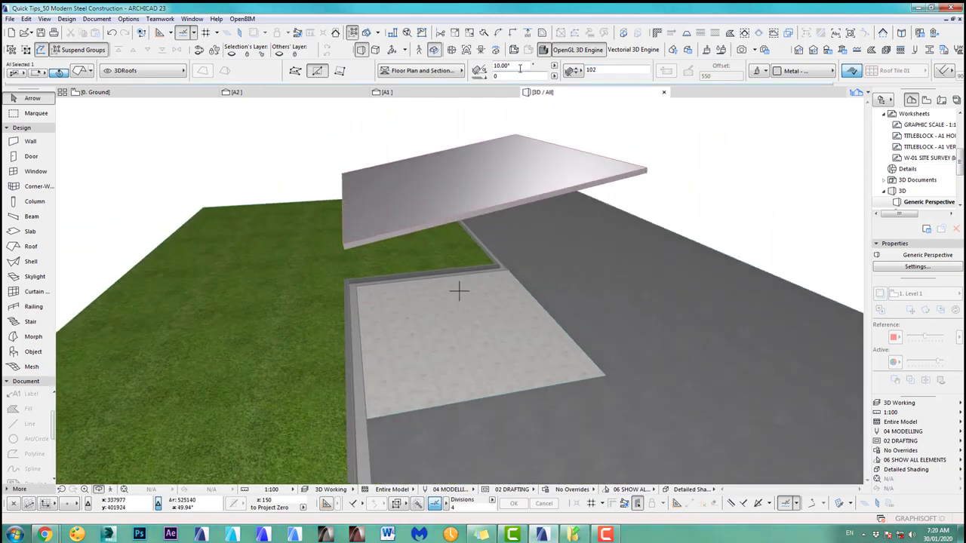
Return the roof plane's pitch to 0°
type("0")
key("Return")
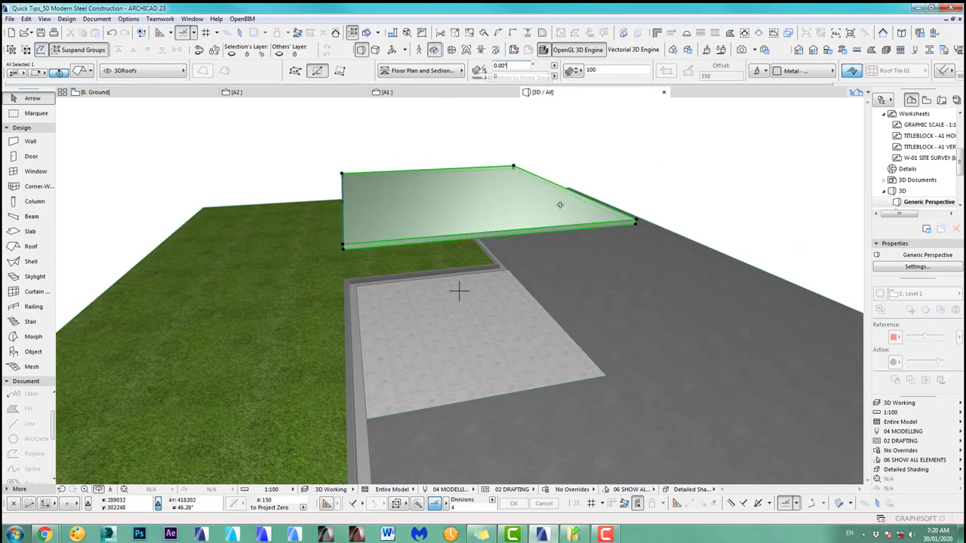
left_click_drag(562, 215, 576, 232)
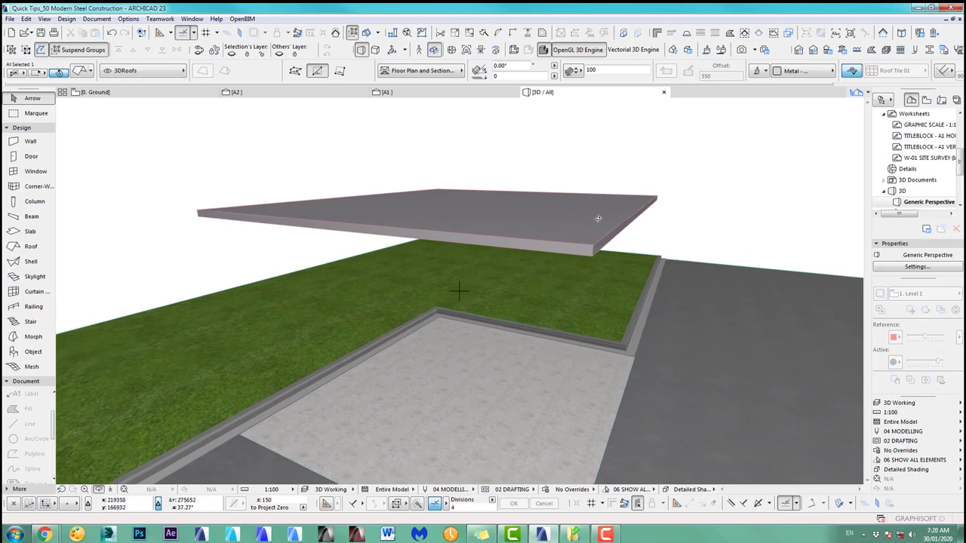
Select the roof plane and set a custom edge angle of 30° on its near side edge
left_click(598, 218)
middle_click_drag(598, 218, 516, 267, "shift")
scroll(498, 270, "up", 3)
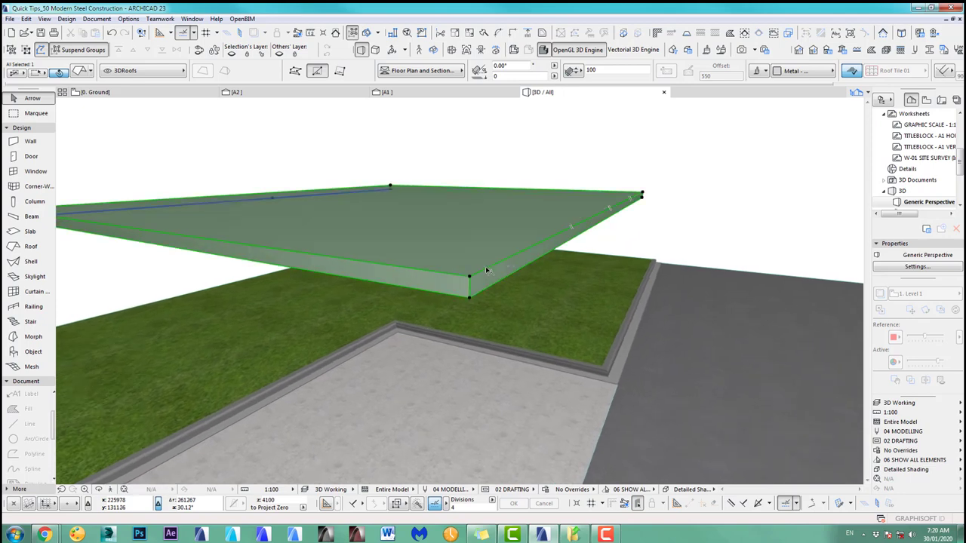
left_click(487, 272)
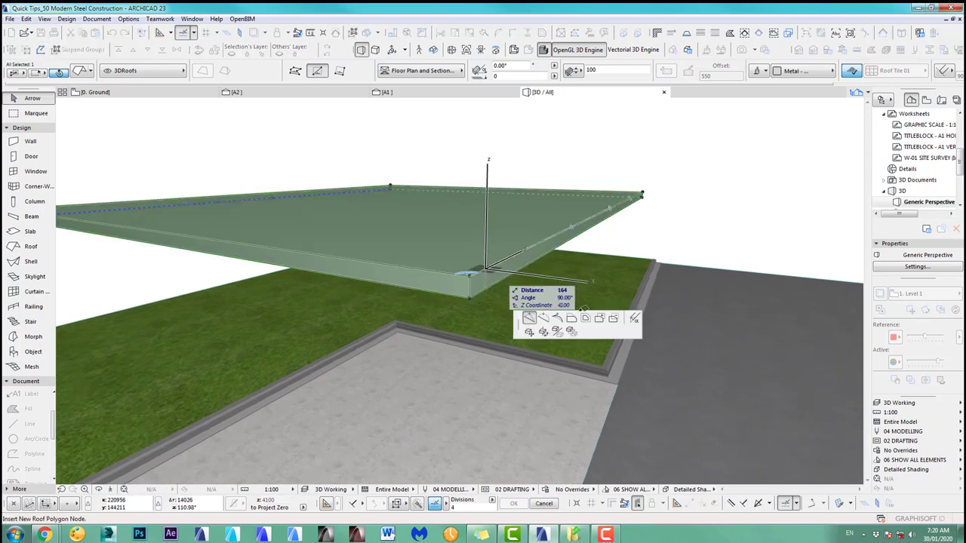
left_click(634, 318)
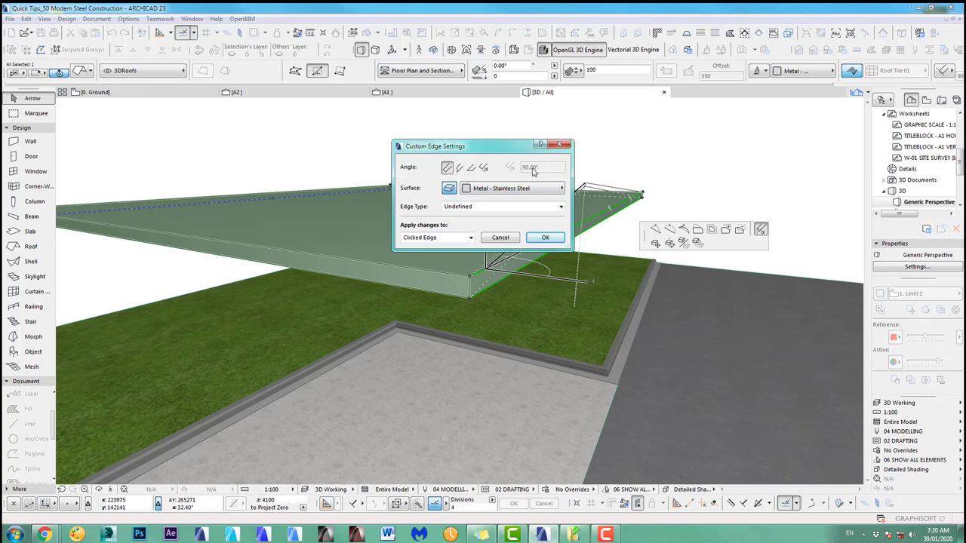
left_click(483, 169)
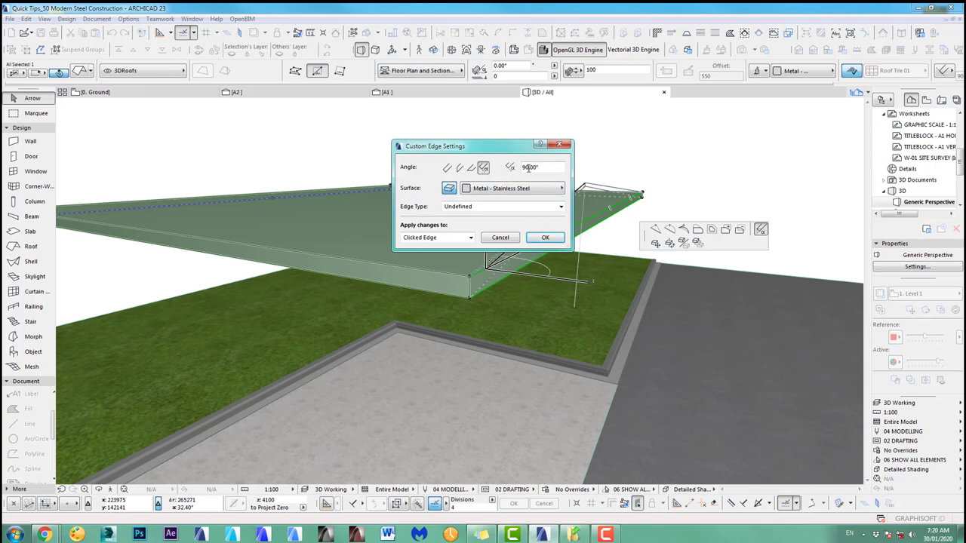
left_click_drag(536, 167, 519, 170)
type("30")
key("Tab")
Apply the custom edge settings to all edges of the roof plane and check the tapered underside
left_click(458, 239)
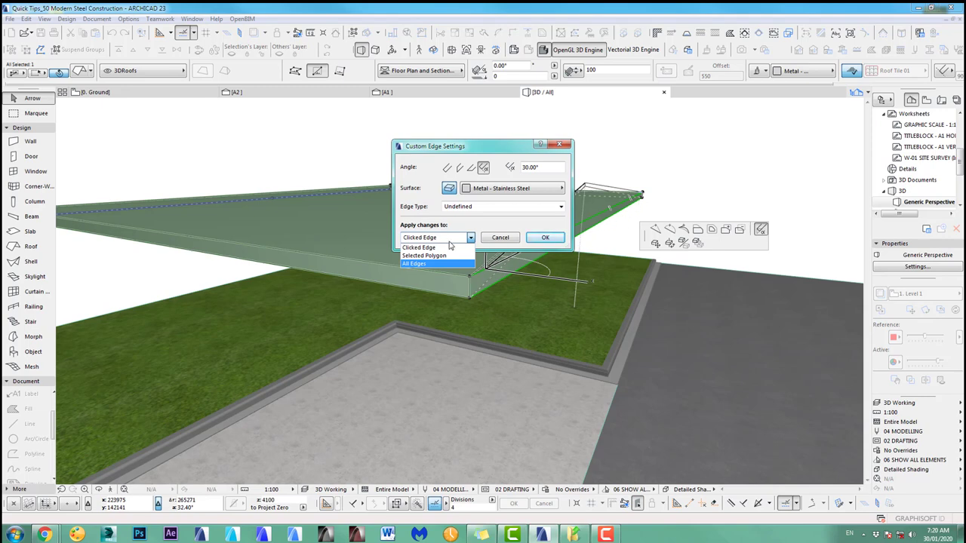
left_click(419, 264)
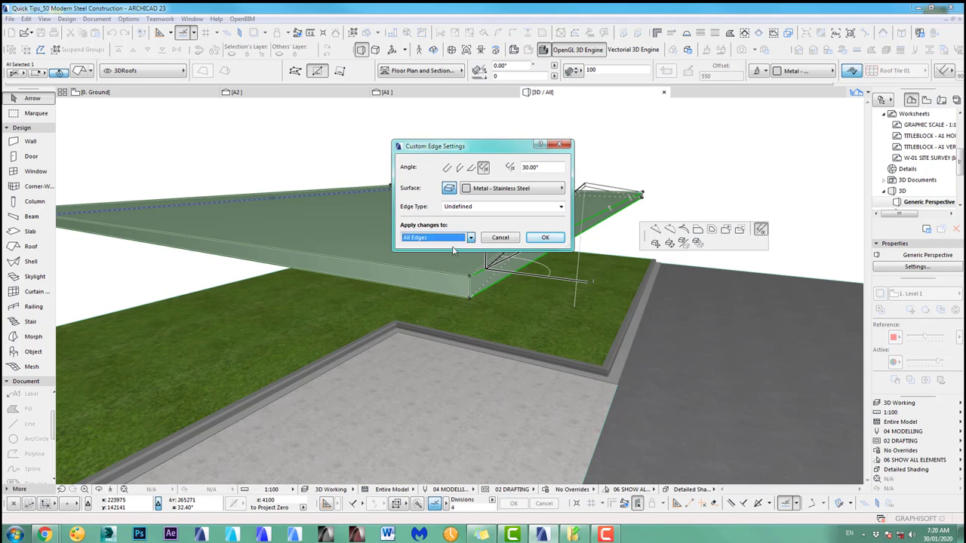
left_click(545, 237)
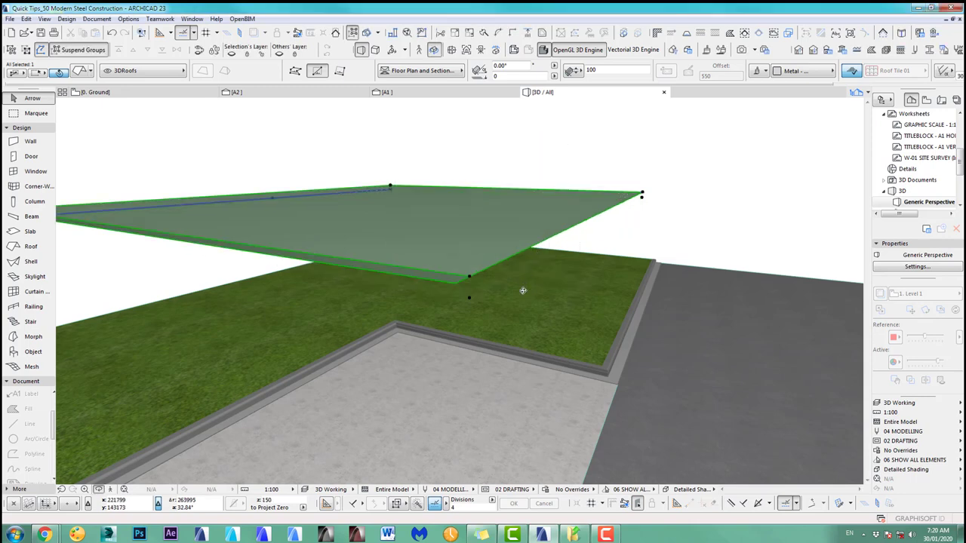
key("o")
left_click_drag(478, 293, 502, 303)
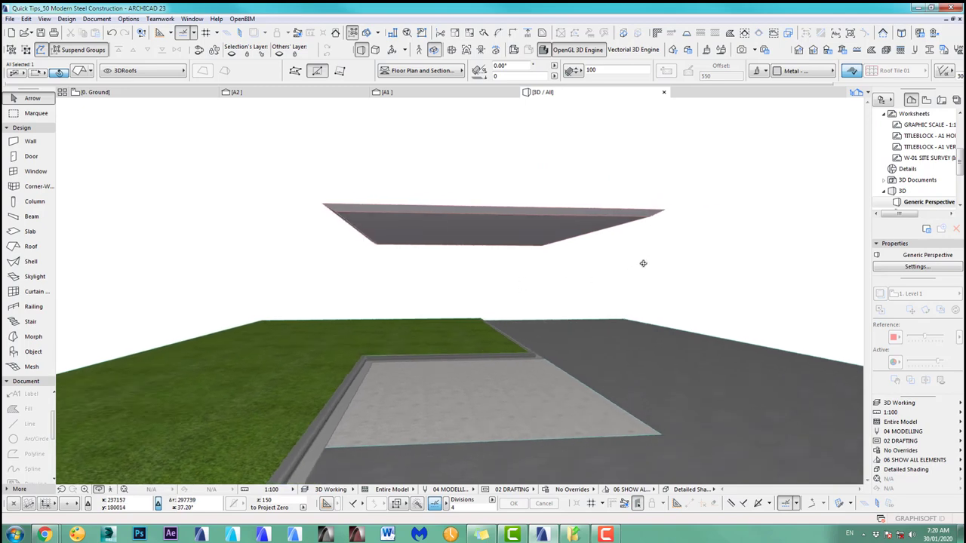
left_click_drag(643, 264, 643, 263)
Copy the red curved guide line from section A1 and paste it onto the ground floor plan below the A1 section line
key("F2")
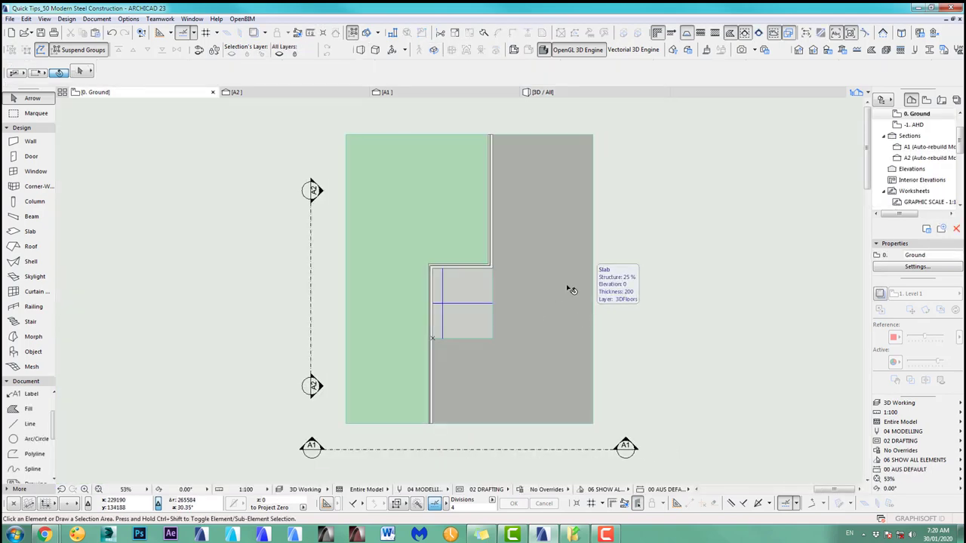
left_click(423, 94)
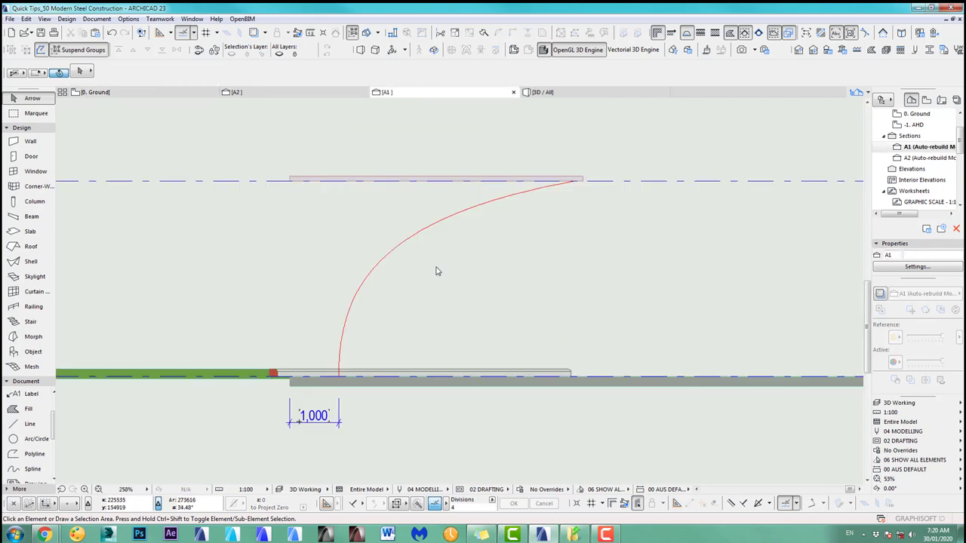
left_click(340, 346)
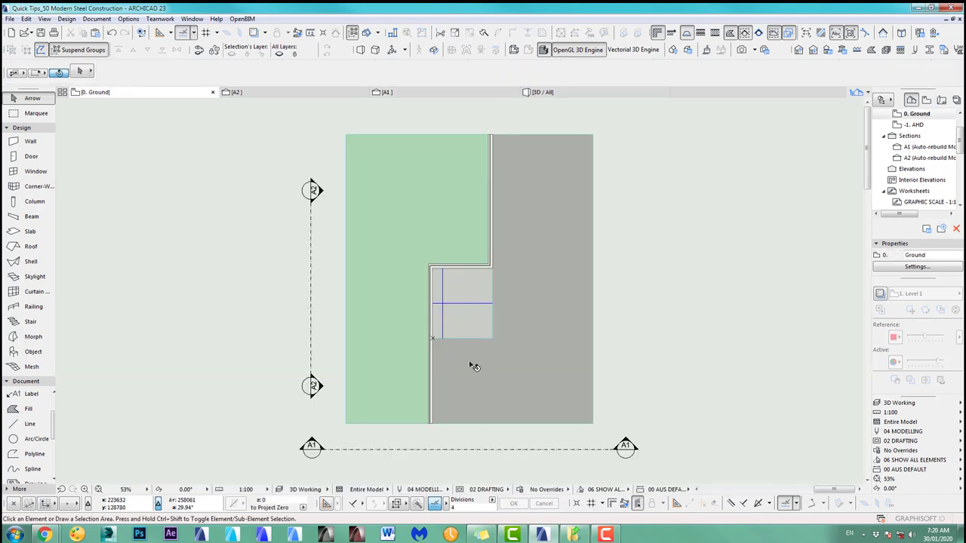
scroll(470, 367, "down", 5)
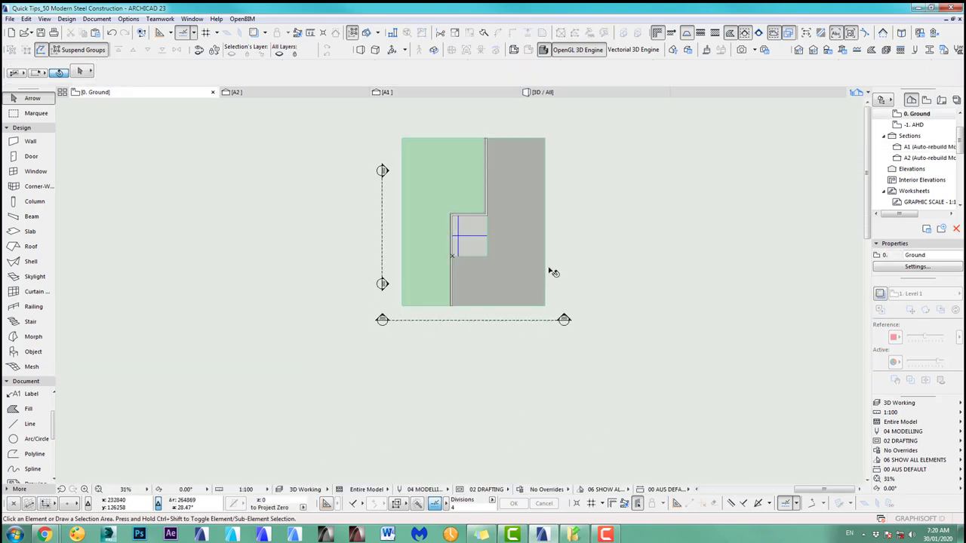
key("ctrl+v")
left_click(544, 241)
left_click_drag(468, 302, 472, 355)
left_click(514, 364)
scroll(457, 346, "up", 5)
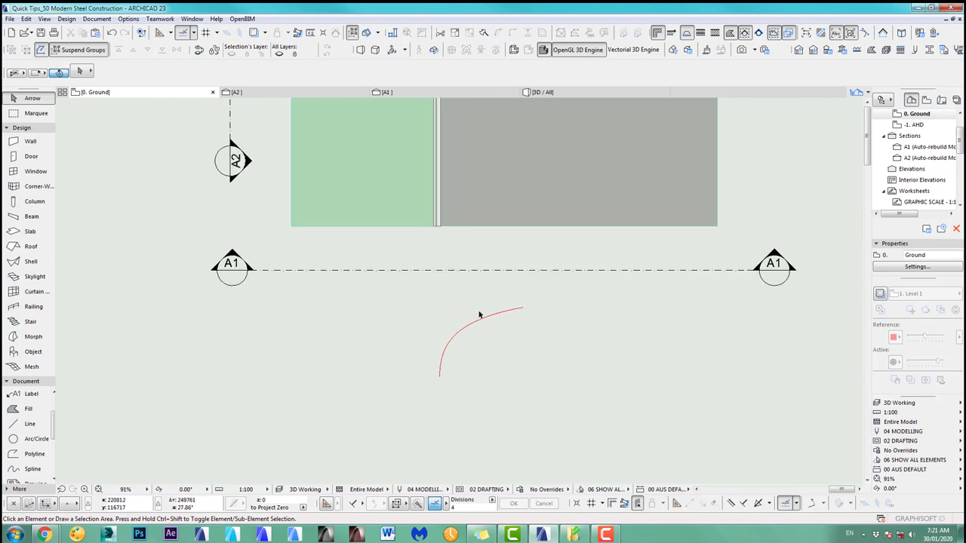
scroll(488, 335, "up", 3)
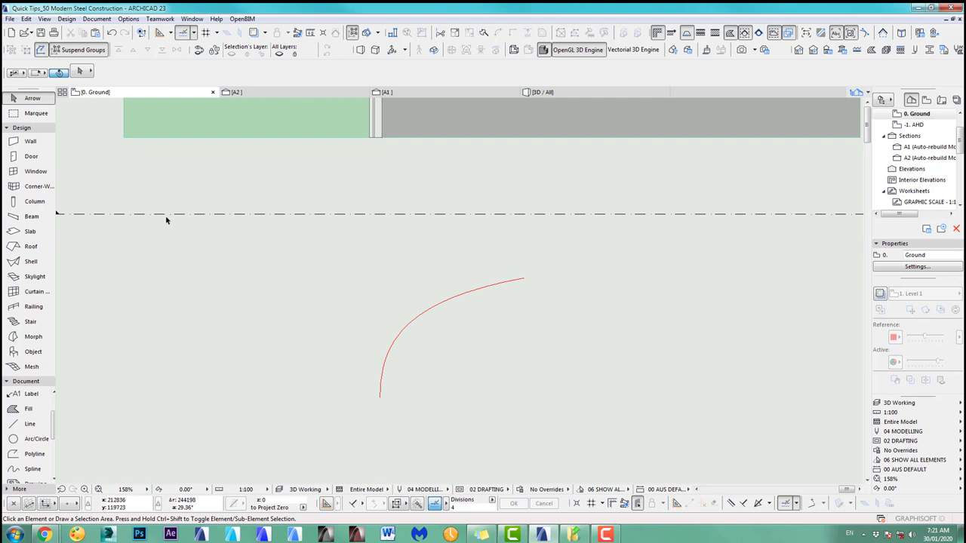
Set the default diameter of the round beam to 300 mm
double_click(33, 219)
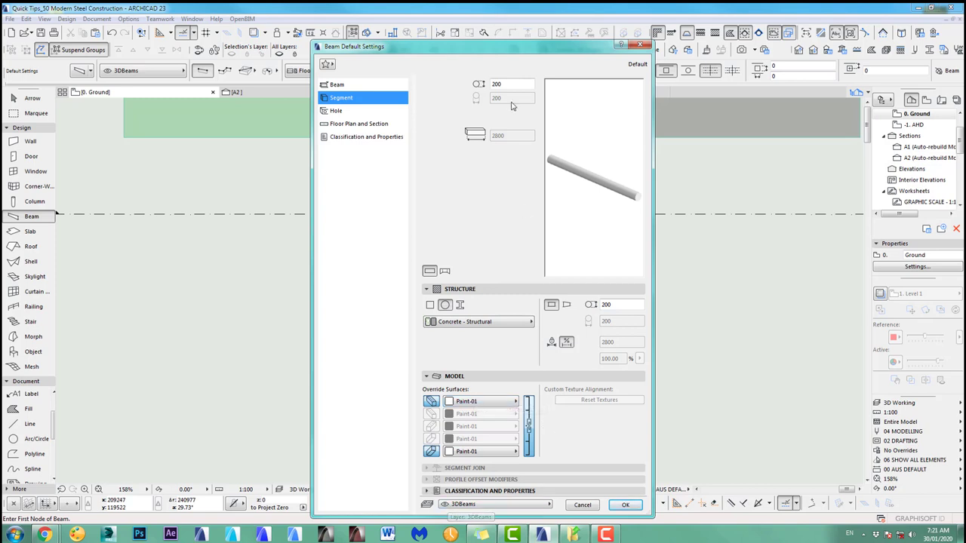
type("300")
key("Tab")
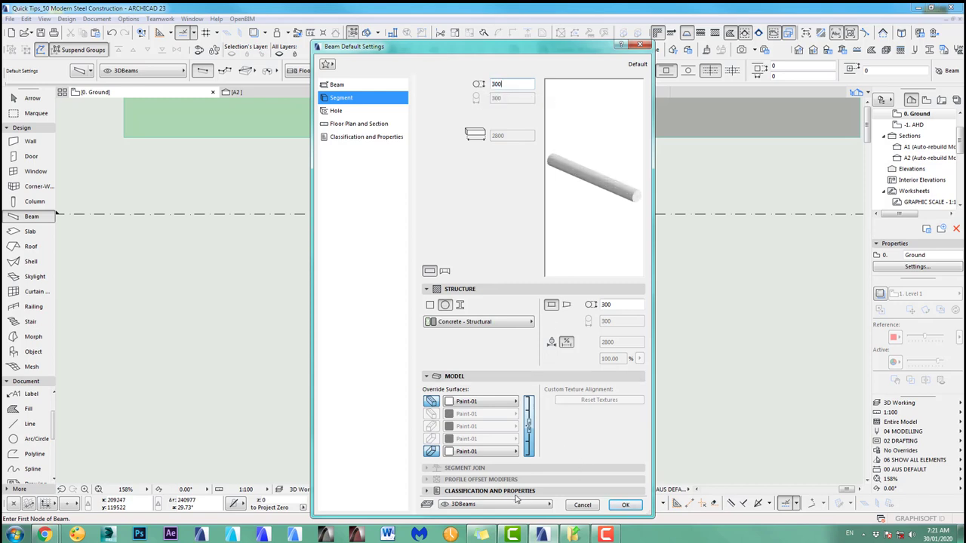
left_click(626, 505)
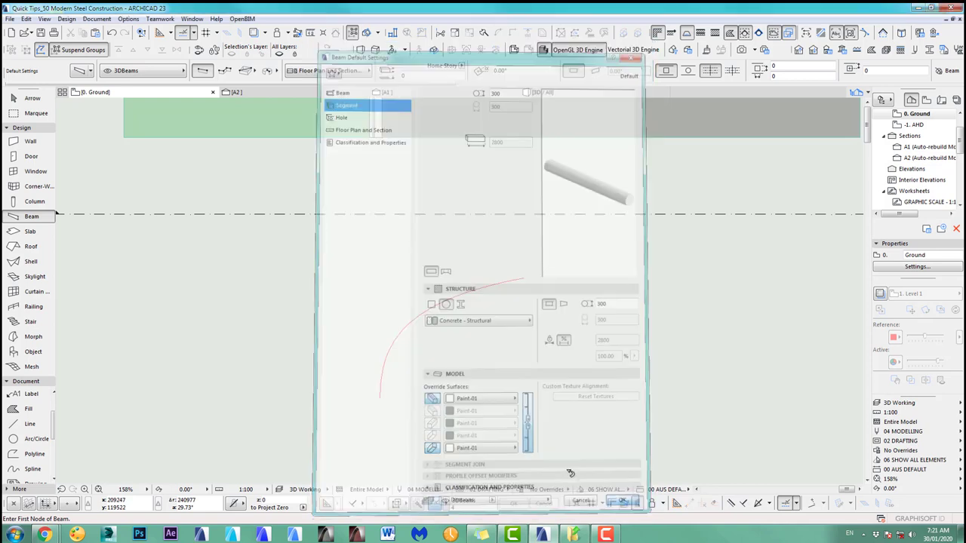
Create beams along the pasted red curve with the Magic Wand
middle_click_drag(451, 339, 451, 307)
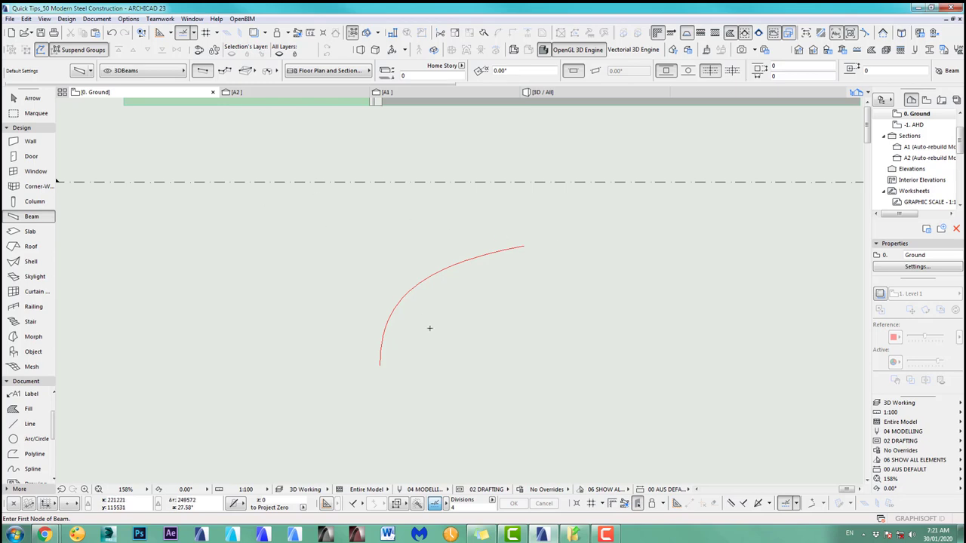
scroll(430, 322, "up", 2)
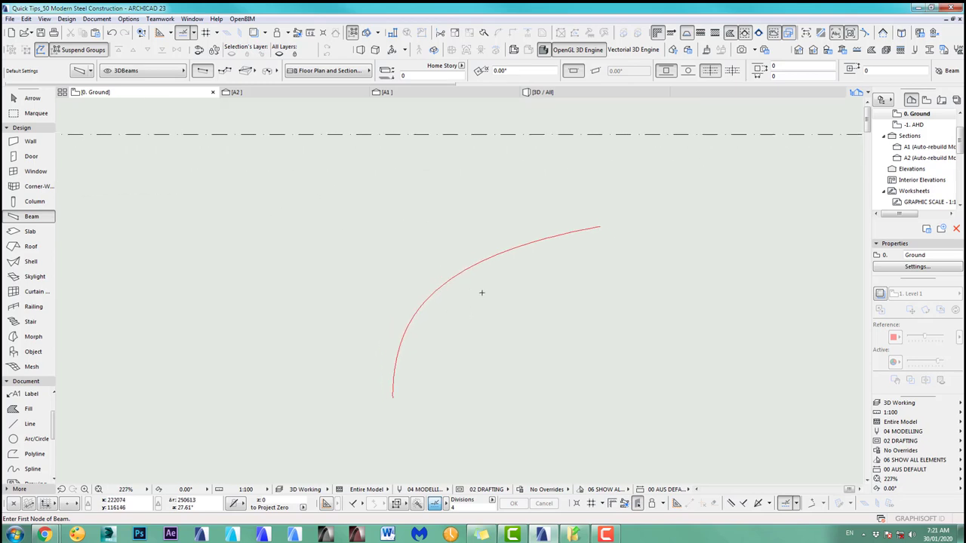
left_click(476, 272)
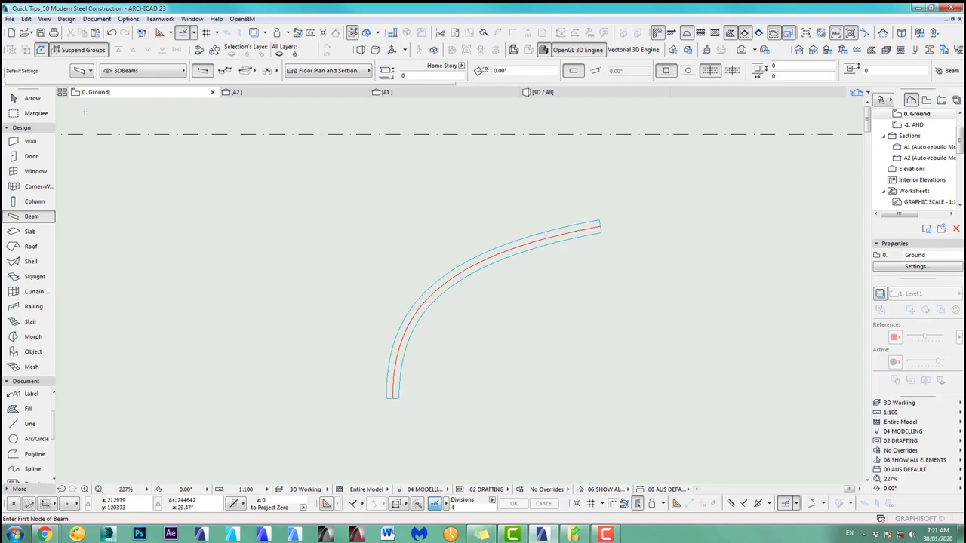
Select the curved beam together with its guide curve, inspect the selection alone in 3D, and return to the ground floor plan
left_click(31, 98)
left_click_drag(335, 187, 640, 424)
key("F5")
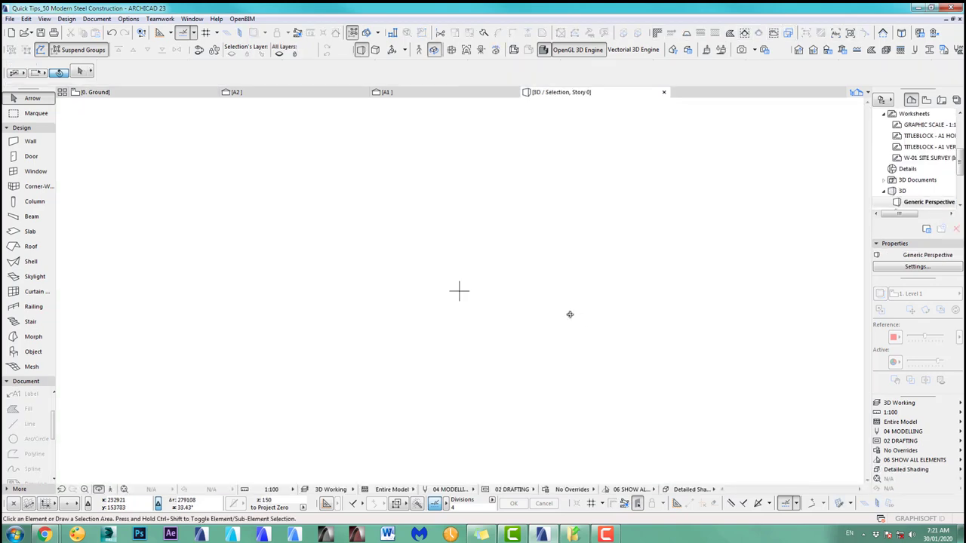
middle_click_drag(422, 290, 670, 279, "shift")
key("F2")
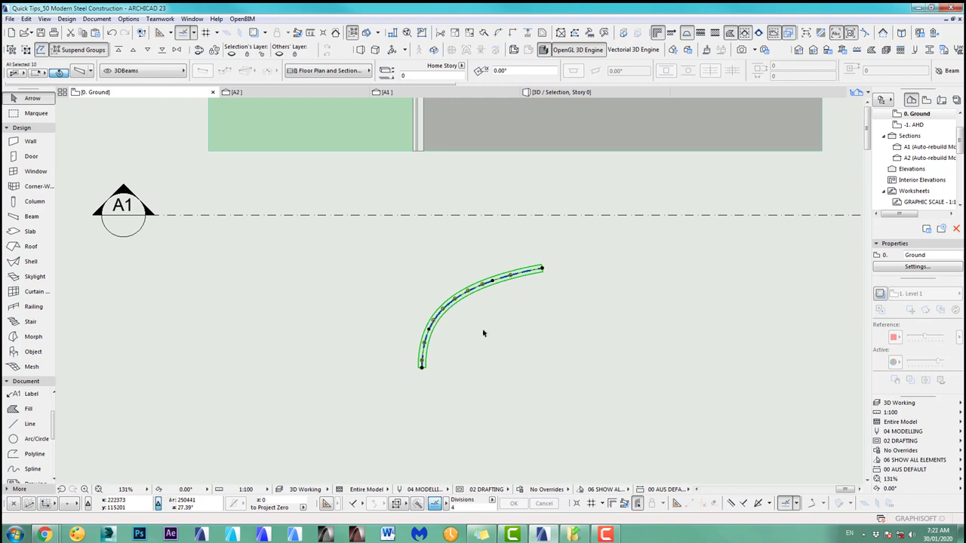
Drag a copy of the selected curved beam and guide curve onto the parking bay
middle_click_drag(499, 343, 510, 346)
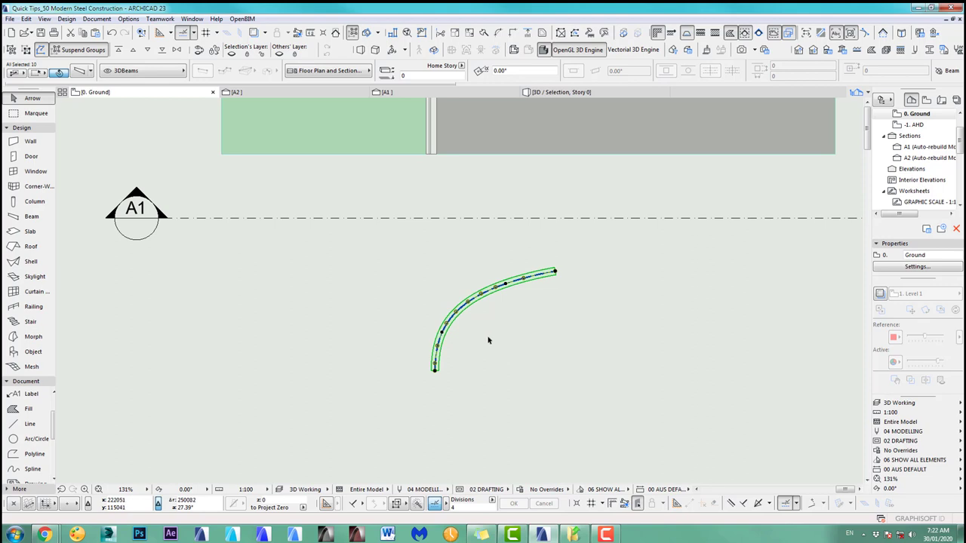
key("ctrl+shift+d")
middle_click_drag(488, 342, 487, 421)
left_click(486, 421)
scroll(530, 190, "up", 2)
middle_click_drag(529, 181, 517, 394)
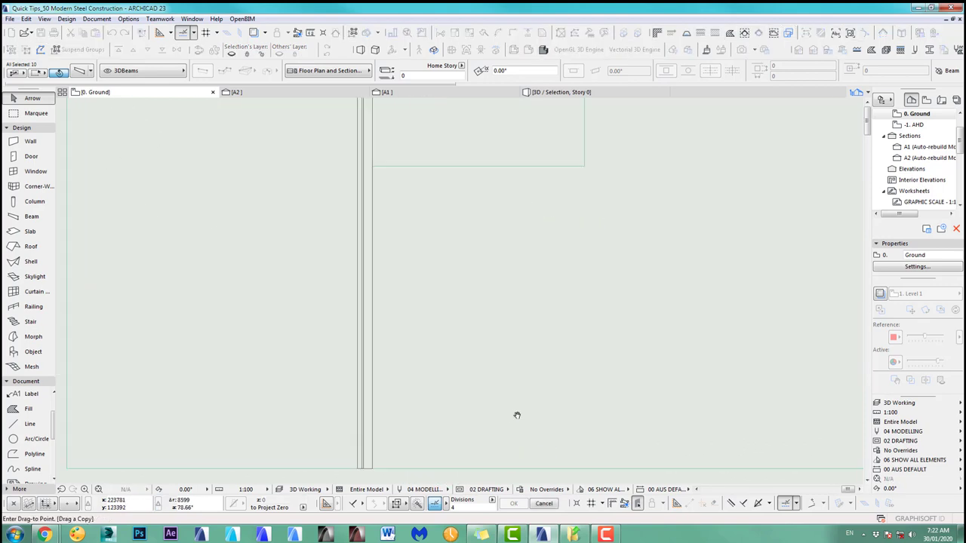
scroll(492, 309, "down", 3)
middle_click_drag(492, 309, 495, 384)
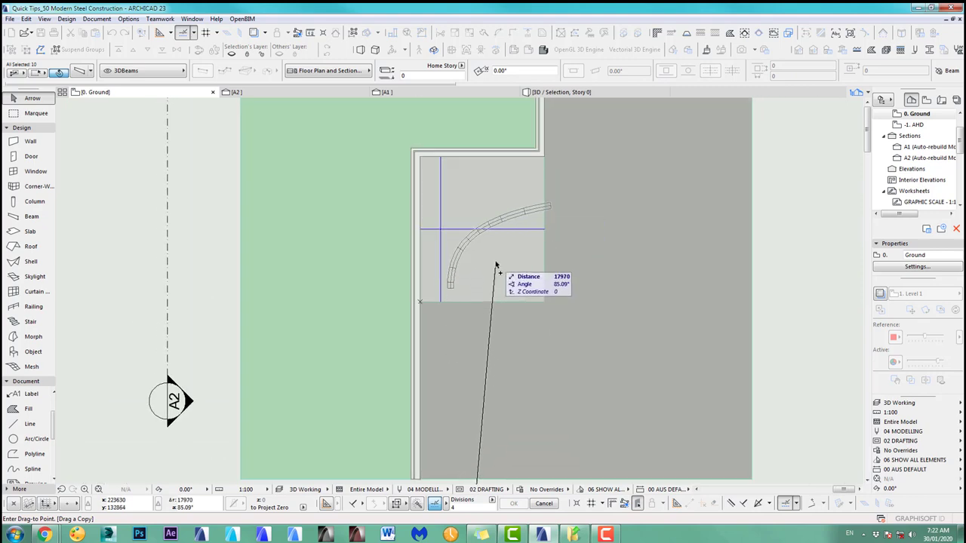
left_click(525, 263)
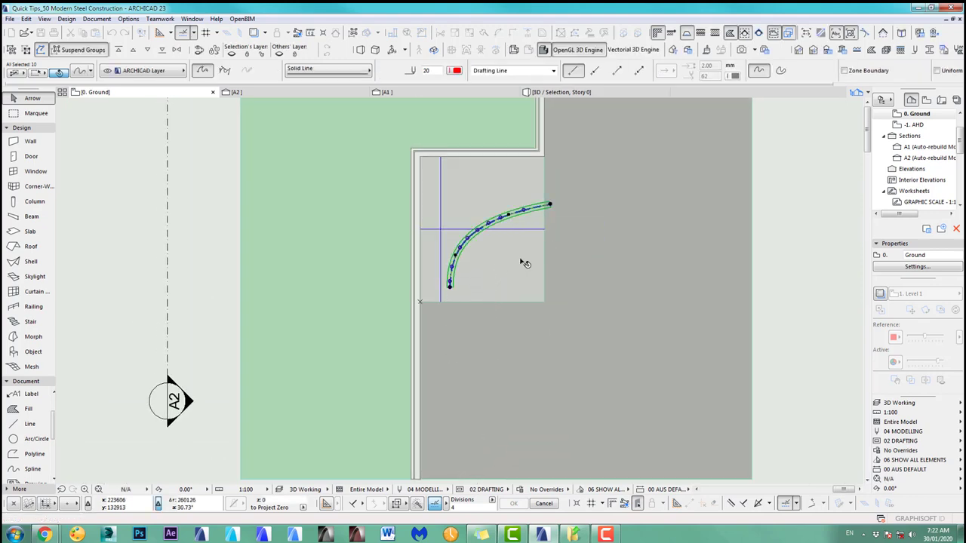
Convert the copied curved beam over the parking bay to morphs and clear the selection
right_click(612, 248)
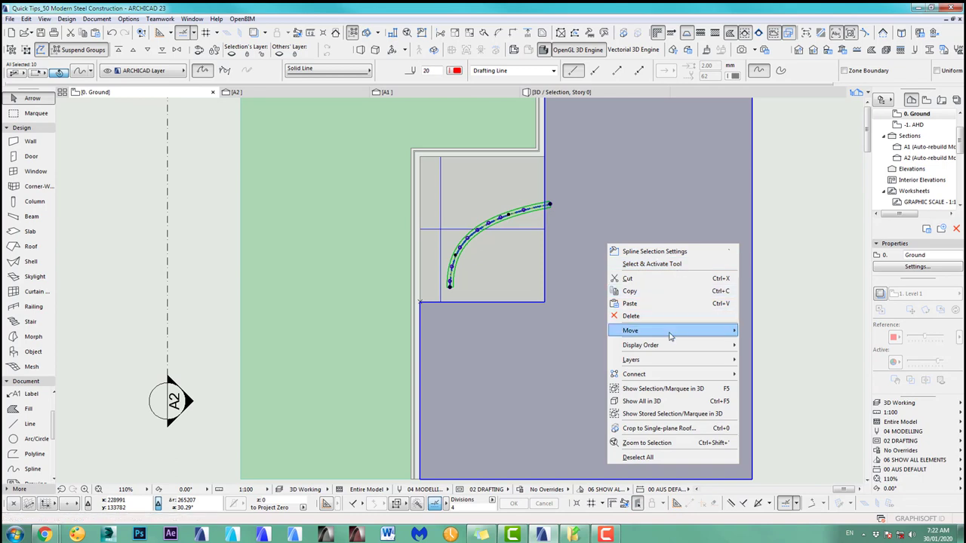
left_click(782, 304)
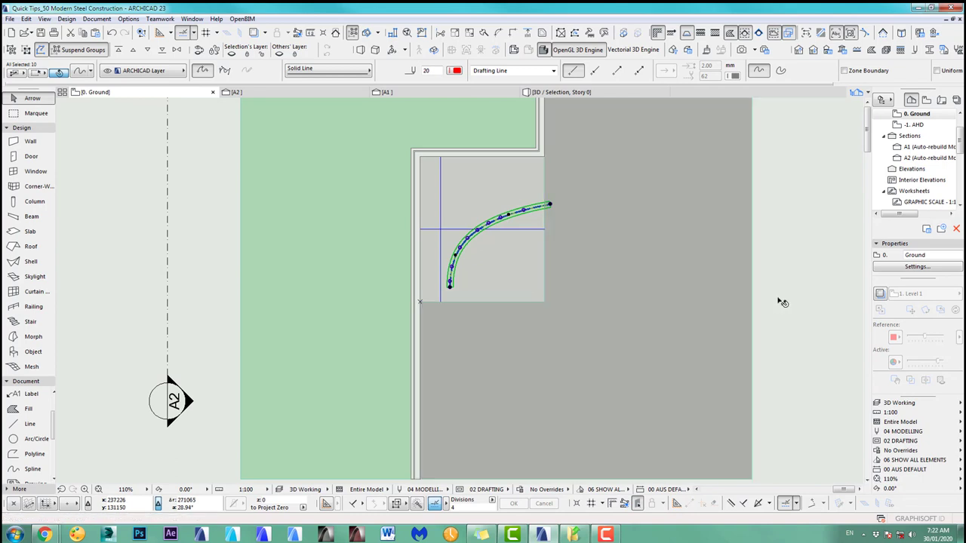
scroll(553, 217, "up", 5)
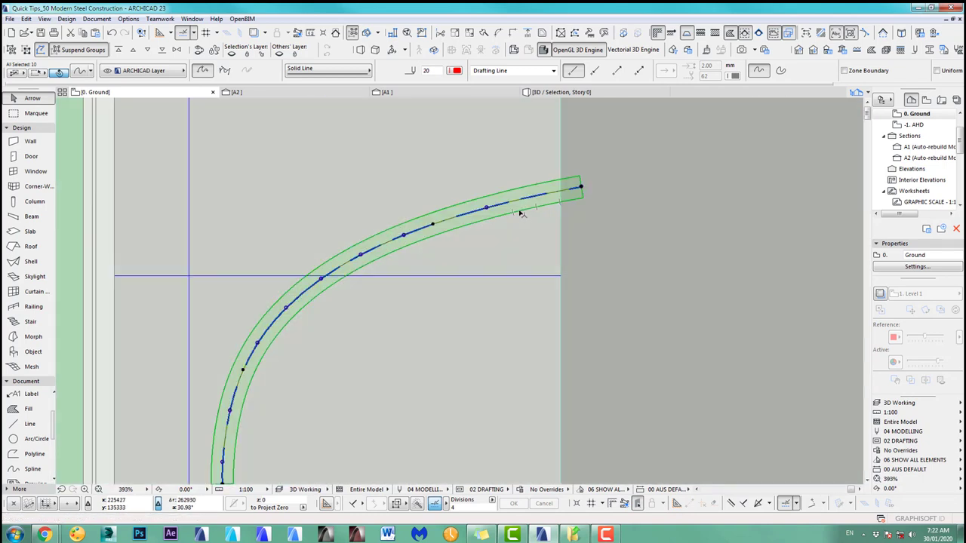
right_click(521, 213)
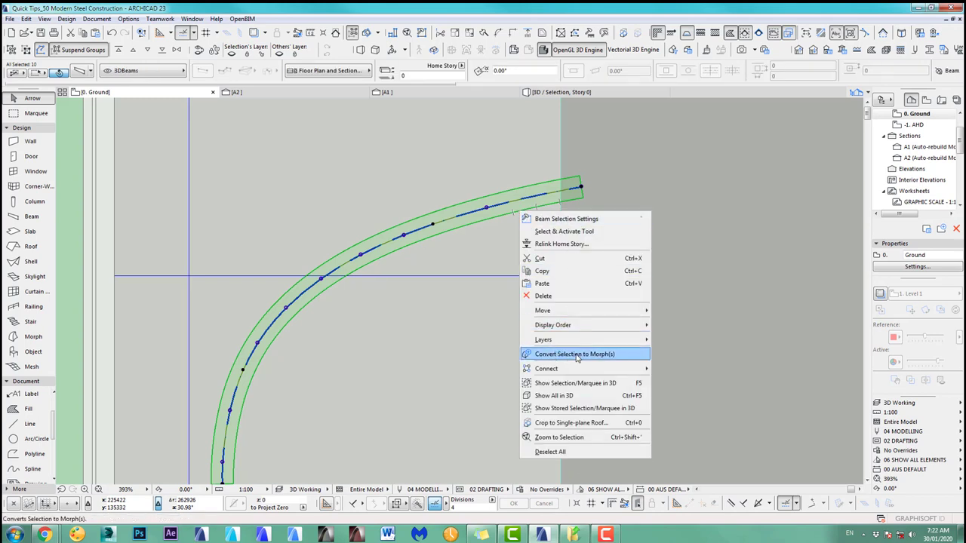
left_click(577, 356)
left_click(540, 209)
left_click(532, 210)
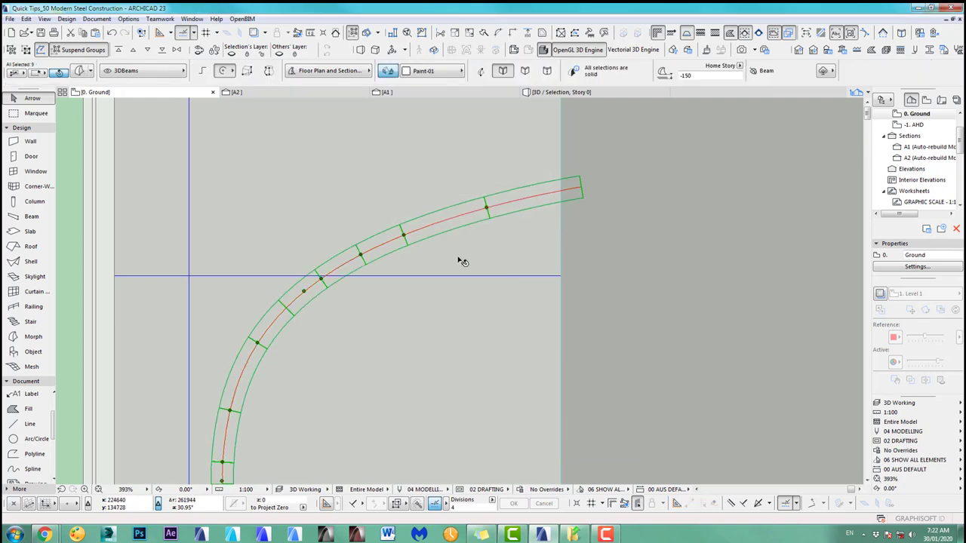
scroll(462, 259, "down", 3)
scroll(434, 181, "down", 2)
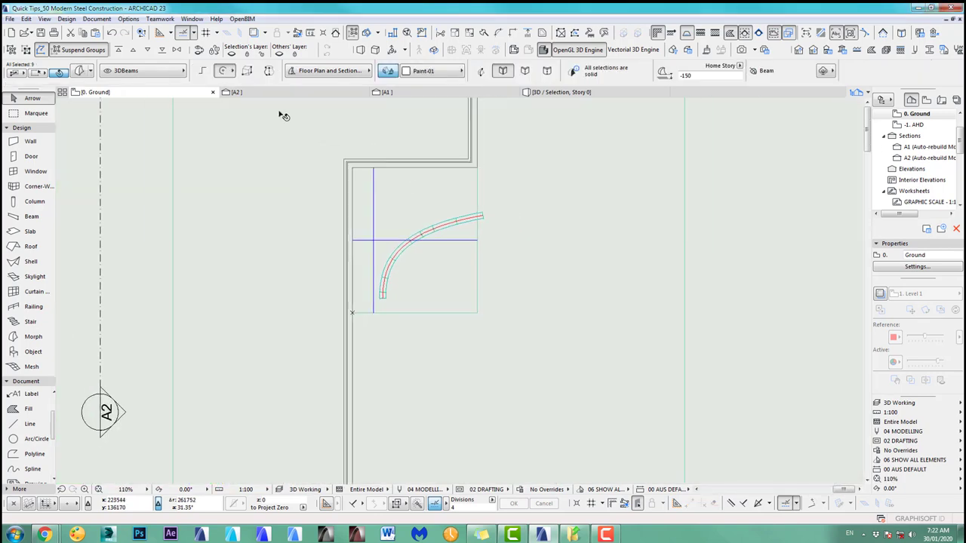
Raise the curved morphs vertically above the parking bay to an elevation of about 983 mm
left_click(241, 92)
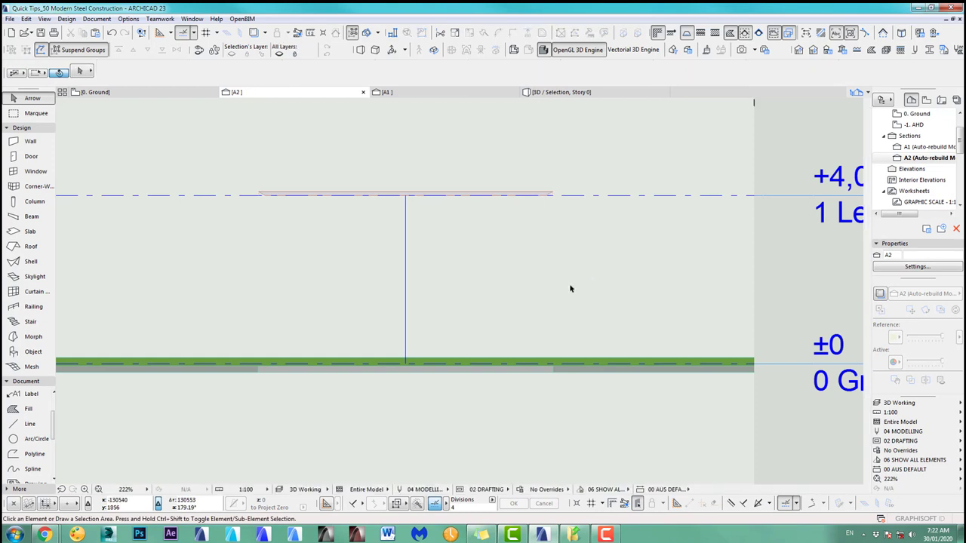
scroll(558, 290, "down", 4)
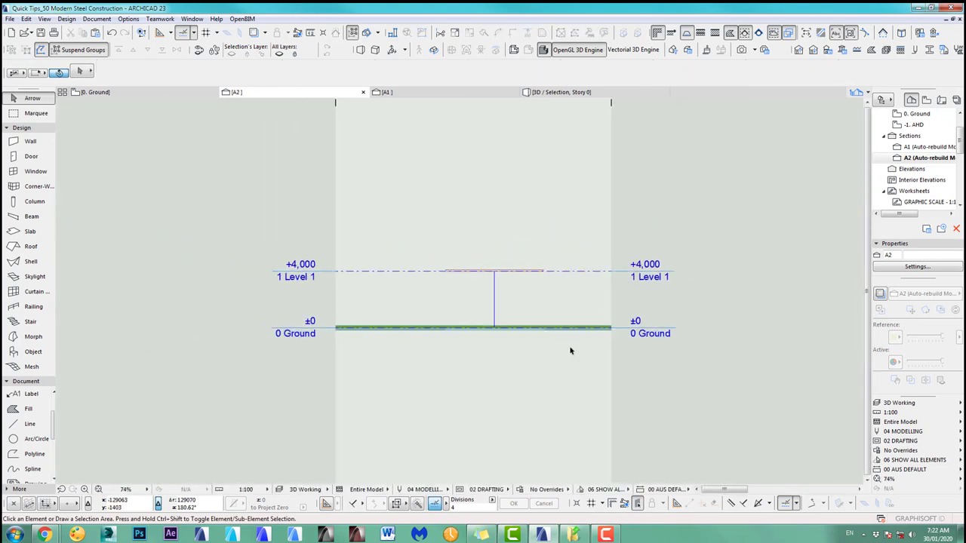
scroll(573, 349, "down", 3)
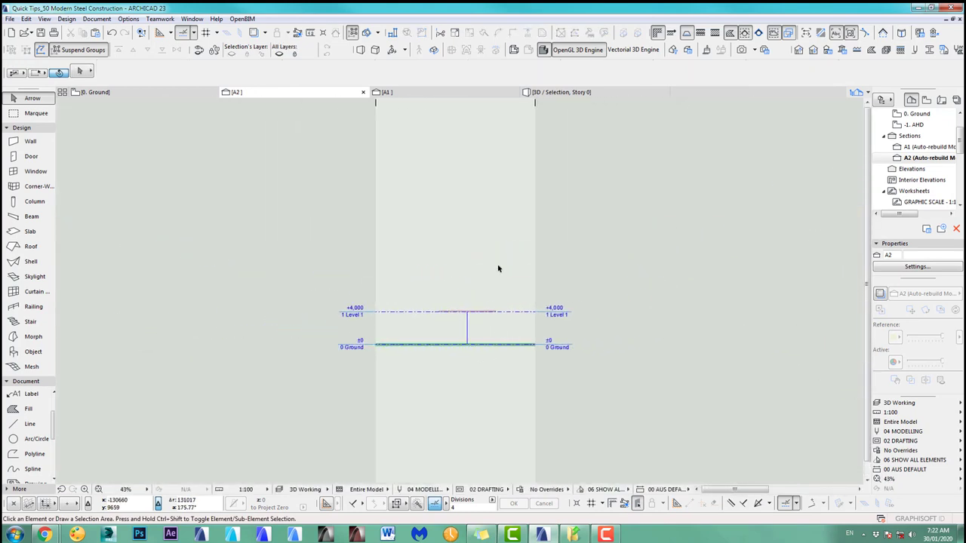
key("F2")
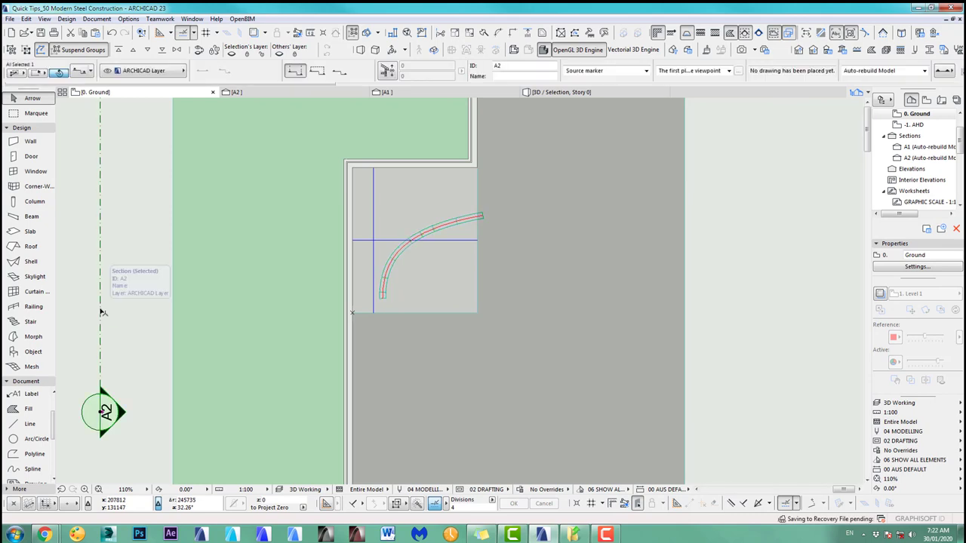
key("F3")
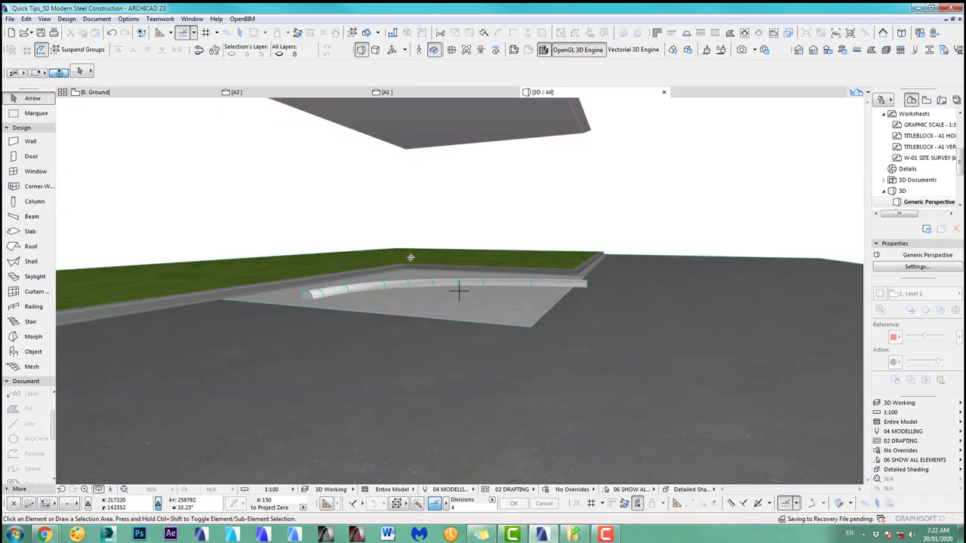
left_click(356, 297)
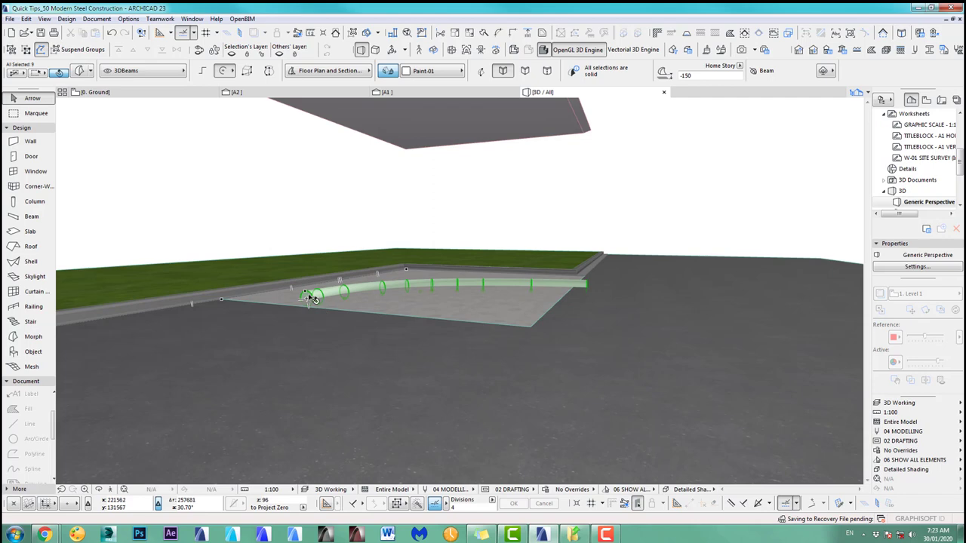
left_click(308, 297)
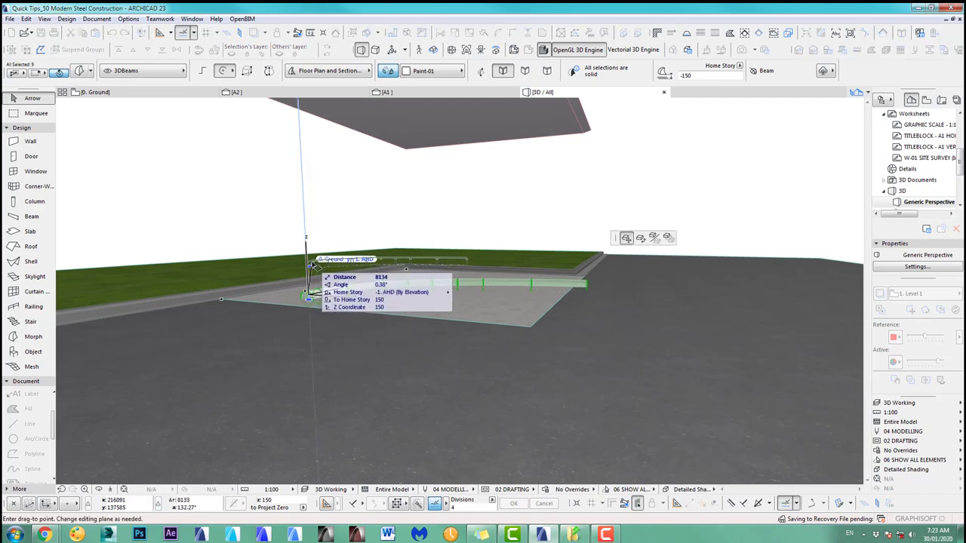
left_click(307, 240)
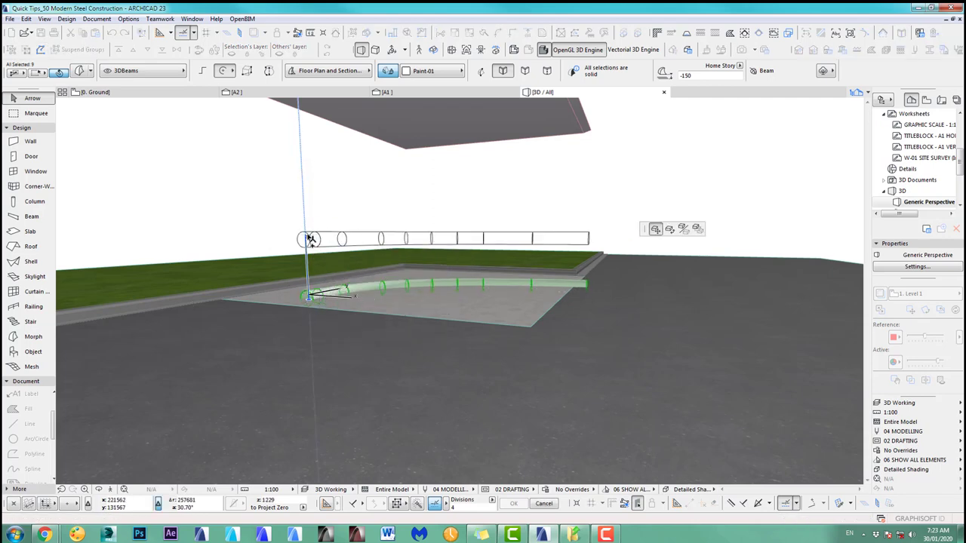
Rotate the curved morphs 90° clockwise about their end point in section A2 so they stand upright
left_click(320, 92)
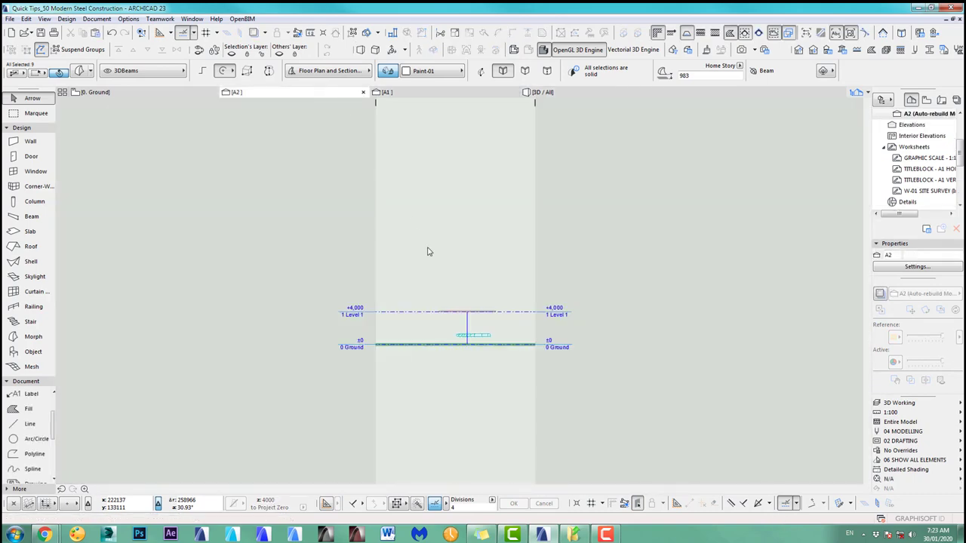
scroll(471, 339, "up", 6)
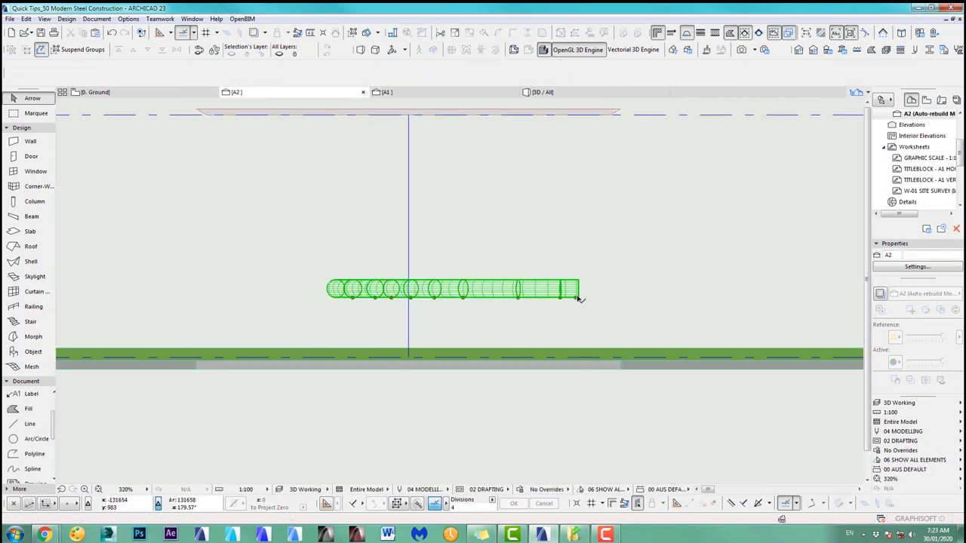
left_click(576, 300)
key("ctrl+e")
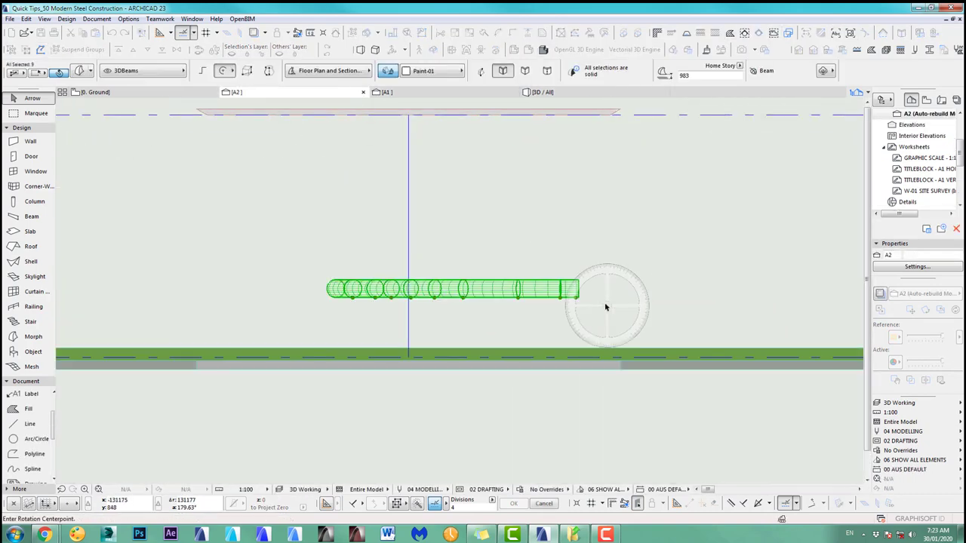
left_click(579, 289)
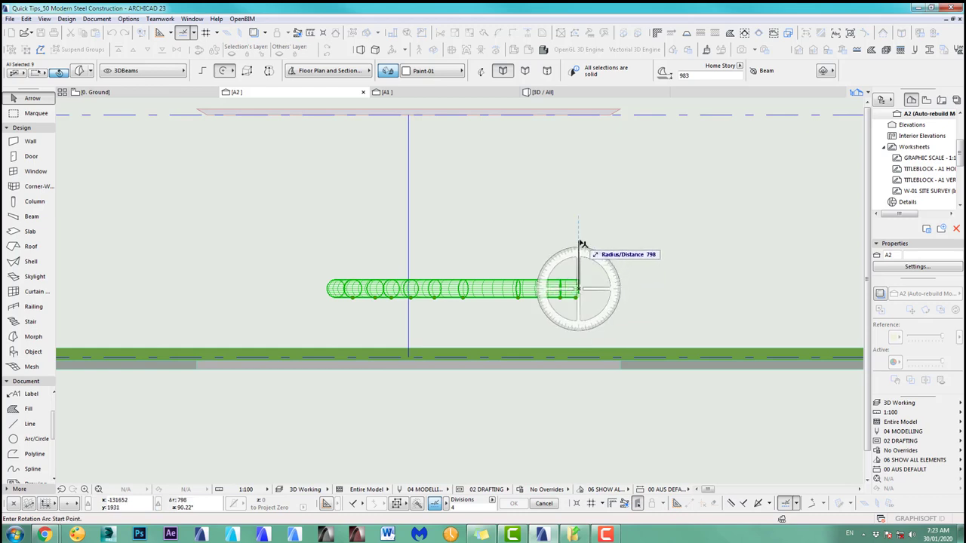
left_click(577, 242)
left_click(637, 288)
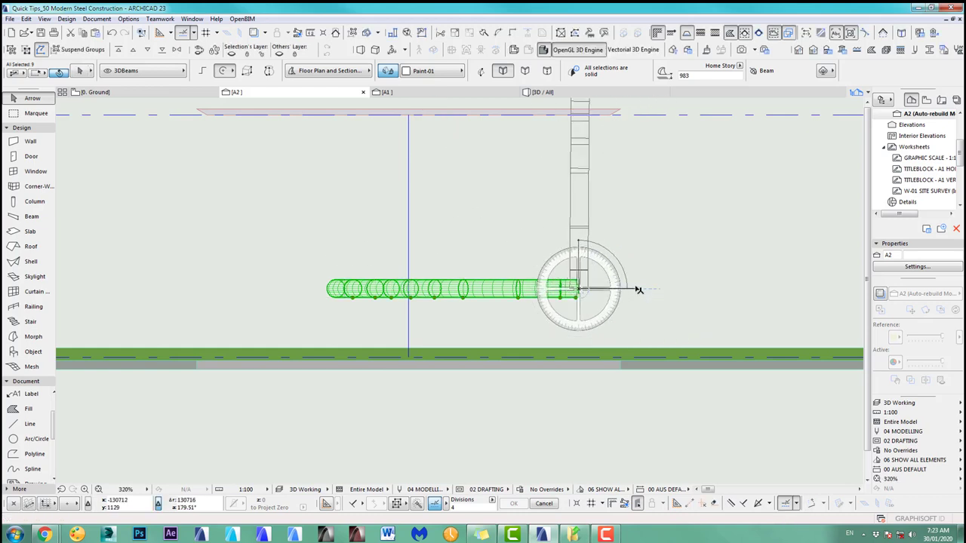
scroll(617, 302, "down", 1)
Move the upright morphs by their base to the foot of the vertical guide line at ground level in section A2
key("ctrl+a")
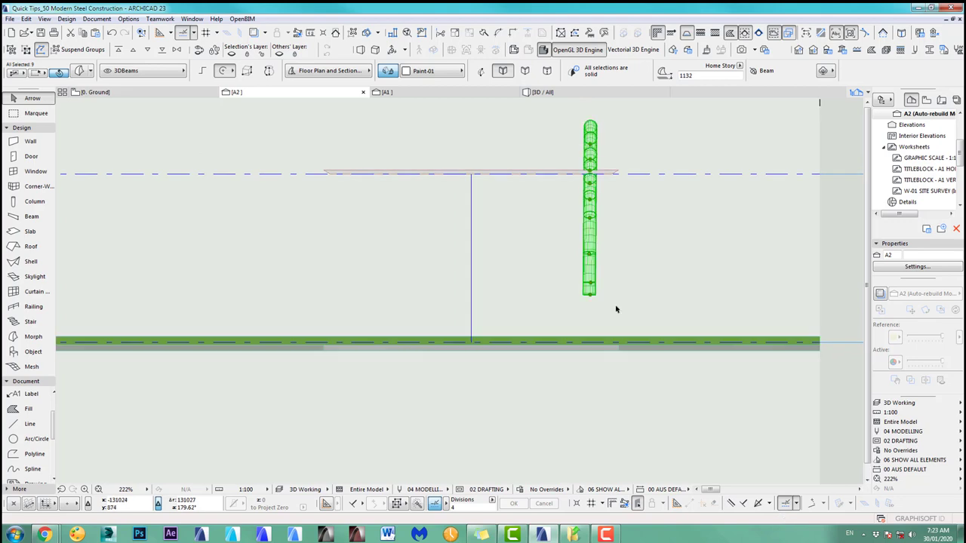
key("ctrl+d")
left_click(593, 296)
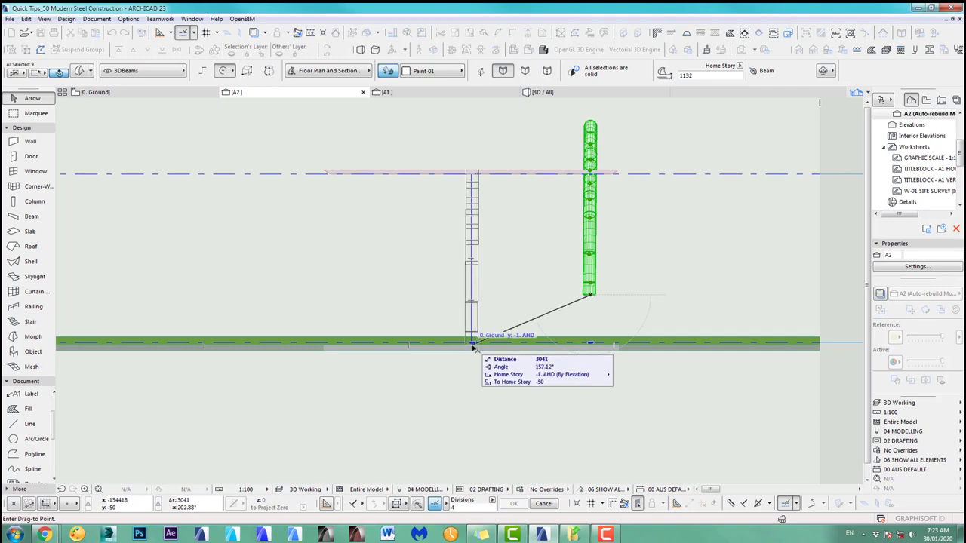
left_click(473, 344)
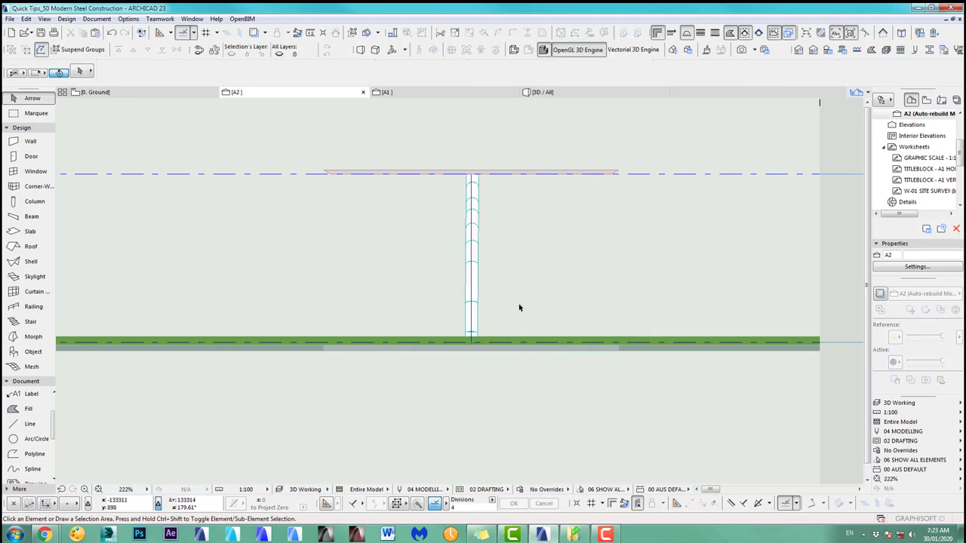
Delete the curved morphs from the parking bay in the 3D view
key("F3")
middle_click_drag(508, 250, 529, 303)
key("Delete")
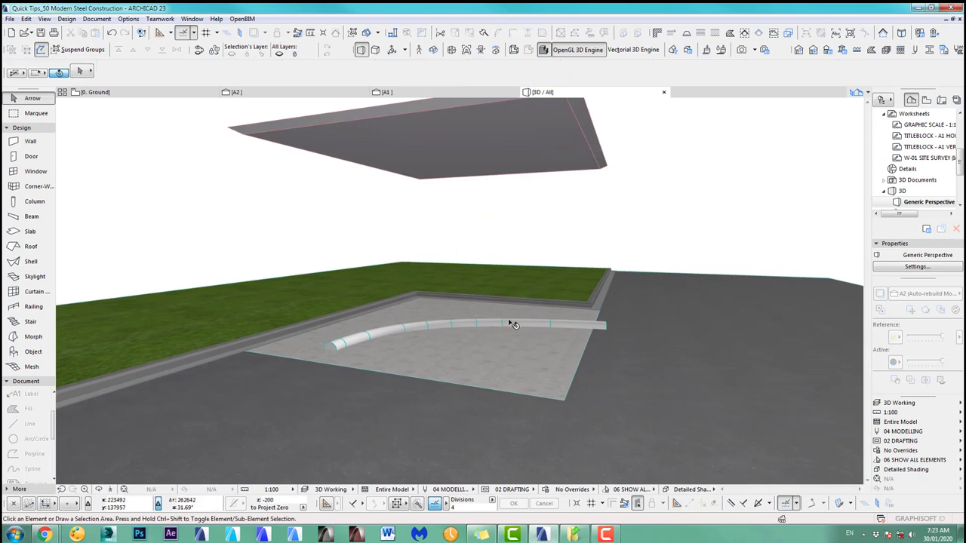
left_click(492, 328)
key("Delete")
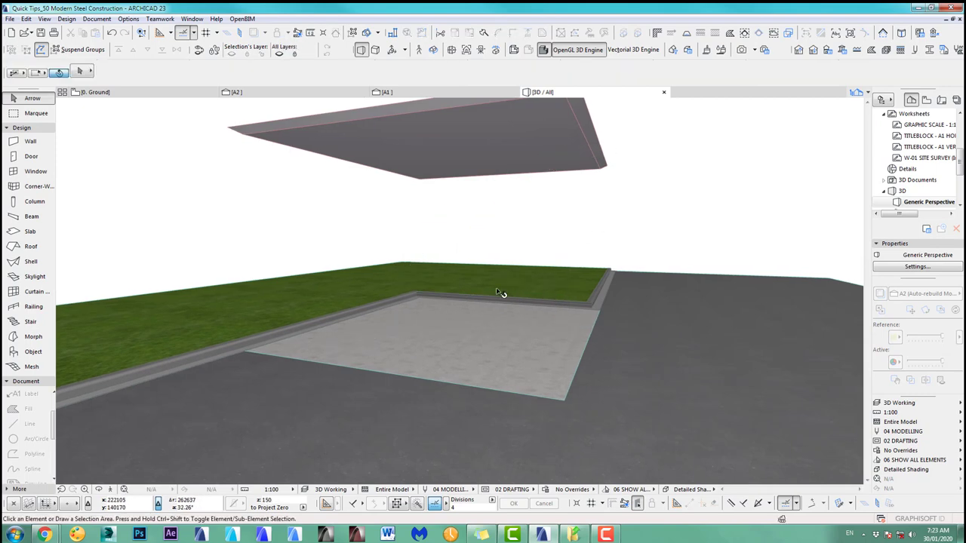
Select the original curved beam segments on the ground floor plan and reduce their diameter in the beam settings
key("F2")
scroll(486, 395, "down", 5)
scroll(461, 355, "up", 5)
left_click(499, 257)
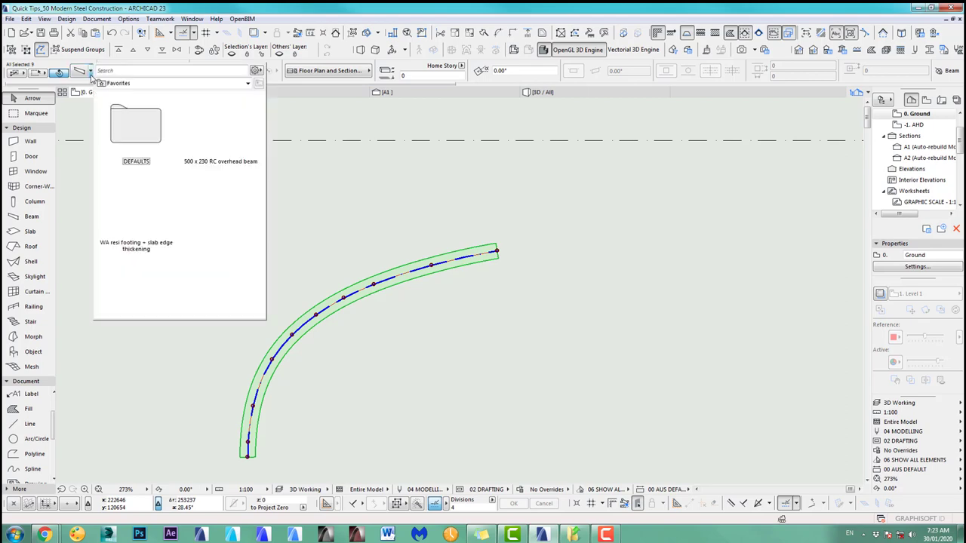
key("ctrl+t")
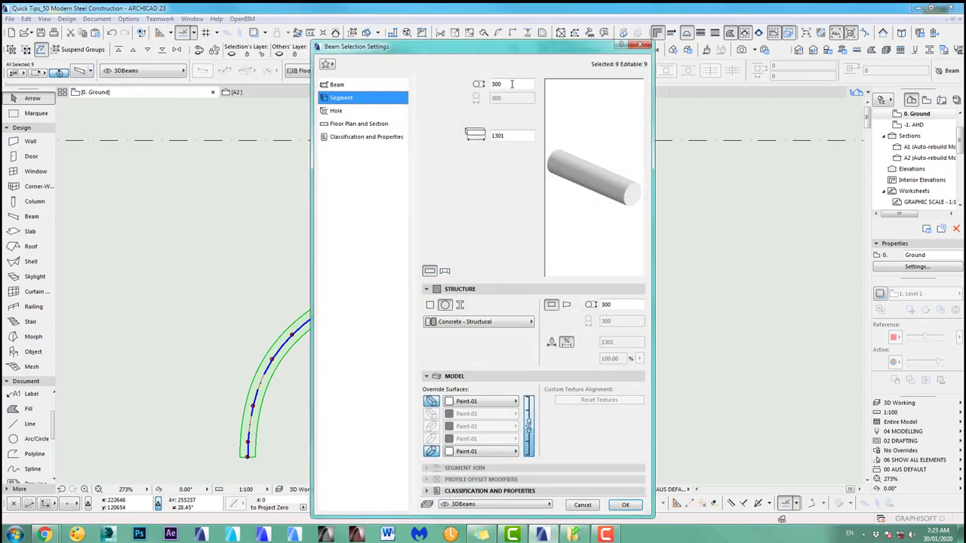
left_click_drag(511, 83, 455, 83)
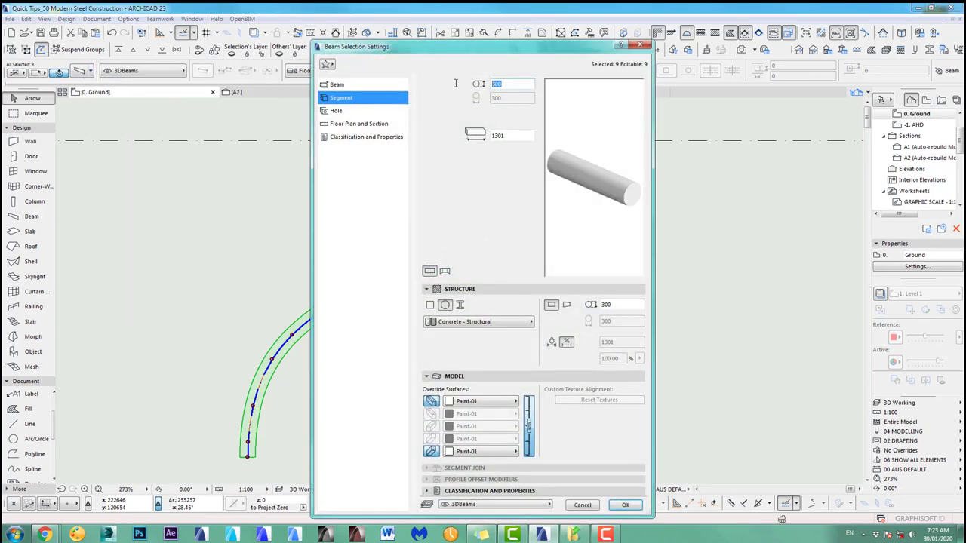
left_click(628, 508)
Drag a copy of the thinner curved beam segments onto the parking bay beside the red guide curve
scroll(377, 372, "down", 2)
middle_click_drag(377, 373, 493, 410)
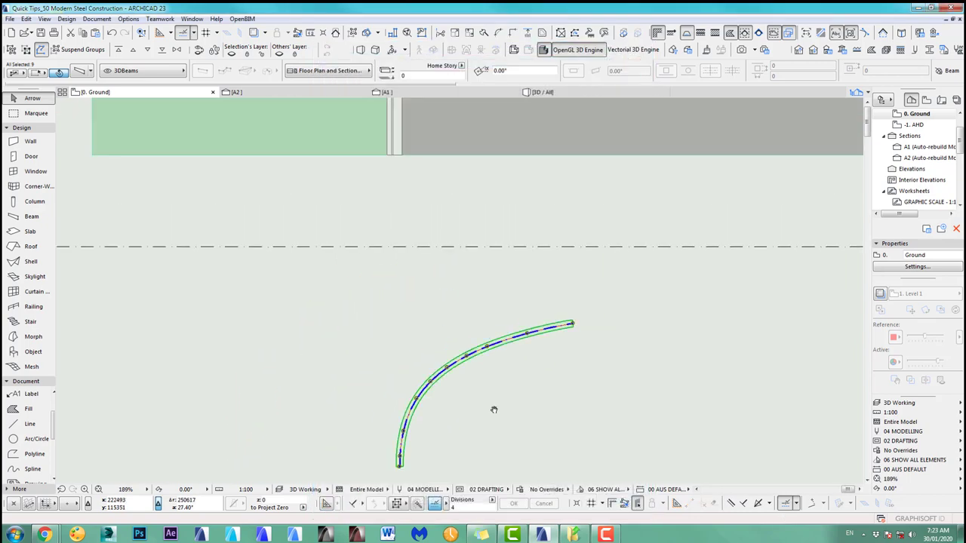
key("ctrl+shift+d")
left_click(477, 409)
middle_click_drag(570, 221, 546, 453)
middle_click_drag(532, 285, 512, 432)
middle_click_drag(514, 226, 503, 340)
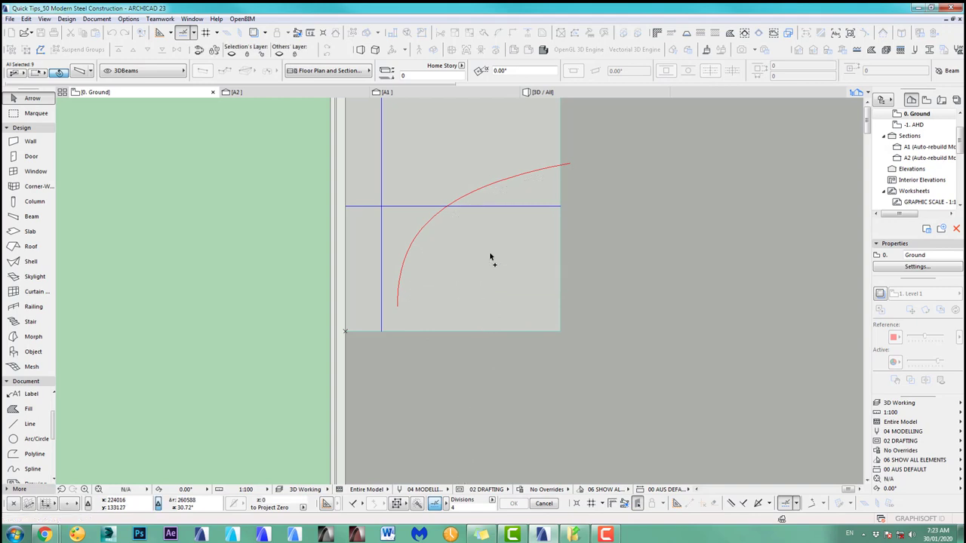
left_click(491, 257)
scroll(459, 320, "up", 2)
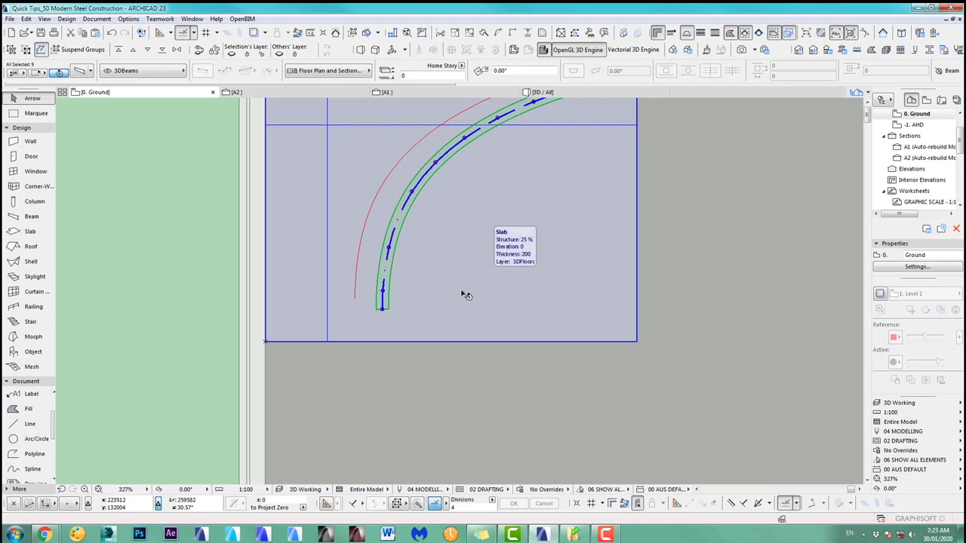
Examine the curved columns and roof supports in the reference photos and return to the parking bay plan
scroll(407, 318, "down", 6)
middle_click_drag(269, 327, 749, 250)
scroll(392, 235, "up", 3)
scroll(392, 174, "up", 2)
scroll(385, 182, "up", 1)
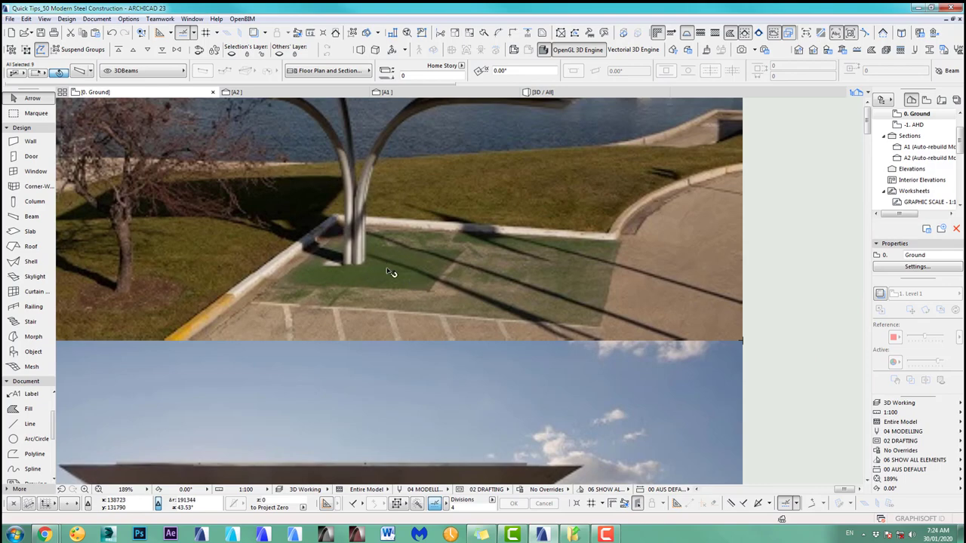
scroll(385, 239, "down", 2)
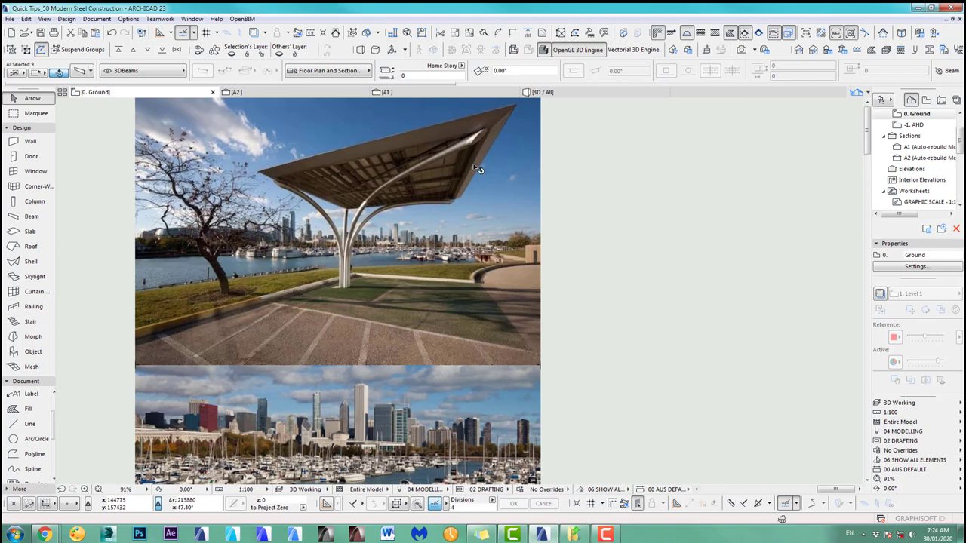
scroll(382, 234, "down", 5)
middle_click_drag(491, 275, 57, 267)
scroll(319, 347, "up", 5)
scroll(309, 246, "up", 2)
middle_click_drag(328, 225, 433, 307)
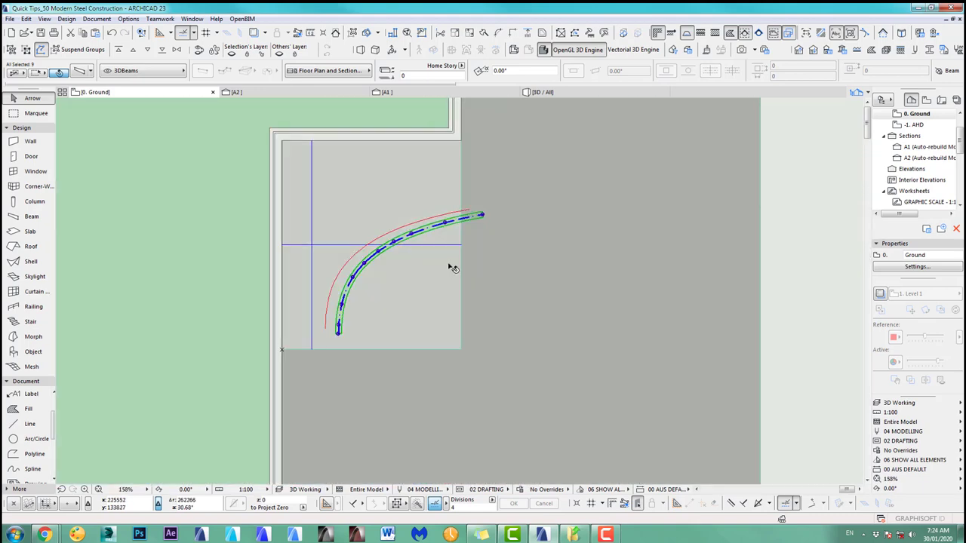
Convert the copied curved beam segments on the parking bay to morphs
scroll(414, 265, "up", 3)
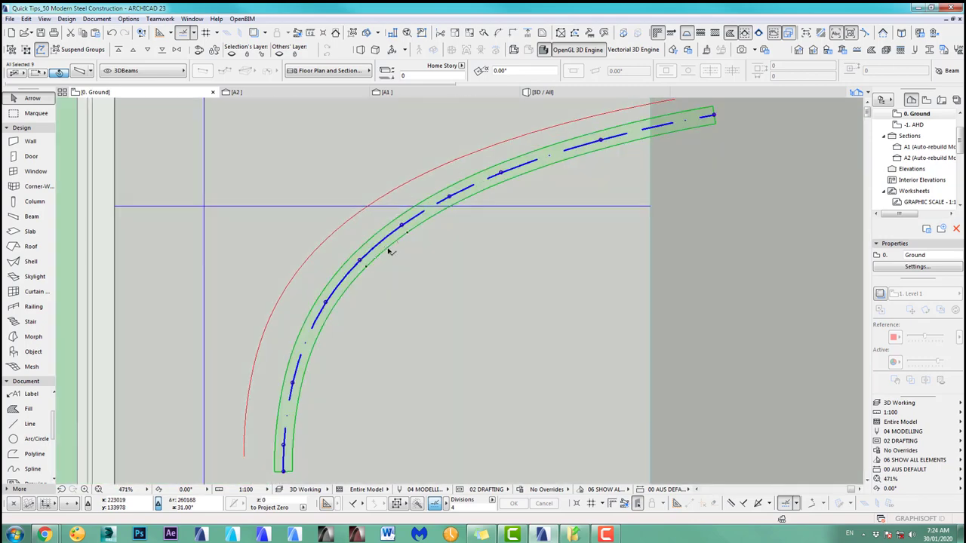
right_click(388, 249)
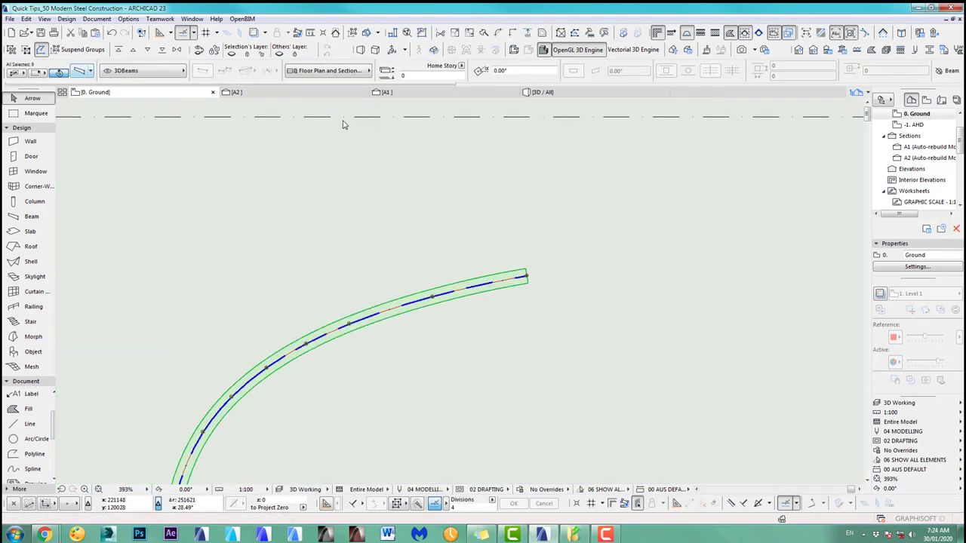
scroll(490, 312, "down", 3)
middle_click_drag(490, 313, 530, 231)
scroll(531, 231, "up", 1)
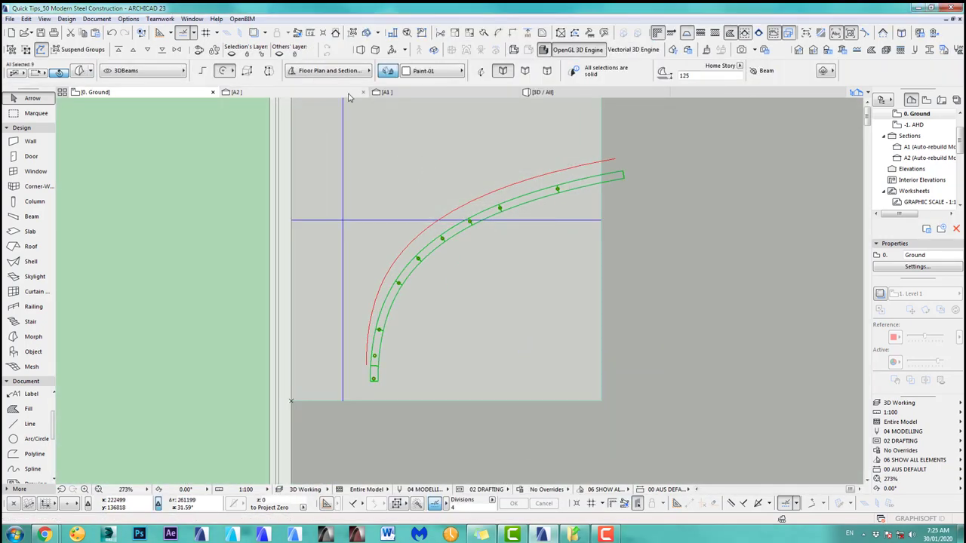
Stand the curved morphs upright in section A2 and inspect the column in 3D before returning to the ground floor plan
left_click(346, 94)
left_click(542, 92)
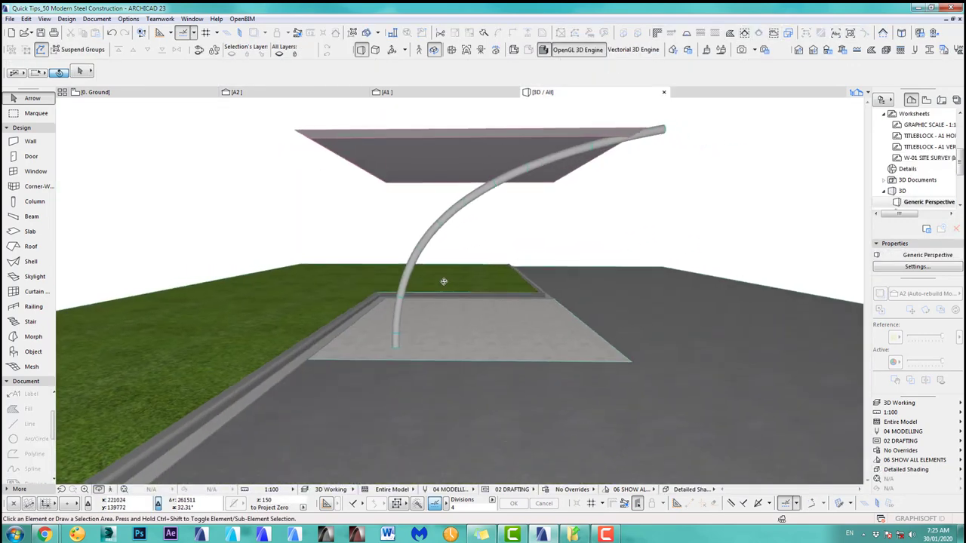
middle_click_drag(444, 282, 413, 282, "shift")
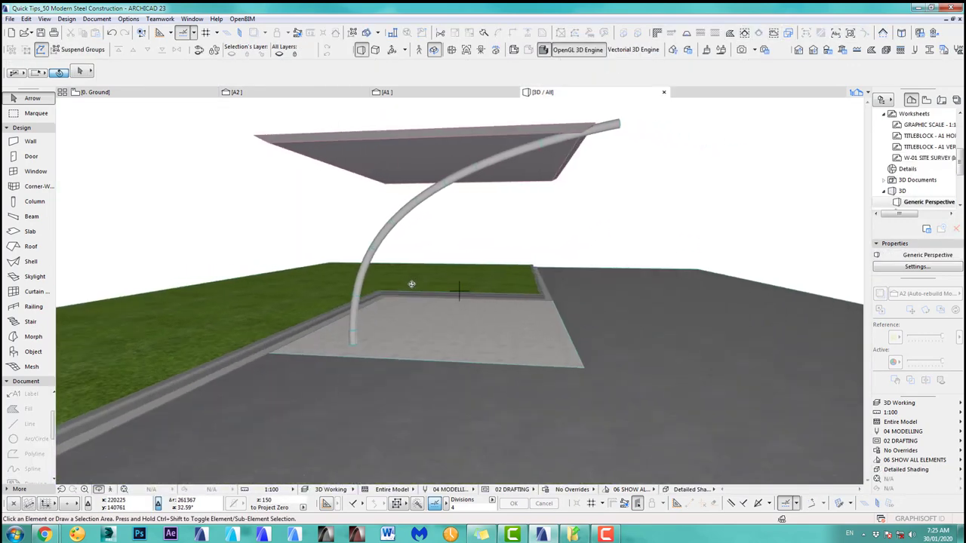
scroll(401, 304, "down", 2)
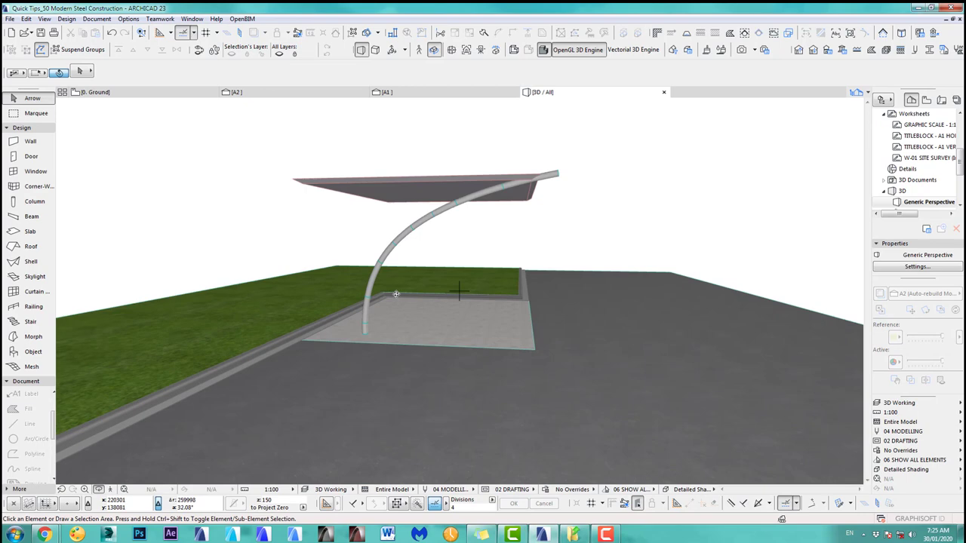
middle_click_drag(448, 259, 657, 271, "shift")
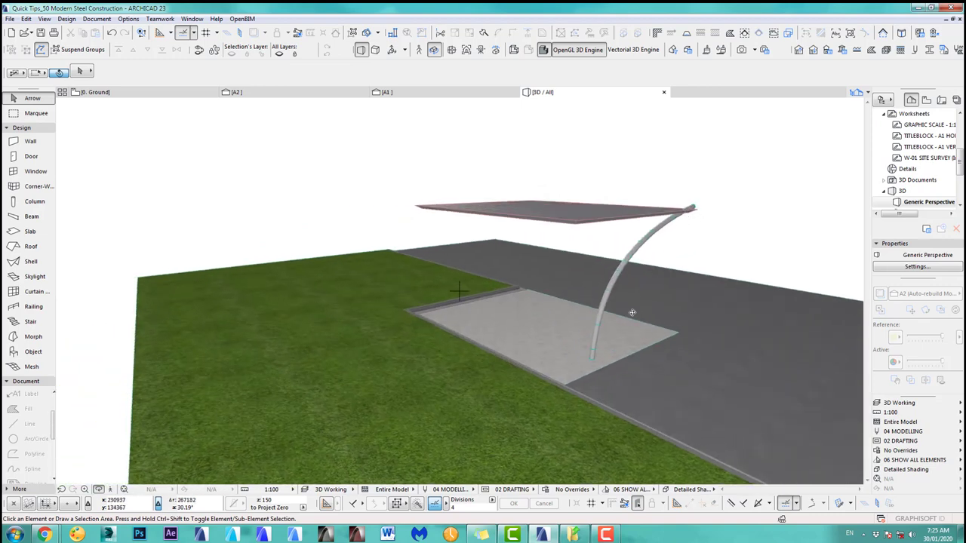
key("F2")
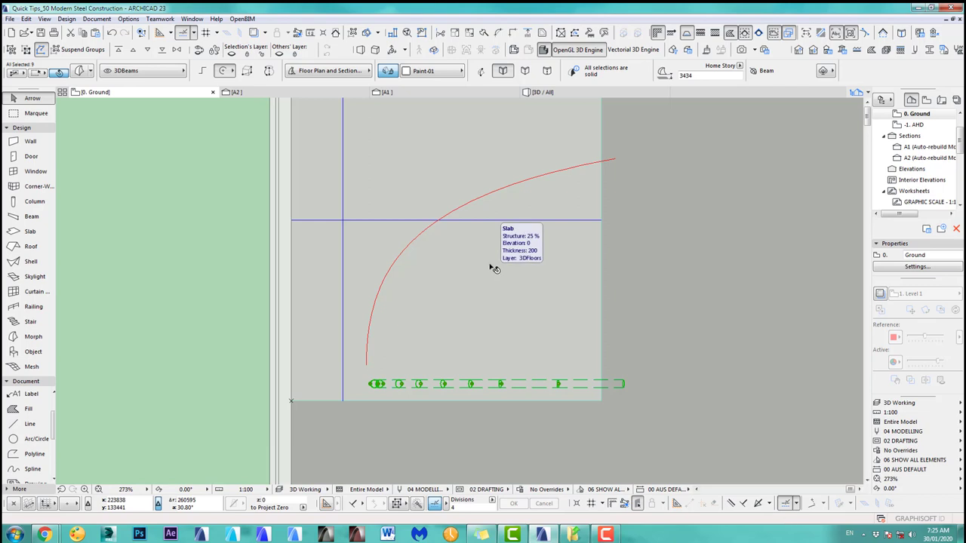
Move the curved column segments by their base centre to just beside the intersection of the blue guide lines on the parking bay
key("ctrl+d")
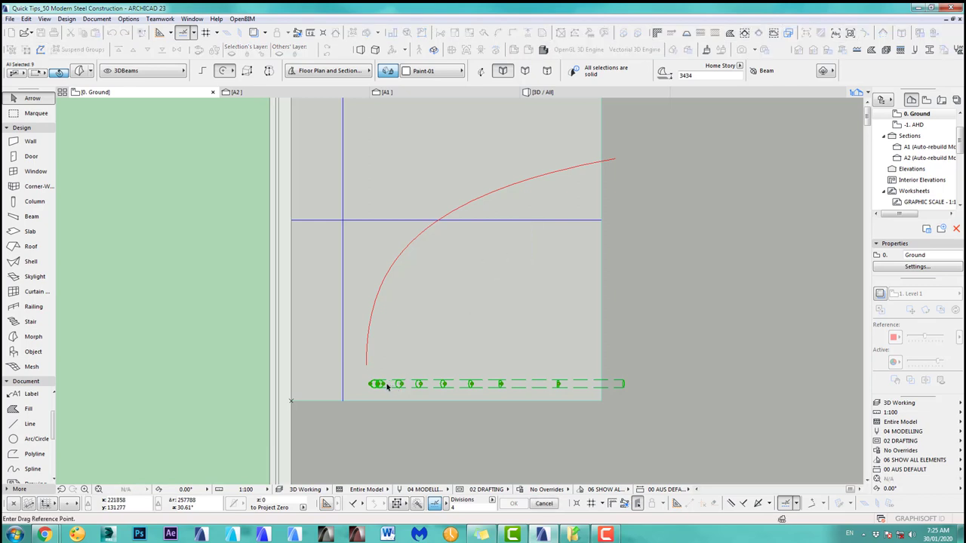
scroll(385, 386, "up", 3)
left_click(368, 385)
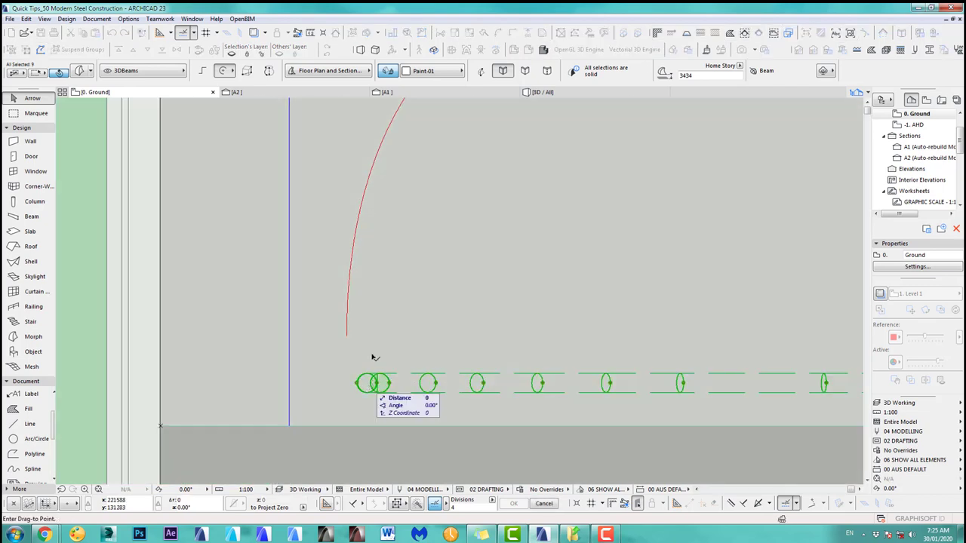
scroll(379, 177, "down", 3)
scroll(479, 345, "up", 5)
scroll(426, 317, "up", 4)
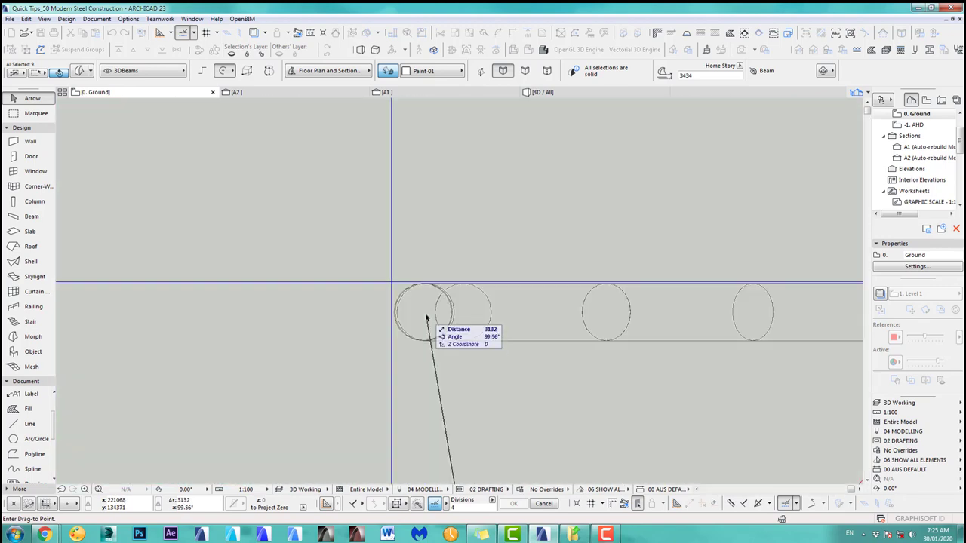
left_click(426, 318)
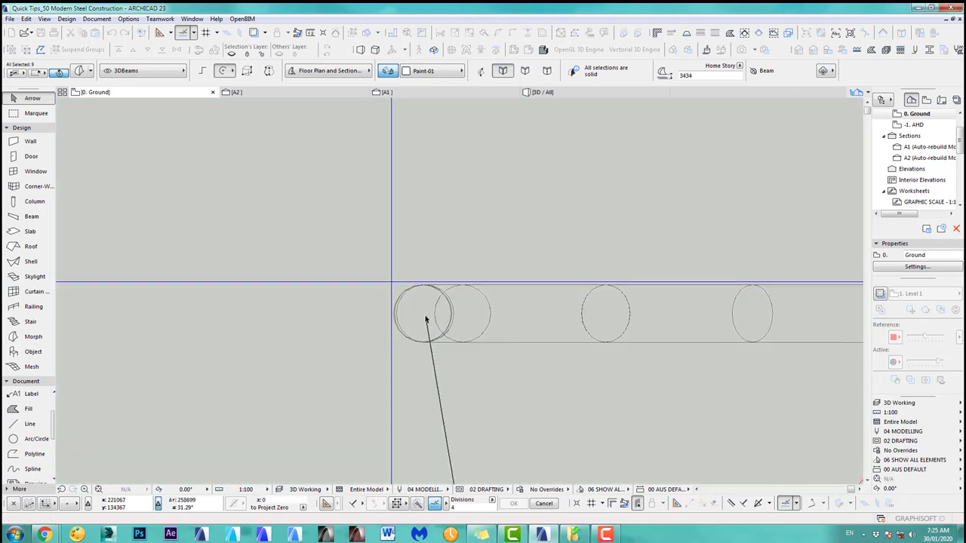
Rotate the curved column segments about 34° clockwise around their base, inspect the column in 3D, and return to the ground floor plan
key("ctrl+e")
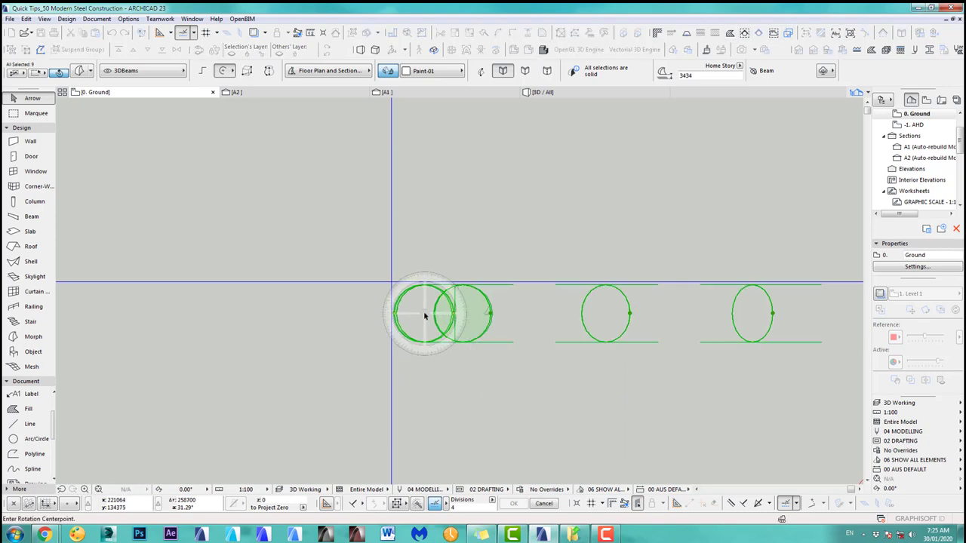
left_click(424, 314)
scroll(453, 308, "down", 4)
left_click(663, 305)
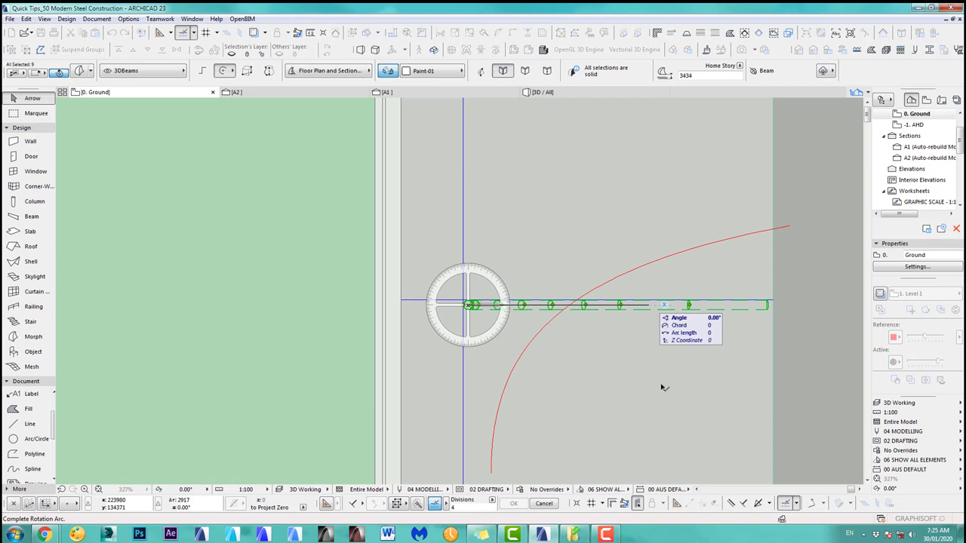
scroll(571, 298, "down", 2)
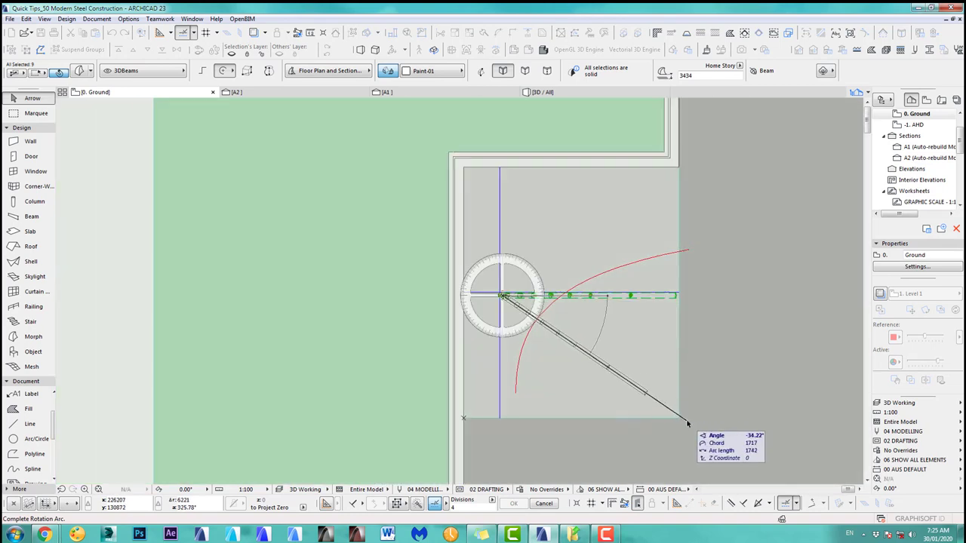
left_click(688, 427)
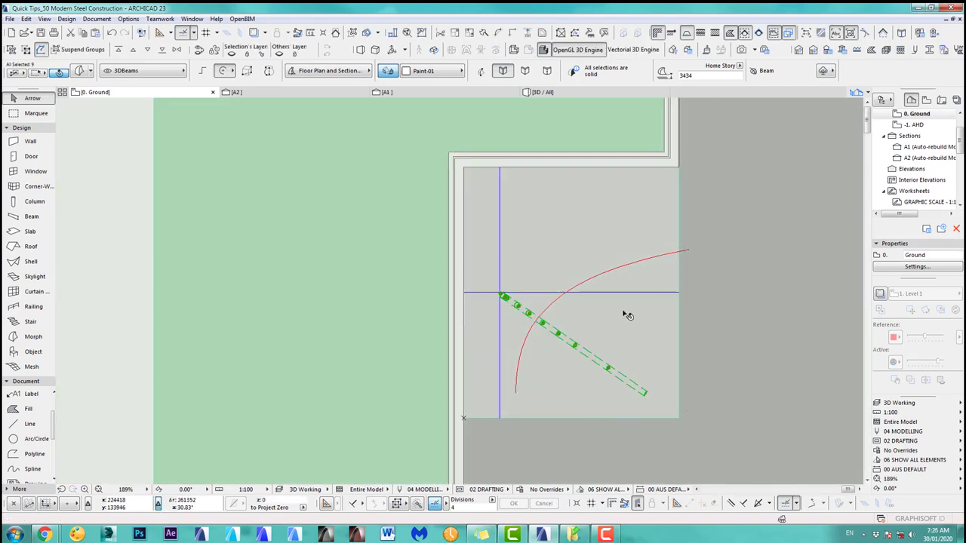
key("Escape")
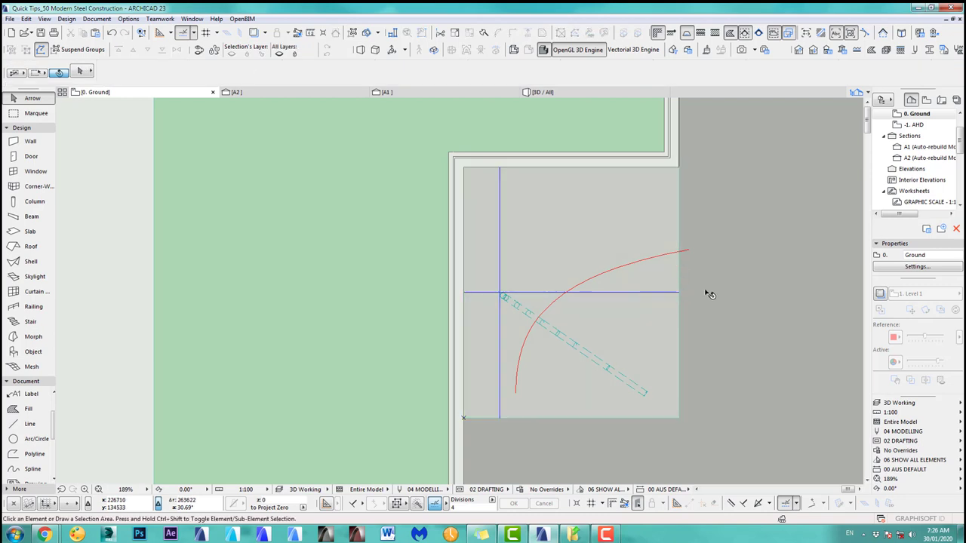
key("F3")
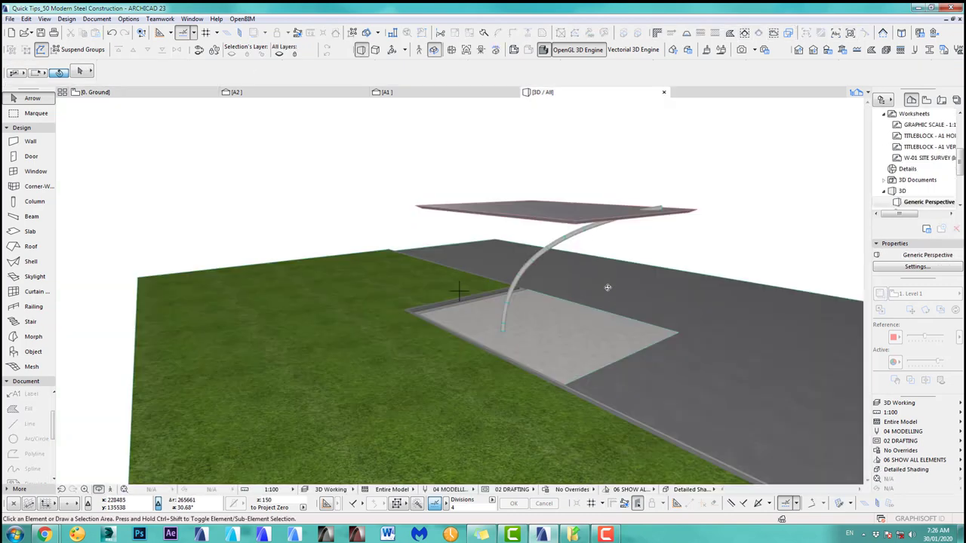
middle_click_drag(607, 287, 516, 406, "shift")
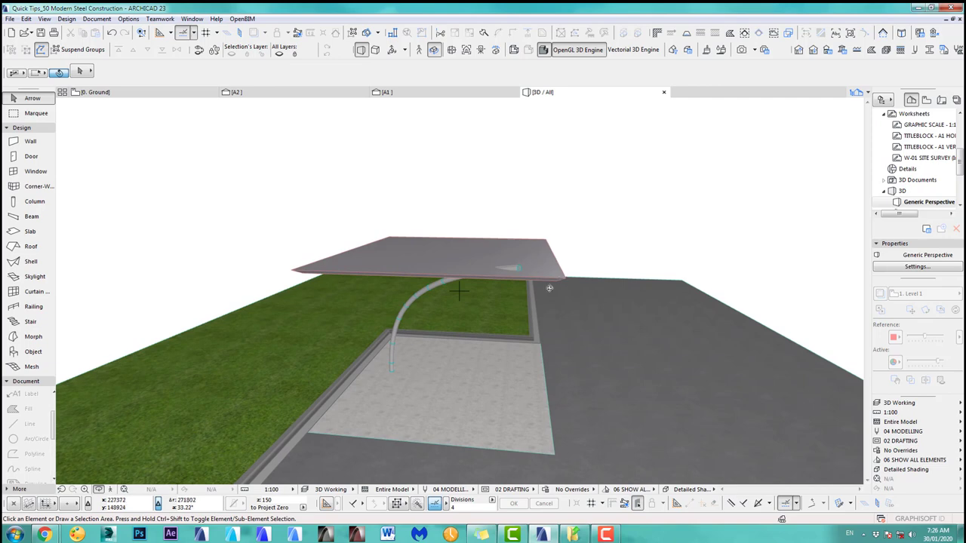
middle_click_drag(461, 371, 663, 296, "shift")
key("F2")
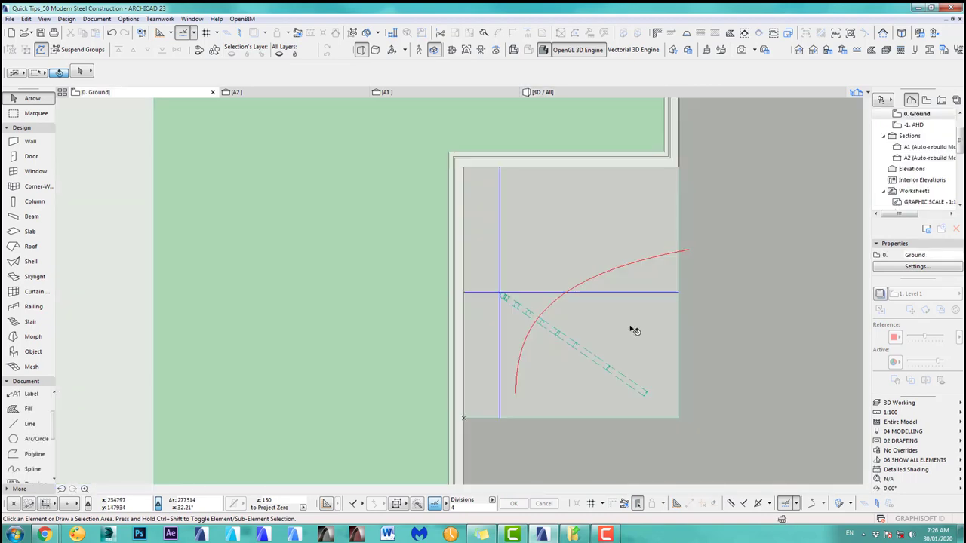
Drag a copy of section line A1 onto the column base at the intersection of the blue guide lines
scroll(582, 322, "down", 3)
middle_click_drag(554, 337, 468, 245)
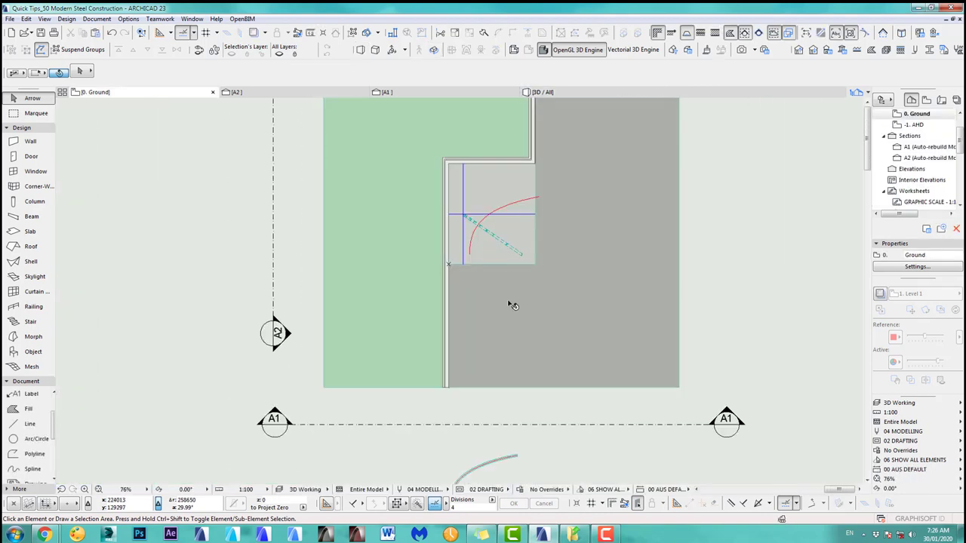
left_click(527, 427)
key("ctrl+d")
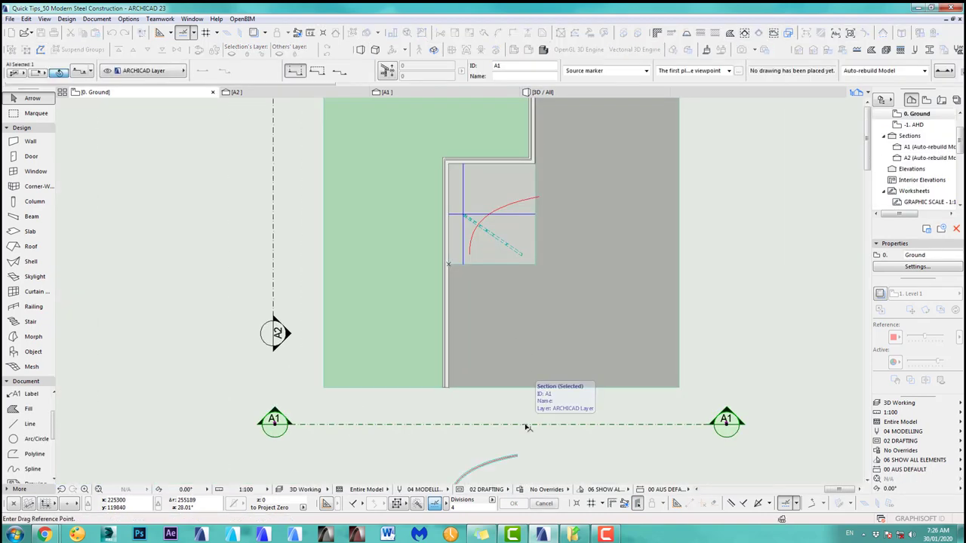
key("ctrl")
left_click(531, 425)
scroll(498, 266, "up", 3)
middle_click_drag(498, 266, 583, 403)
scroll(565, 328, "up", 2)
scroll(502, 307, "up", 6)
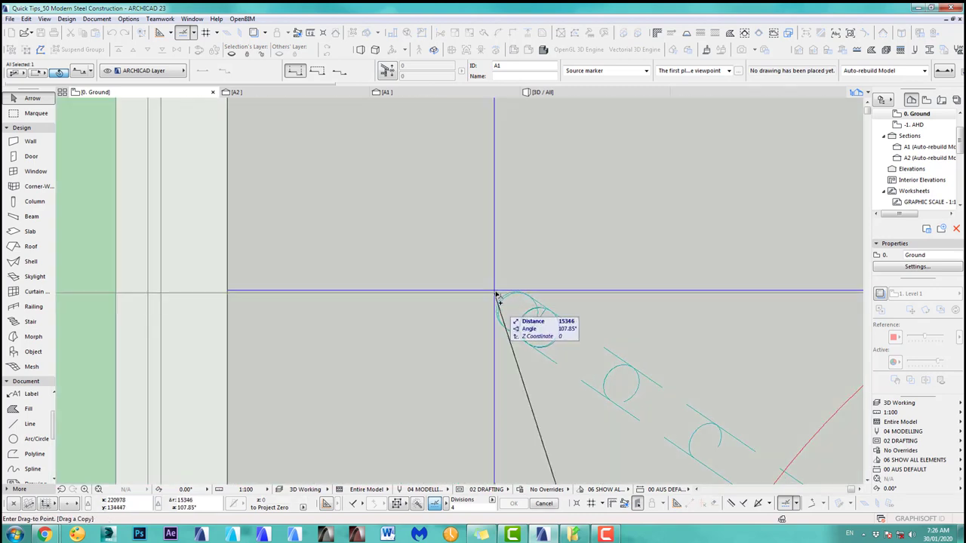
left_click(497, 296)
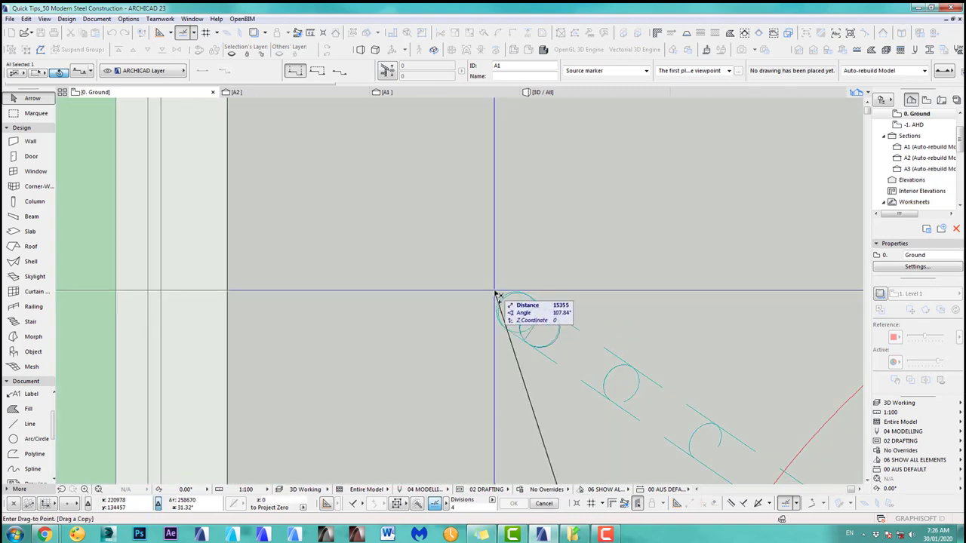
Rotate the copied section line A3 around the column base towards the parking bay's outer corner, along the angled column
key("ctrl+e")
left_click(497, 294)
scroll(498, 294, "down", 5)
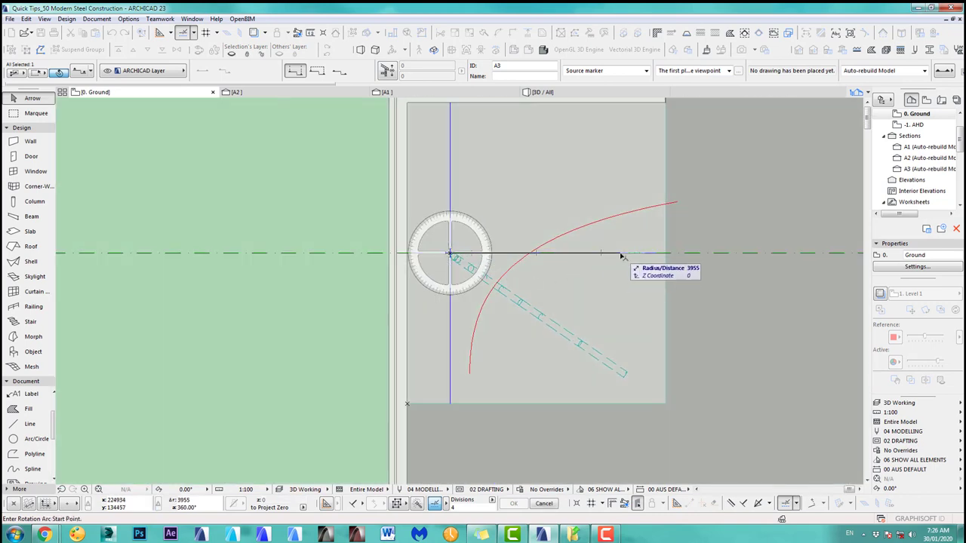
left_click(621, 257)
left_click(665, 403)
scroll(670, 405, "down", 3)
scroll(670, 406, "down", 2)
key("Escape")
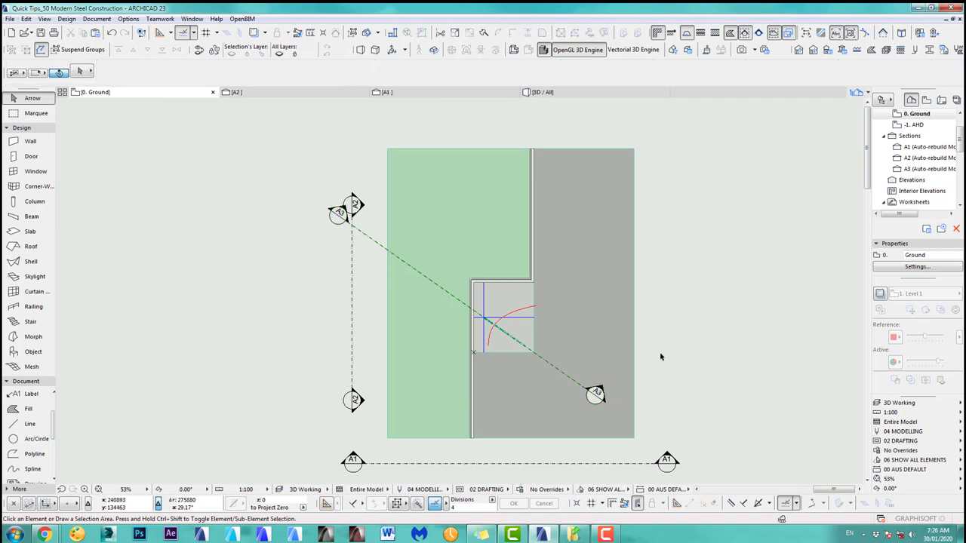
Open section A3 in a new tab at the curved column and roof
left_click(577, 381)
right_click(577, 382)
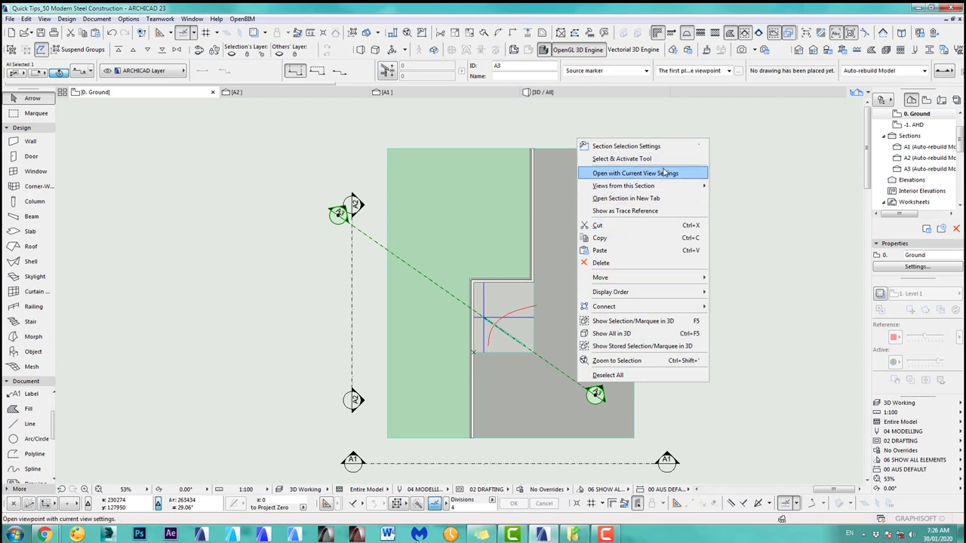
left_click(652, 199)
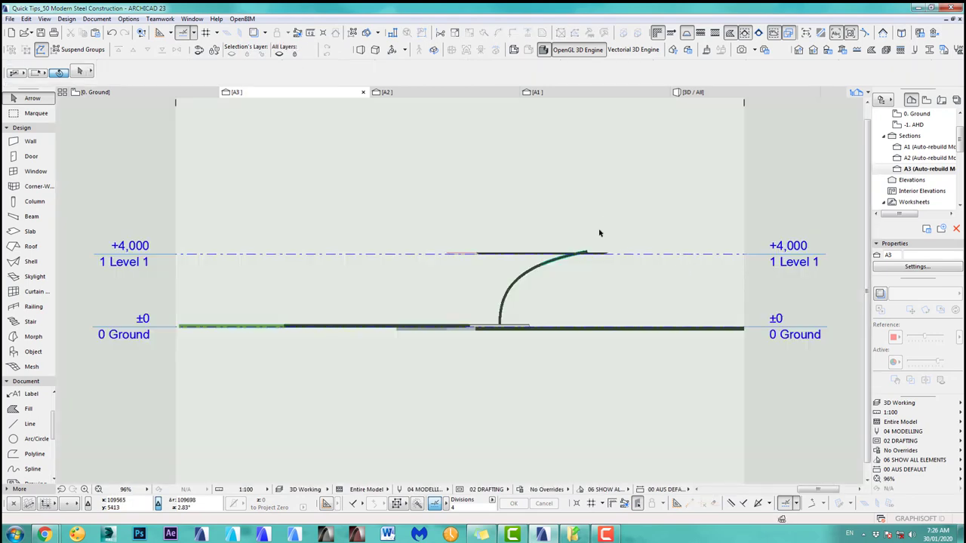
scroll(594, 249, "up", 6)
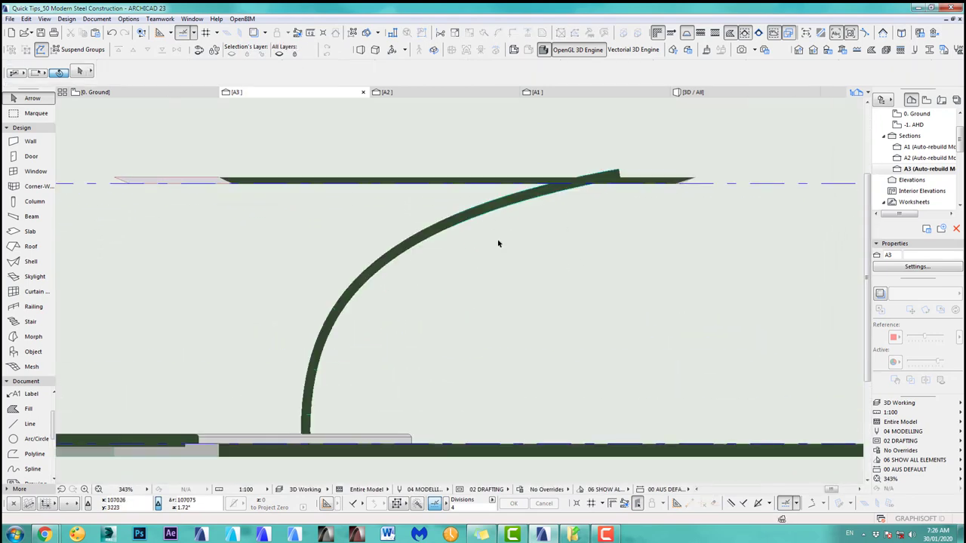
Delete the curved column segments in section A3
left_click(481, 219)
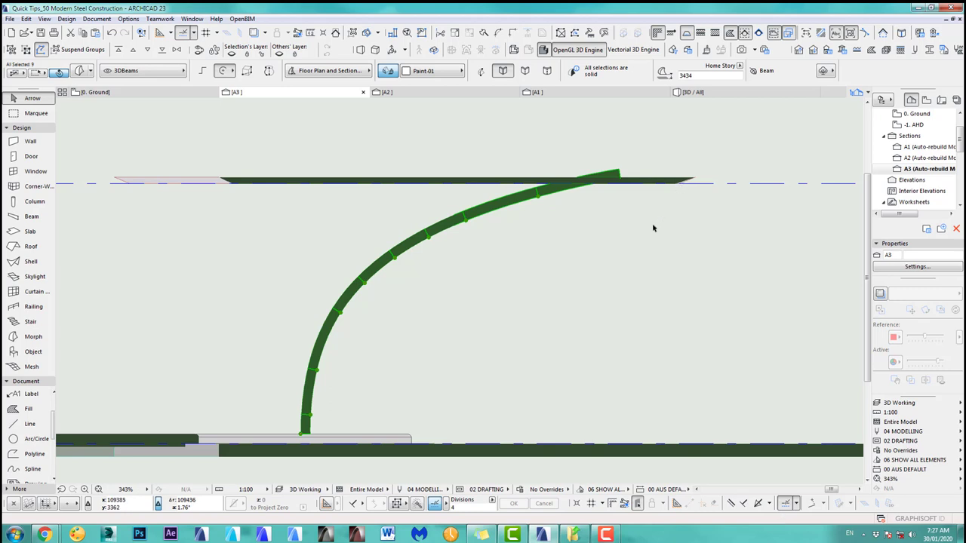
key("Delete")
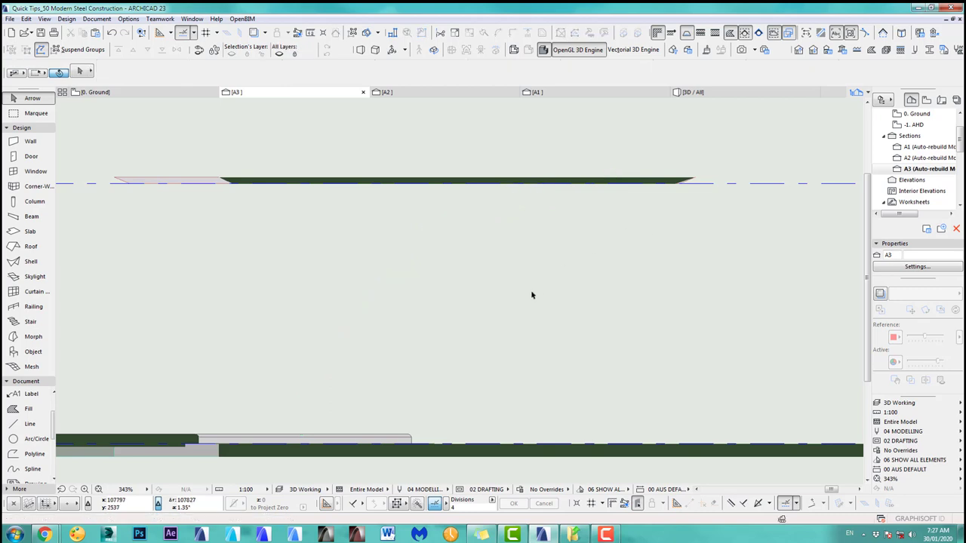
Copy the red guide curve from section A1 and return to section A3
left_click(427, 92)
left_click(558, 92)
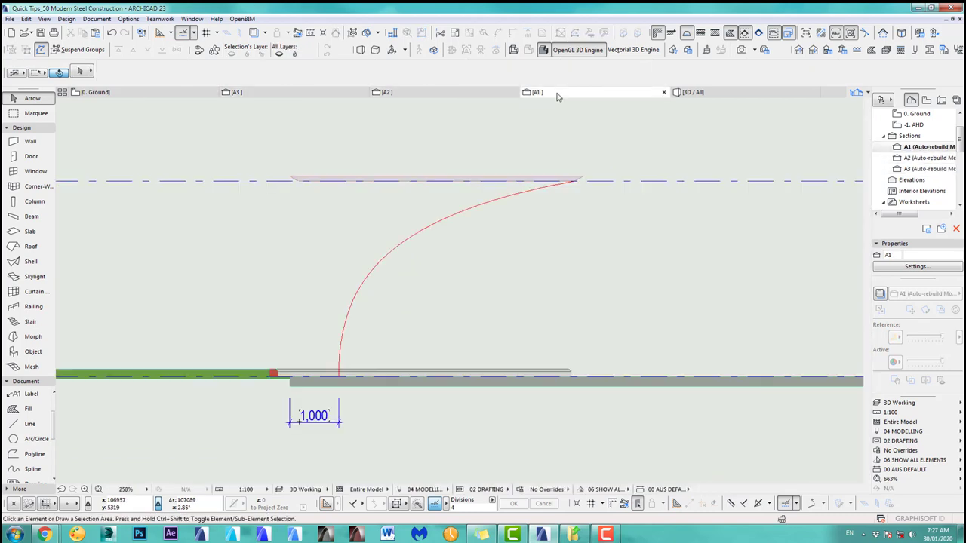
left_click(433, 225)
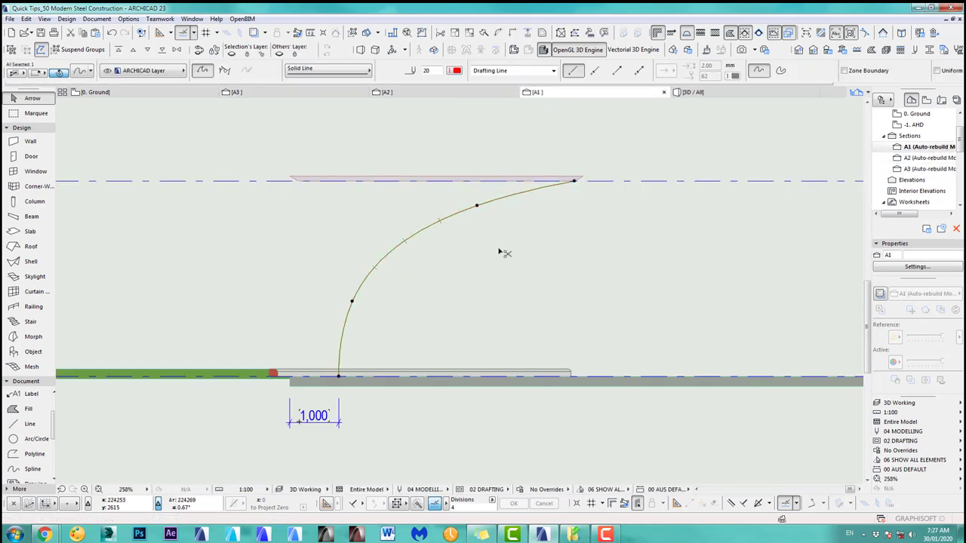
left_click(297, 92)
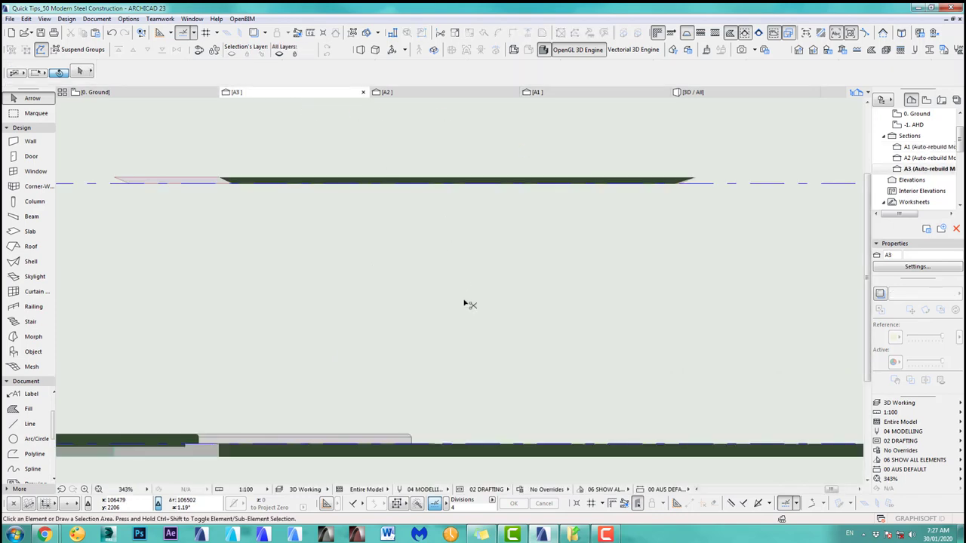
Undo the deletion of the curved column segments in section A3
key("ctrl+v")
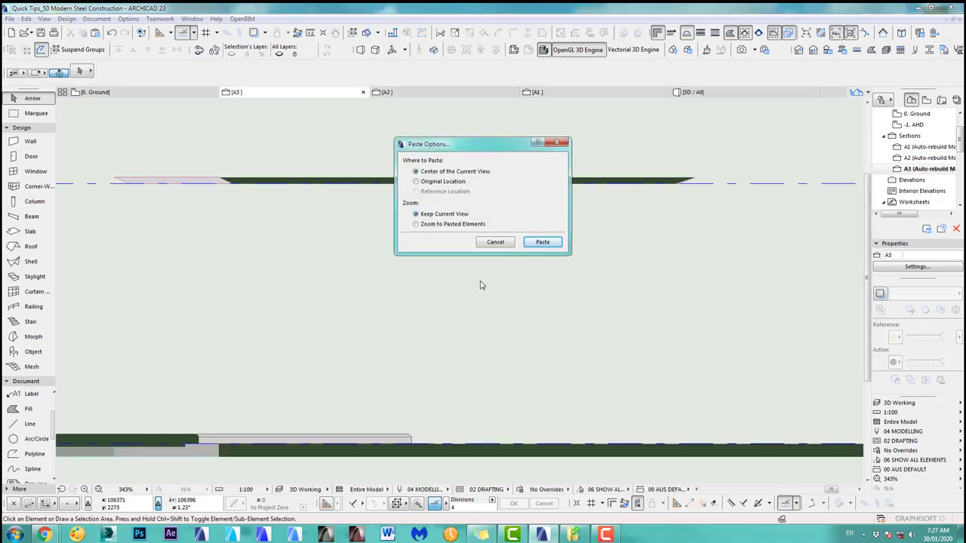
left_click(505, 244)
middle_click_drag(256, 388, 303, 374)
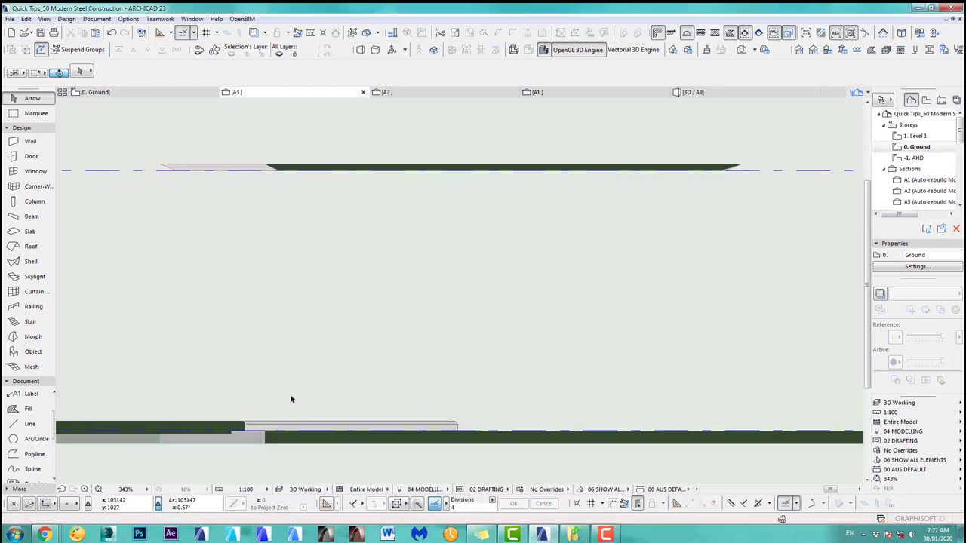
key("ctrl+z")
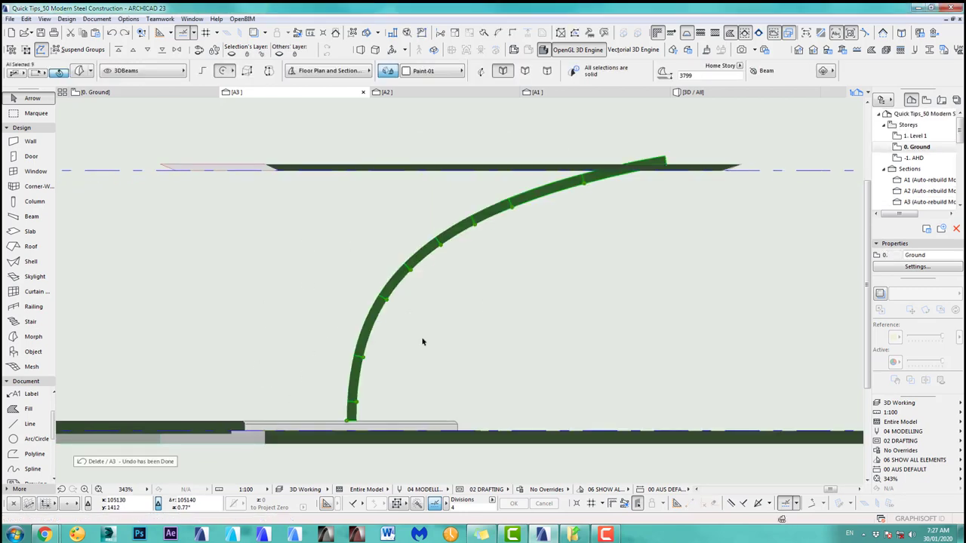
key("Escape")
Paste the red guide curve into section A3 and align its lower end with the centre of the column's base
scroll(349, 420, "up", 5)
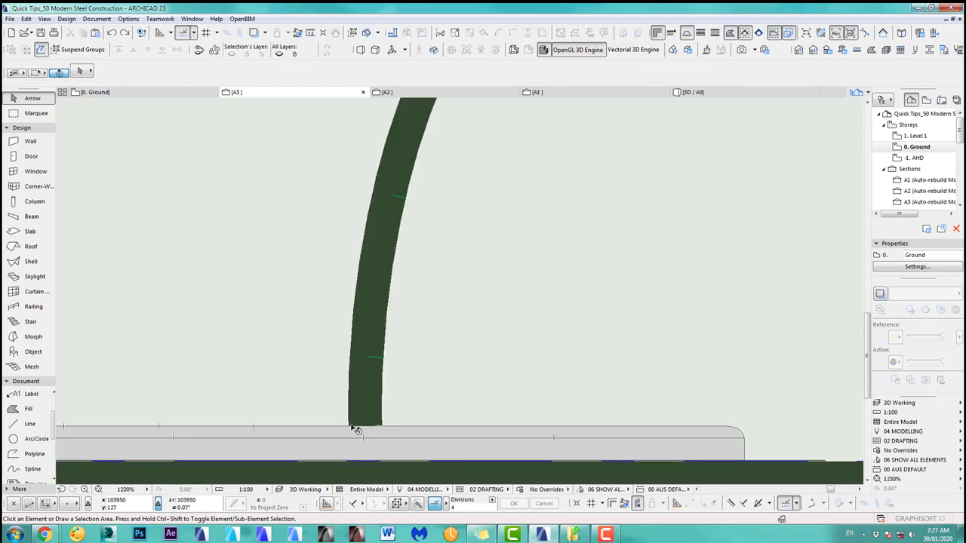
scroll(365, 400, "down", 6)
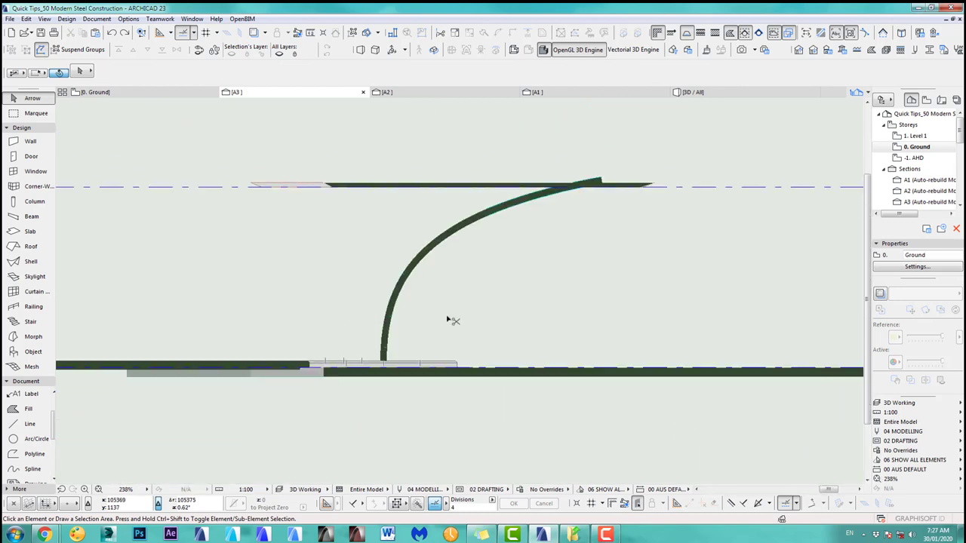
key("ctrl+v")
left_click(542, 242)
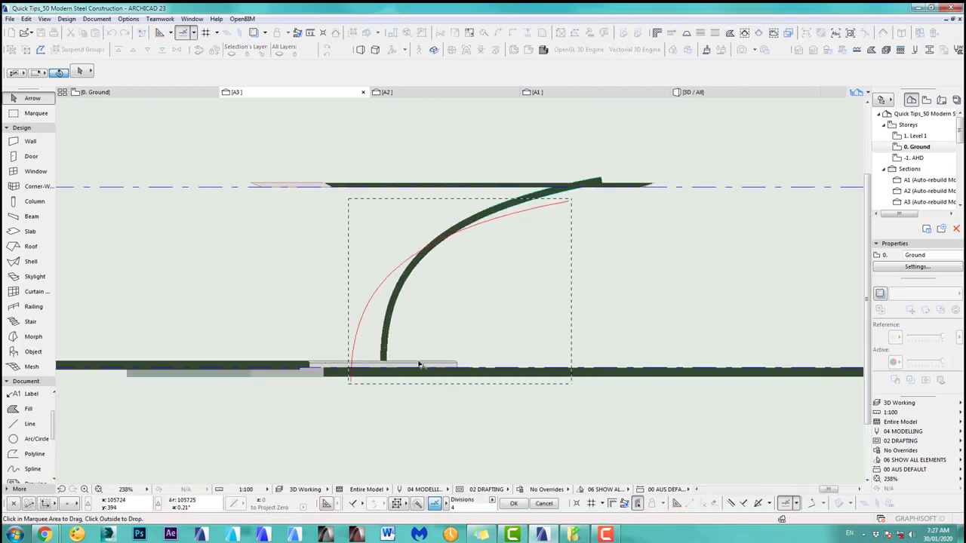
scroll(371, 394, "up", 4)
left_click(361, 393)
scroll(410, 370, "up", 6)
scroll(488, 295, "down", 2)
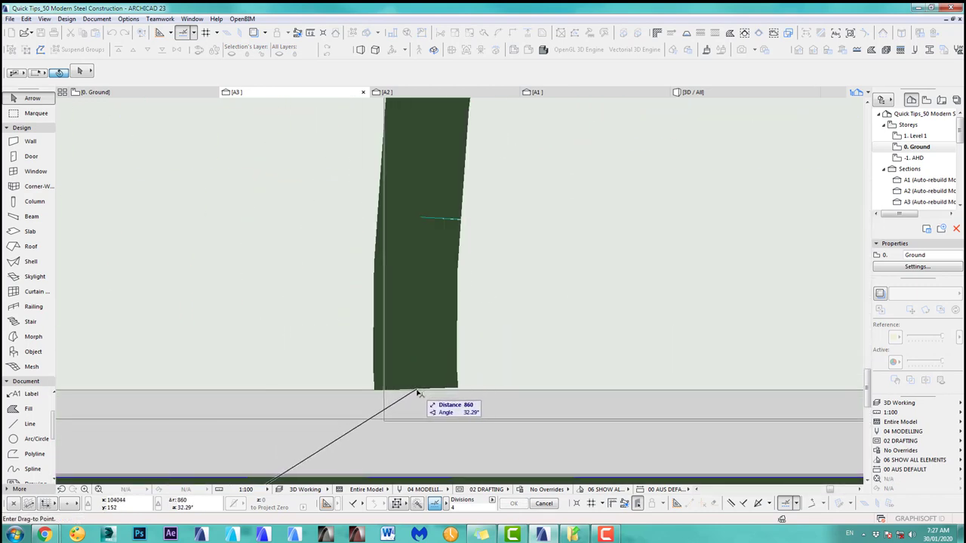
left_click(419, 391)
scroll(388, 436, "up", 3)
scroll(499, 337, "down", 4)
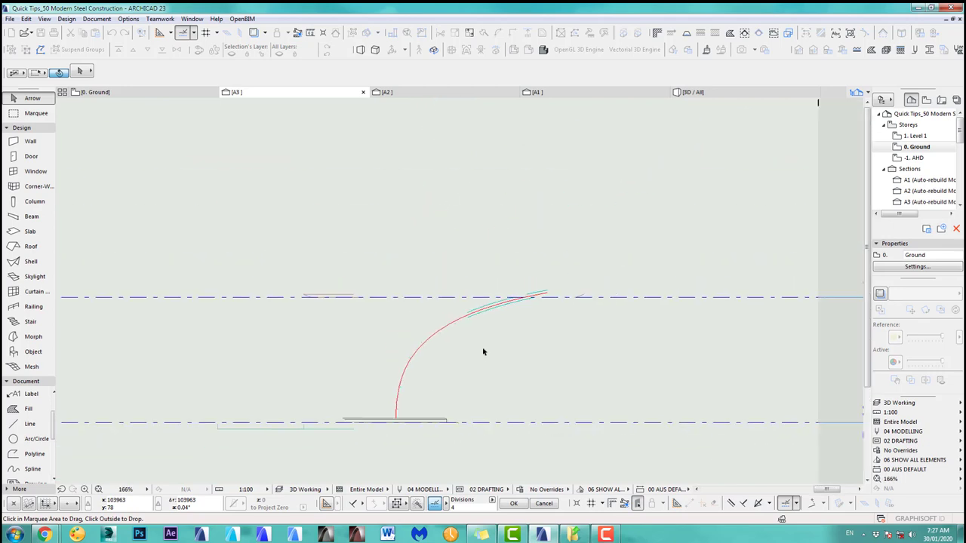
scroll(548, 302, "up", 2)
scroll(554, 333, "down", 1)
middle_click_drag(540, 330, 417, 306)
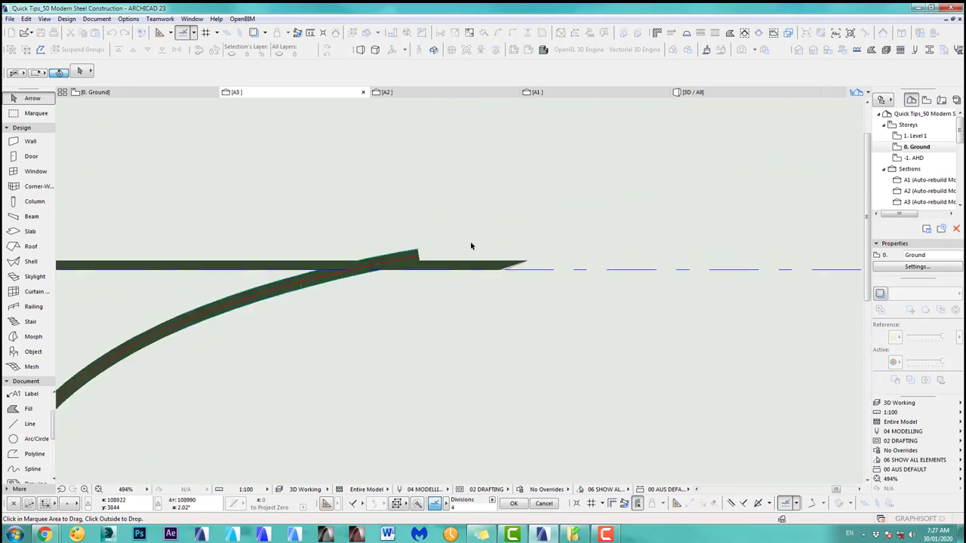
left_click(458, 228)
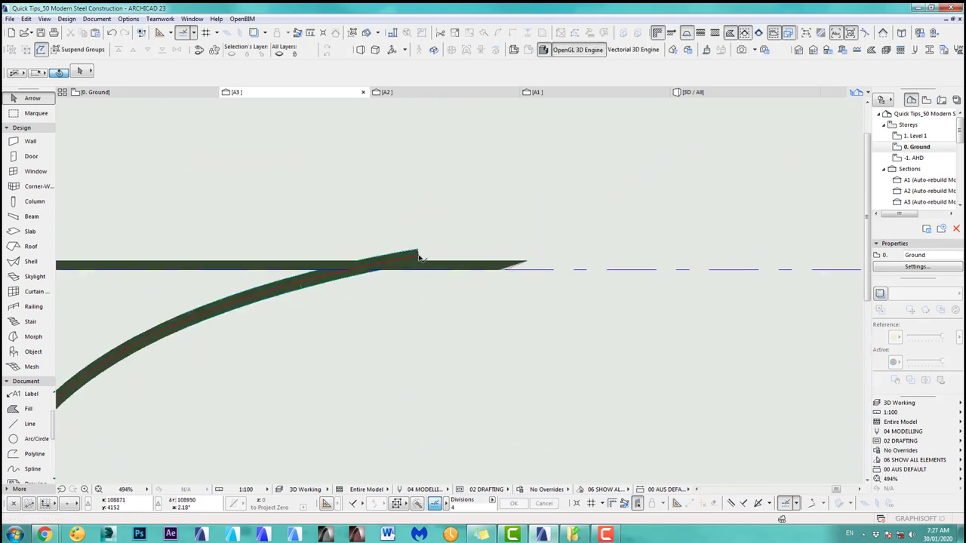
Stretch the guide curve's upper end to the roof's lower corner where the far tapered edge begins
left_click(418, 258)
left_click(420, 256)
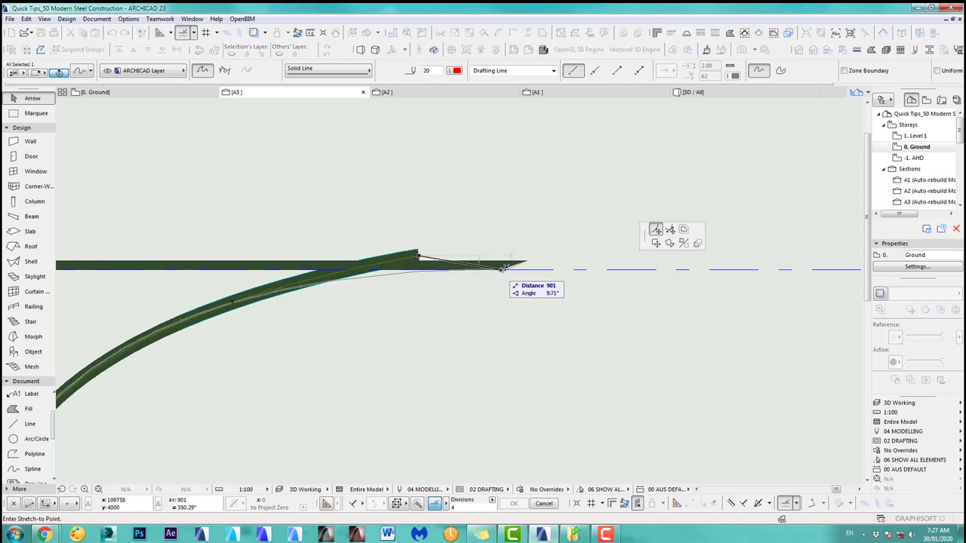
left_click(504, 267)
scroll(401, 354, "down", 3)
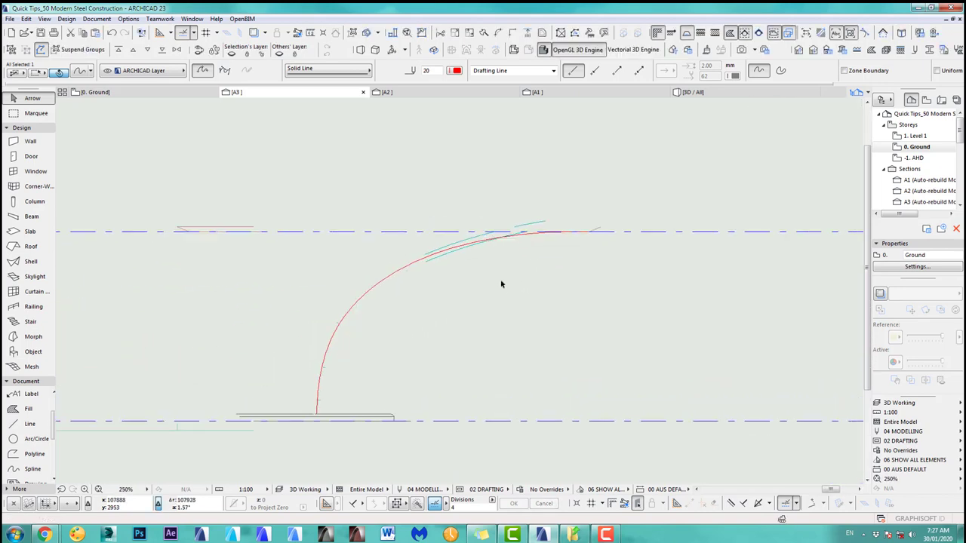
Delete the old column segments and move the guide curve's upper intermediate node slightly down to smooth the arc
scroll(508, 284, "up", 1)
middle_click_drag(542, 222, 570, 209)
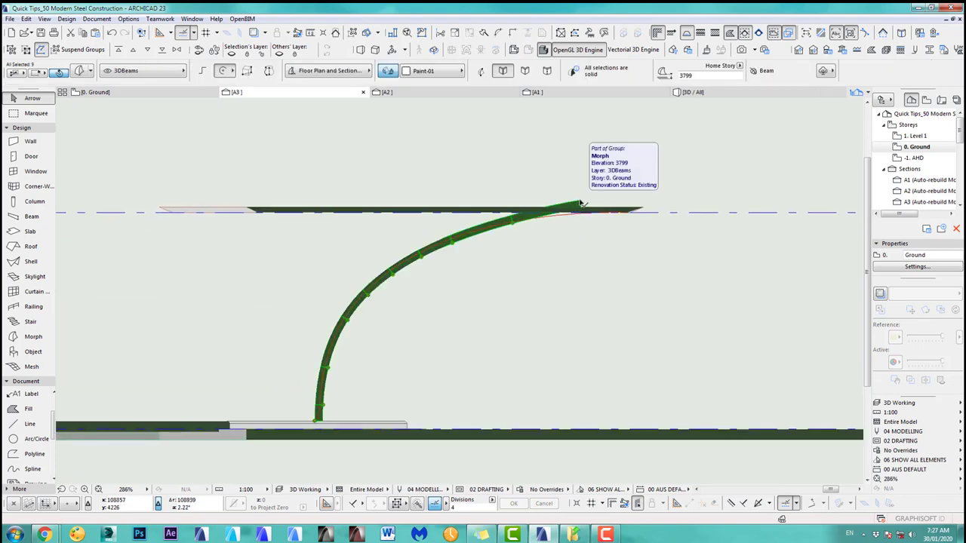
left_click(503, 258)
left_click(477, 232)
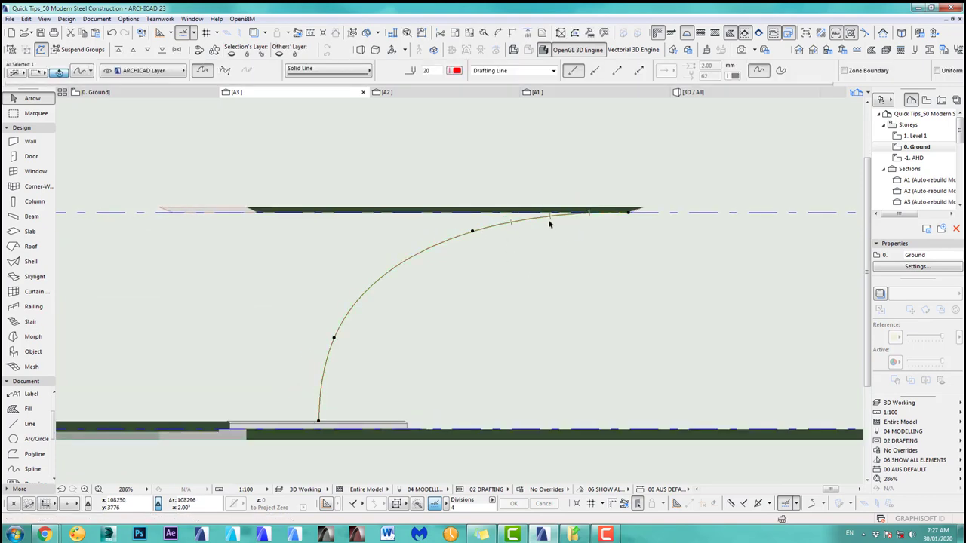
left_click(473, 233)
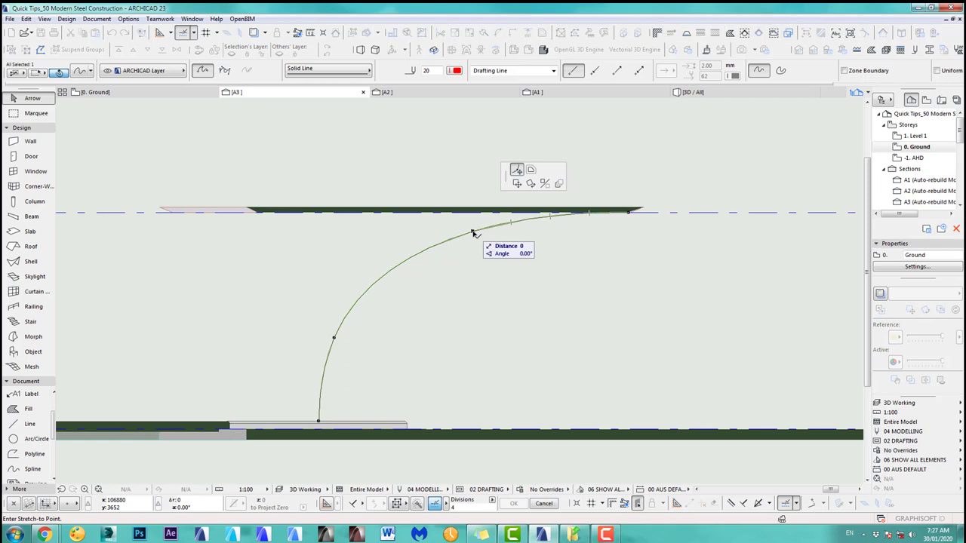
left_click(474, 234)
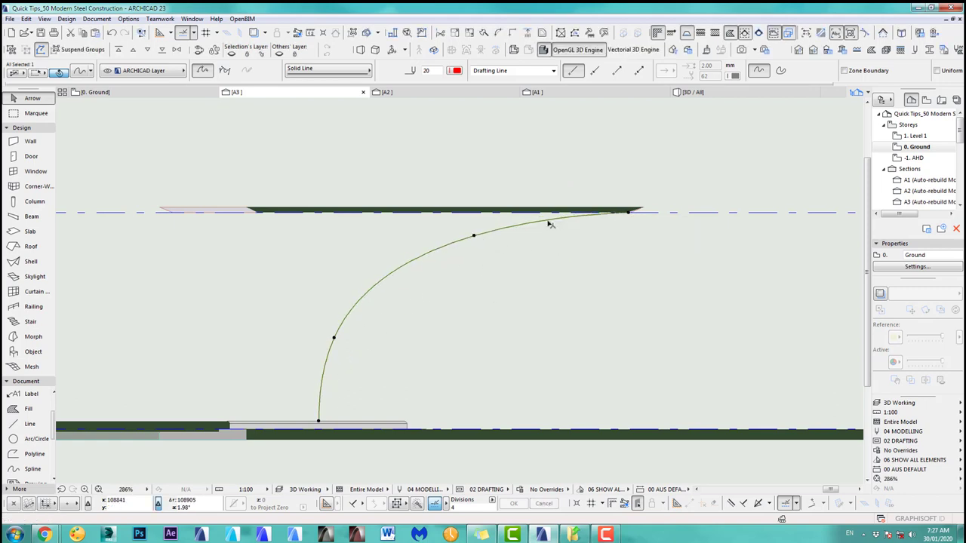
key("Escape")
Draw a vertical helper line from the guide curve's outermost point near the base down into the slab
scroll(367, 388, "up", 7)
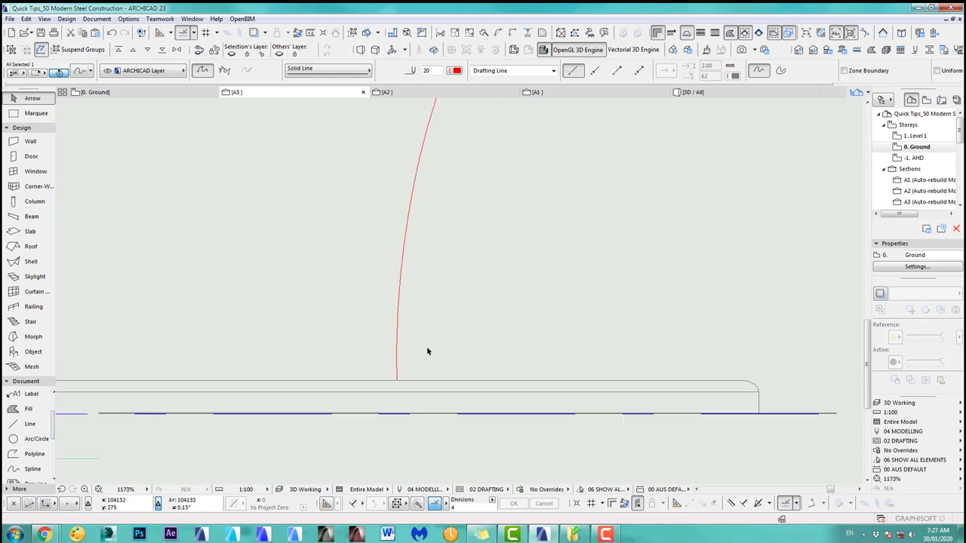
middle_click_drag(438, 349, 484, 334)
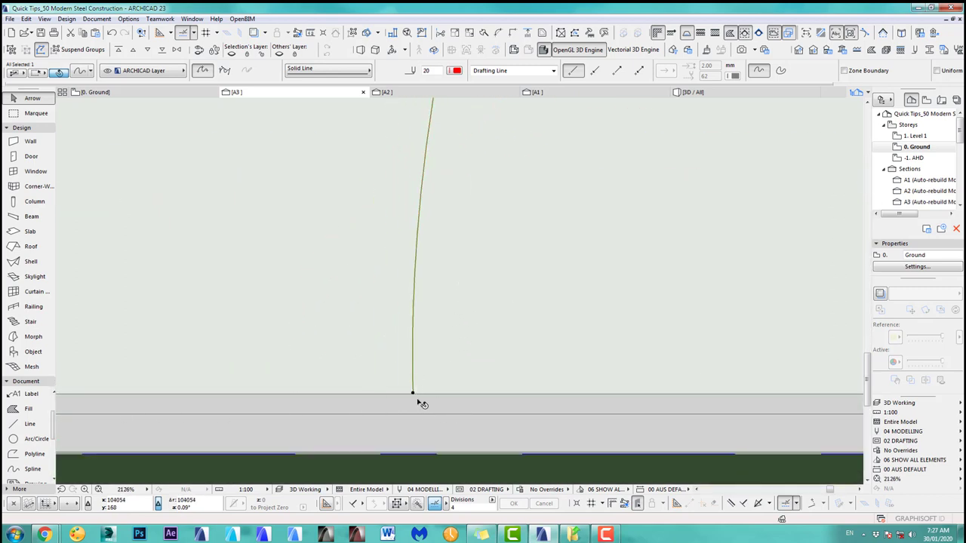
scroll(404, 394, "up", 3)
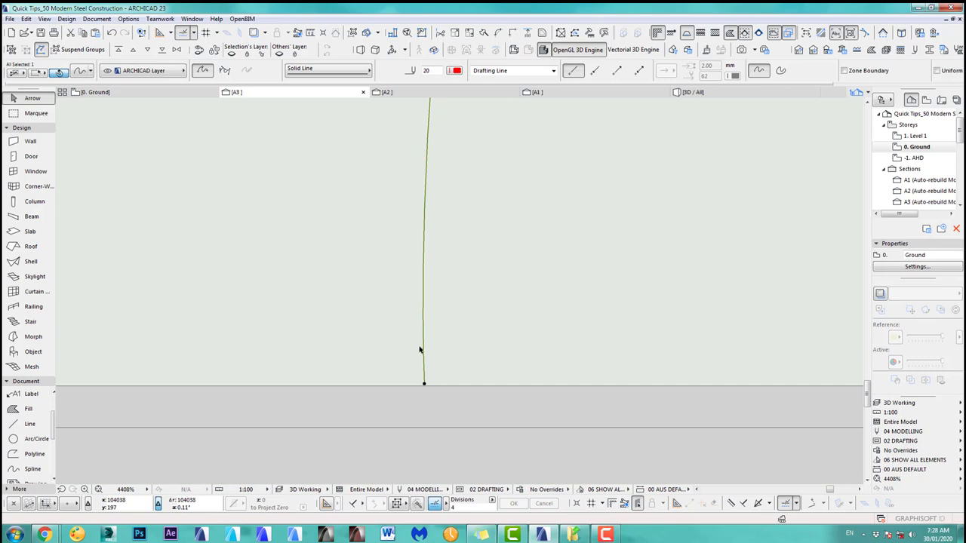
scroll(432, 382, "up", 2)
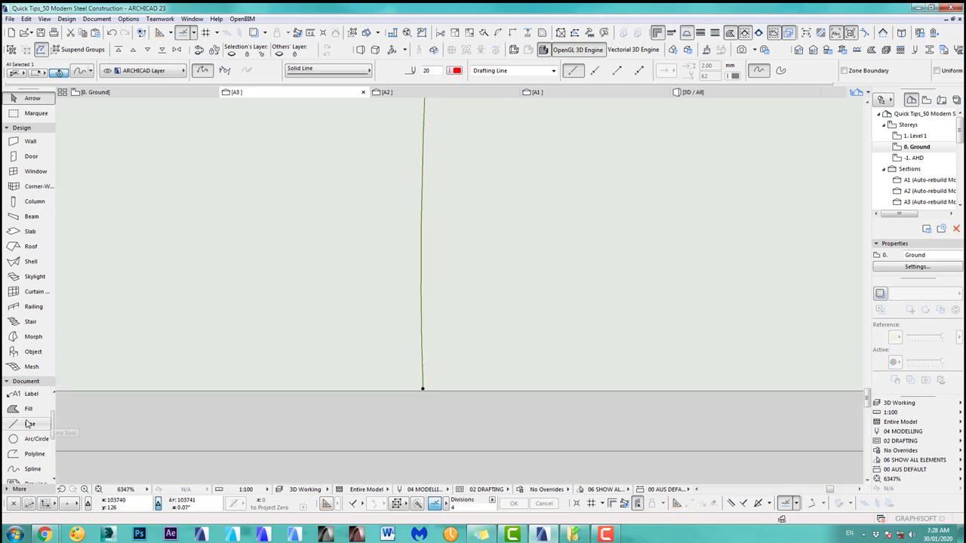
left_click(28, 424)
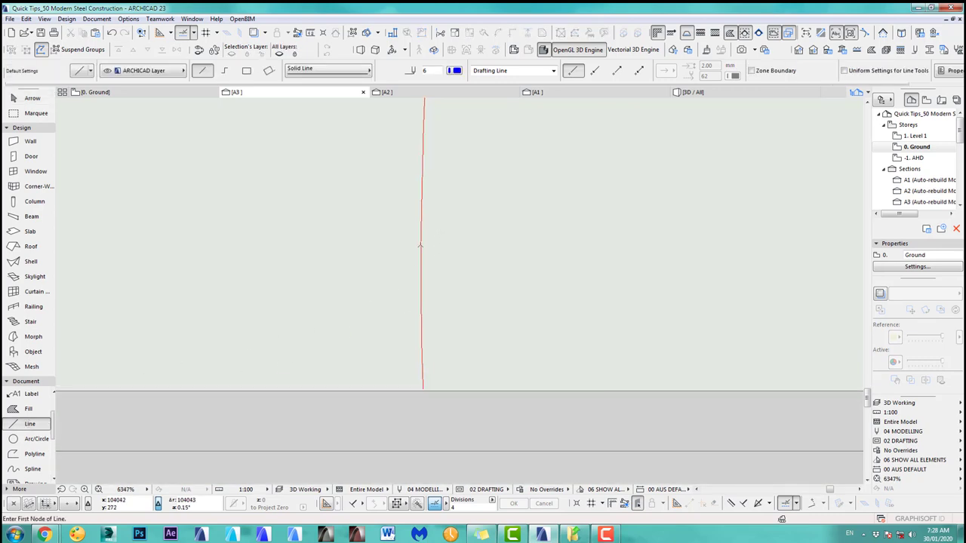
left_click(421, 313)
left_click(422, 400)
Stretch the guide curve's lower end onto the helper line and shift its lower intermediate node horizontally inward by about 23 mm
scroll(431, 373, "up", 8)
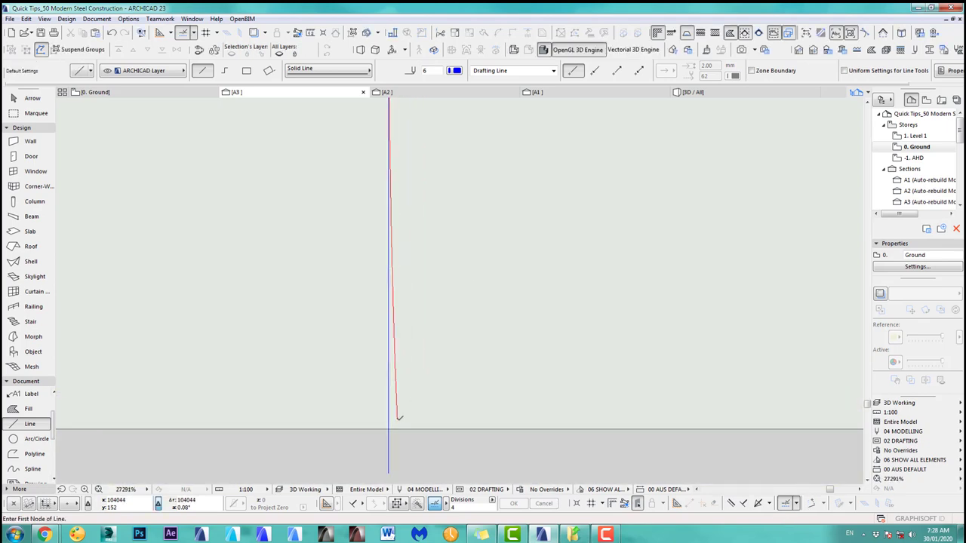
left_click(398, 419, "shift")
left_click(397, 419)
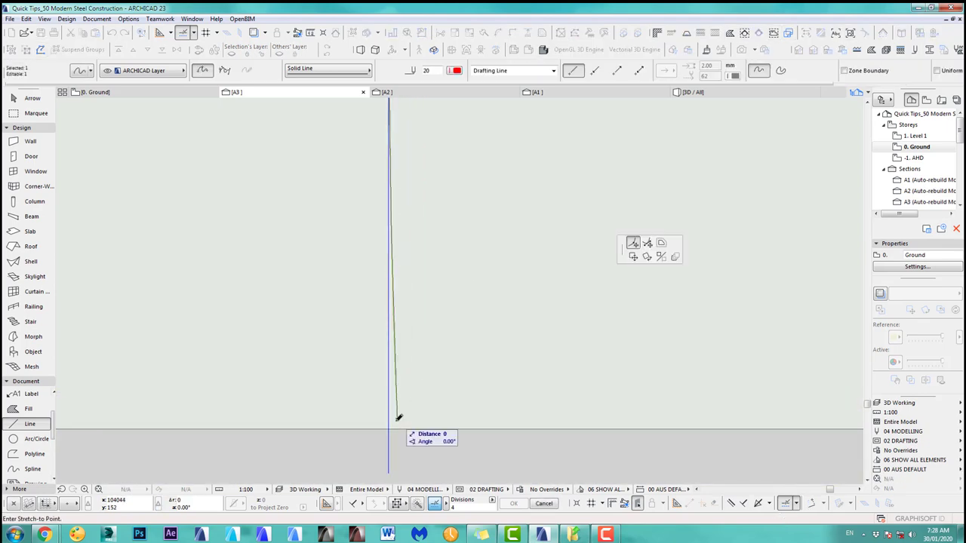
left_click(393, 422)
scroll(388, 231, "down", 3)
scroll(387, 231, "down", 5)
scroll(423, 337, "down", 8)
scroll(456, 255, "down", 2)
left_click(462, 166)
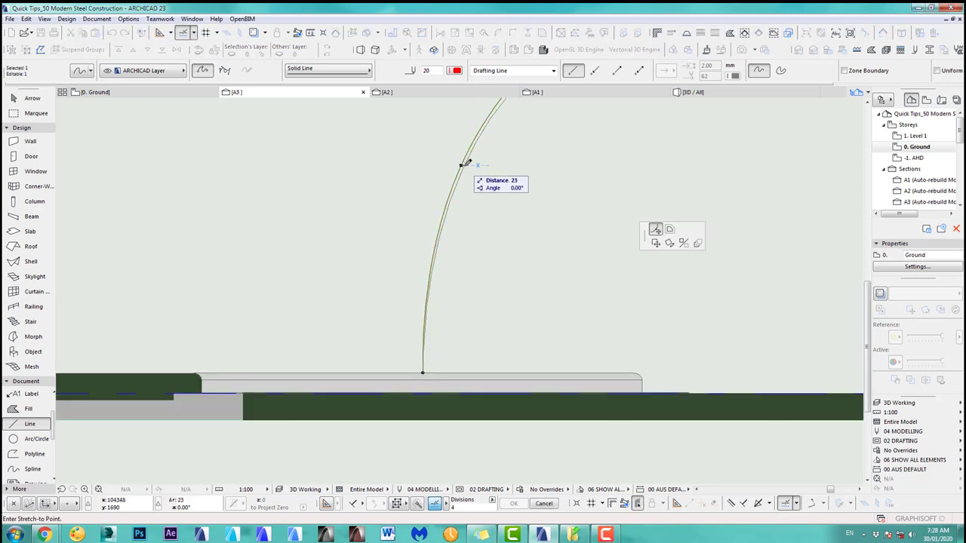
left_click(465, 165)
Delete the vertical helper line at the base of the guide curve
scroll(424, 360, "up", 1)
scroll(424, 372, "up", 12)
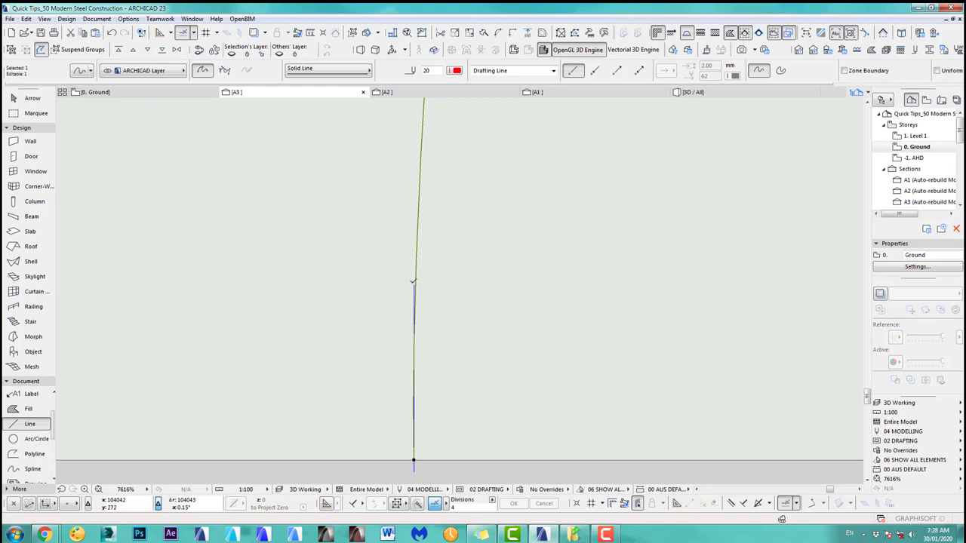
key("Escape")
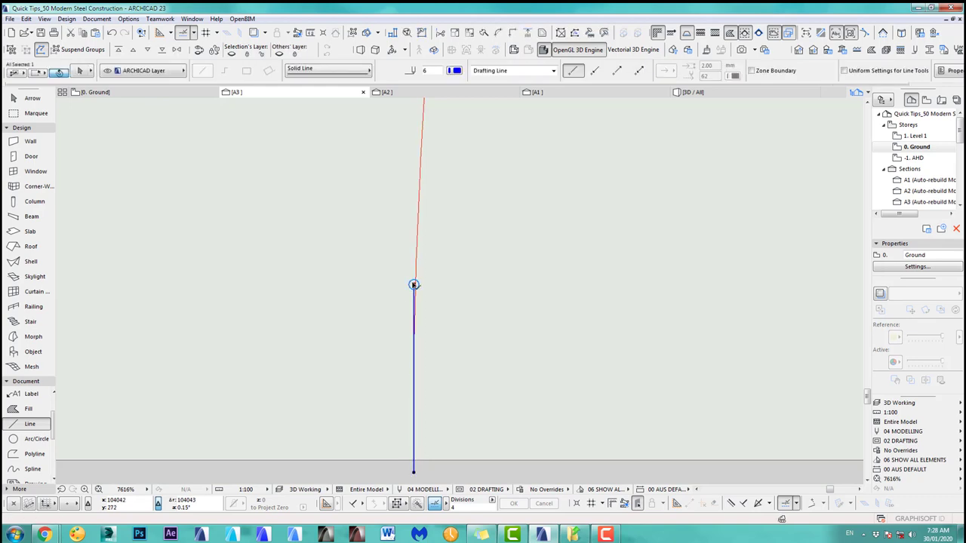
scroll(426, 355, "down", 8)
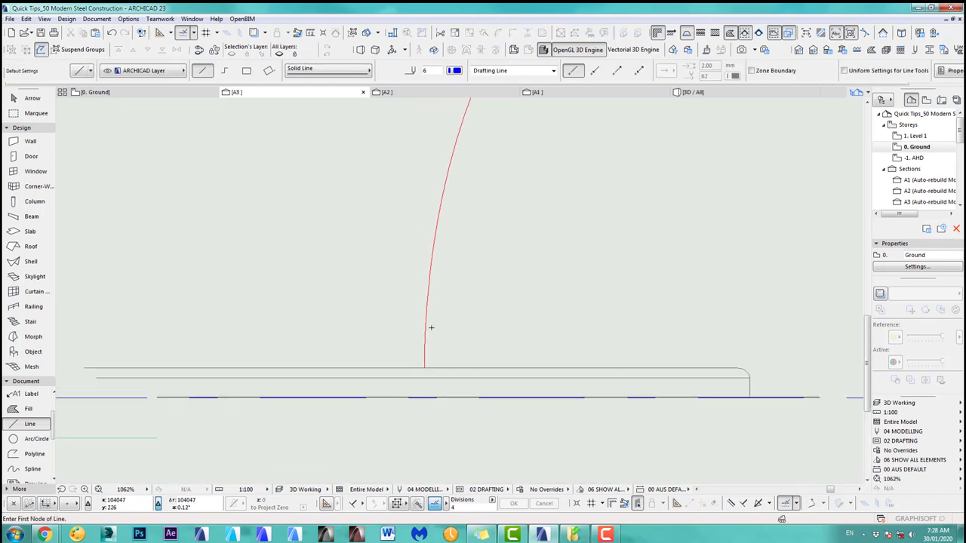
scroll(372, 396, "down", 4)
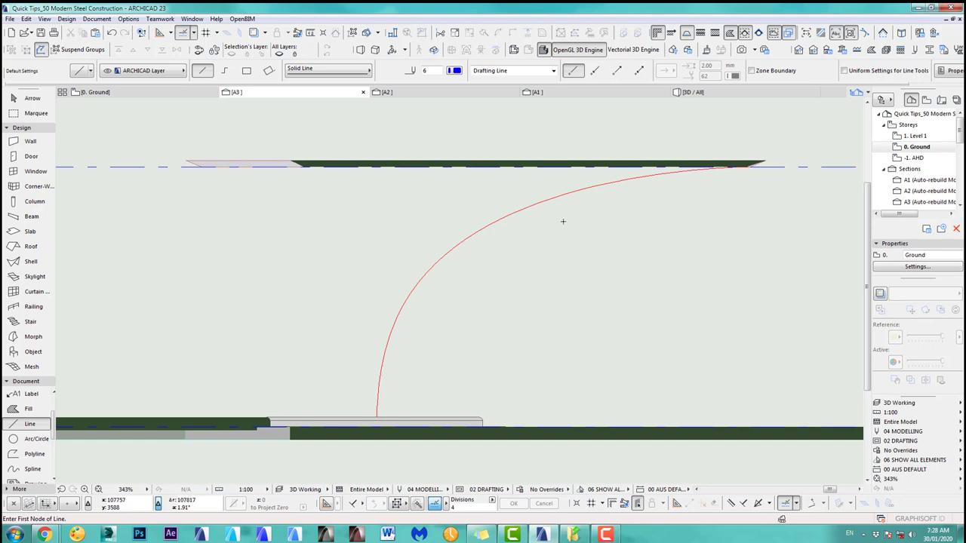
Create new curved column segments along the reshaped guide curve and check the column from several angles in 3D
left_click(486, 228)
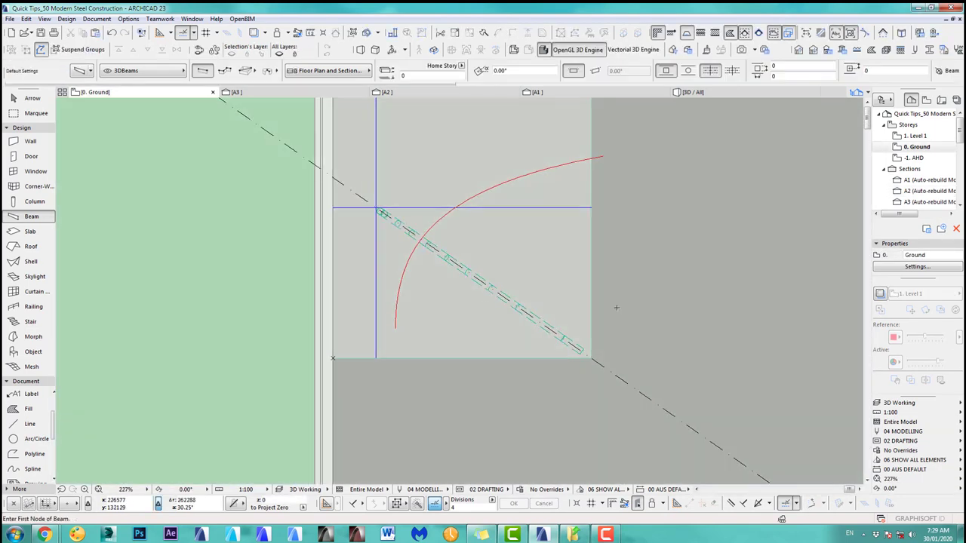
key("F3")
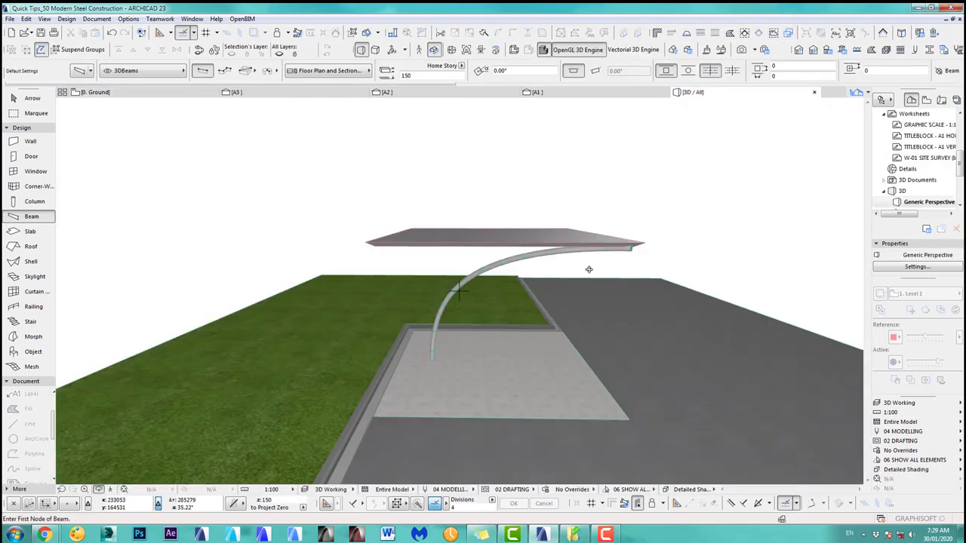
middle_click_drag(588, 269, 520, 280, "shift")
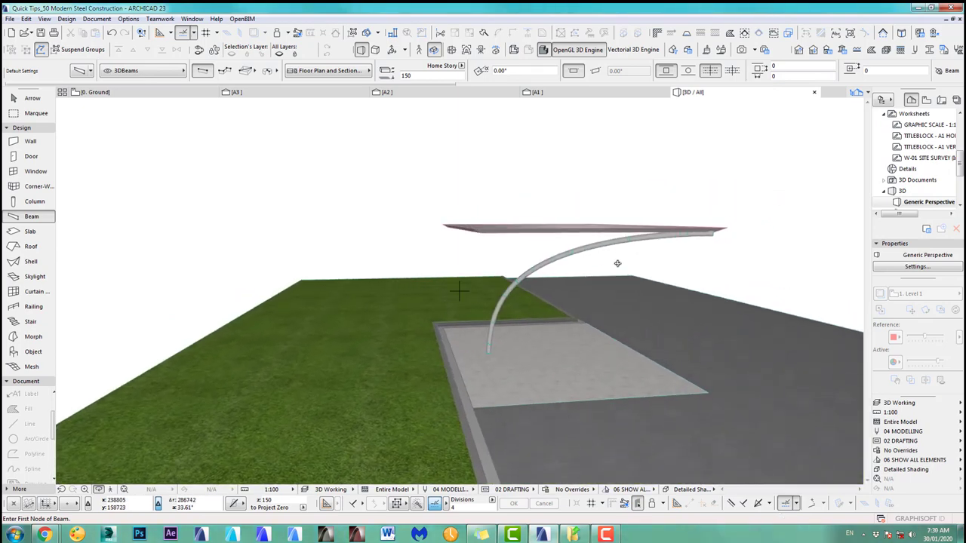
Examine the column's diagonal position across the parking bay in plan and its connection to the roof in 3D
key("F2")
middle_click_drag(408, 244, 450, 243)
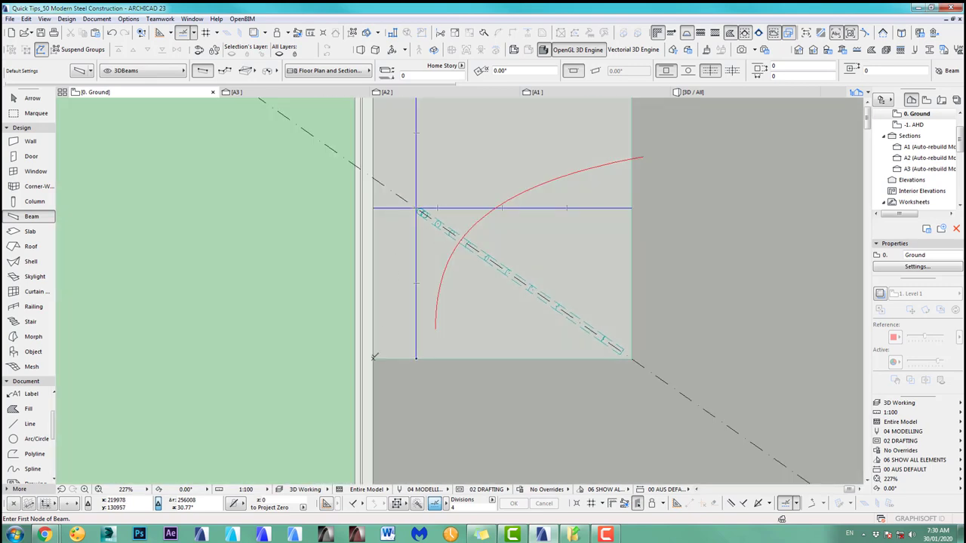
middle_click_drag(496, 285, 466, 416)
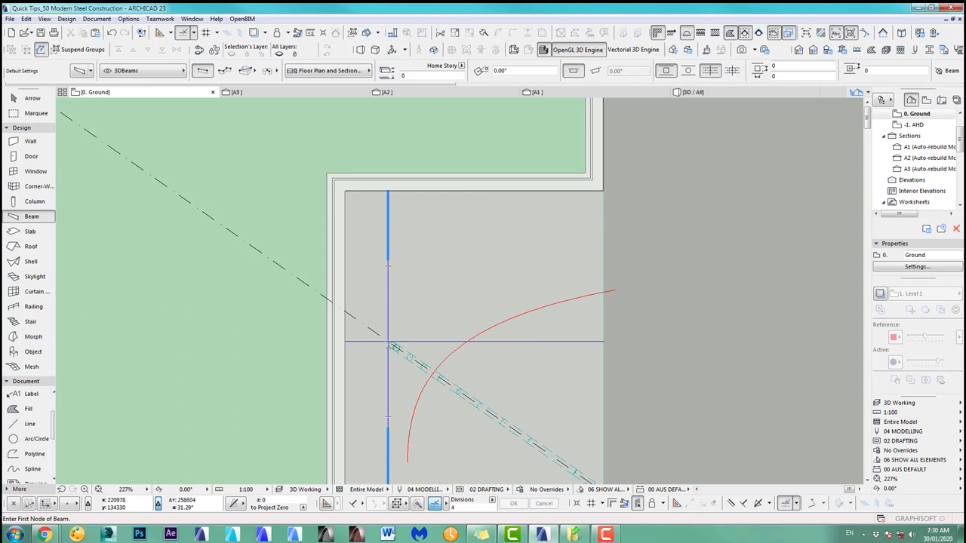
middle_click_drag(453, 432, 445, 327)
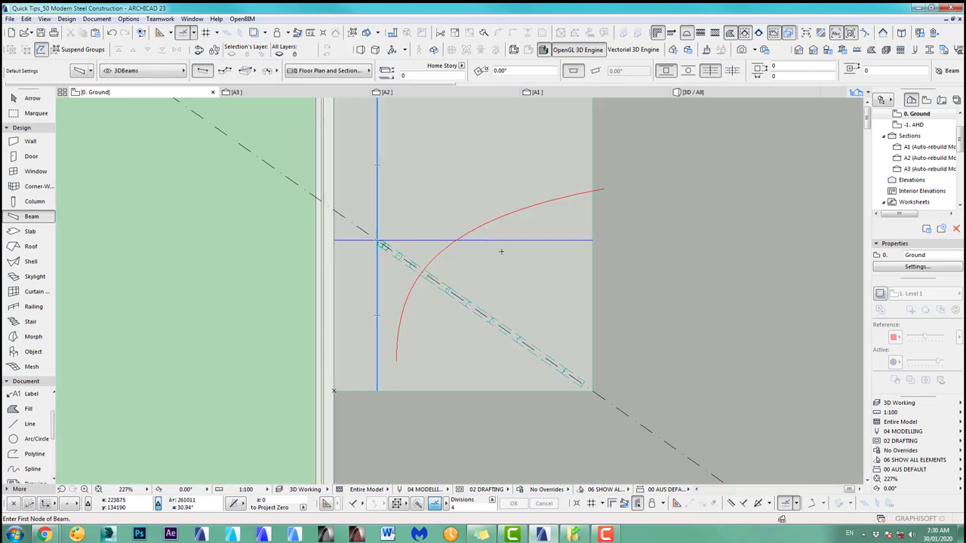
key("F3")
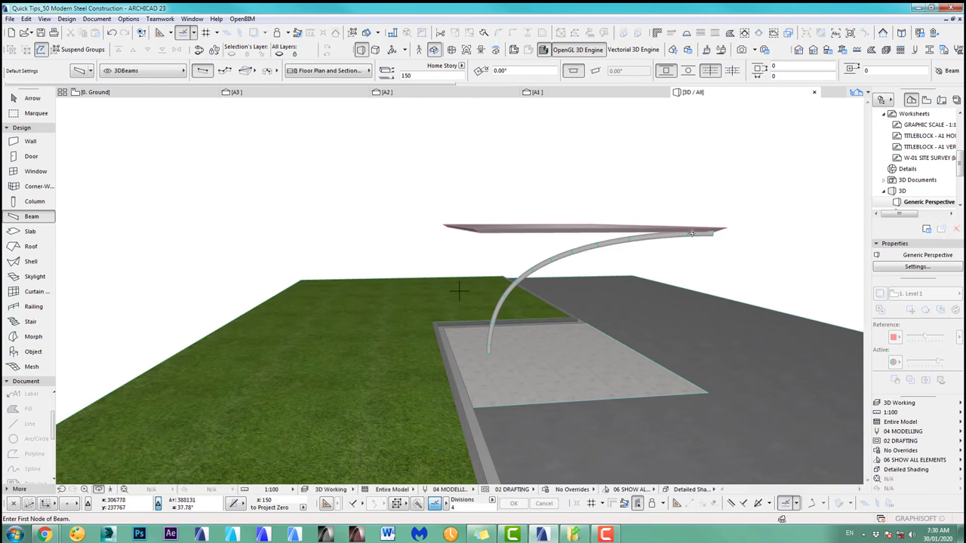
middle_click_drag(709, 234, 582, 272, "shift")
Examine the reference photo beside the ground floor plan for how the column ends taper against the roof's underside
key("F2")
scroll(394, 288, "down", 6)
middle_click_drag(347, 289, 770, 303)
scroll(237, 293, "up", 4)
middle_click_drag(301, 231, 301, 231)
mouse_move(360, 158)
middle_mouse_down()
mouse_move(369, 270)
mouse_move(379, 242)
middle_mouse_up()
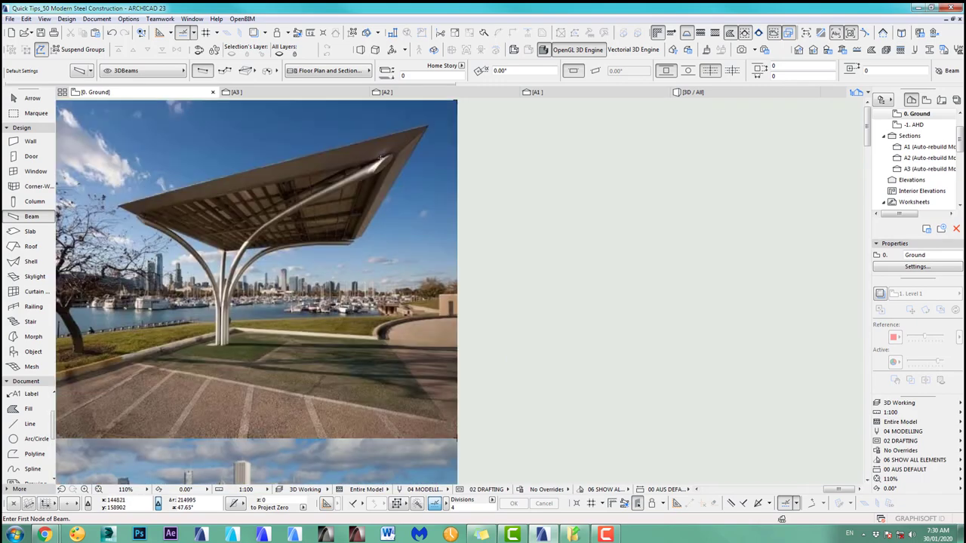
scroll(382, 156, "up", 5)
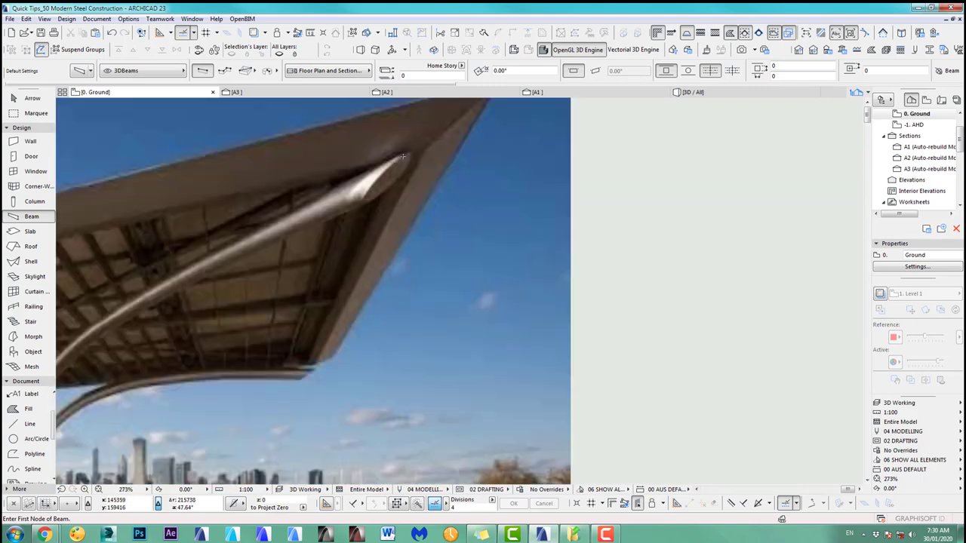
scroll(388, 262, "down", 10)
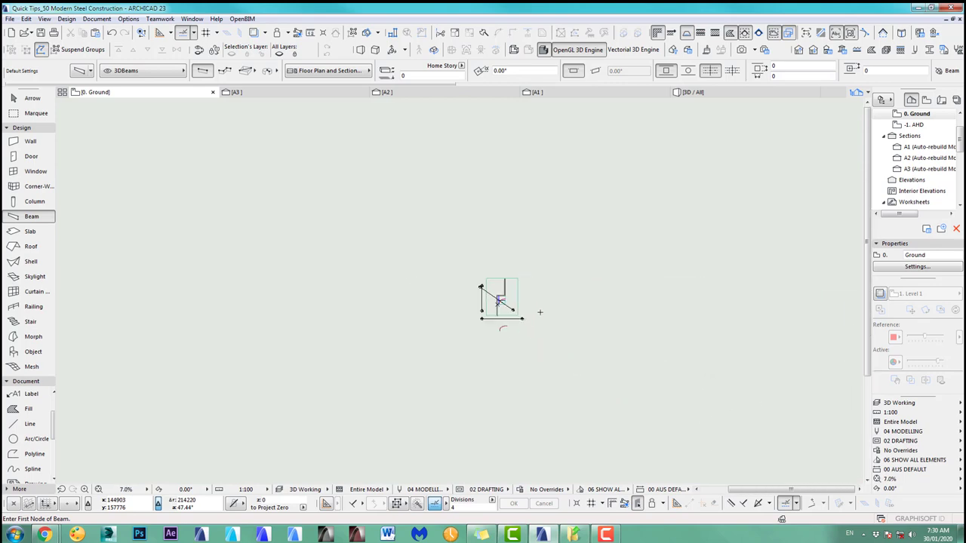
Move the guide spline in section A4 so its lower end sits on the ground line at the column base
scroll(389, 276, "up", 8)
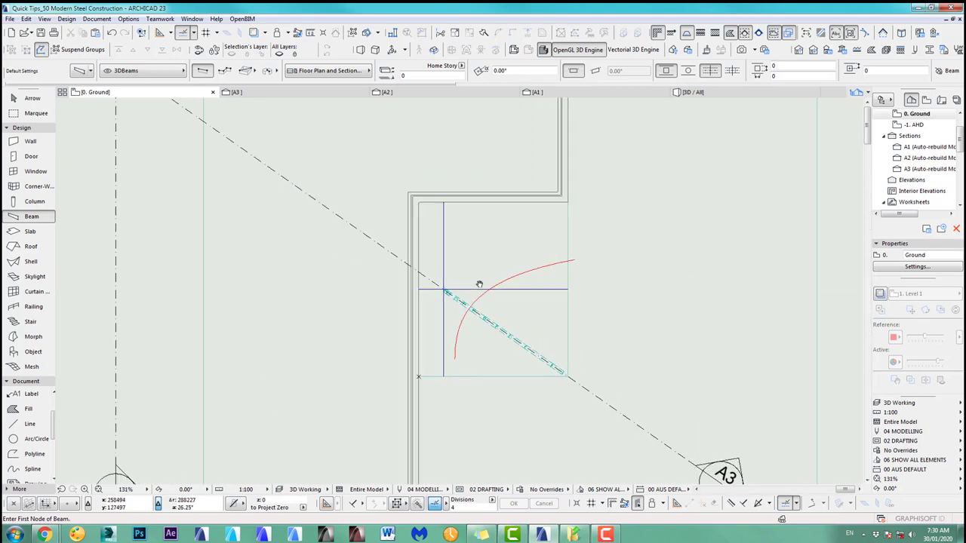
scroll(468, 260, "up", 1)
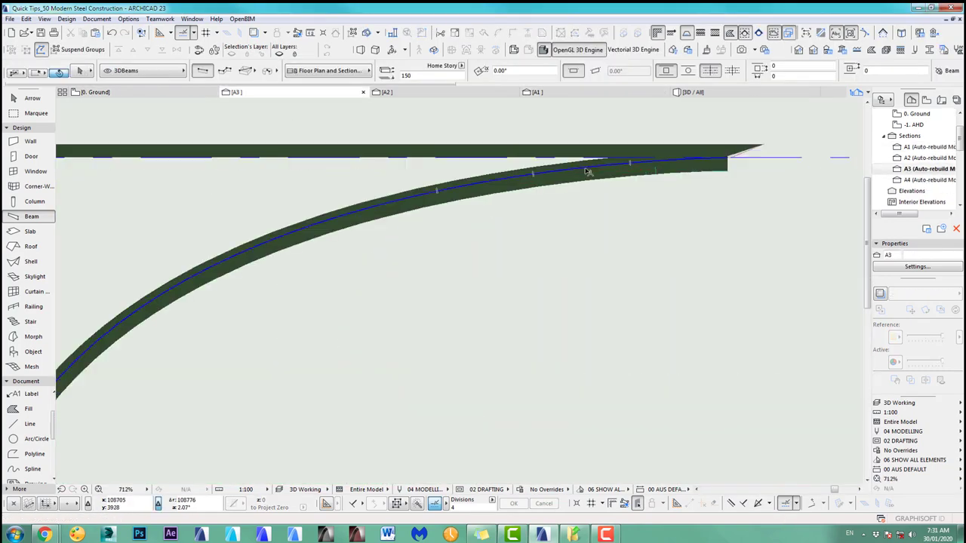
right_click(428, 90)
left_click(461, 121)
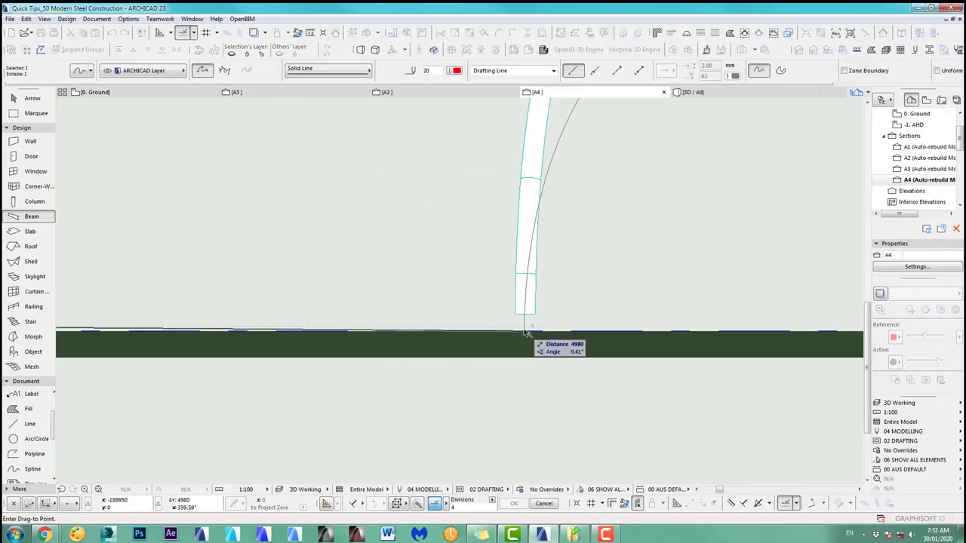
left_click(526, 335)
scroll(503, 249, "down", 5)
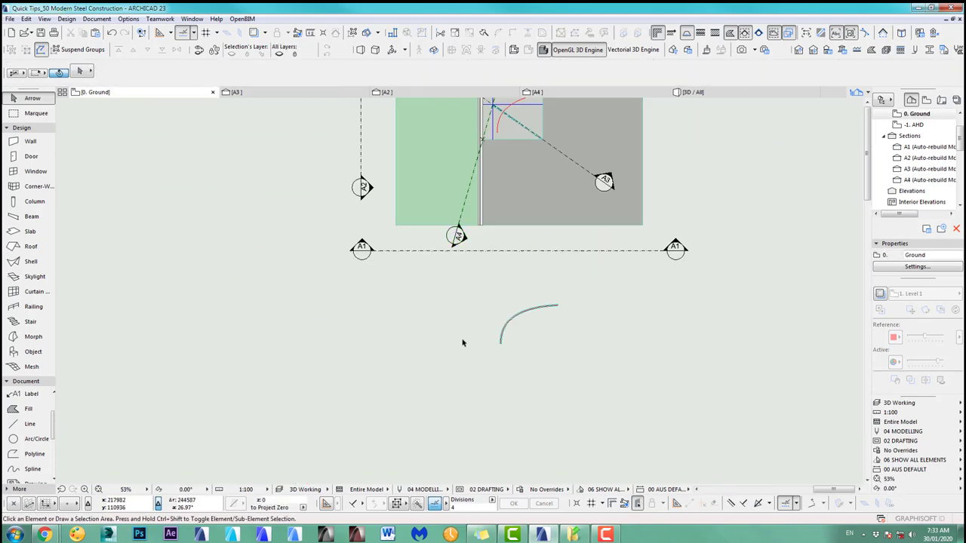
Examine the two curved columns in 3D from several angles, checking their shared base and their ends beneath the roof
scroll(461, 339, "up", 3)
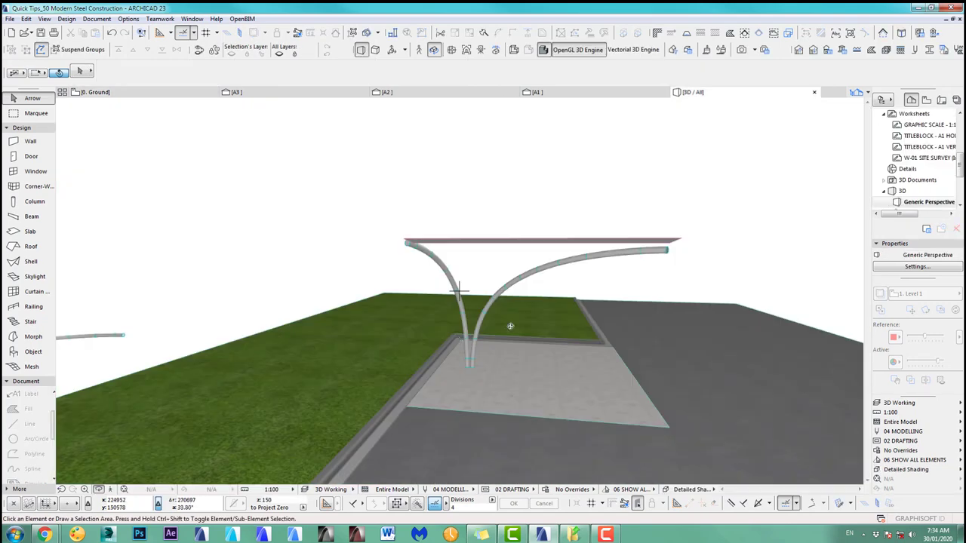
middle_click_drag(510, 326, 644, 335, "shift")
middle_click_drag(324, 312, 498, 298, "shift")
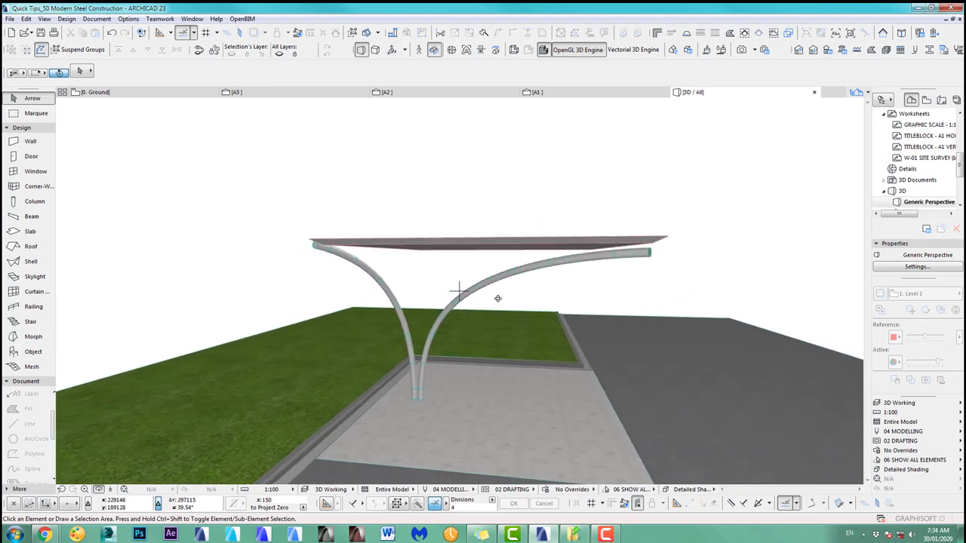
left_click(651, 259)
scroll(475, 350, "up", 5)
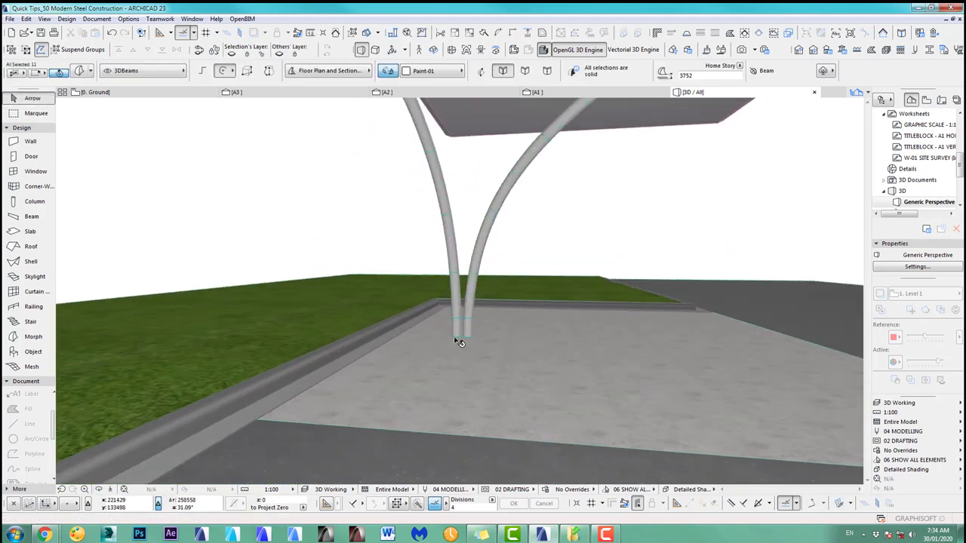
scroll(461, 335, "up", 2)
scroll(528, 340, "down", 3)
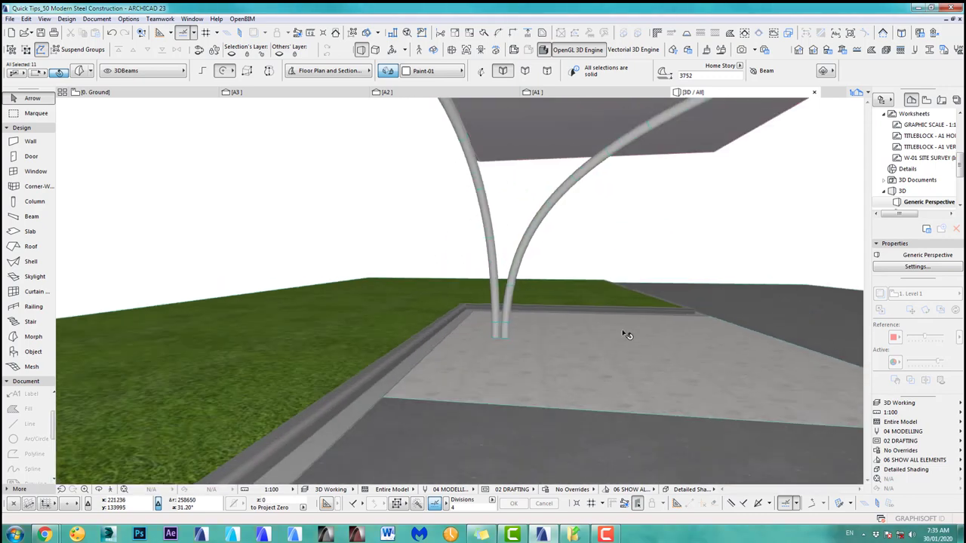
middle_click_drag(632, 325, 617, 347)
scroll(616, 348, "up", 1)
middle_click_drag(587, 379, 613, 347, "shift")
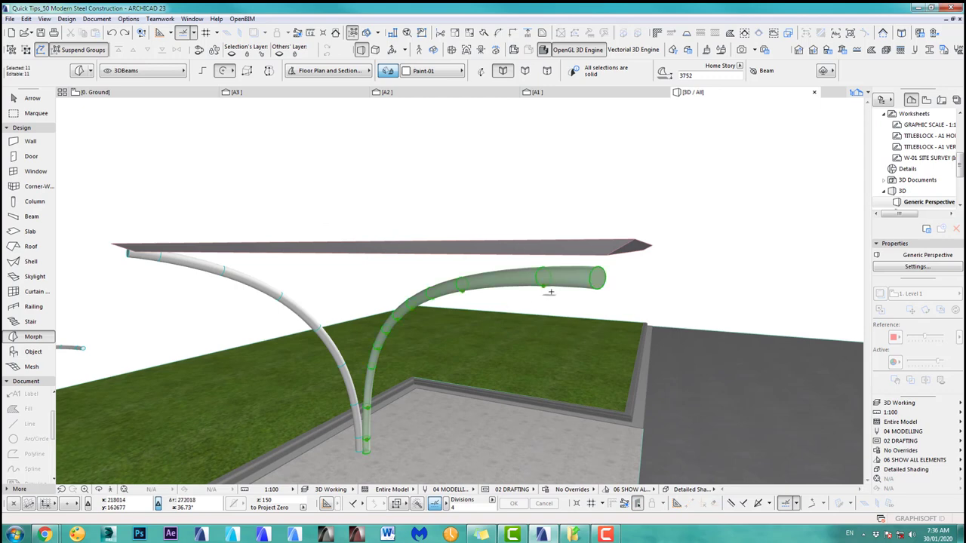
middle_click_drag(550, 292, 570, 297, "shift")
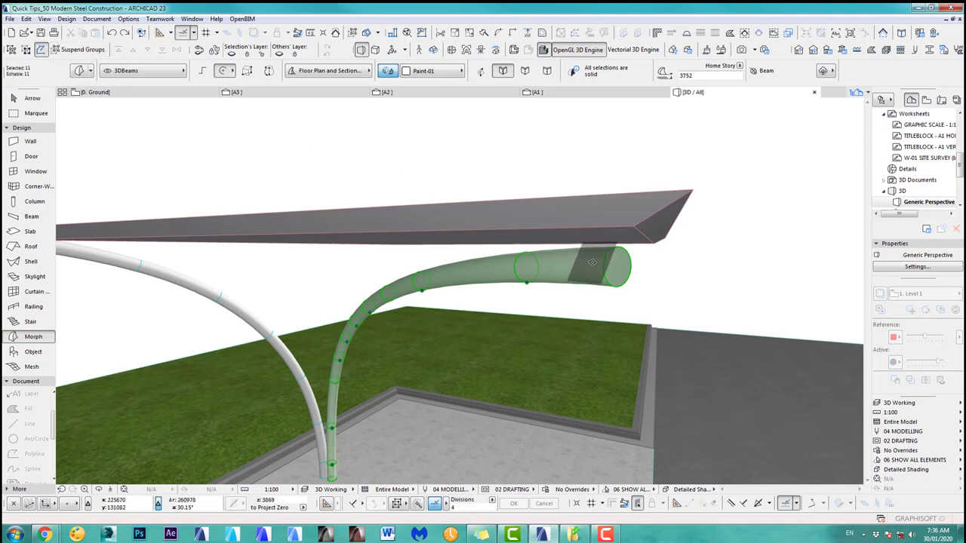
scroll(620, 278, "up", 1)
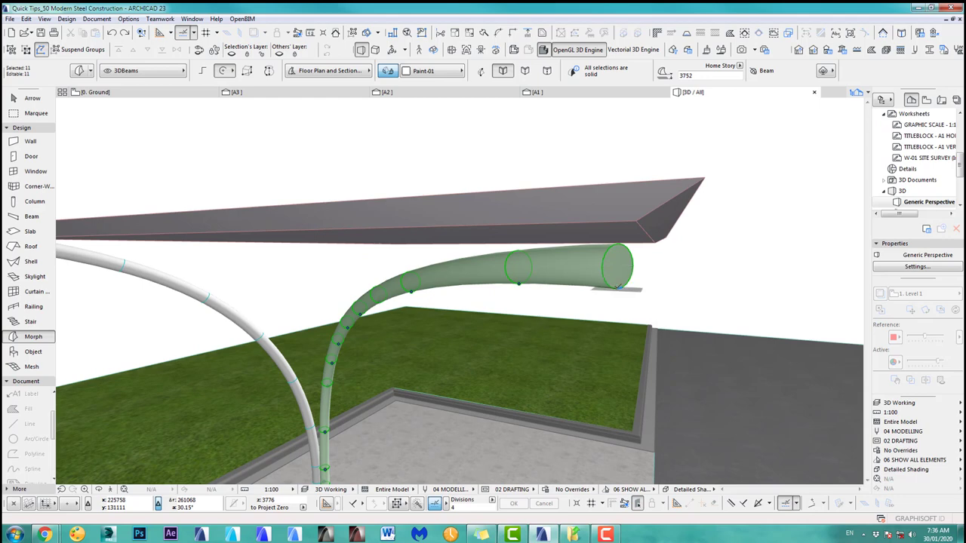
left_click(619, 286)
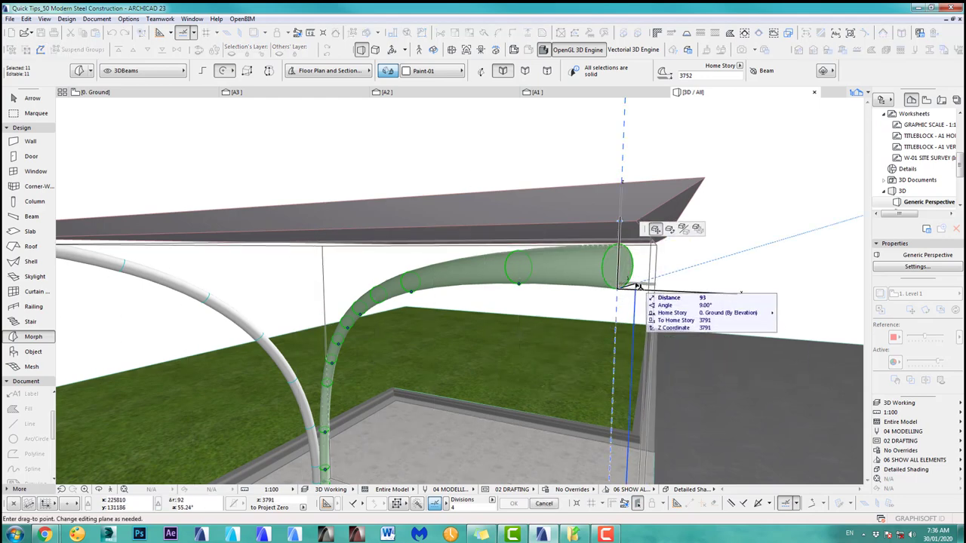
key("Escape")
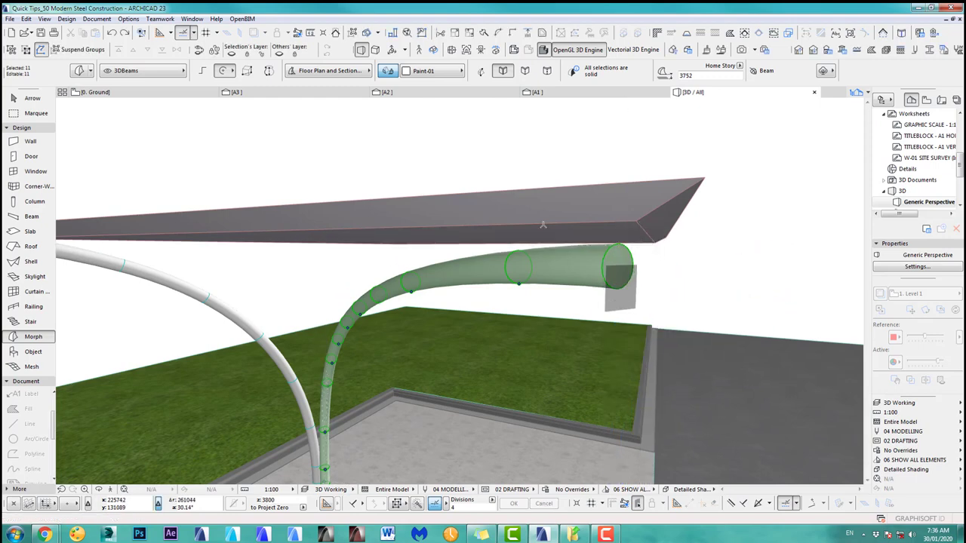
left_click(86, 53)
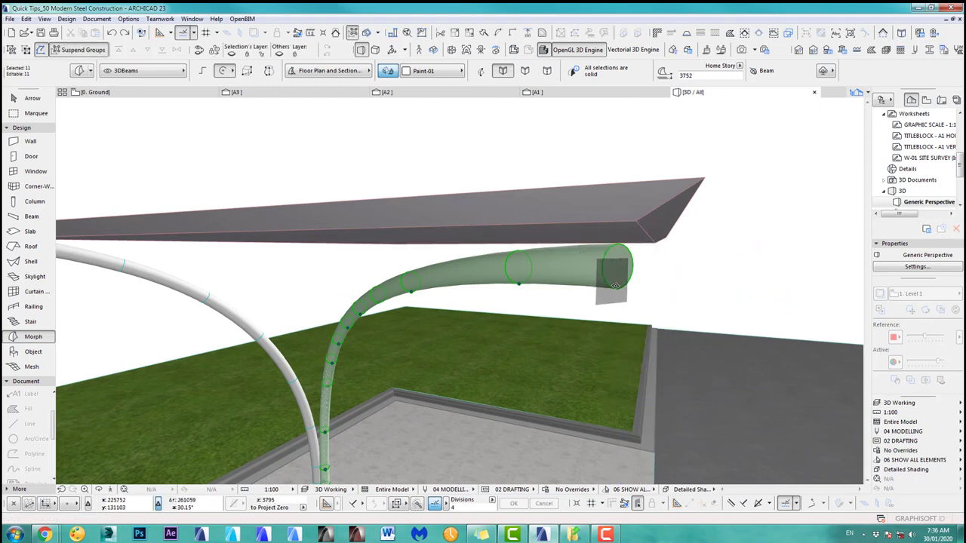
left_click(616, 289)
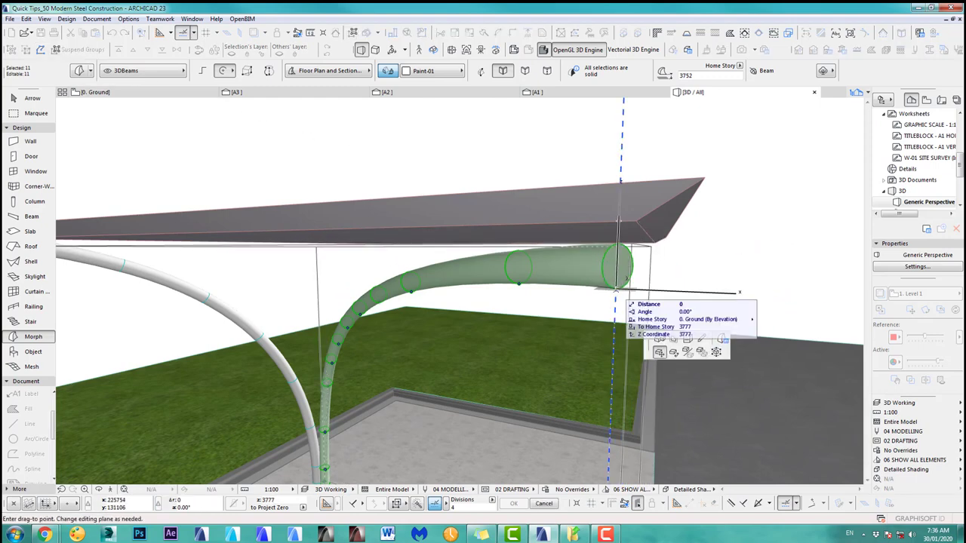
left_click(697, 242)
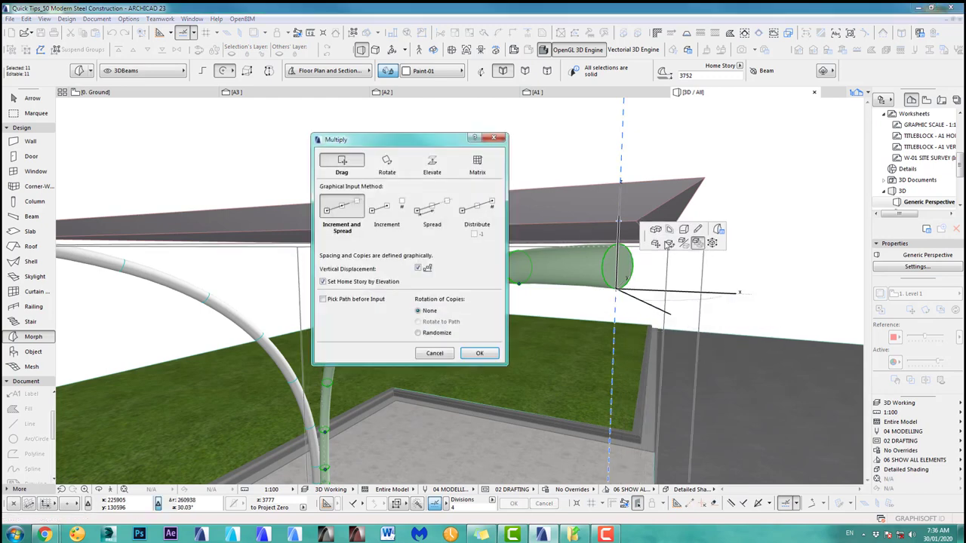
left_click(479, 354)
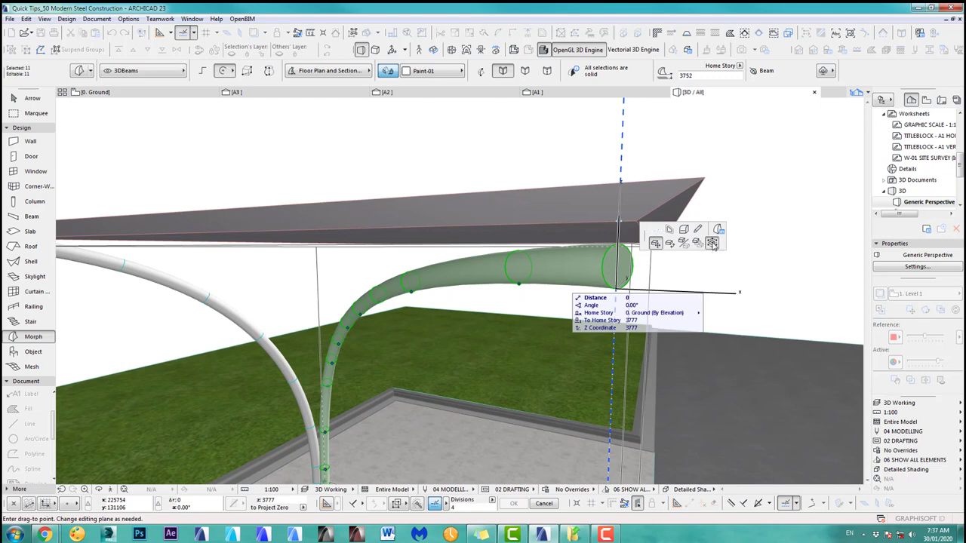
Free-stretch the selected tapered column upward to the 4000 level so its top meets the roof's underside
left_click(712, 243)
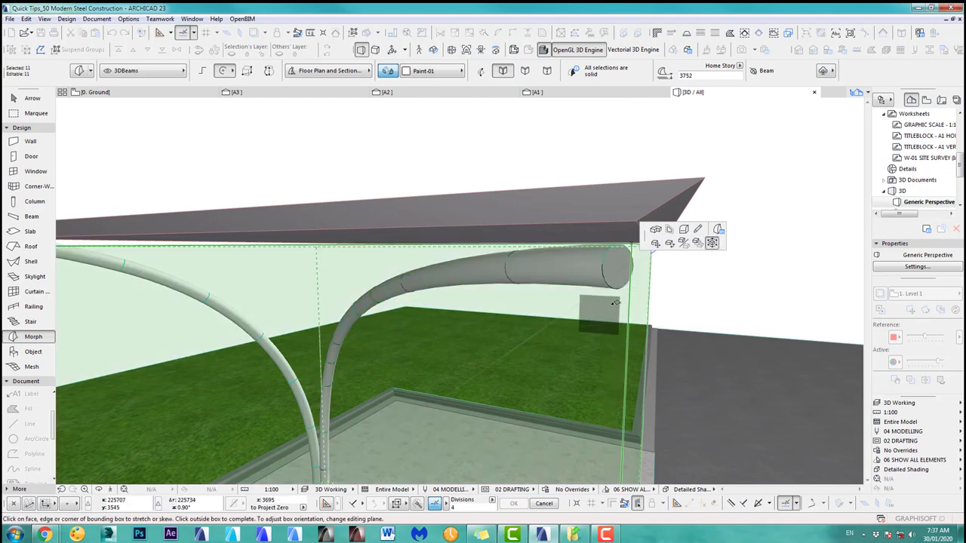
middle_click_drag(608, 308, 571, 328, "shift")
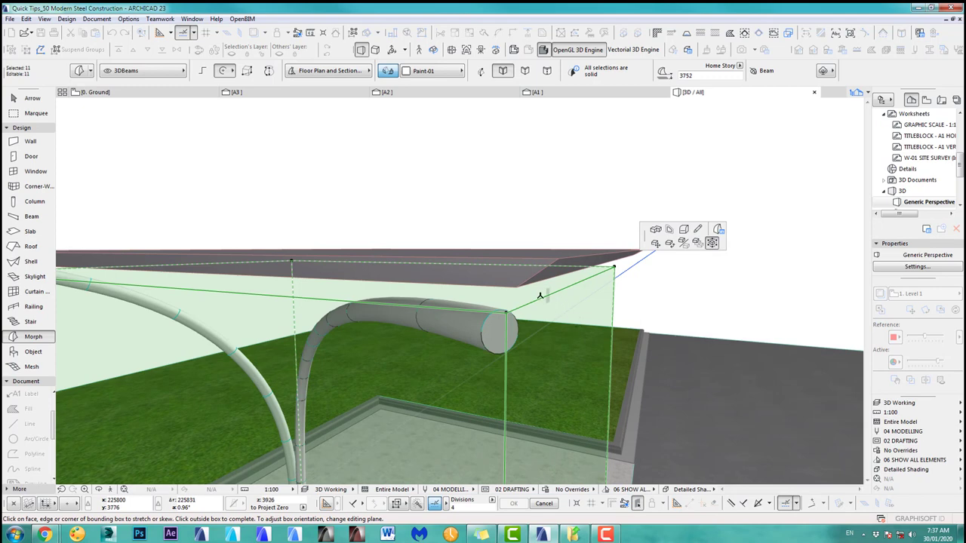
left_click(514, 301)
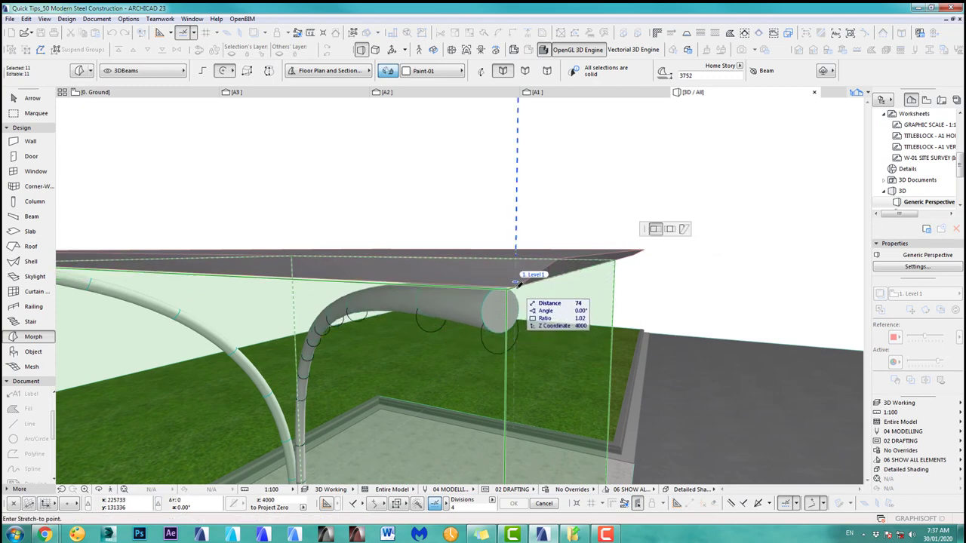
left_click(517, 284)
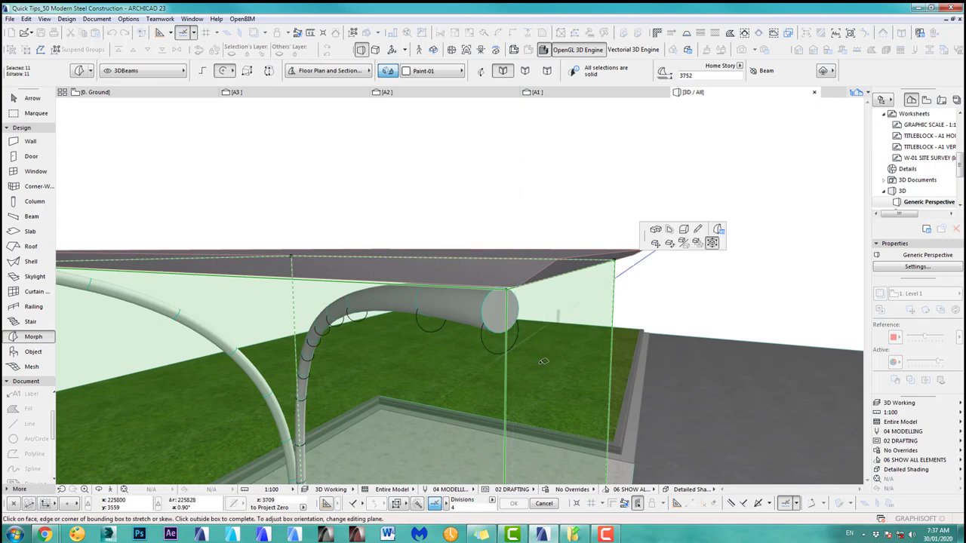
left_click(615, 216)
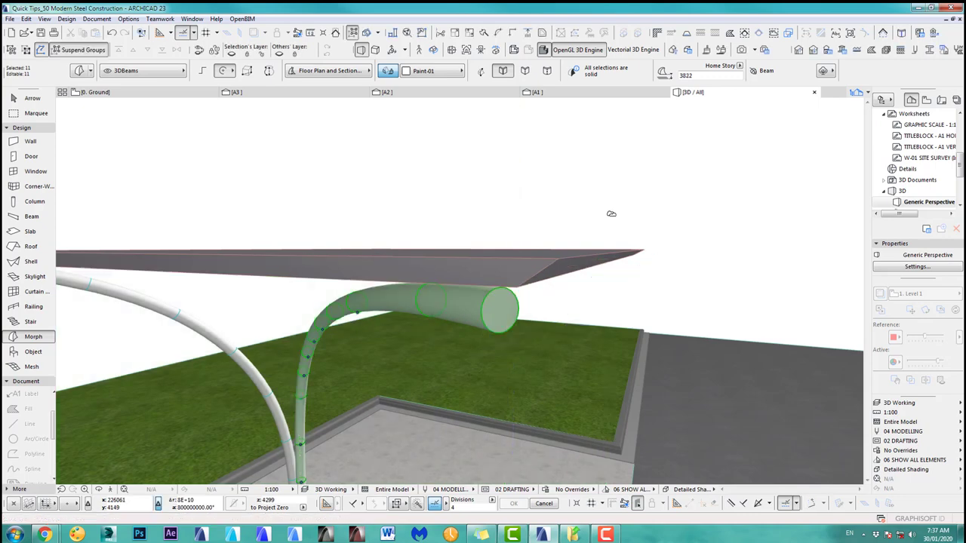
middle_click_drag(494, 363, 515, 349, "shift")
scroll(581, 348, "down", 5)
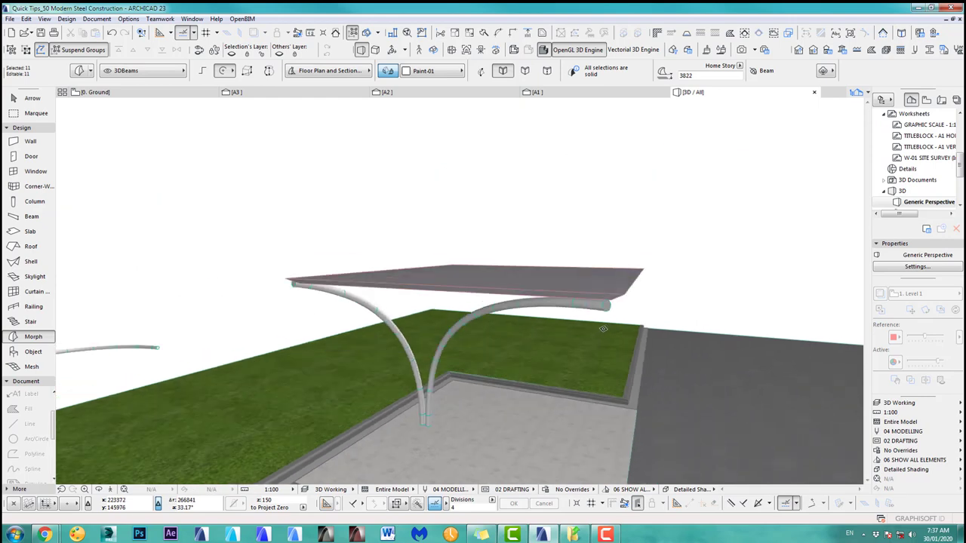
Select the segments of the shorter column along section line A4 in the ground floor plan
scroll(408, 302, "up", 5)
middle_click_drag(435, 291, 399, 283)
key("F2")
key("Escape")
scroll(356, 248, "up", 4)
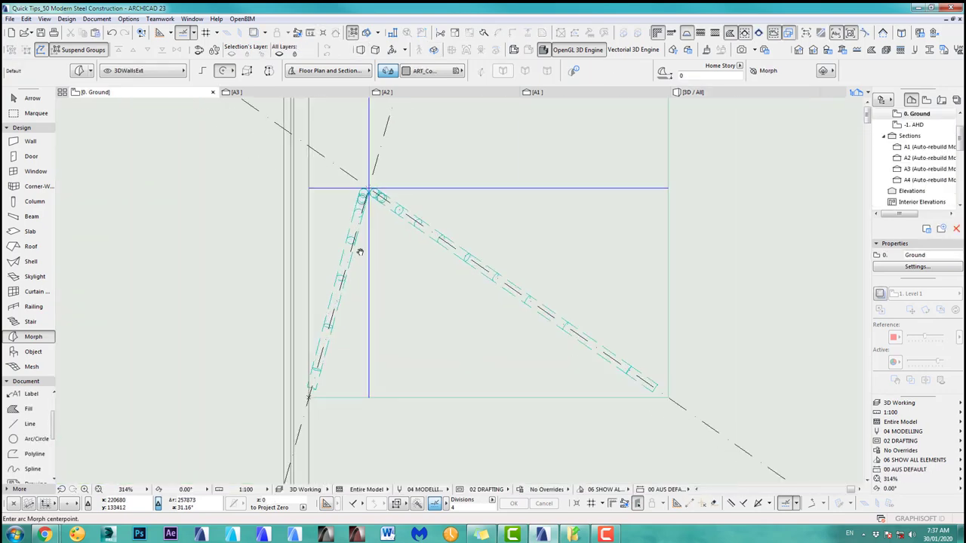
left_click(363, 196, "shift")
middle_click_drag(363, 196, 520, 193)
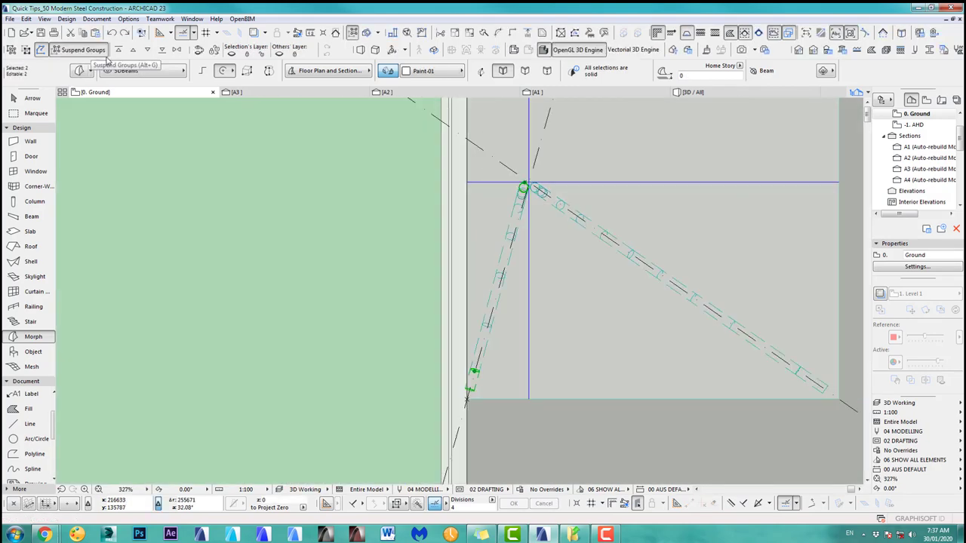
scroll(466, 404, "up", 6)
key("Escape")
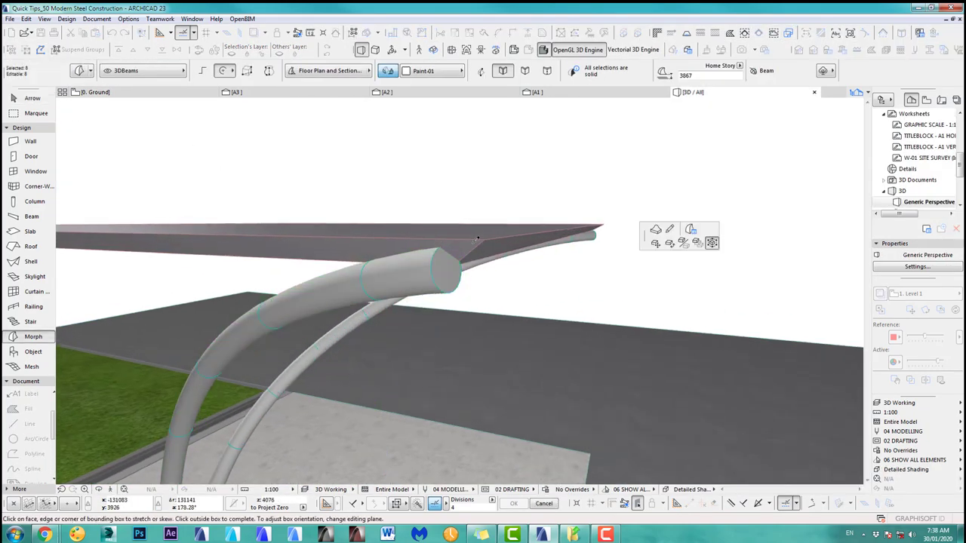
Free-stretch the shorter column vertically to bring its end against the roof's underside, and check both columns in 3D
scroll(453, 272, "up", 1)
left_click(423, 236)
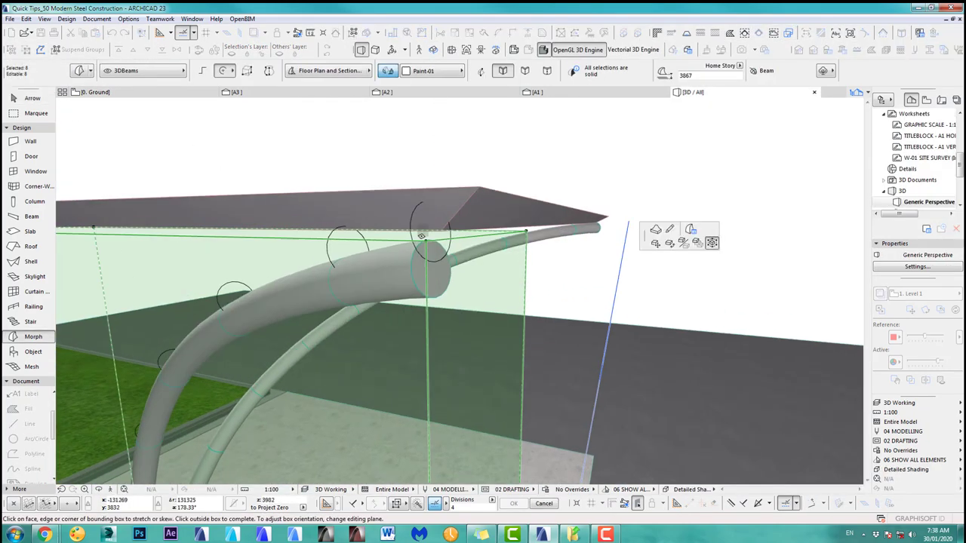
left_click(425, 235)
middle_click_drag(457, 211, 367, 207)
left_click(442, 233)
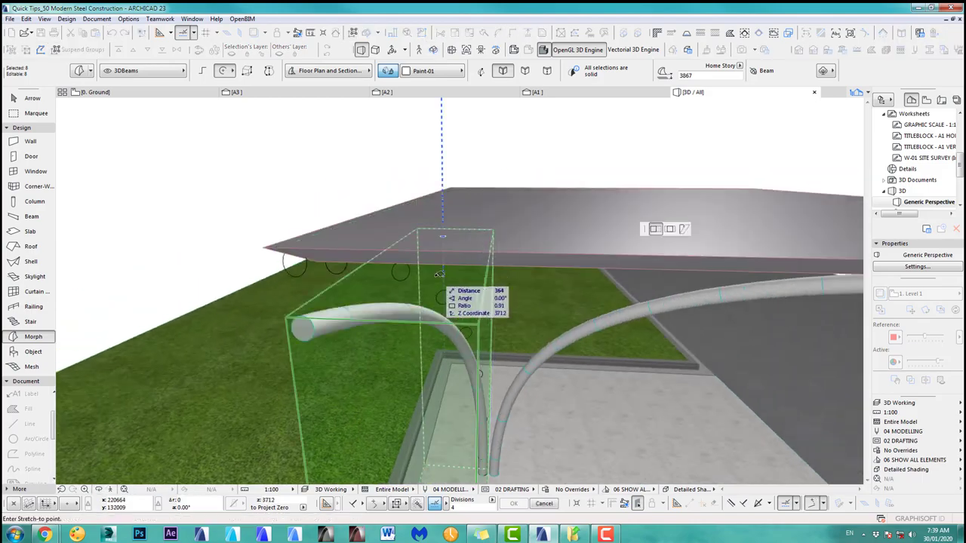
left_click(412, 257)
middle_click_drag(412, 257, 453, 260, "shift")
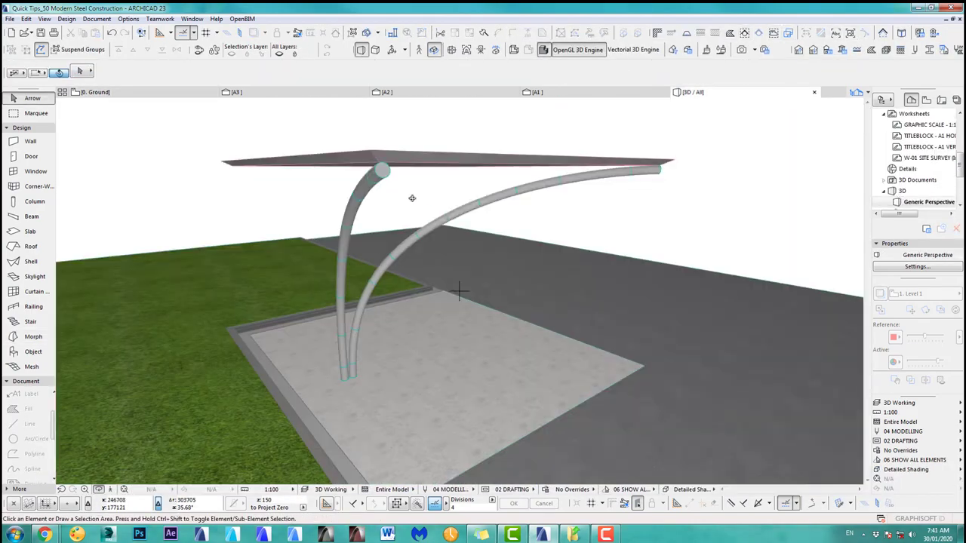
middle_click_drag(412, 198, 512, 219, "shift")
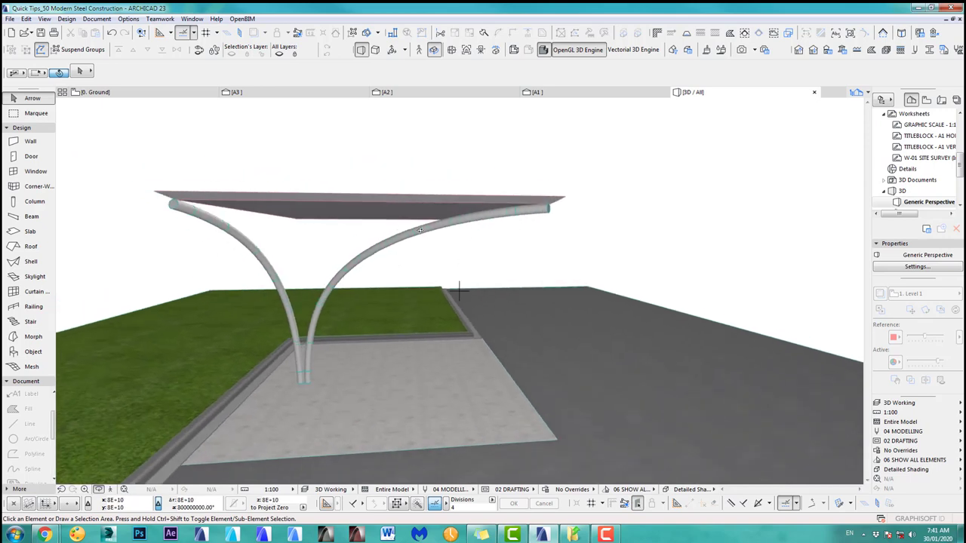
Shift section line A3 in the ground floor plan from the longer column's centreline to its outer edge
key("F2")
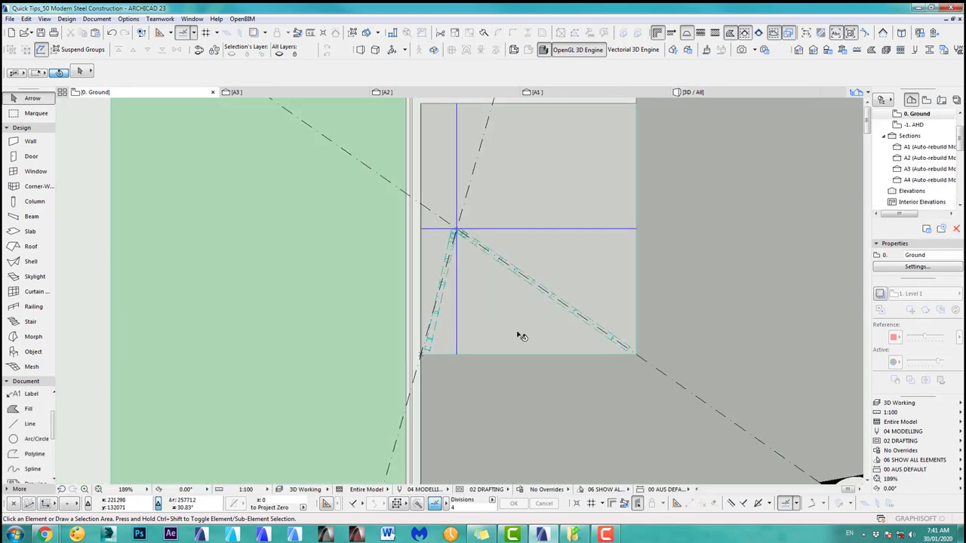
scroll(627, 373, "up", 5)
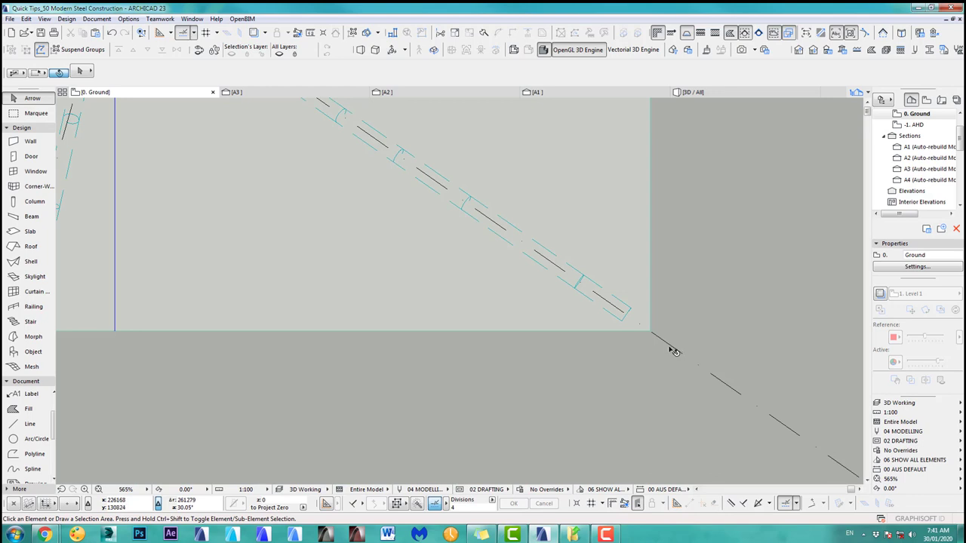
left_click(670, 348)
left_click_drag(670, 348, 664, 355)
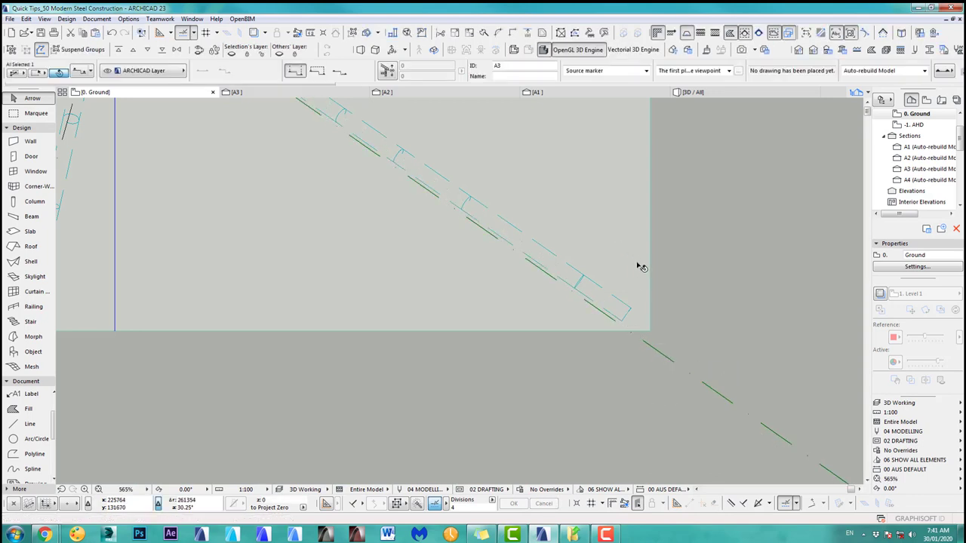
left_click(191, 20)
left_click(479, 191)
Open section A3 from its section line in the ground floor plan
scroll(687, 299, "down", 6)
middle_click_drag(668, 283, 375, 181)
scroll(434, 240, "up", 5)
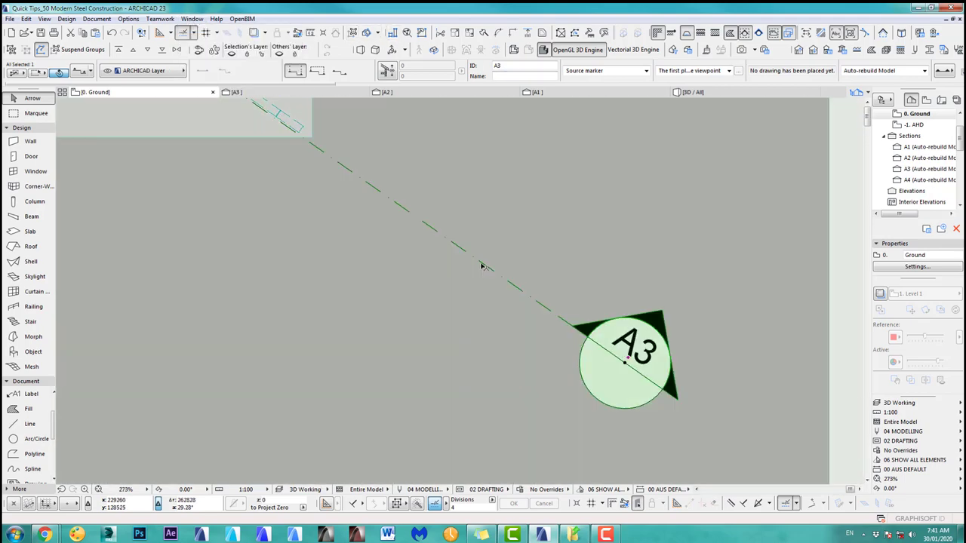
right_click(483, 268)
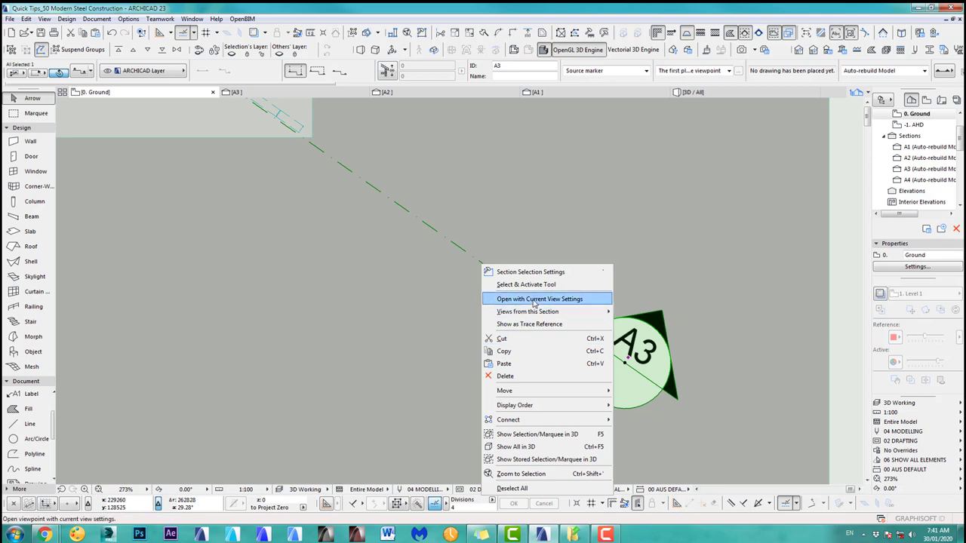
left_click(194, 21)
left_click(194, 21)
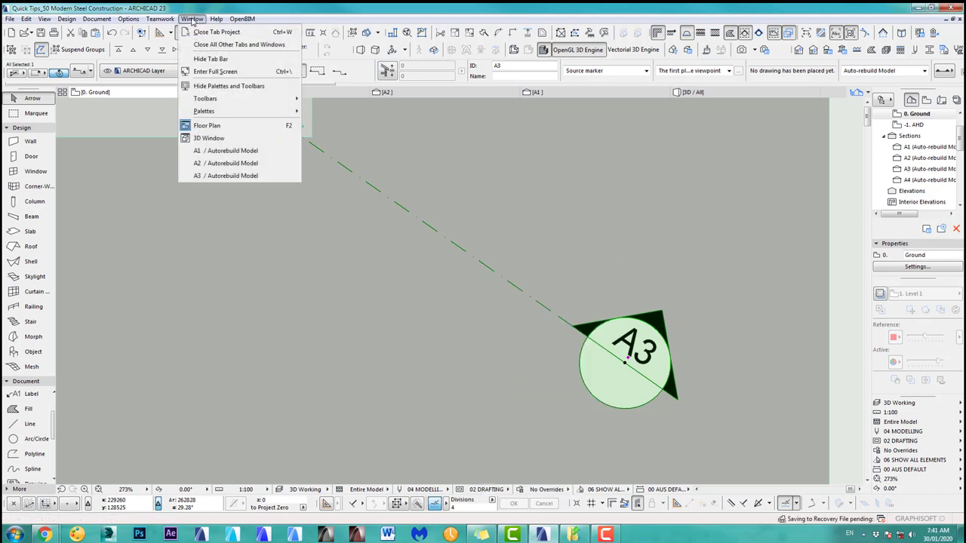
left_click(226, 175)
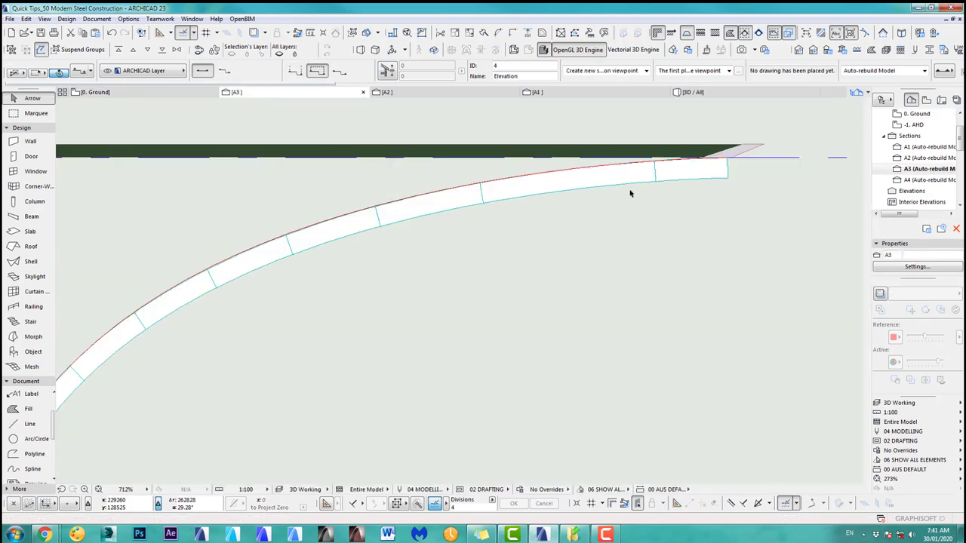
Draw a closed seven-sided Morph polygon around the longer column's upper end, its first edge continuing the roof's tapered slope diagonally across the column
scroll(755, 184, "up", 8)
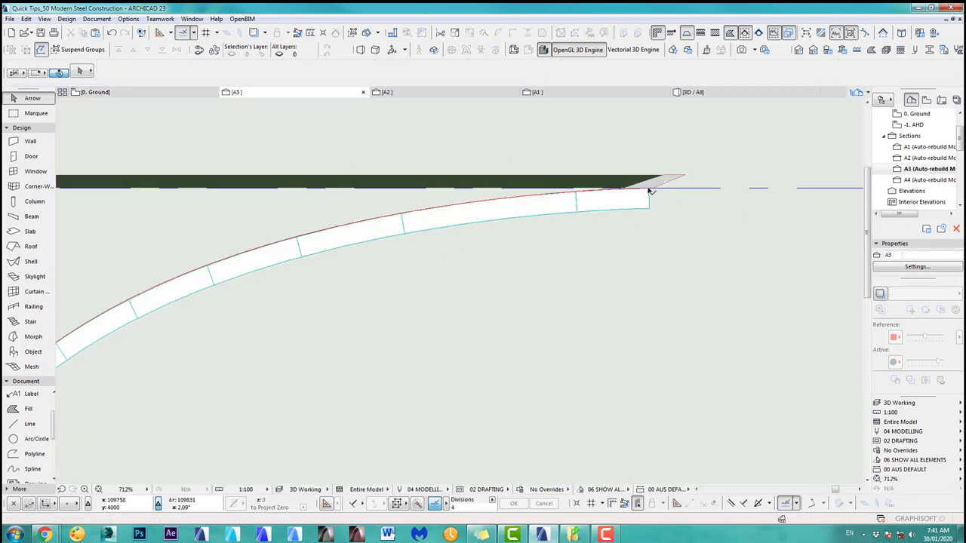
scroll(651, 202, "down", 3)
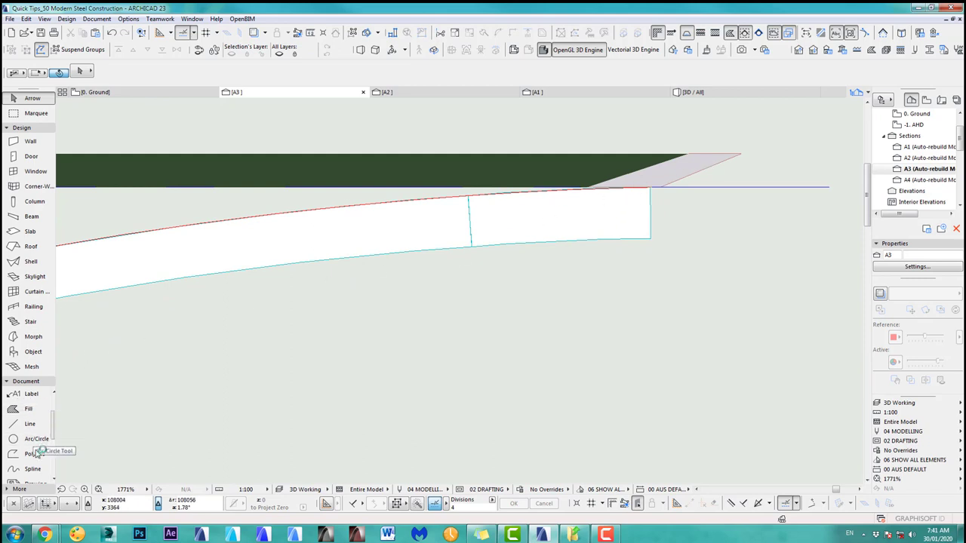
left_click(30, 337)
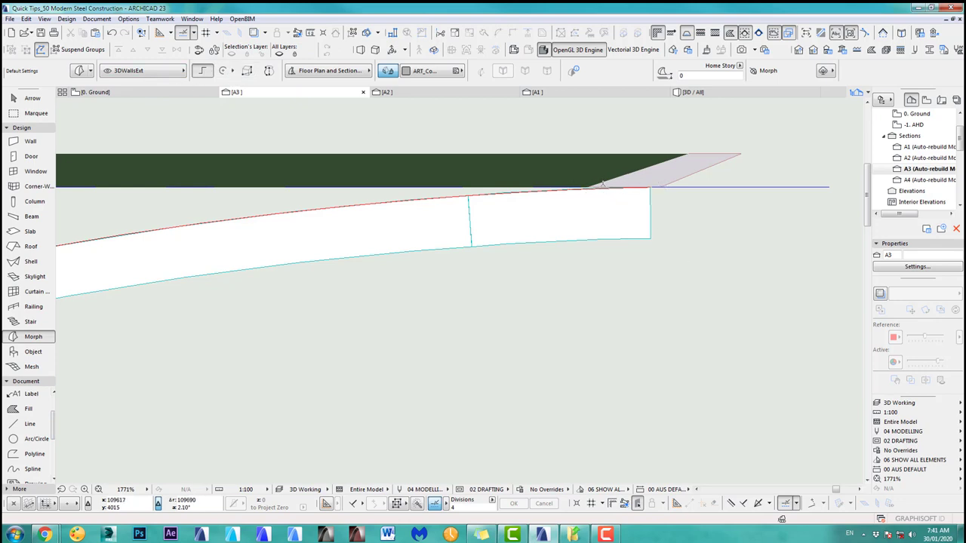
left_click(603, 183)
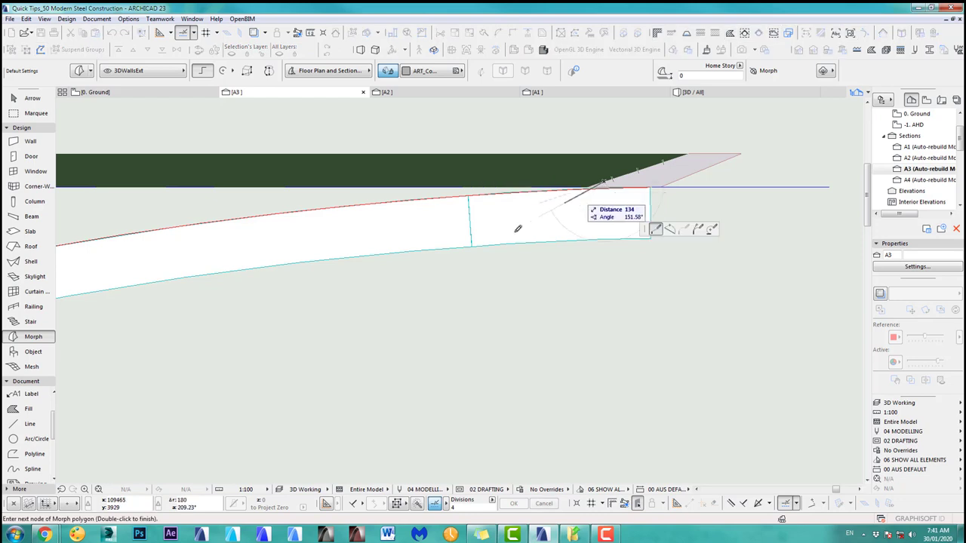
left_click(395, 257)
left_click(459, 297)
left_click(631, 292)
left_click(674, 277)
left_click(727, 202)
left_click(661, 173)
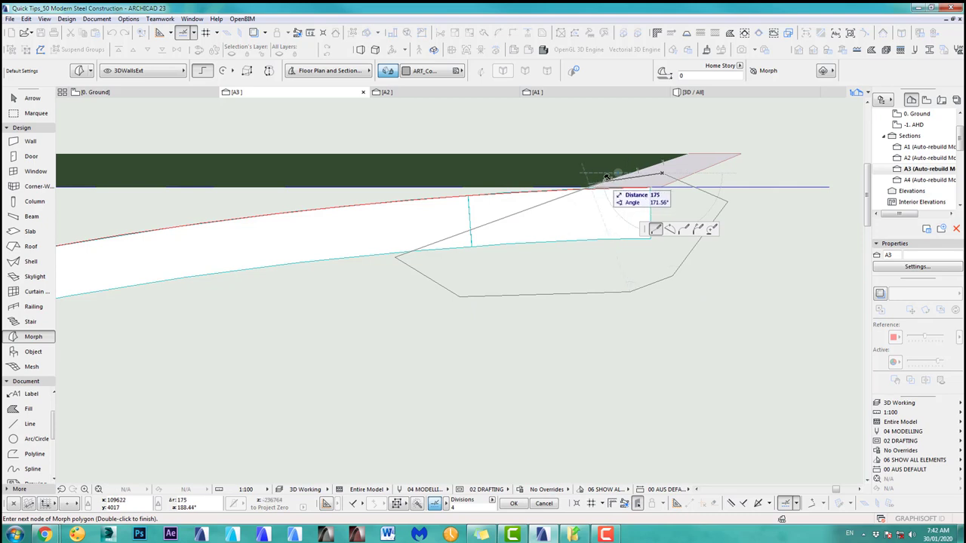
double_click(607, 178)
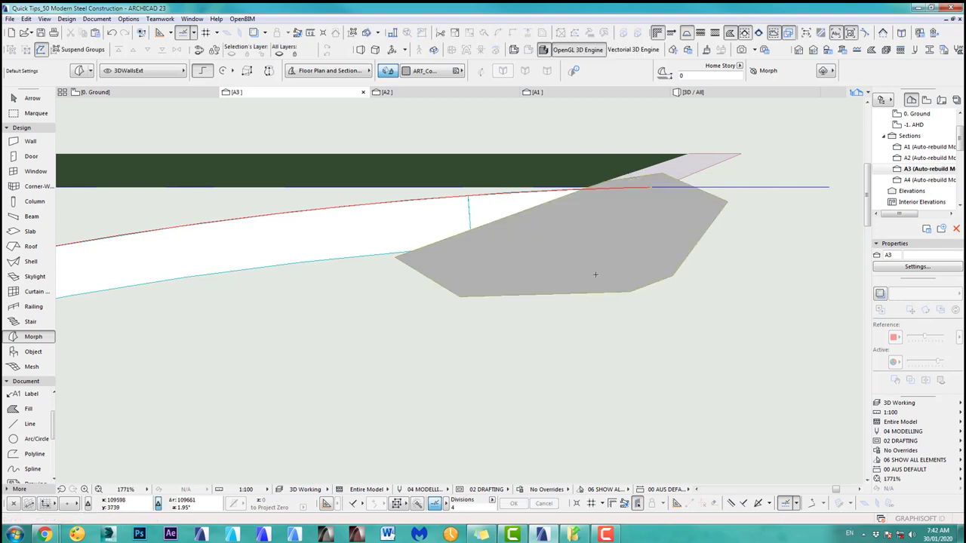
In the 3D view, extrude the flat polygon morph at the curved beam's end into a solid block through the tube
key("F3")
scroll(460, 298, "up", 5)
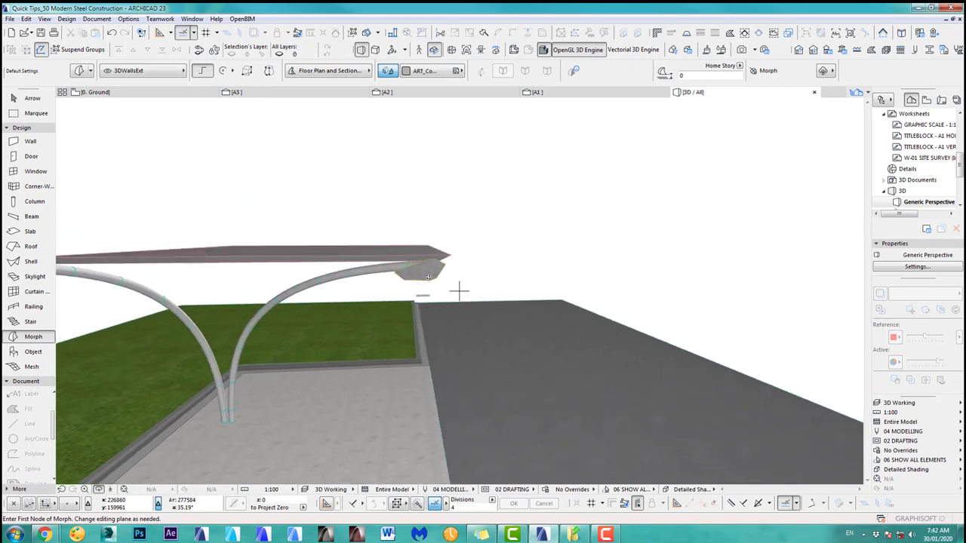
scroll(429, 276, "up", 3)
left_click(39, 104)
scroll(396, 267, "up", 1)
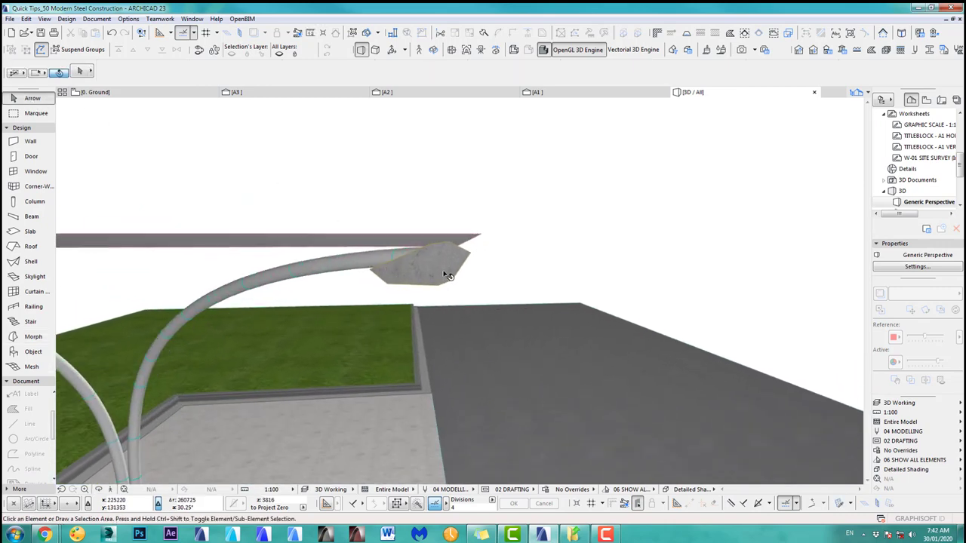
left_click(443, 273)
left_click(447, 277)
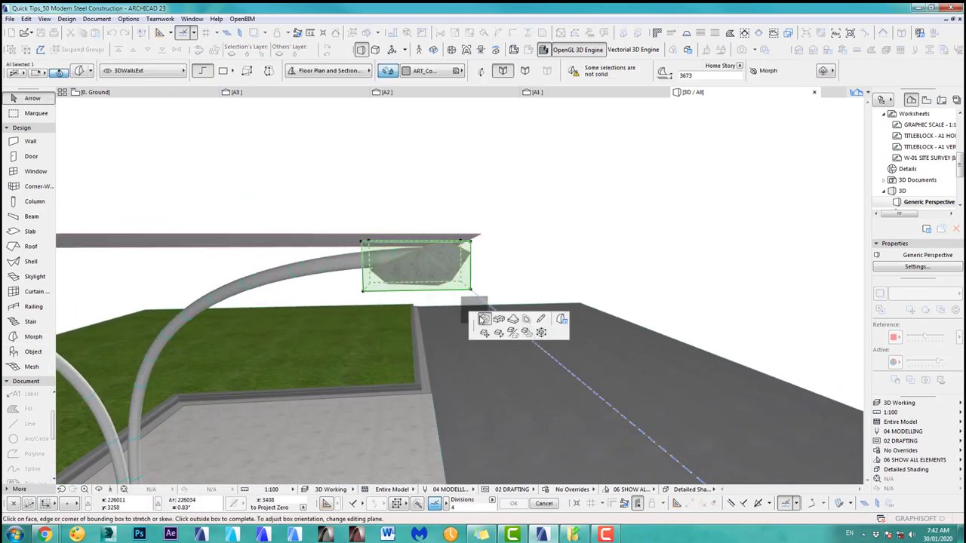
left_click(484, 320)
left_click(480, 272)
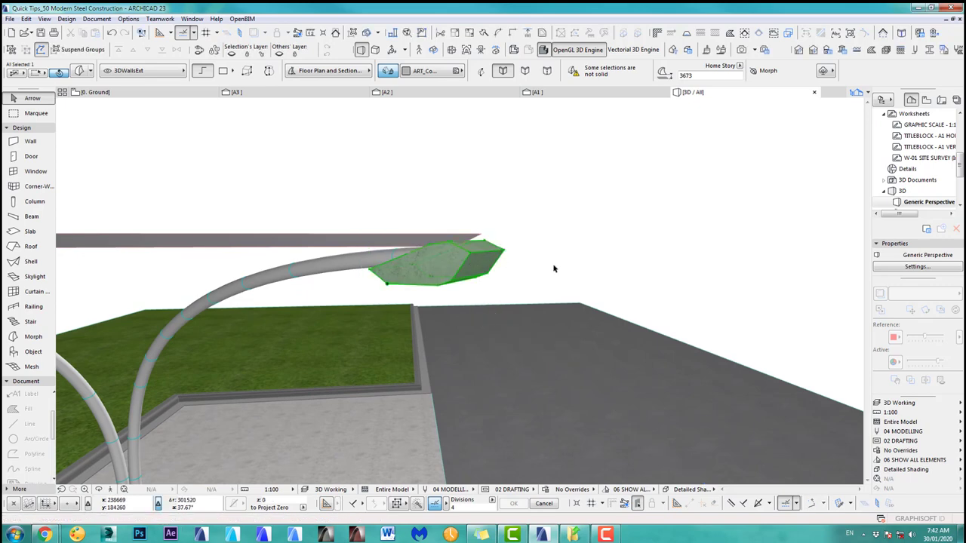
Assign the extruded morph to the 3D Cutting Elements layer
middle_click_drag(543, 291, 344, 274, "shift")
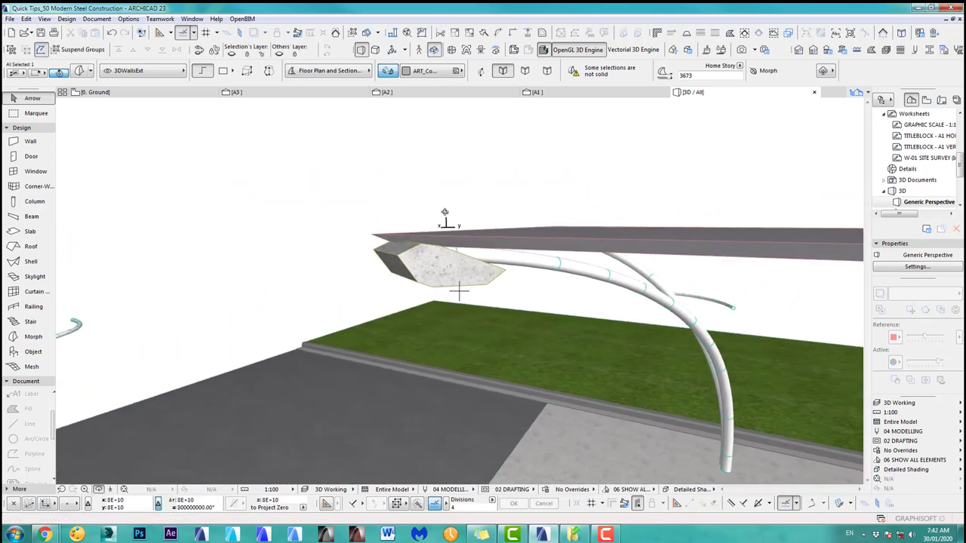
left_click(459, 291)
left_click(154, 70)
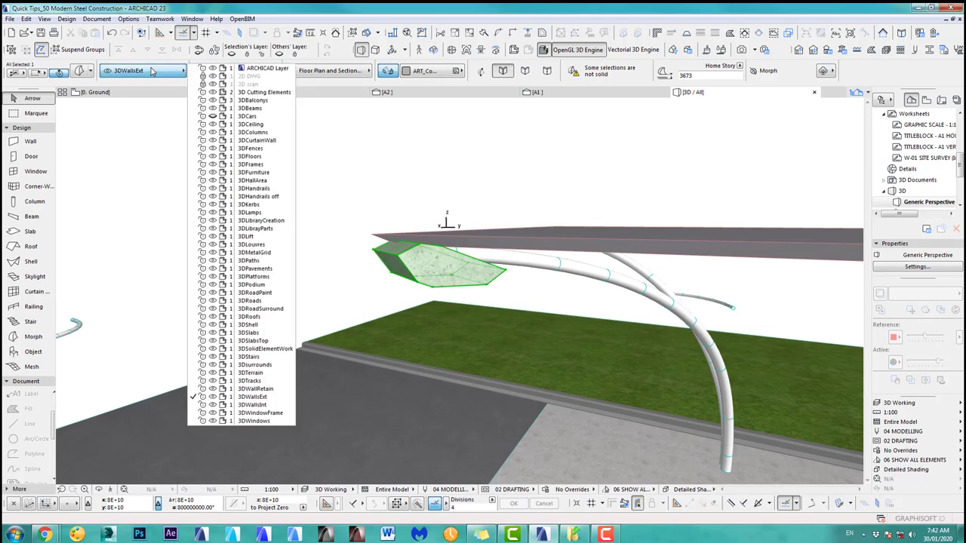
left_click(264, 92)
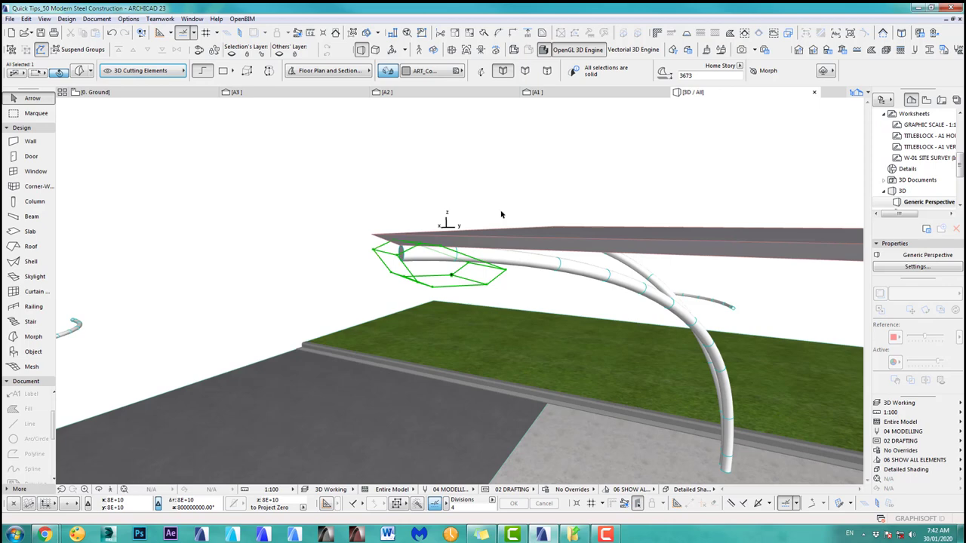
Try the solid display and visibility toggles of the 3D Cutting Elements layer, returning the layer to wireframe
key("ctrl+l")
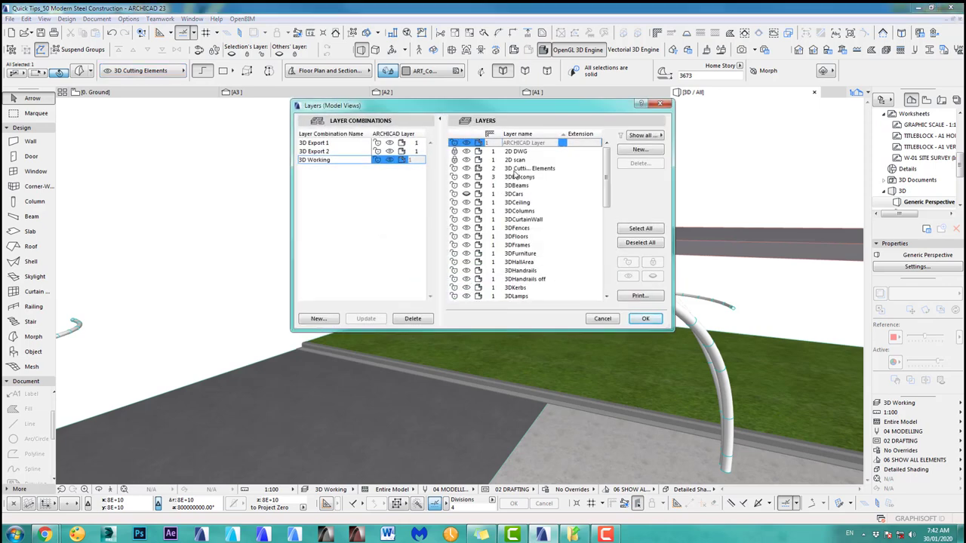
left_click(480, 170)
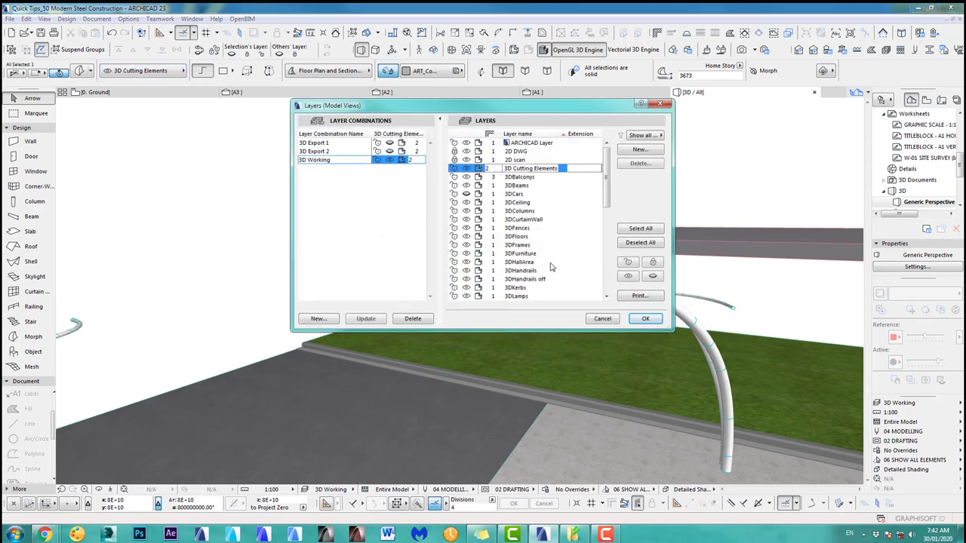
left_click(636, 322)
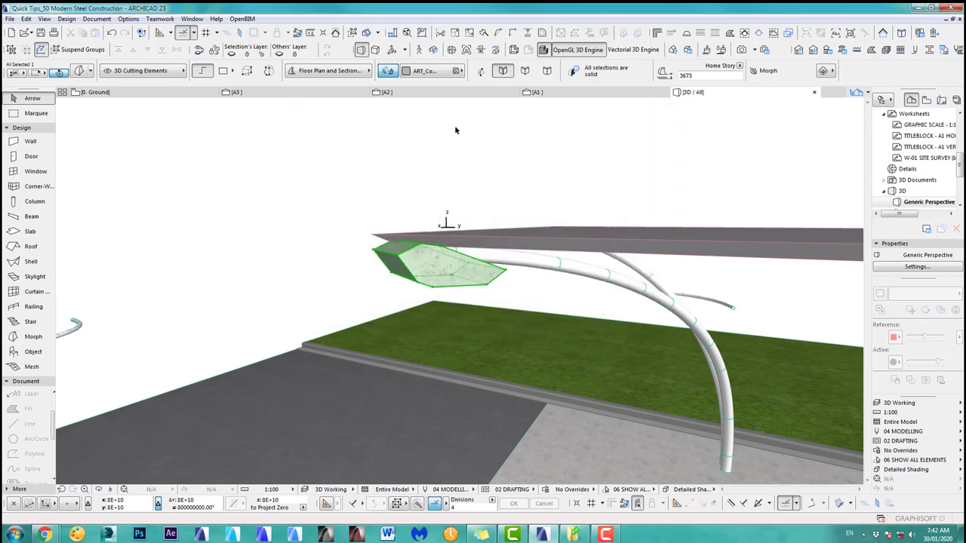
key("ctrl+l")
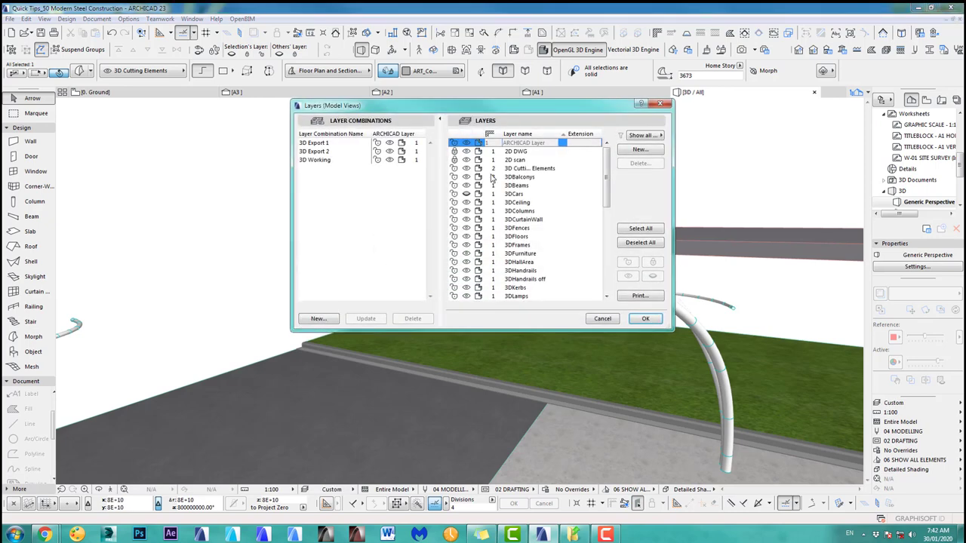
left_click(468, 170)
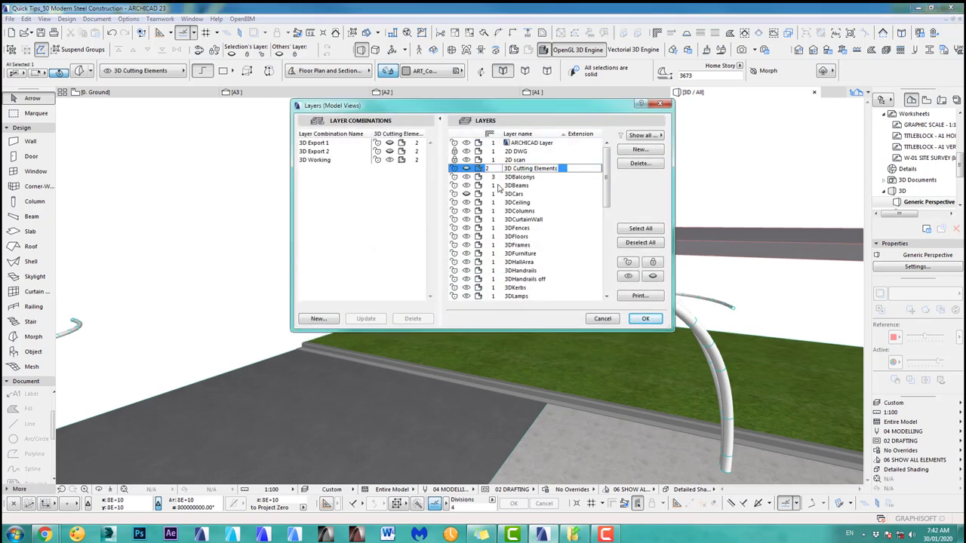
left_click(647, 318)
Subtract the cutting morph from the curved beam with Solid Element Operations, keeping the target's own surface attributes
left_click(68, 19)
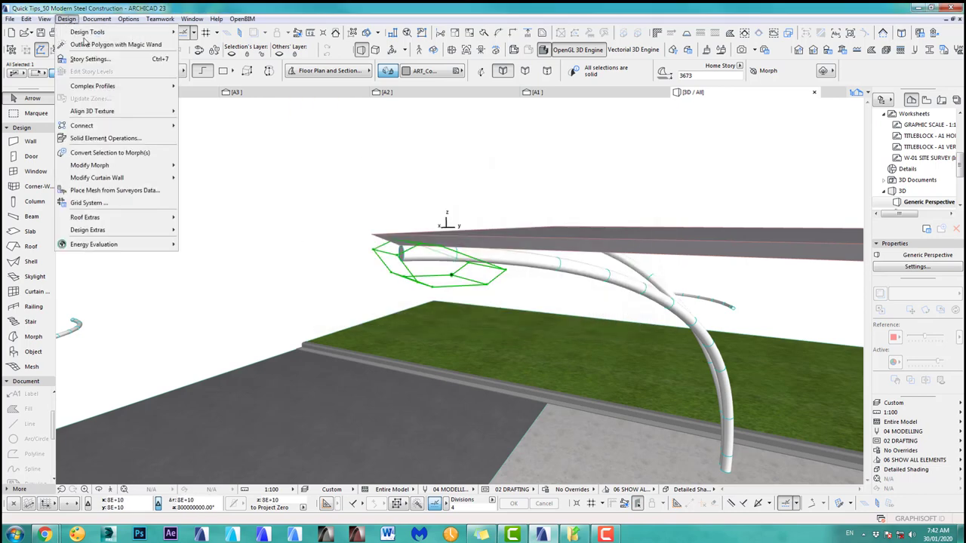
left_click(104, 138)
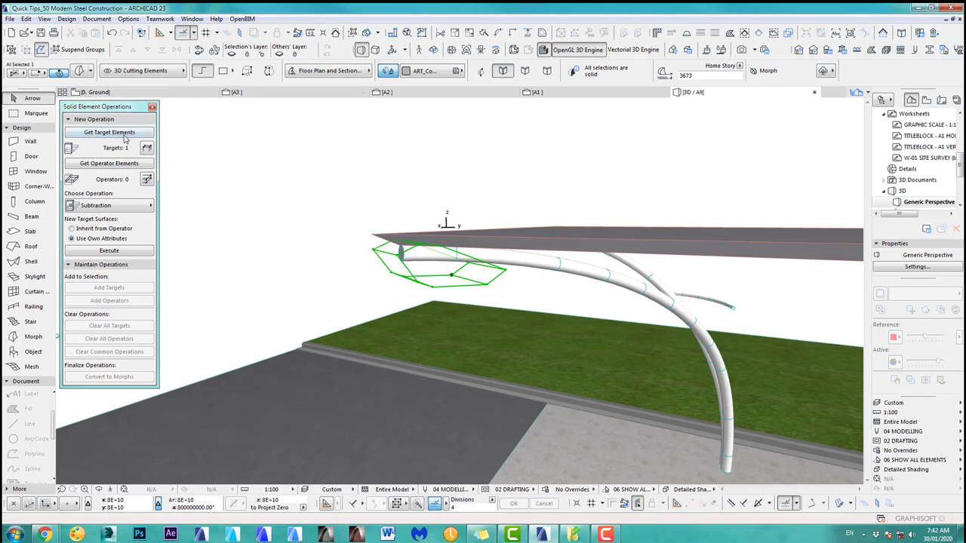
left_click(110, 166)
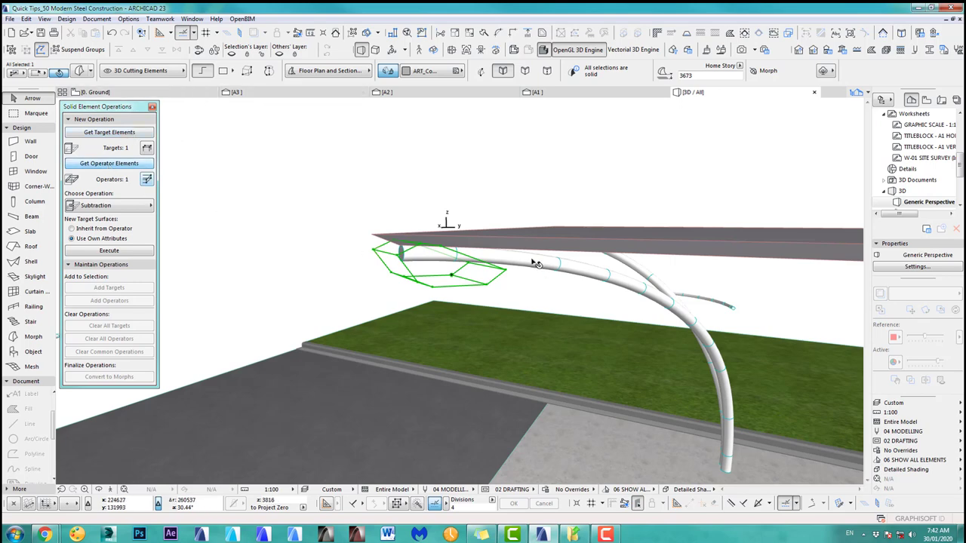
left_click(534, 264)
left_click(121, 132)
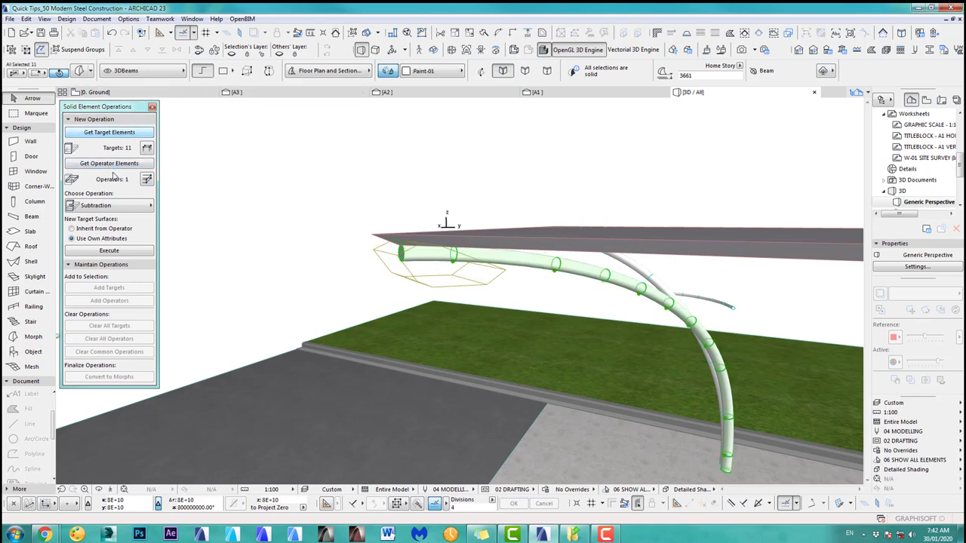
left_click(110, 251)
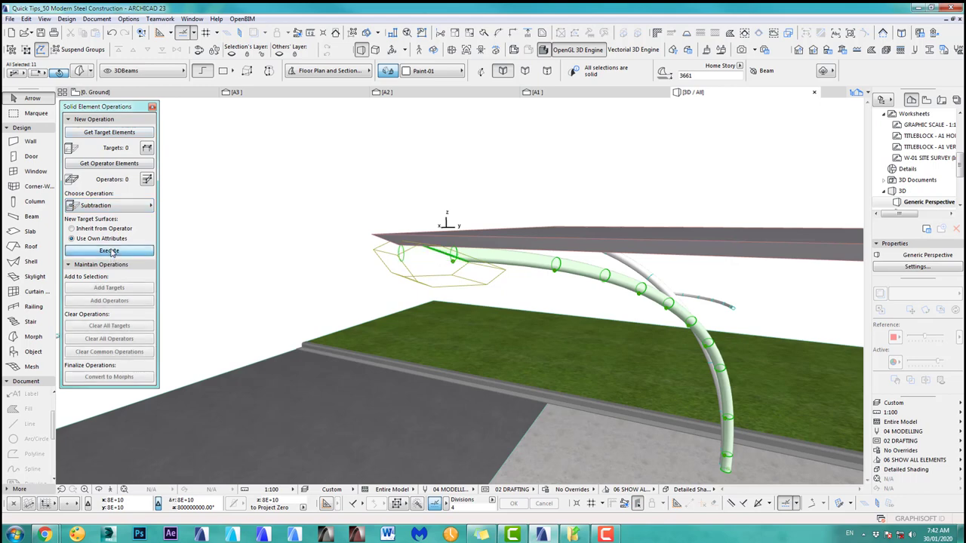
Restore the 3D Working layer combination and hide the 3D Cutting Elements layer
left_click(898, 403)
left_click(862, 422)
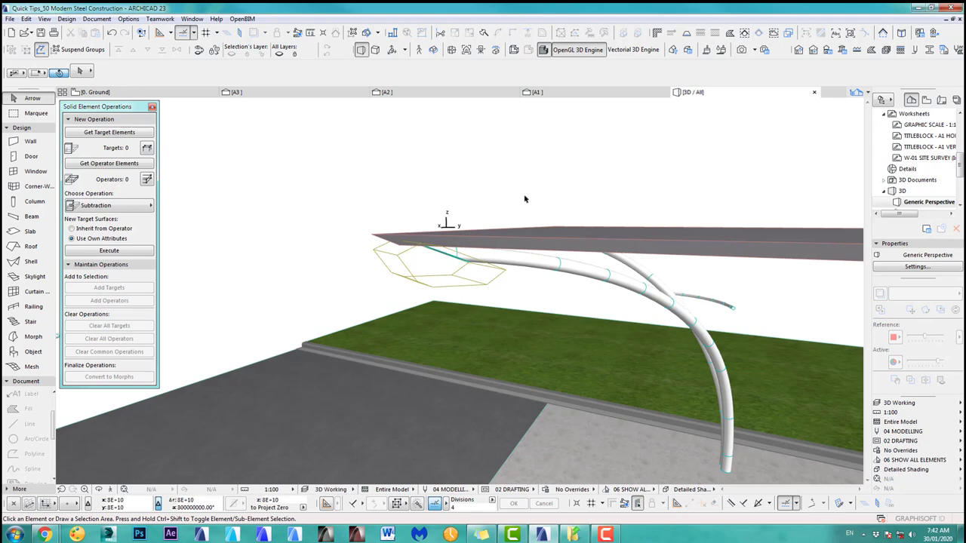
key("ctrl+l")
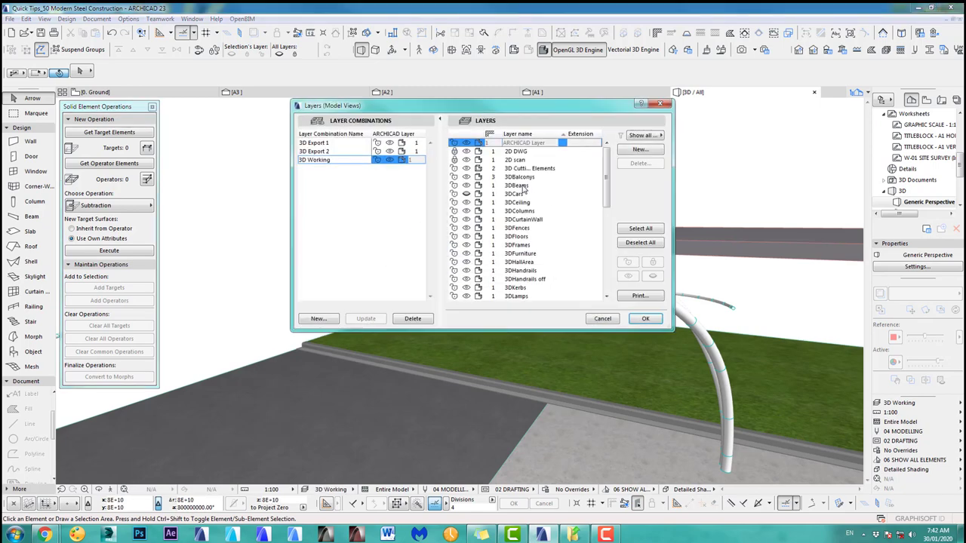
left_click(468, 169)
left_click(651, 320)
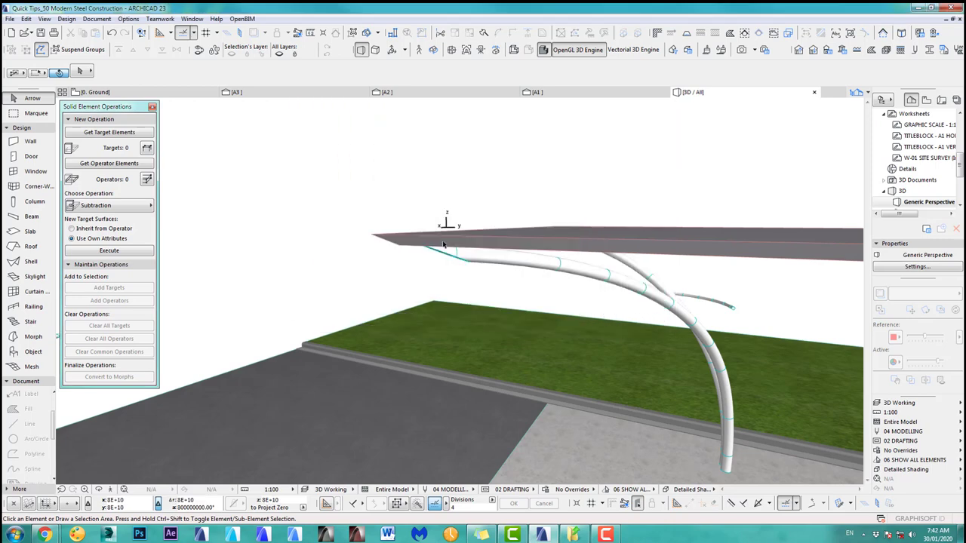
Examine how the trimmed end of the curved beam meets the underside of the canopy
middle_click_drag(499, 310, 499, 311, "shift")
left_click_drag(394, 269, 645, 219)
scroll(646, 219, "up", 5)
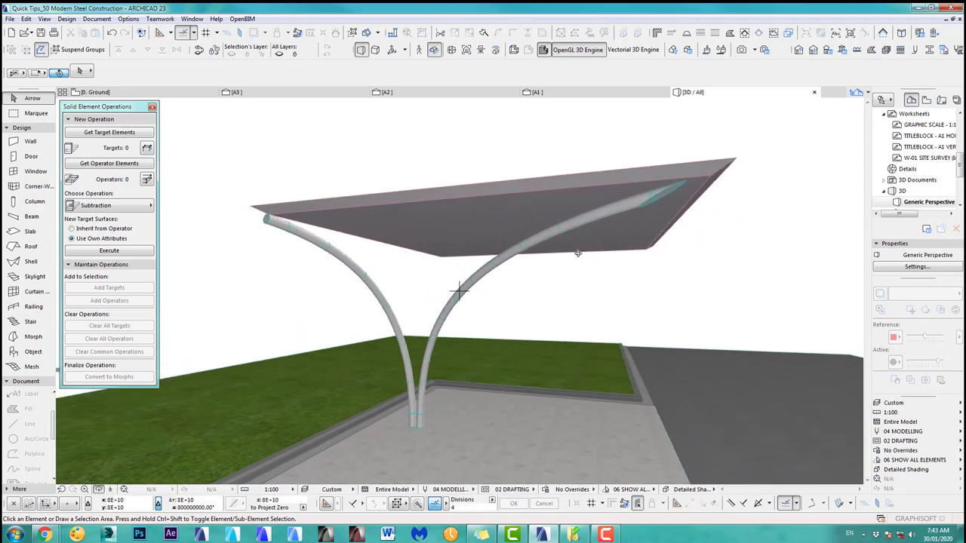
scroll(493, 326, "down", 2)
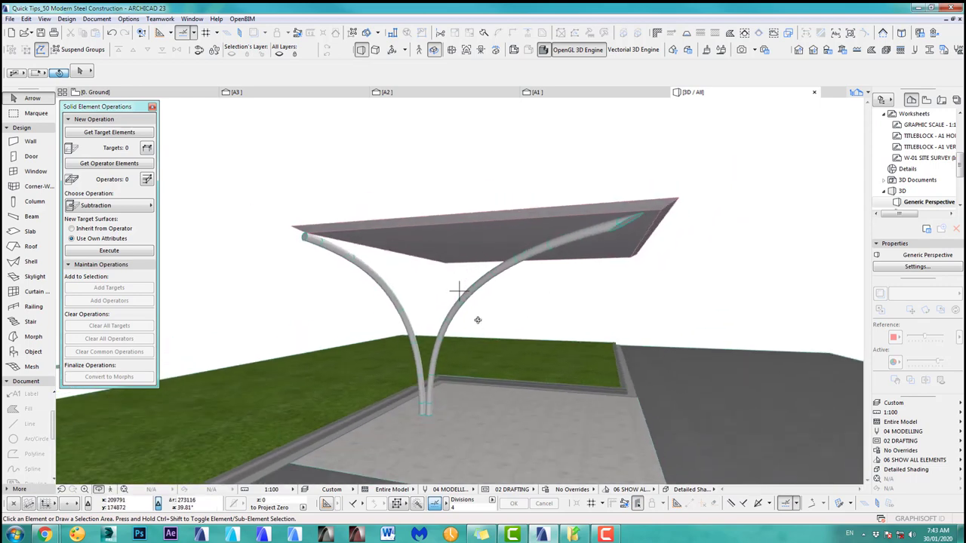
mouse_move(443, 286)
left_mouse_down()
mouse_move(541, 292)
mouse_move(444, 276)
left_mouse_up()
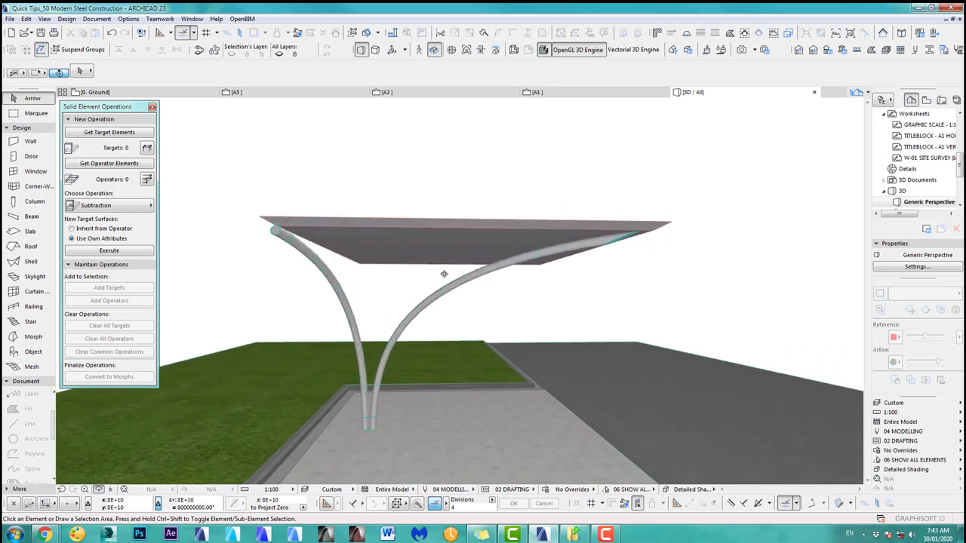
left_click_drag(566, 311, 632, 274)
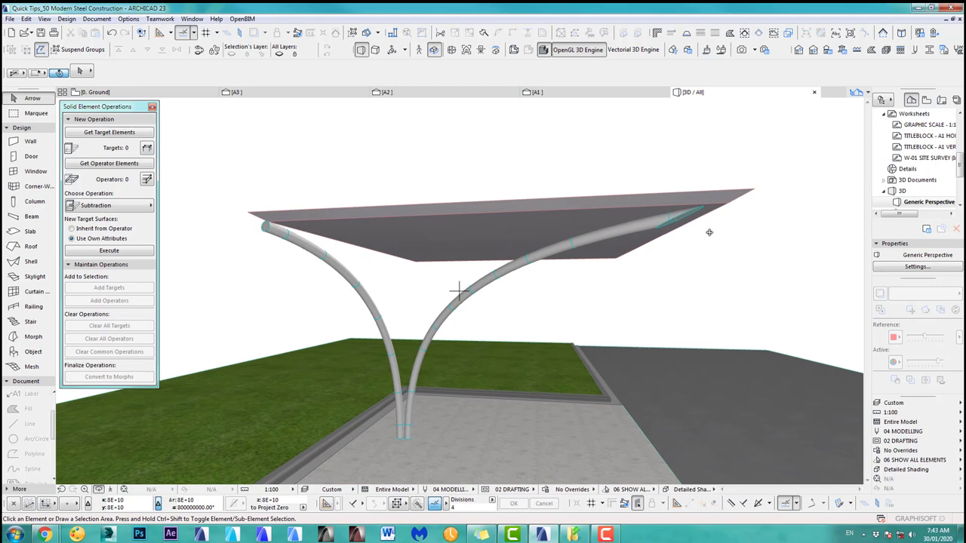
In section A3, move the cutting morph slightly outward along the beam and check the revised cut in 3D
left_click(311, 94)
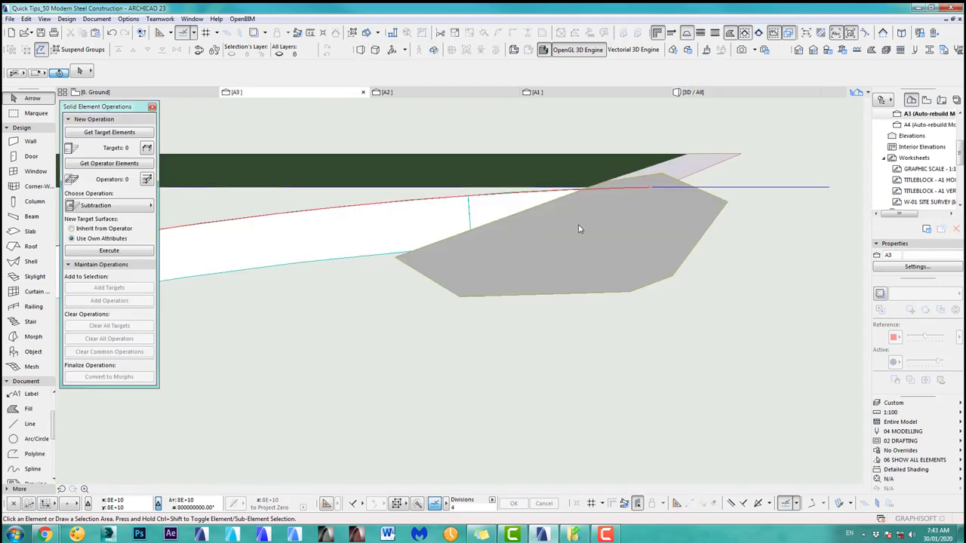
left_click(629, 294)
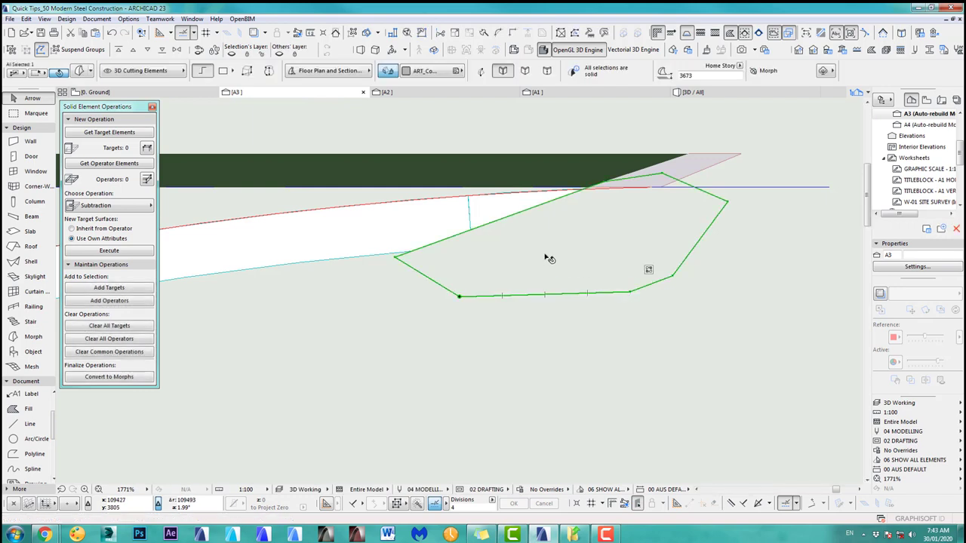
left_click_drag(556, 265, 580, 268)
key("Escape")
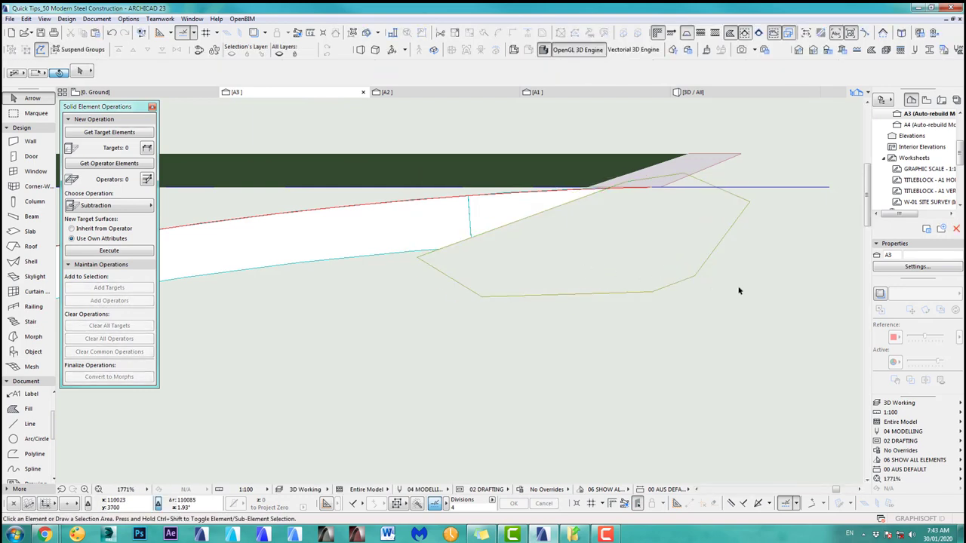
key("F3")
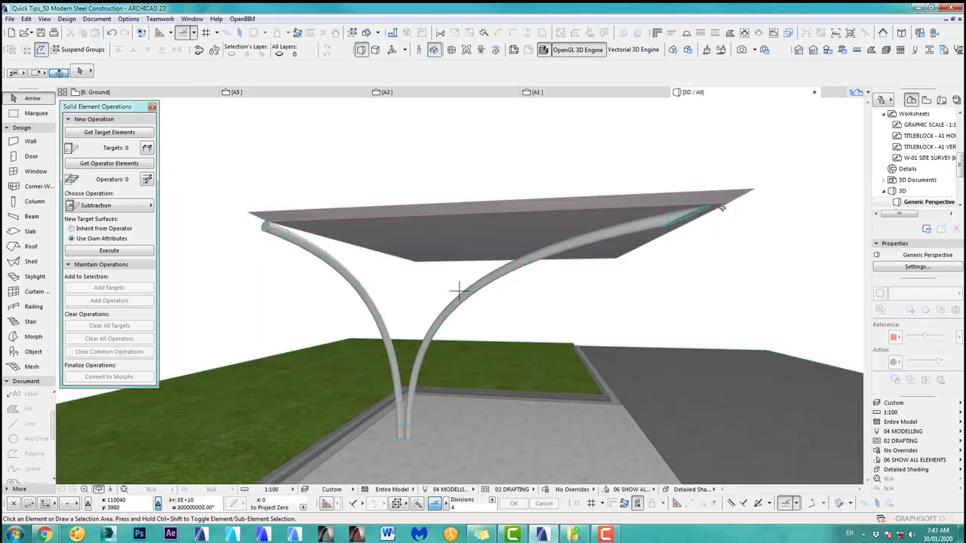
mouse_move(702, 215)
middle_mouse_down("shift")
mouse_move(727, 202)
mouse_move(721, 217)
middle_mouse_up("shift")
left_click_drag(720, 216, 678, 233)
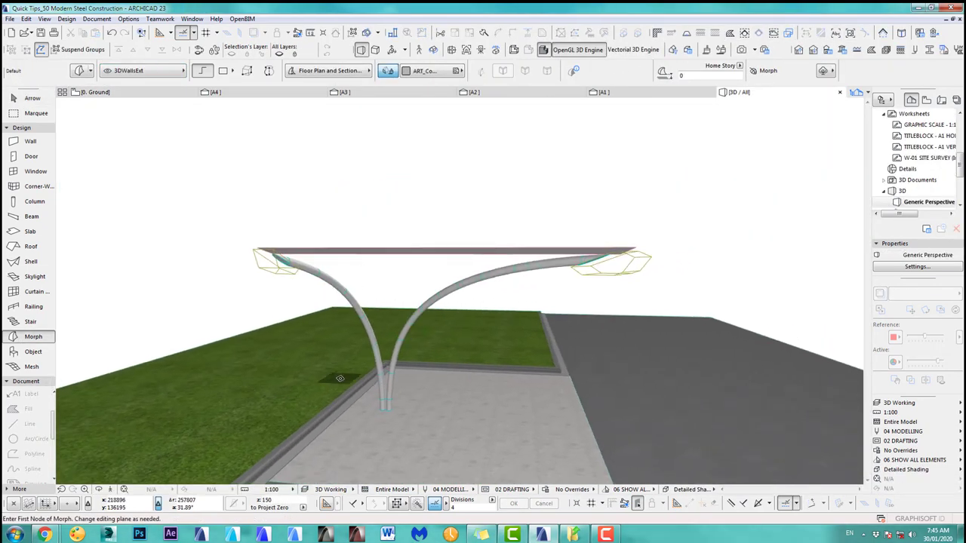
In the ground plan, try to mirror a copy of only the two curved beams across the horizontal centre line
scroll(359, 270, "up", 2)
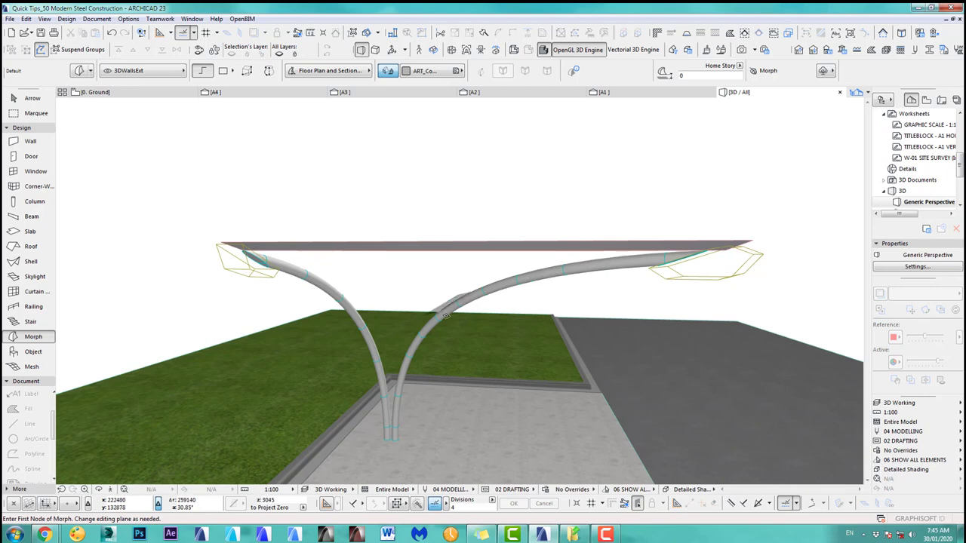
key("F2")
middle_click_drag(591, 246, 469, 375)
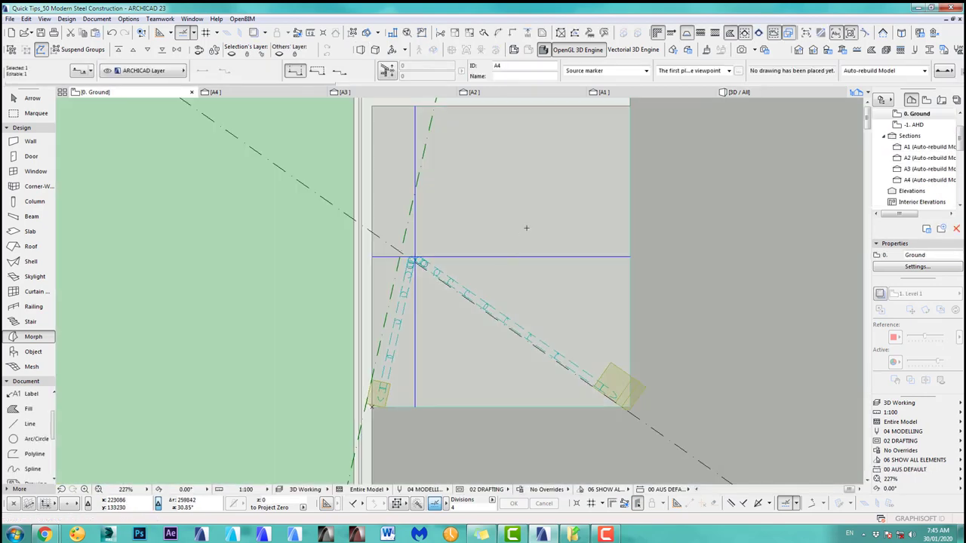
scroll(526, 228, "up", 3)
left_click(289, 301)
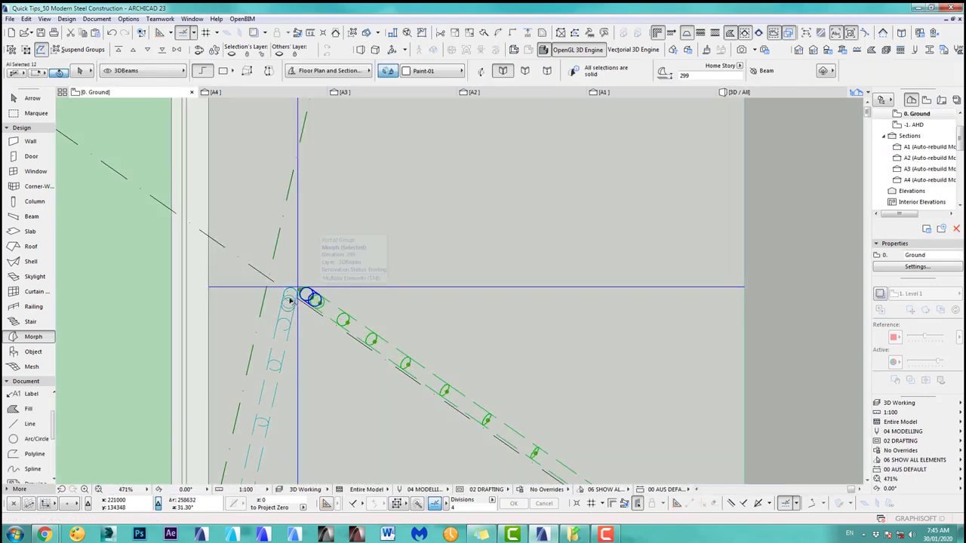
left_click(288, 304, "shift")
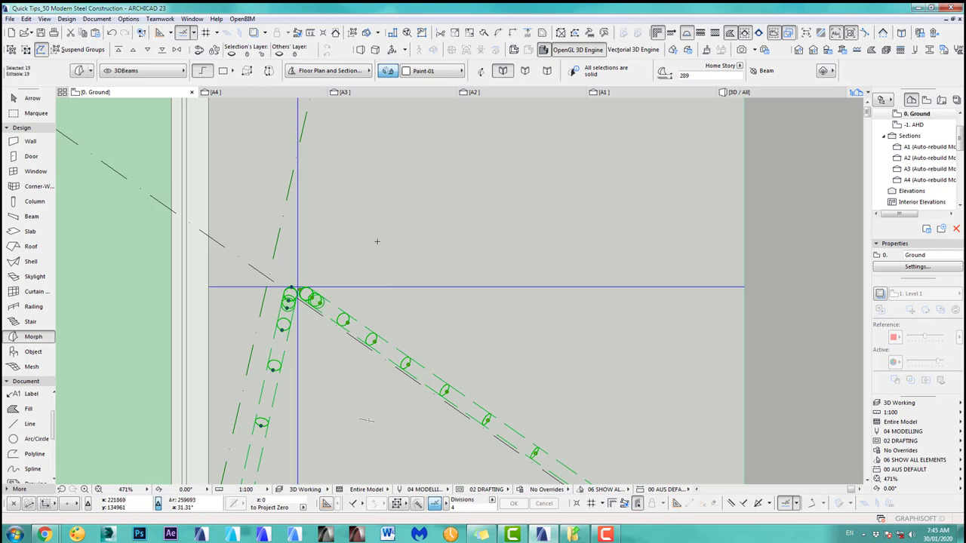
left_click(26, 19)
mouse_move(83, 202)
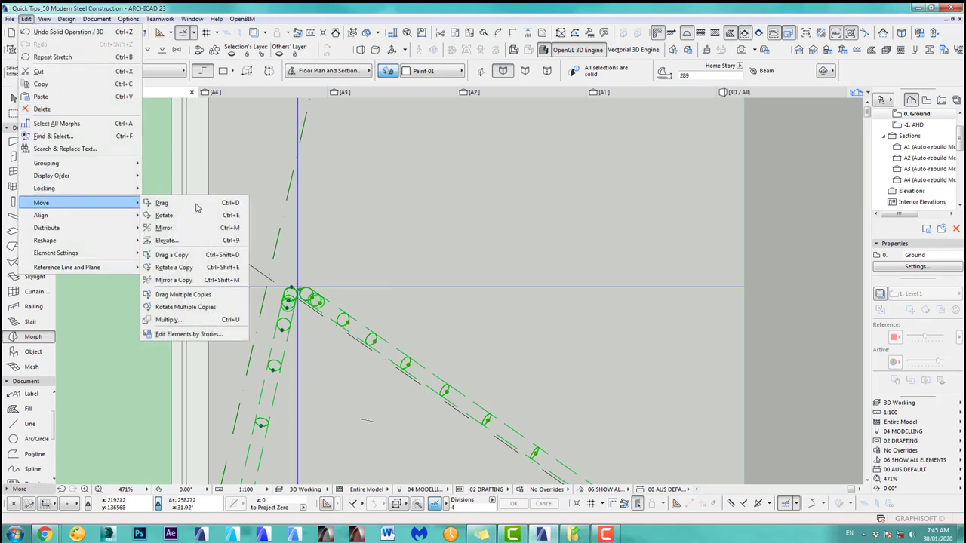
left_click(185, 280)
scroll(317, 264, "up", 2)
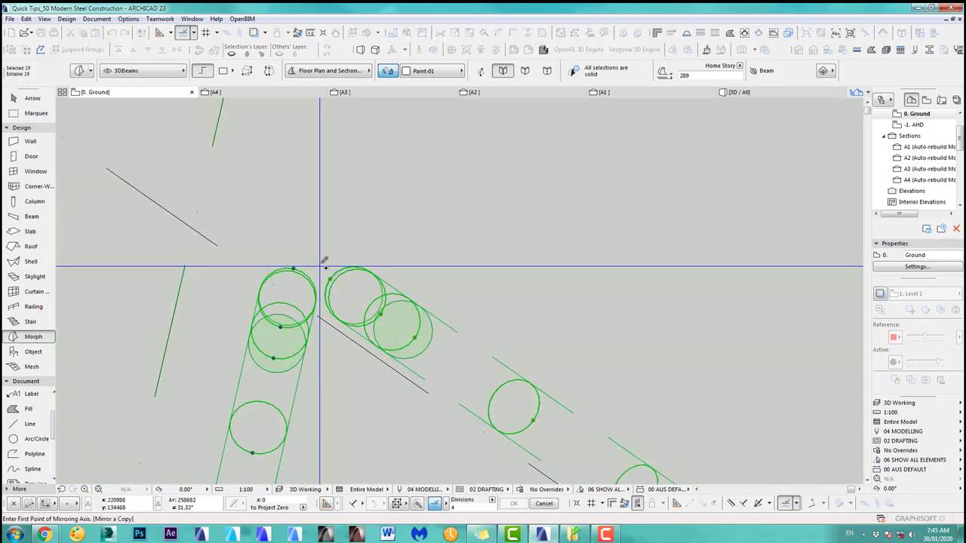
left_click(354, 267)
left_click(408, 268)
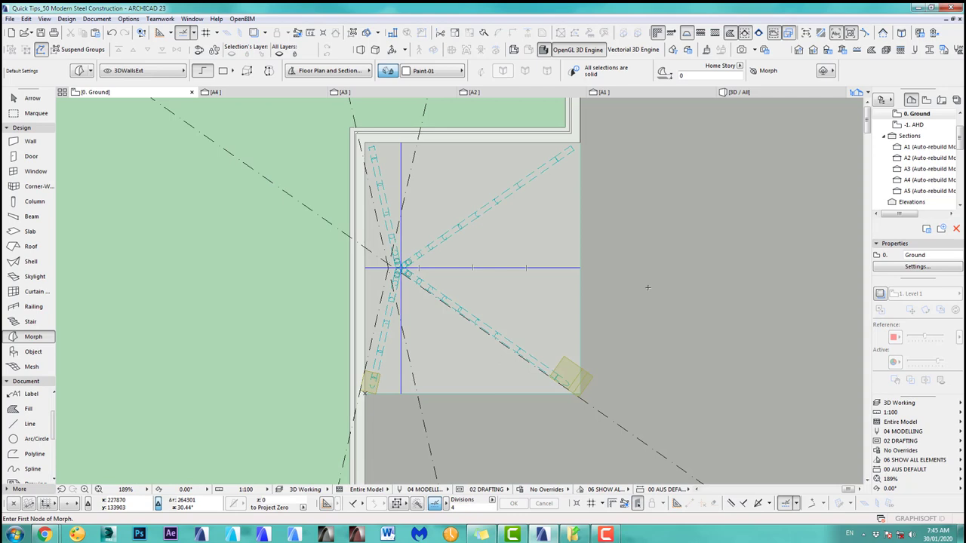
Check the mirrored beams against the canopy in 3D and undo the mirrored copy
key("F3")
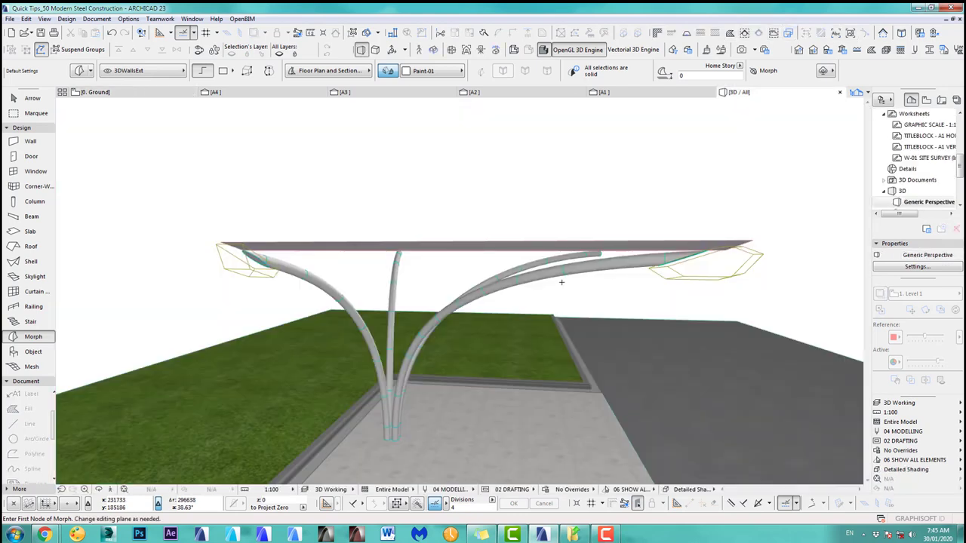
key("o")
left_click_drag(601, 287, 444, 248)
scroll(626, 307, "down", 3)
left_click_drag(642, 306, 386, 293)
scroll(448, 291, "down", 3)
left_click_drag(448, 291, 463, 308)
middle_click_drag(462, 307, 513, 299, "shift")
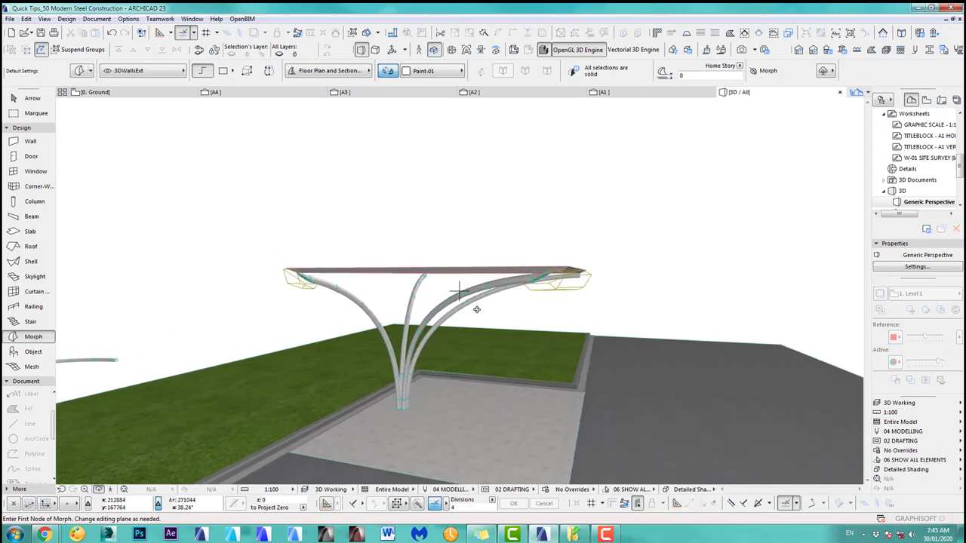
key("ctrl+z")
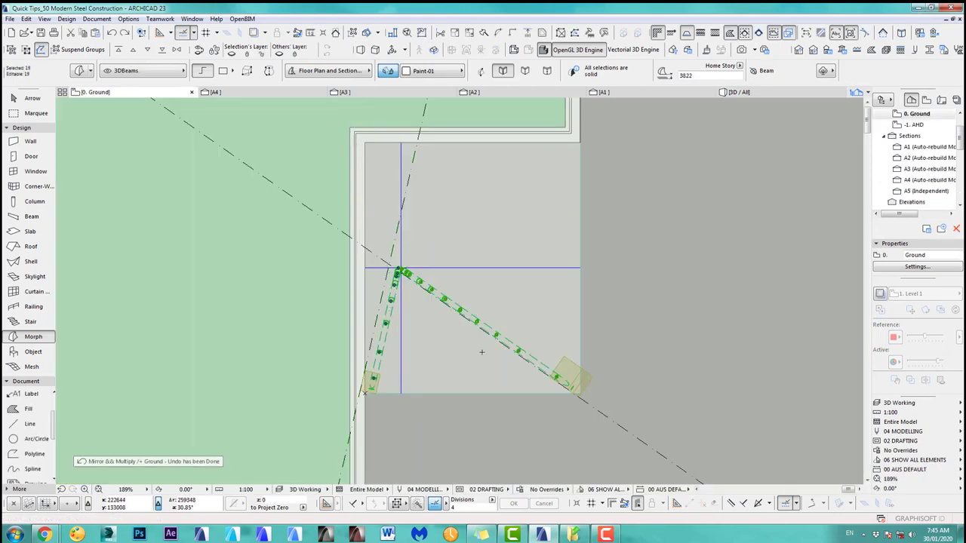
Select all morphs, including the cutting morphs, and mirror a copy of them across the horizontal centre line
key("ctrl+a")
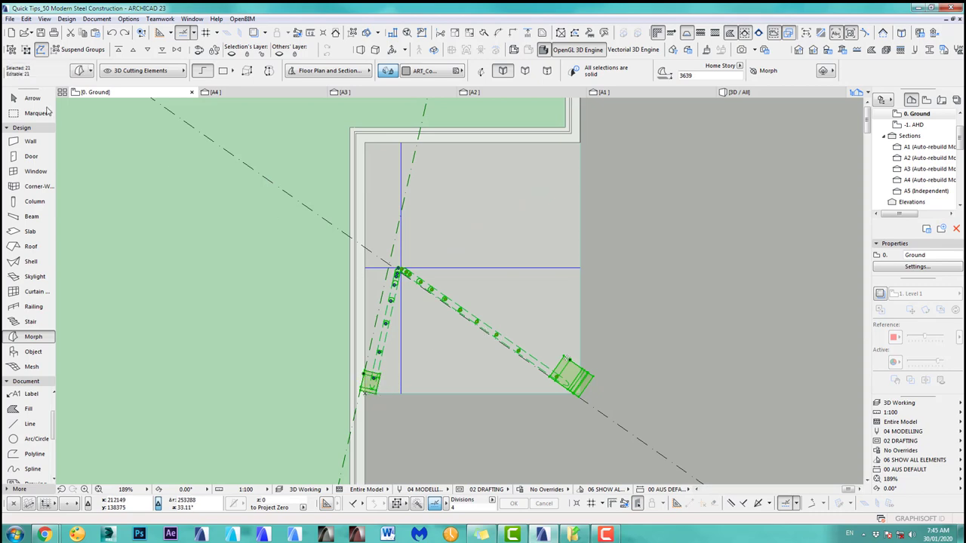
left_click(25, 18)
mouse_move(55, 203)
left_click(217, 280)
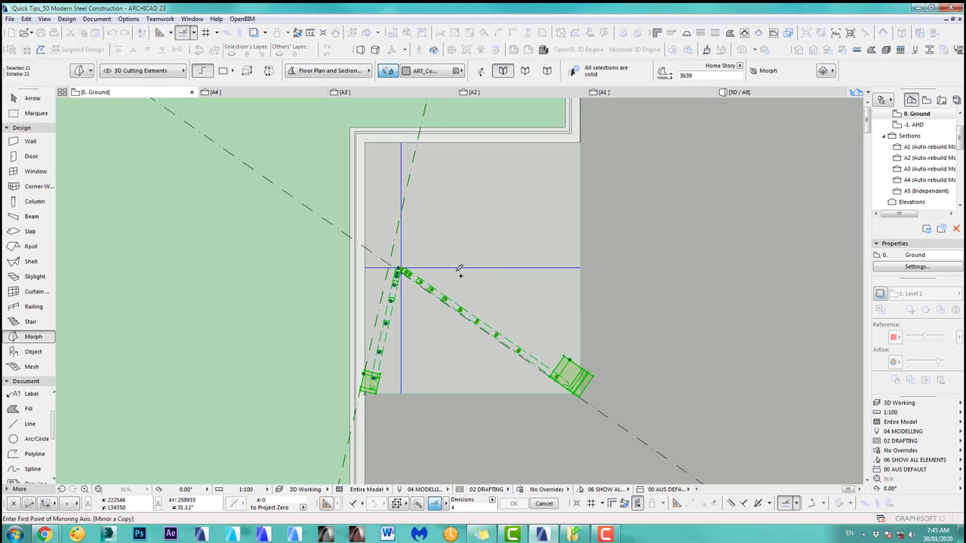
left_click(401, 268)
left_click(483, 268)
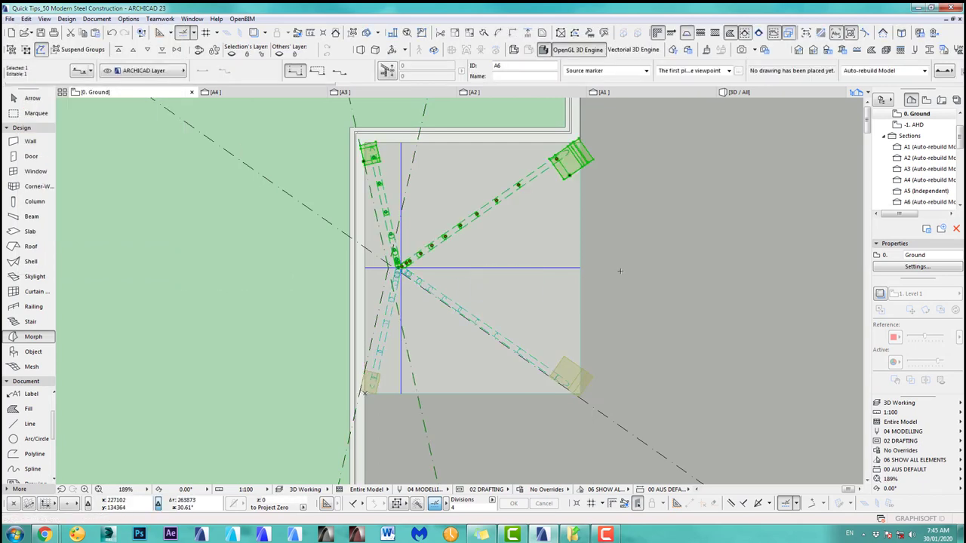
Examine in 3D how the mirrored beams and their cutting morphs meet the underside of the canopy
key("F3")
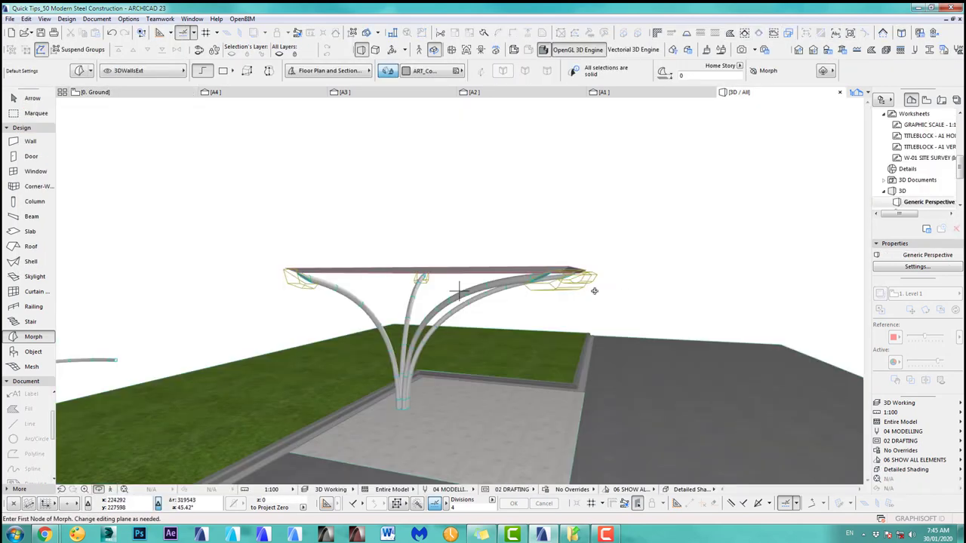
middle_click_drag(527, 311, 583, 314, "shift")
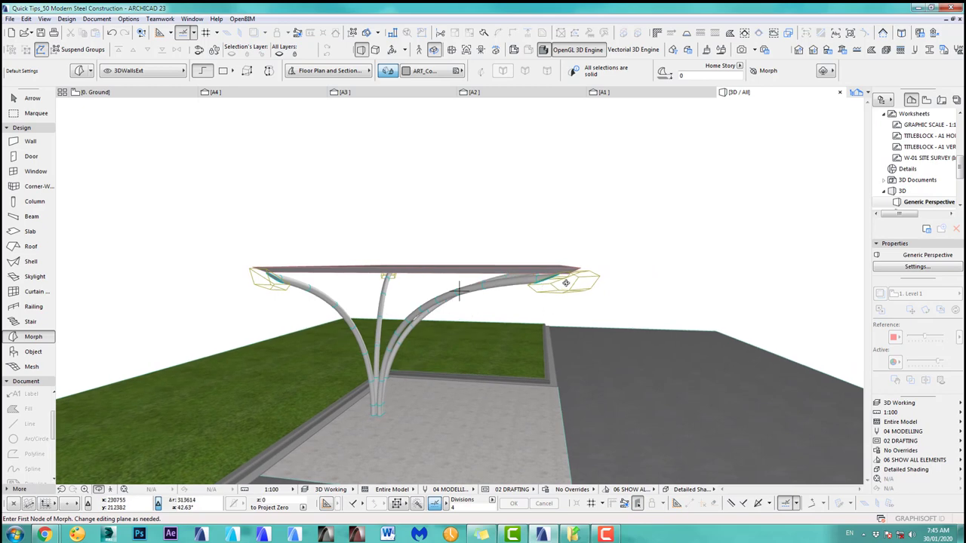
scroll(609, 282, "up", 3)
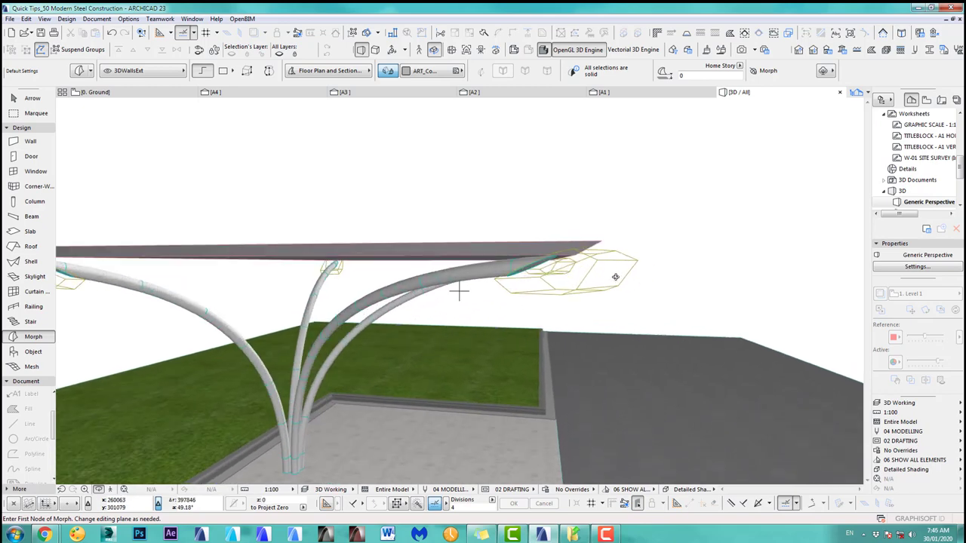
scroll(612, 278, "down", 2)
middle_click_drag(594, 277, 633, 277)
scroll(652, 273, "up", 2)
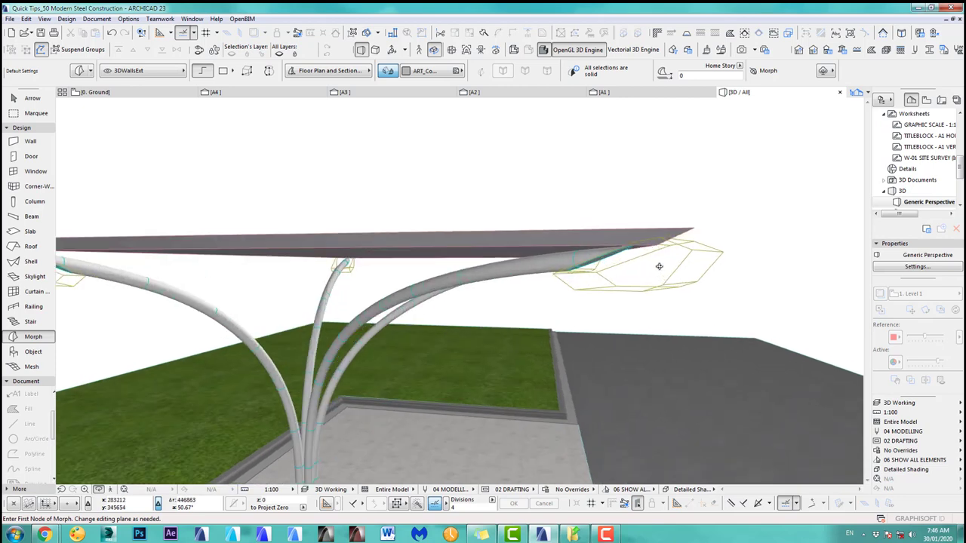
middle_click_drag(574, 321, 493, 312, "shift")
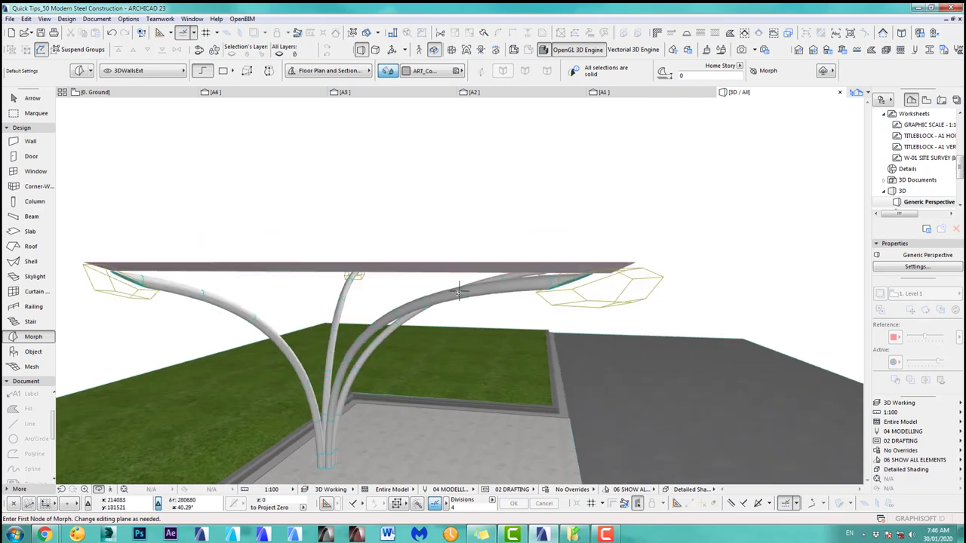
scroll(521, 329, "down", 5)
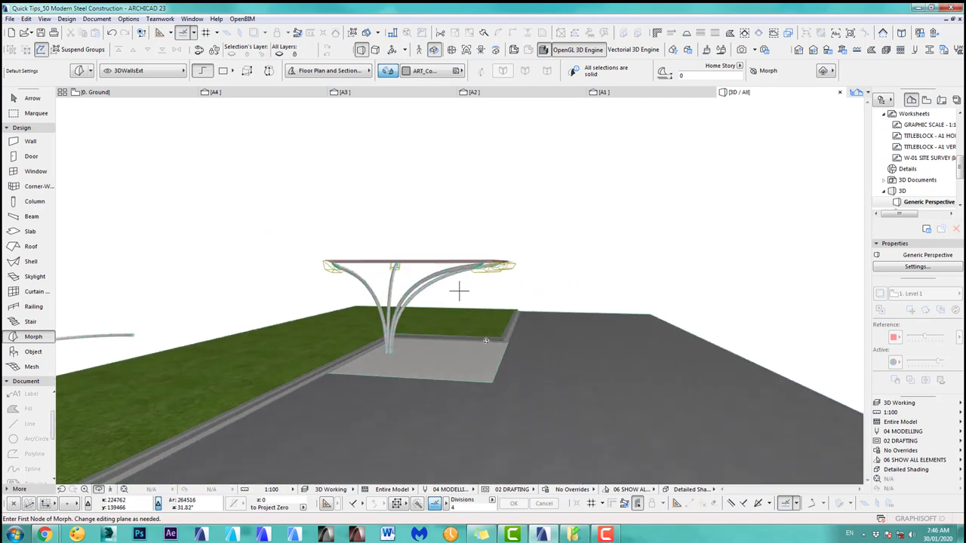
middle_click_drag(476, 350, 419, 360, "shift")
Study the reference photos of the canopy placed beside the ground plan
key("F2")
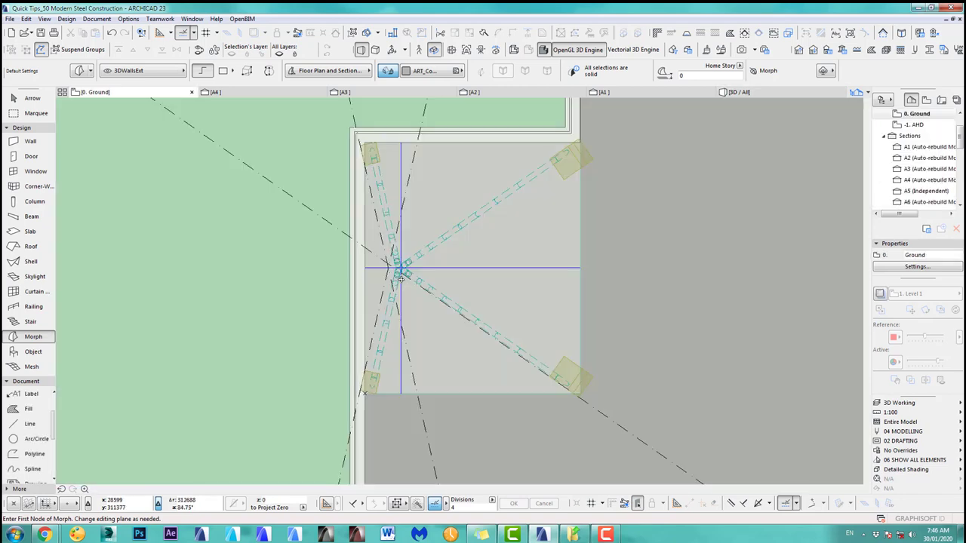
scroll(349, 310, "down", 6)
middle_click_drag(322, 319, 860, 282)
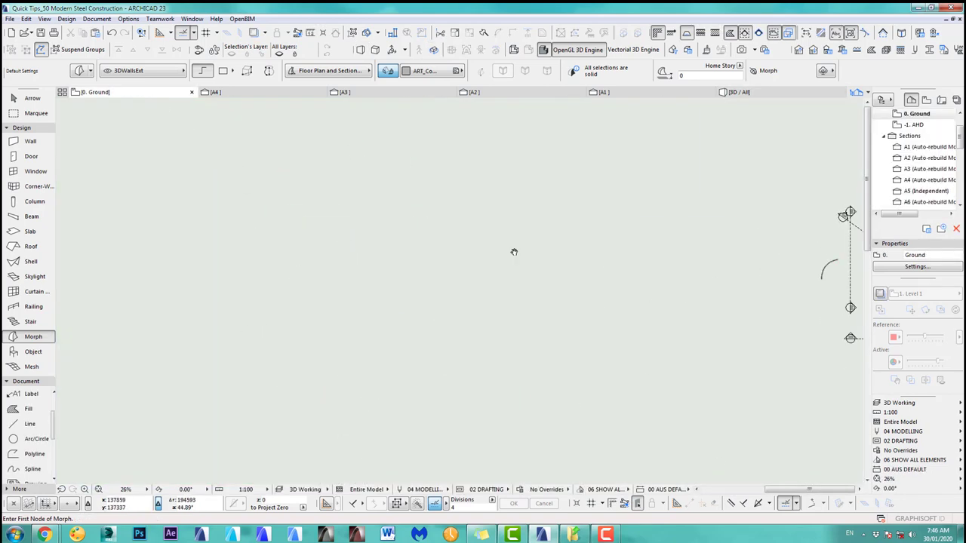
scroll(514, 252, "up", 5)
middle_click_drag(551, 322, 538, 259)
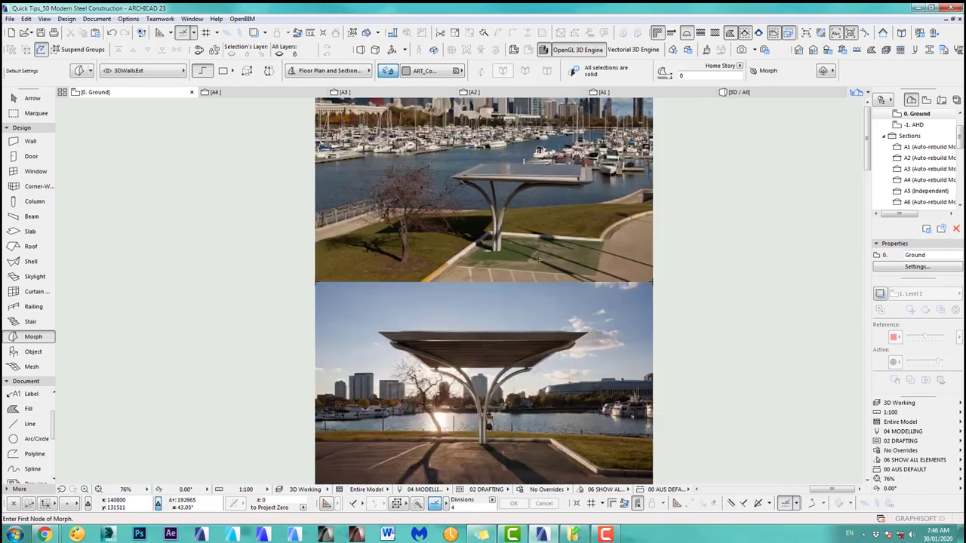
scroll(545, 302, "down", 7)
middle_click_drag(769, 331, 354, 309)
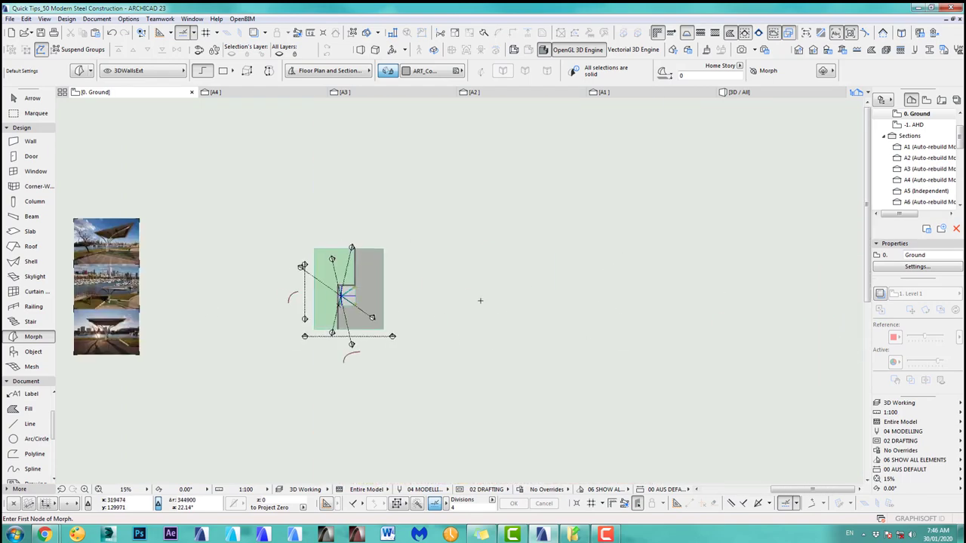
scroll(320, 296, "up", 4)
scroll(371, 289, "up", 4)
middle_click_drag(439, 297, 468, 224)
Compare the four-beam canopy in 3D with the close-up of the roof and its solar panels in the reference photo
key("F3")
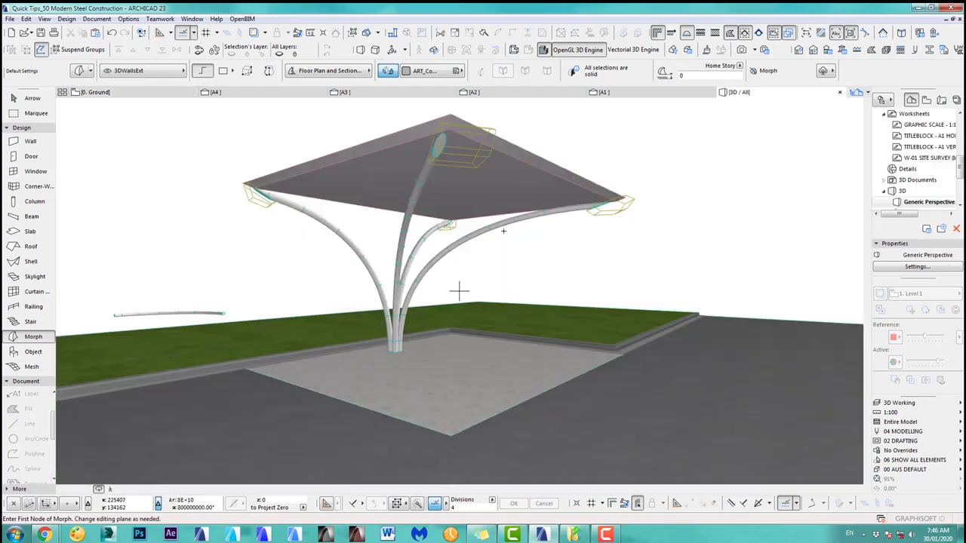
scroll(512, 274, "up", 2)
middle_click_drag(511, 274, 427, 251, "shift")
scroll(389, 275, "down", 4)
scroll(427, 229, "up", 2)
key("F2")
scroll(357, 276, "down", 10)
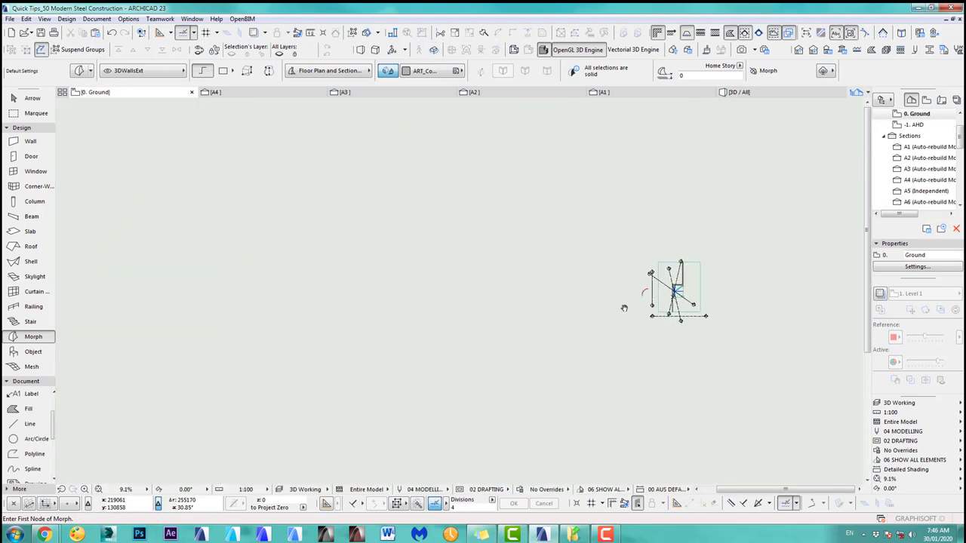
scroll(528, 309, "up", 8)
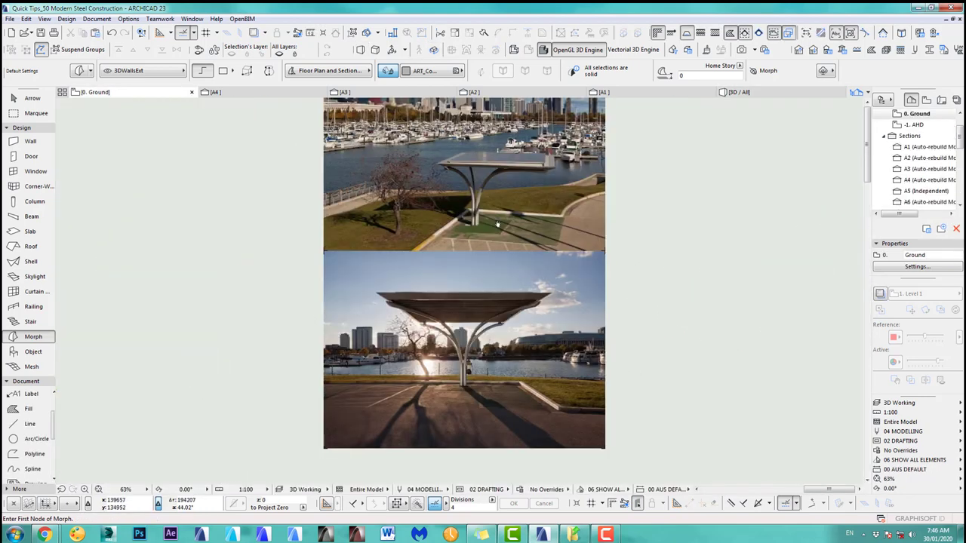
scroll(489, 245, "up", 5)
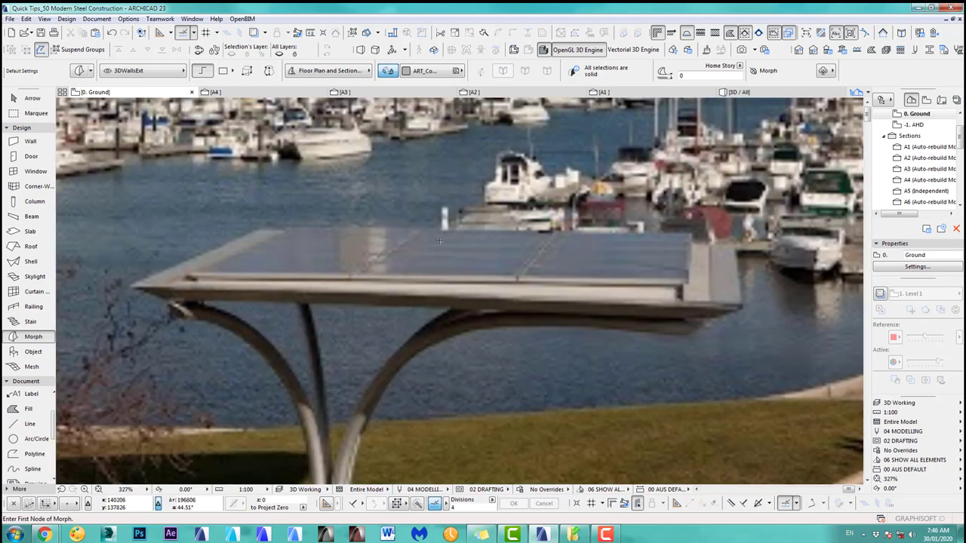
scroll(292, 295, "down", 1)
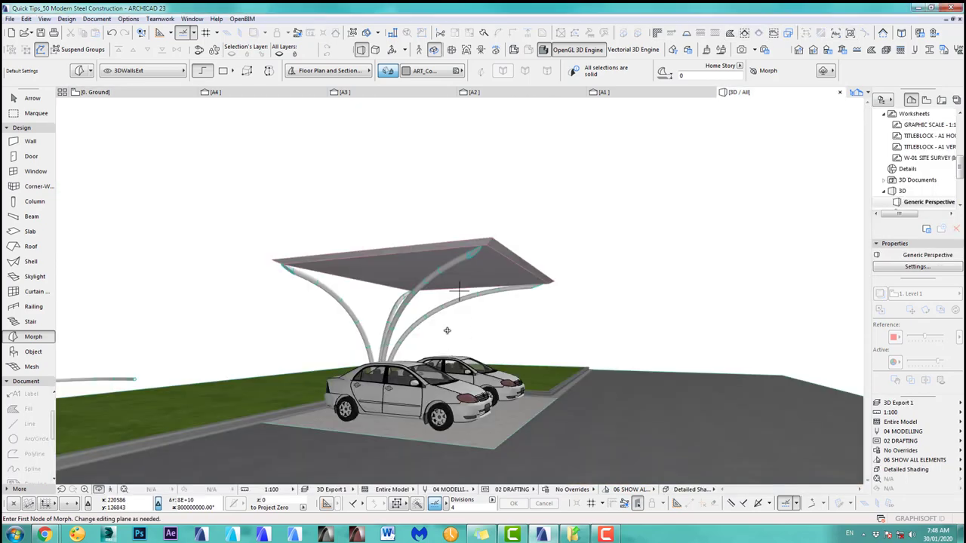
View the canopy with the parked cars in 3D and switch the layer combination to 3D Working
middle_click_drag(446, 327, 505, 315, "shift")
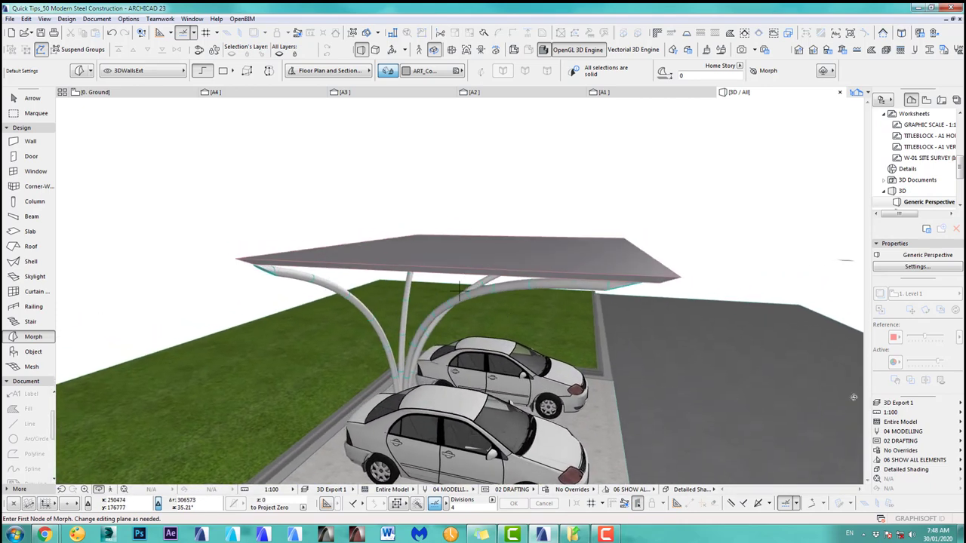
left_click(898, 403)
left_click(859, 424)
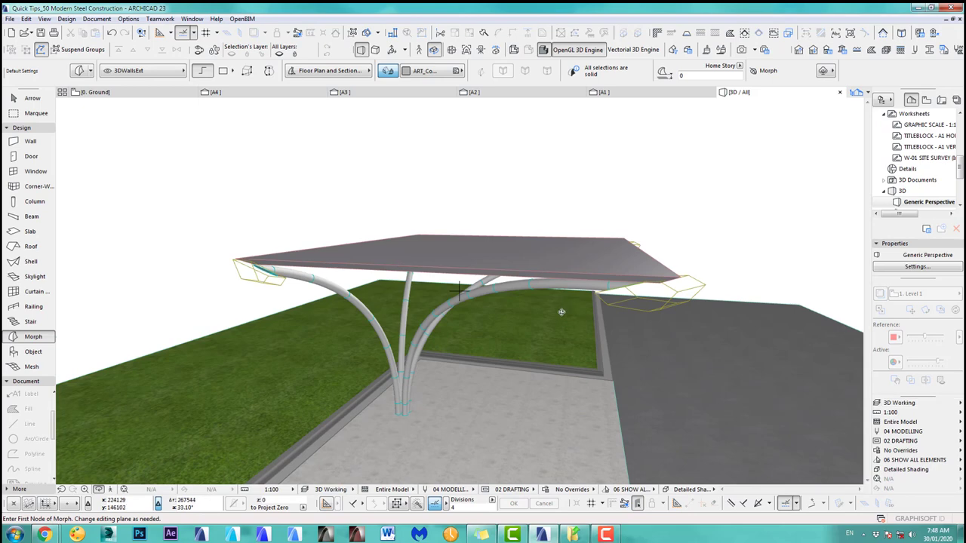
middle_click_drag(562, 312, 543, 295, "shift")
Select the flat canopy roof and set its pitch to 8.00°
left_click(32, 98)
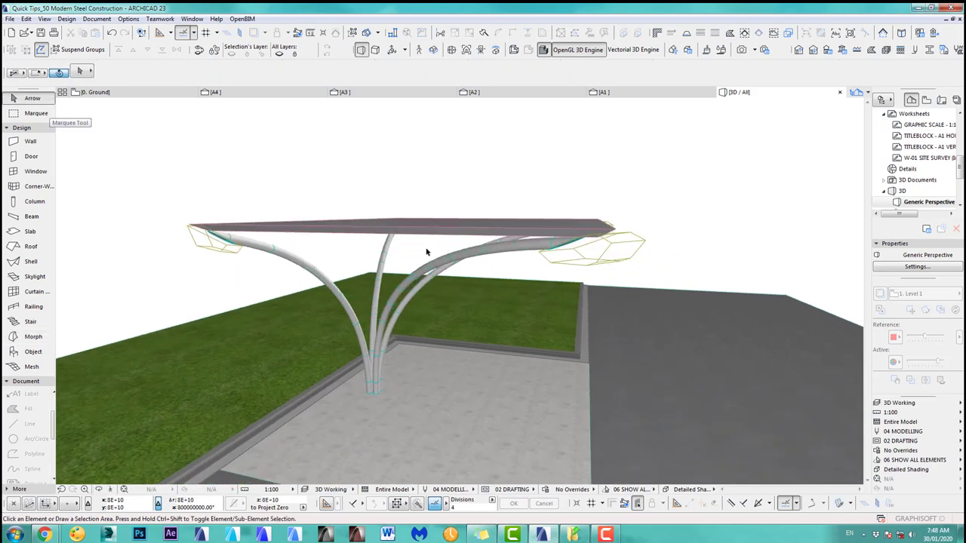
left_click(405, 235)
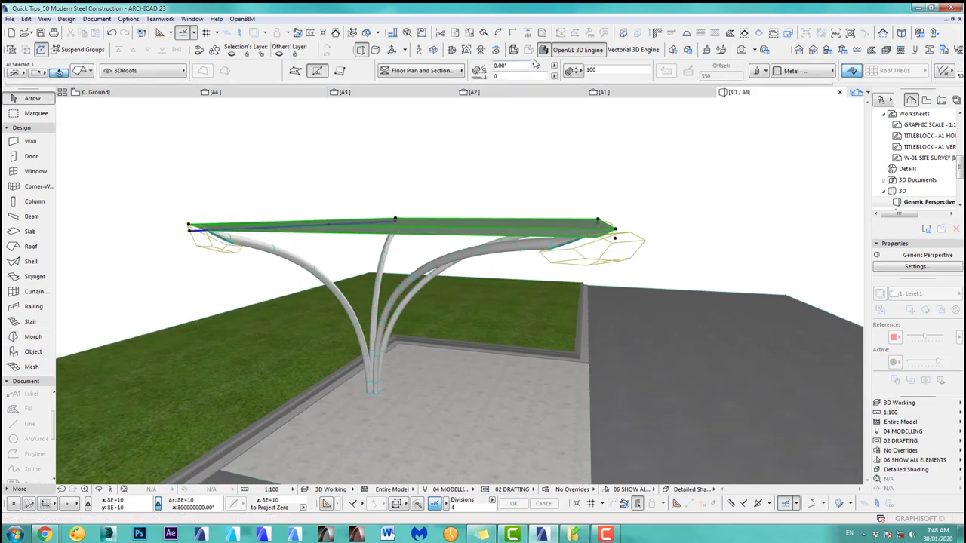
type("8")
key("Return")
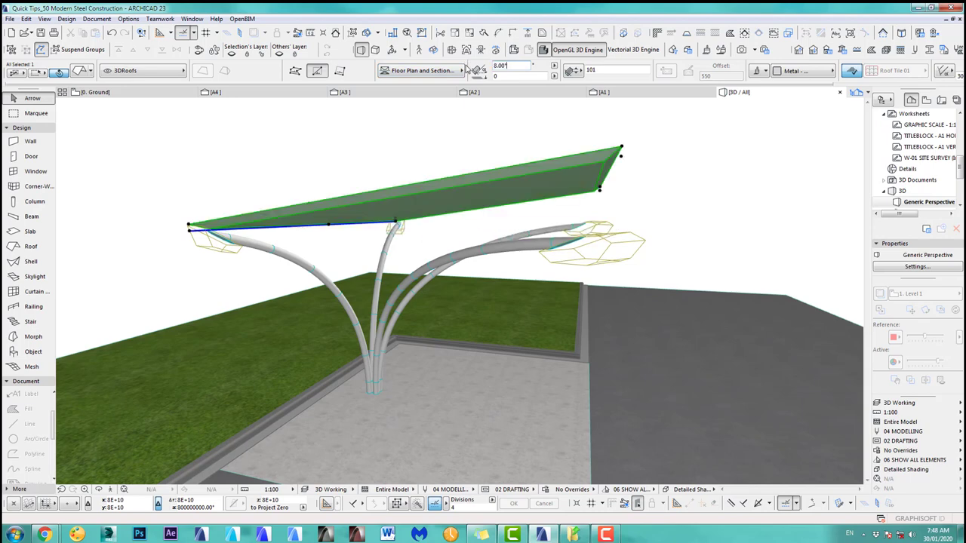
middle_click_drag(498, 250, 542, 264)
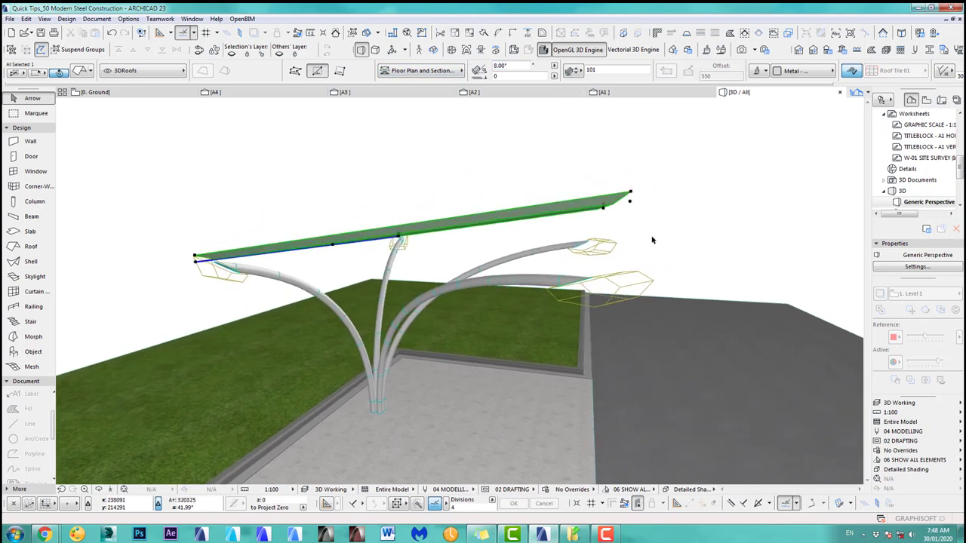
key("Escape")
Convert the two curved beams whose ends fall short of the tilted canopy roof into morphs
left_click(557, 252)
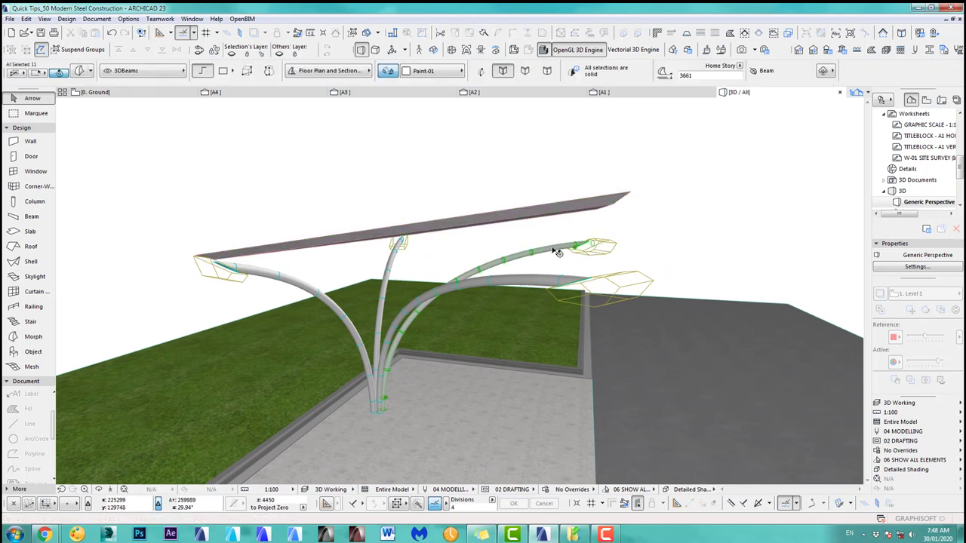
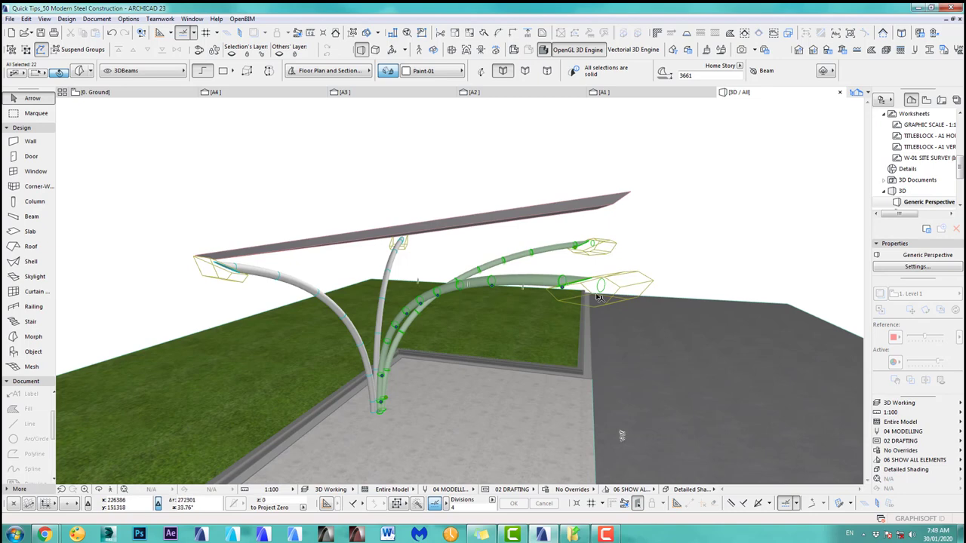
left_click(633, 257)
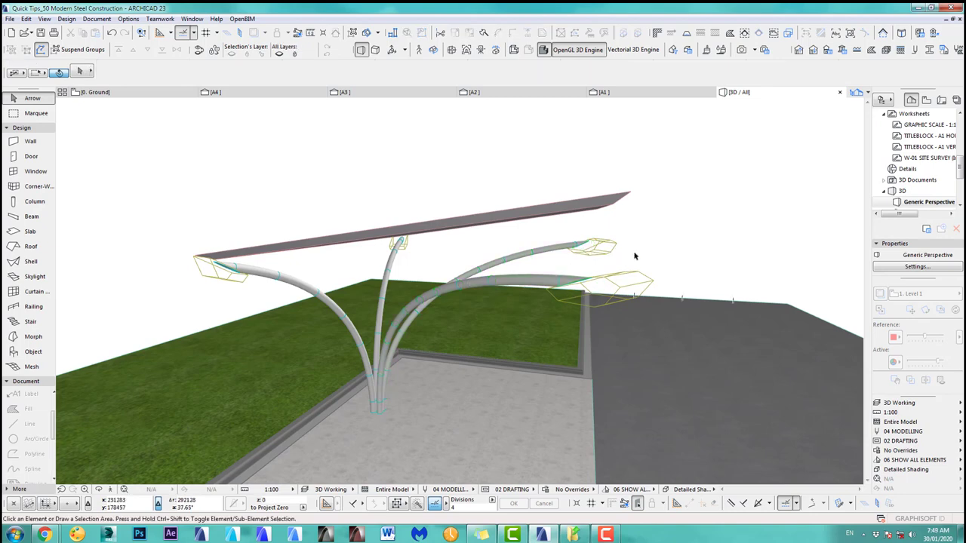
left_click(544, 285)
left_click(545, 256, "shift")
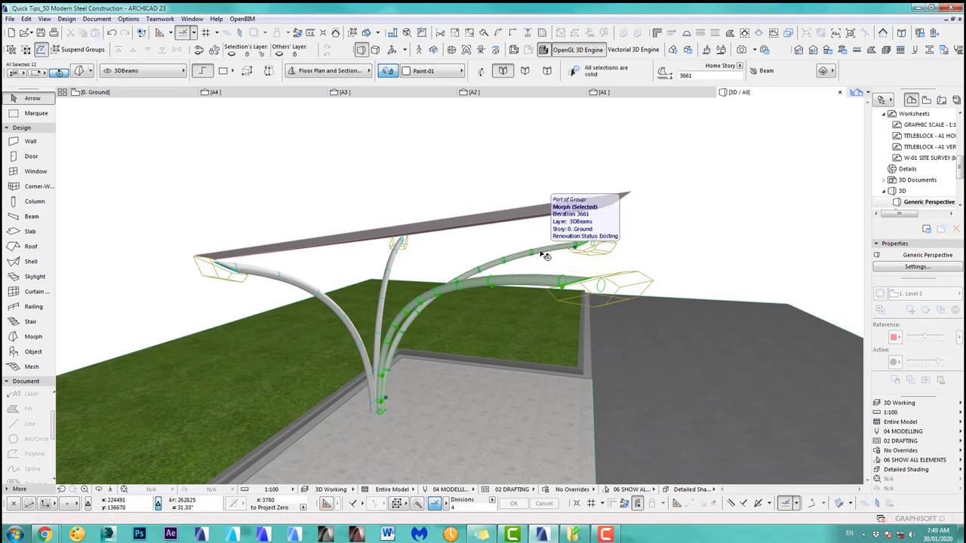
right_click(546, 257)
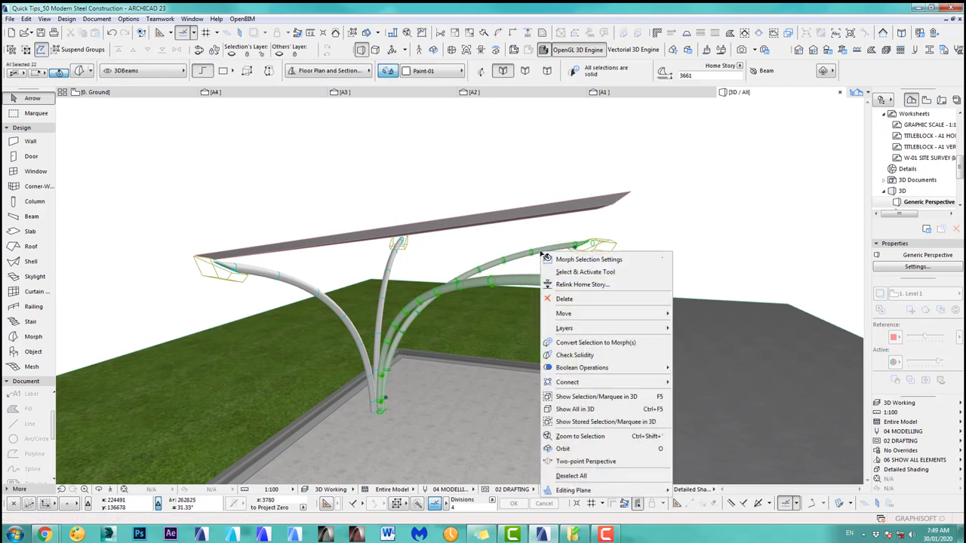
left_click(597, 342)
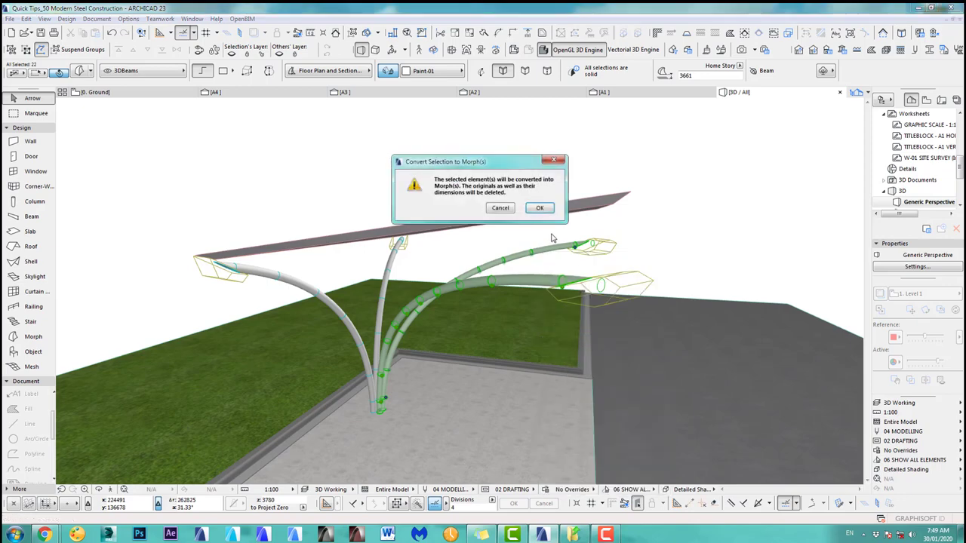
key("Return")
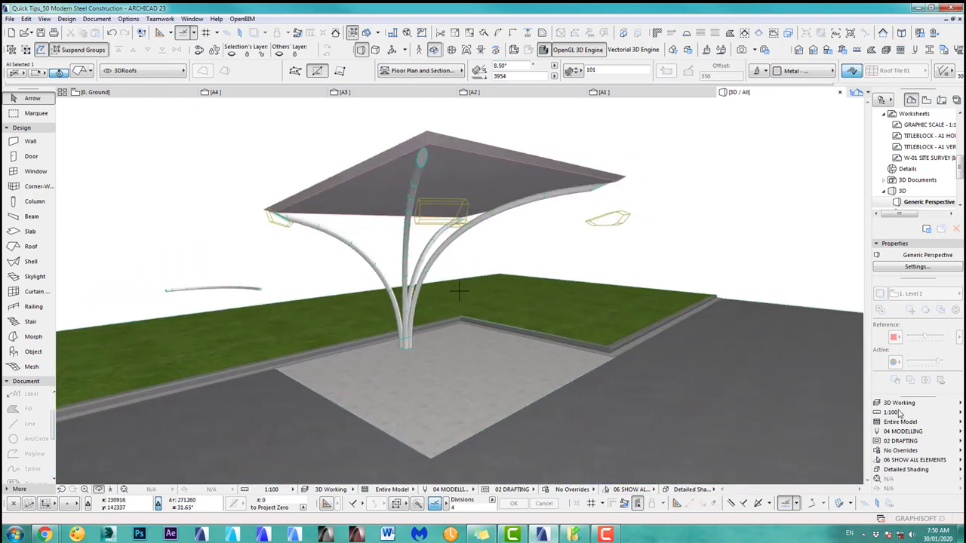
Switch the layer combination to 3D Export 1 and view the canopy with the parked cars in 3D
left_click(898, 403)
left_click(876, 399)
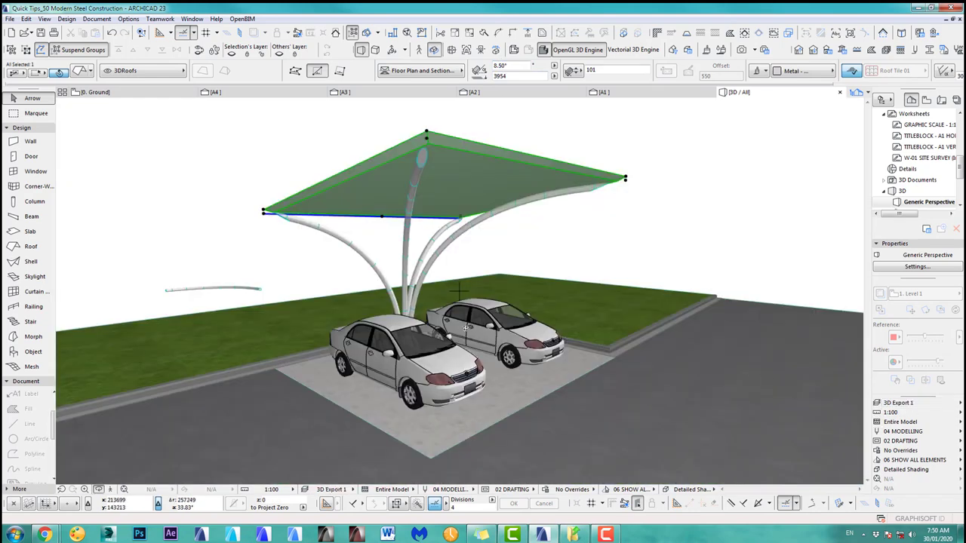
middle_click_drag(466, 327, 396, 384, "shift")
mouse_move(459, 290)
middle_mouse_down("shift")
mouse_move(673, 377)
mouse_move(416, 364)
mouse_move(459, 291)
middle_mouse_up("shift")
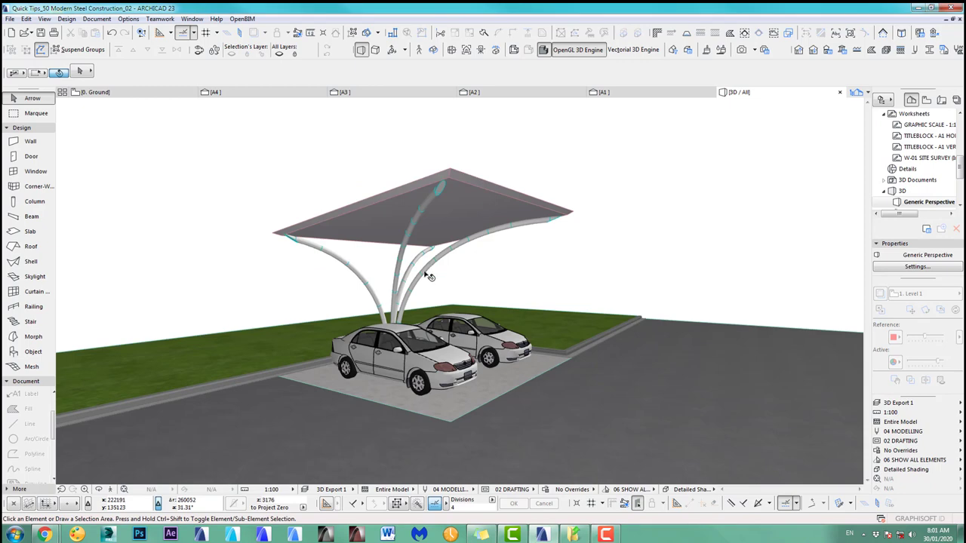
middle_click_drag(446, 302, 509, 255, "shift")
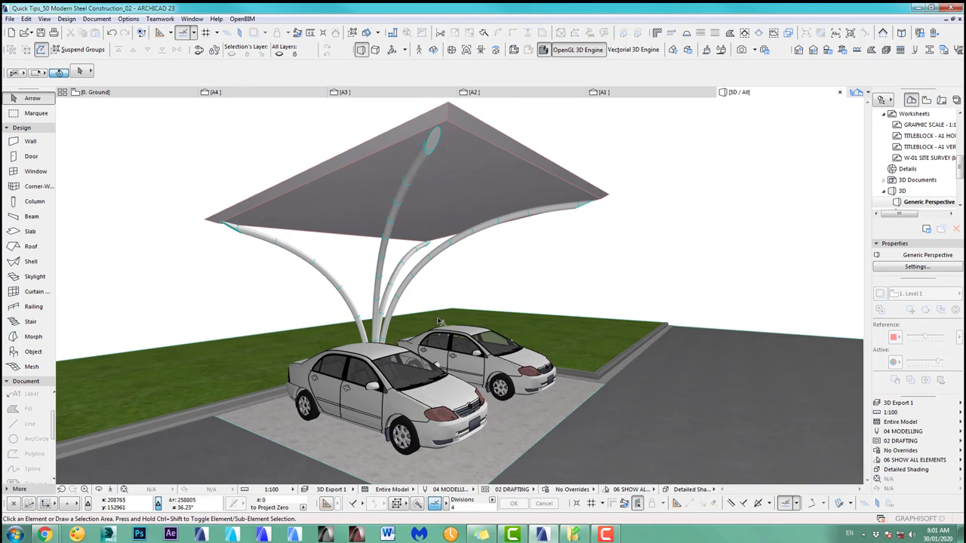
On the ground floor plan, cut a rectangular hole in the canopy roof just inside its outline, leaving a narrow frame
key("F2")
scroll(390, 279, "up", 5)
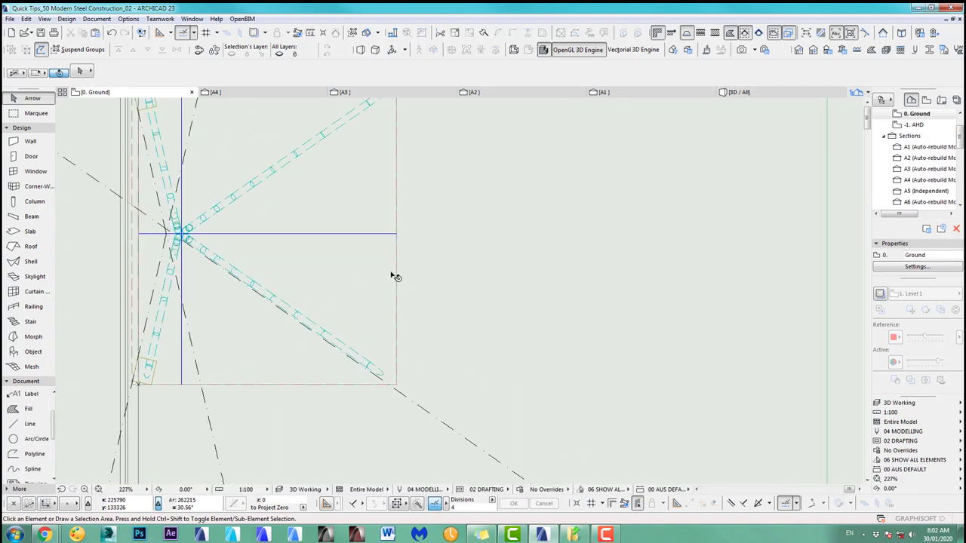
left_click(395, 283)
scroll(388, 335, "down", 3)
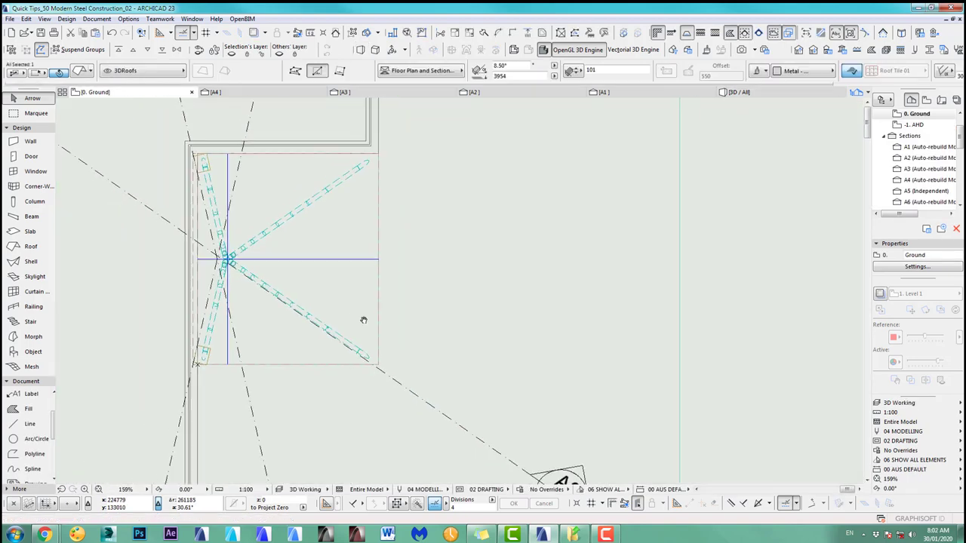
scroll(428, 229, "up", 2)
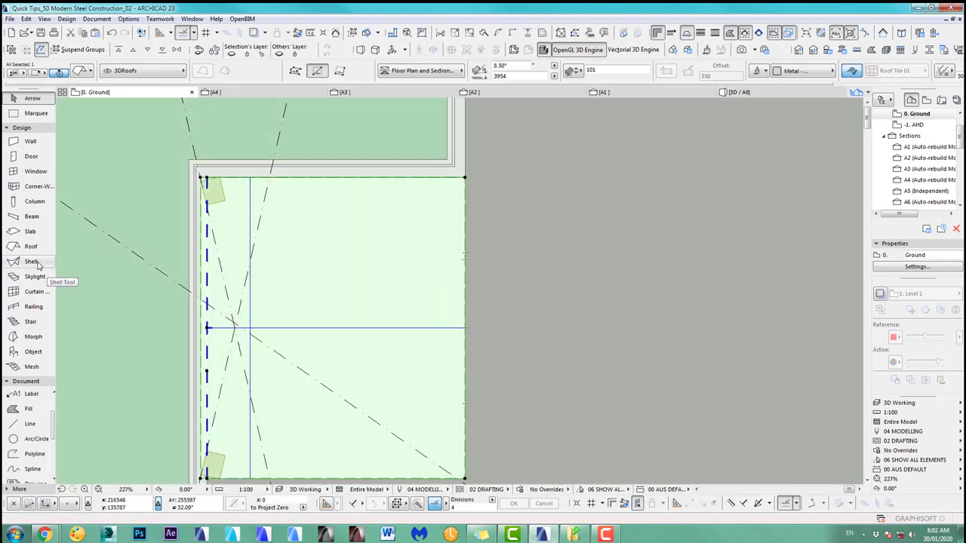
left_click(27, 248)
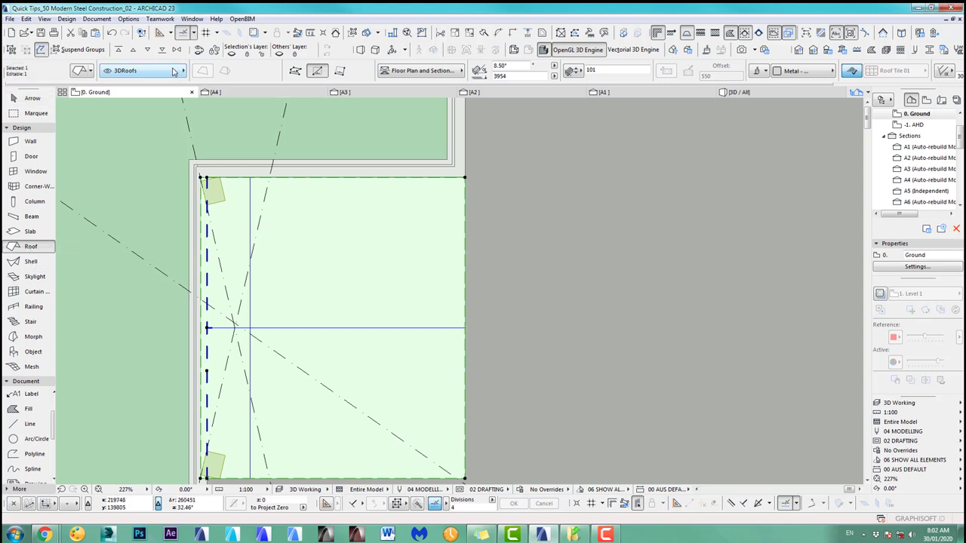
middle_click_drag(411, 236, 481, 161)
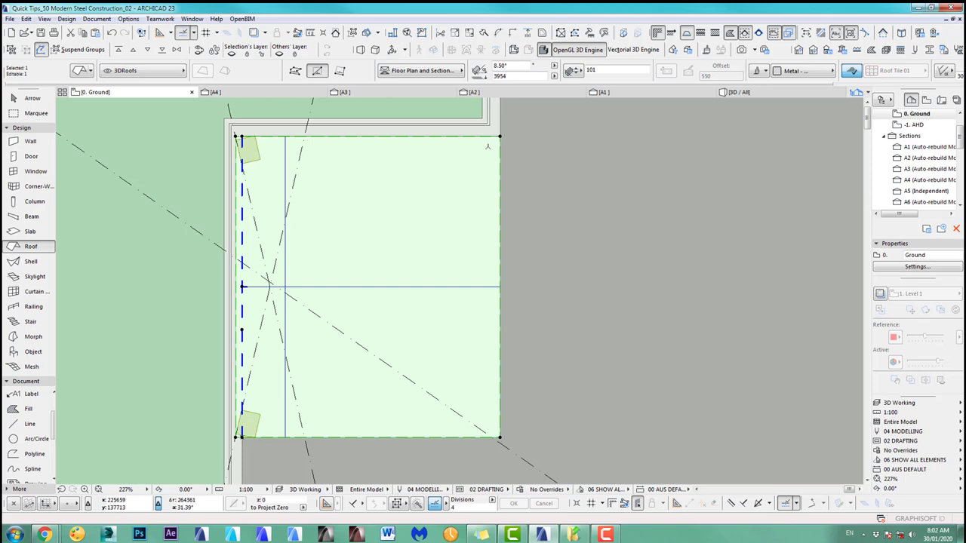
left_click(487, 145)
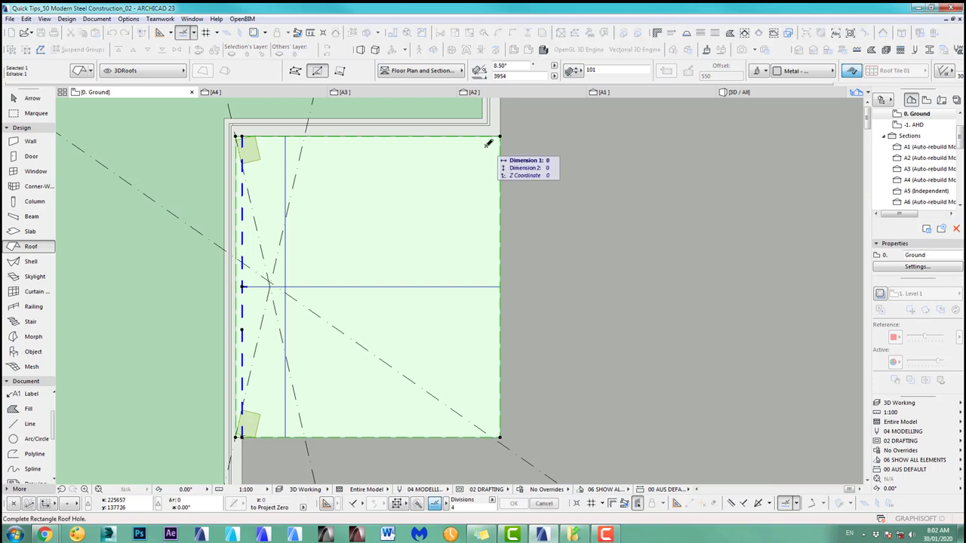
left_click(250, 422)
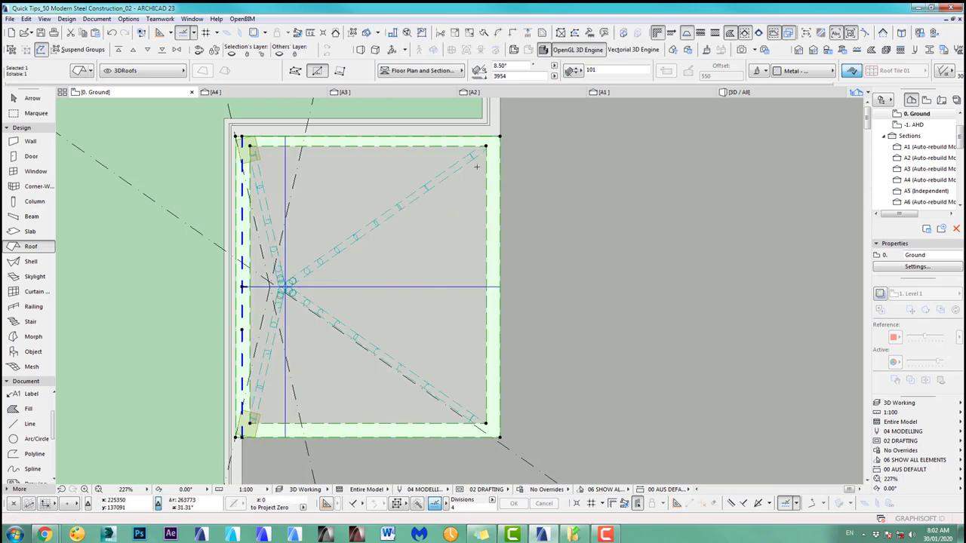
Offset the roof hole's upper edge outwards by 30 mm and its right edge outwards by 130 mm
scroll(477, 167, "up", 5)
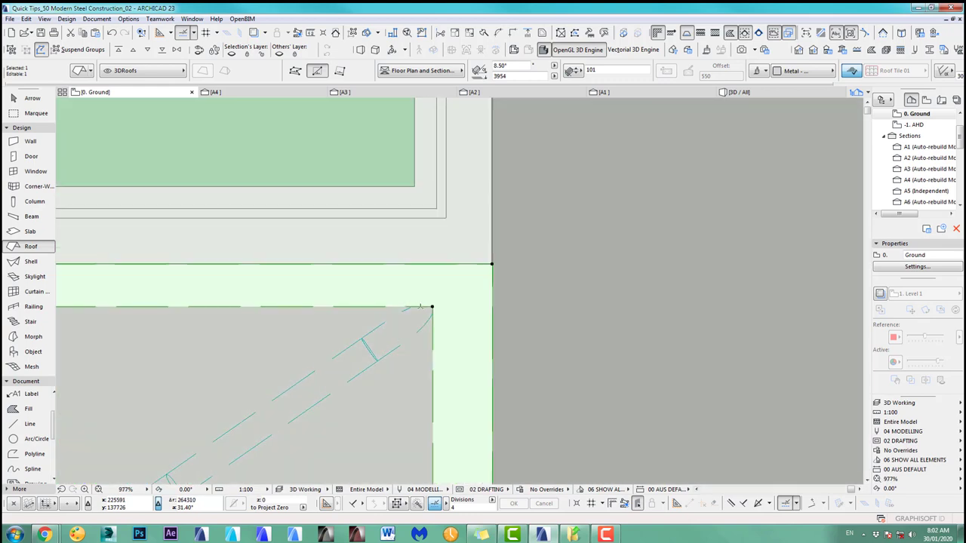
left_click(434, 309)
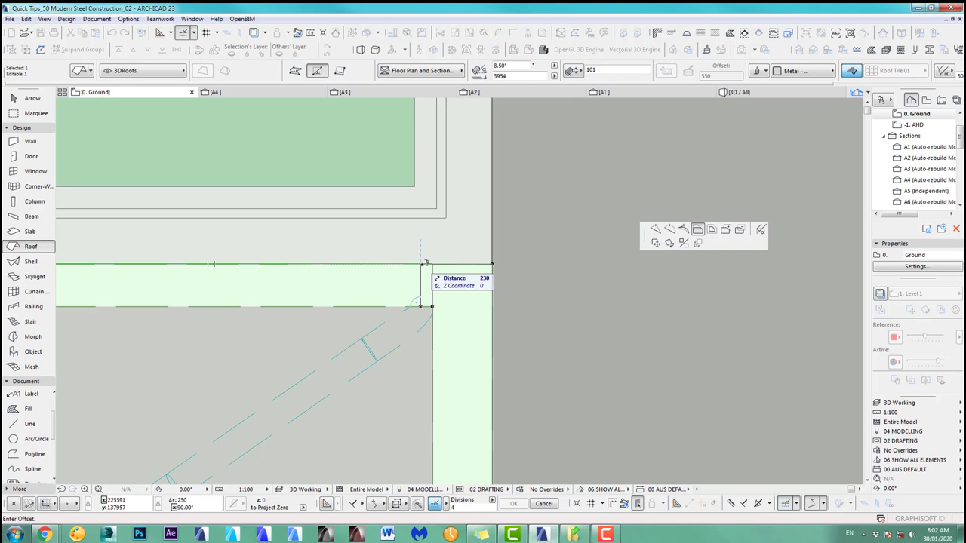
type("30")
key("Return")
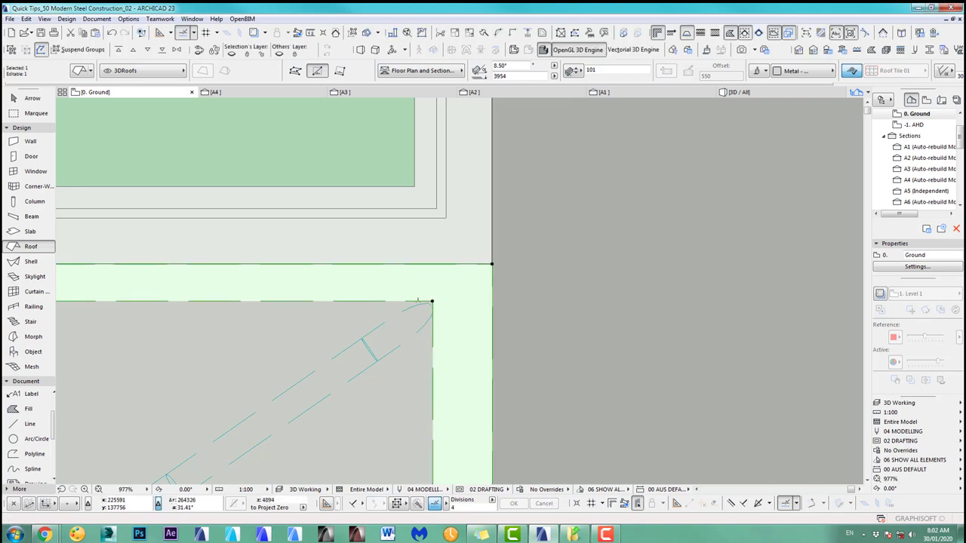
left_click(418, 300)
key("Escape")
left_click(434, 368)
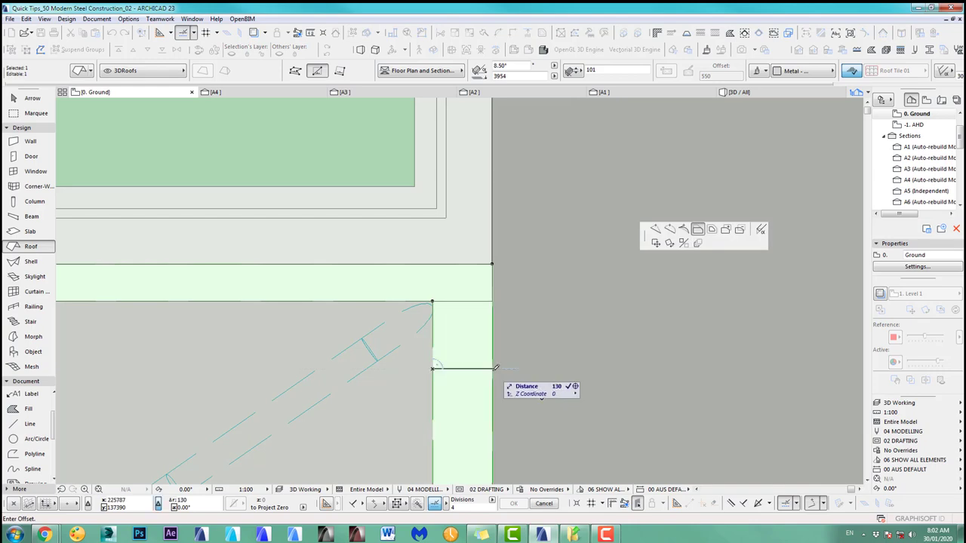
left_click(457, 371)
Offset the roof hole's lower edge outwards to narrow the border along that side of the canopy
scroll(453, 395, "down", 5)
middle_click_drag(453, 395, 487, 121)
scroll(489, 353, "down", 1)
scroll(484, 381, "up", 4)
middle_click_drag(484, 381, 483, 368)
scroll(483, 368, "up", 3)
left_click(450, 379)
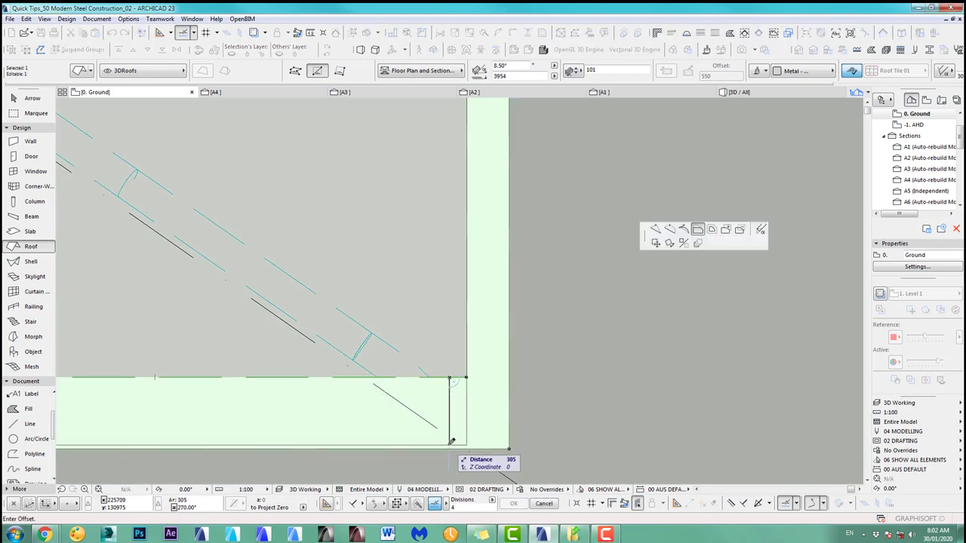
type("1307")
key("Return")
Offset the roof hole's left edge outwards by 140 mm and check the canopy frame in 3D
scroll(446, 350, "down", 4)
middle_click_drag(267, 365, 666, 377)
scroll(434, 393, "up", 4)
middle_click_drag(434, 393, 415, 357)
left_click(387, 302)
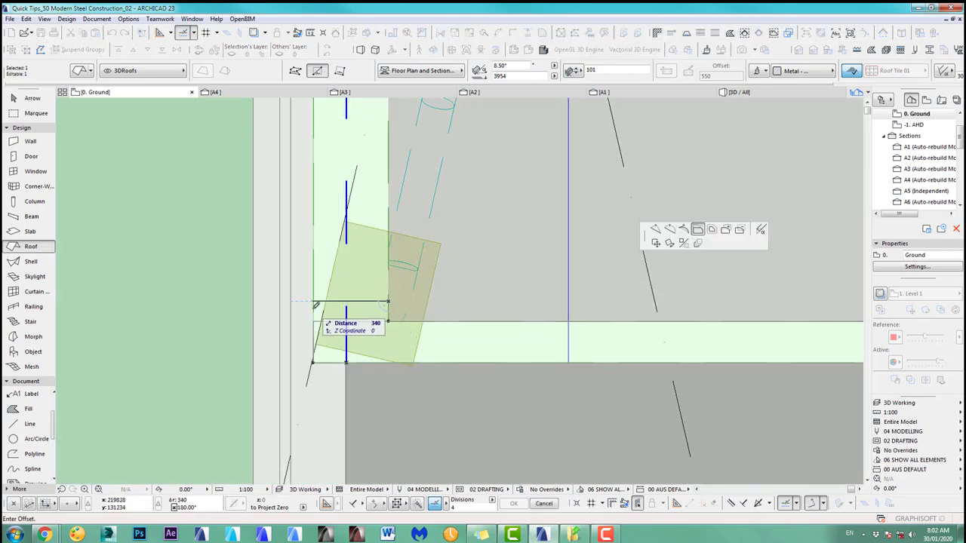
type("140")
key("Return")
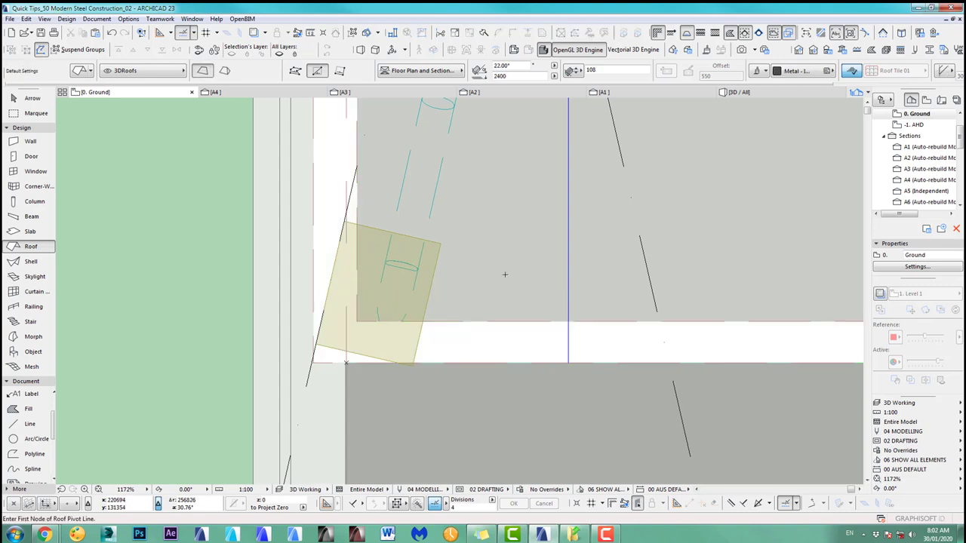
key("F3")
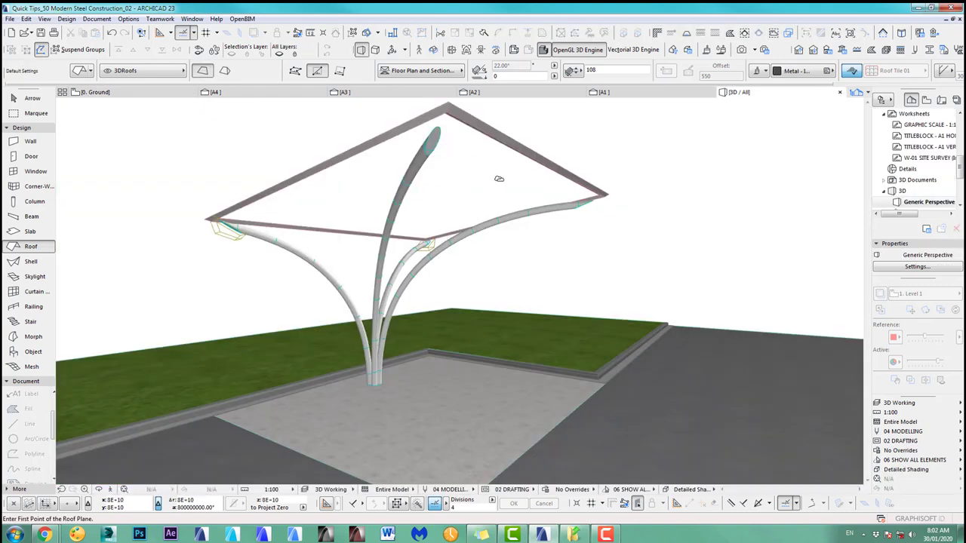
Back on the ground floor plan, offset all edges of the roof hole inwards by 150 mm to widen the frame
key("F2")
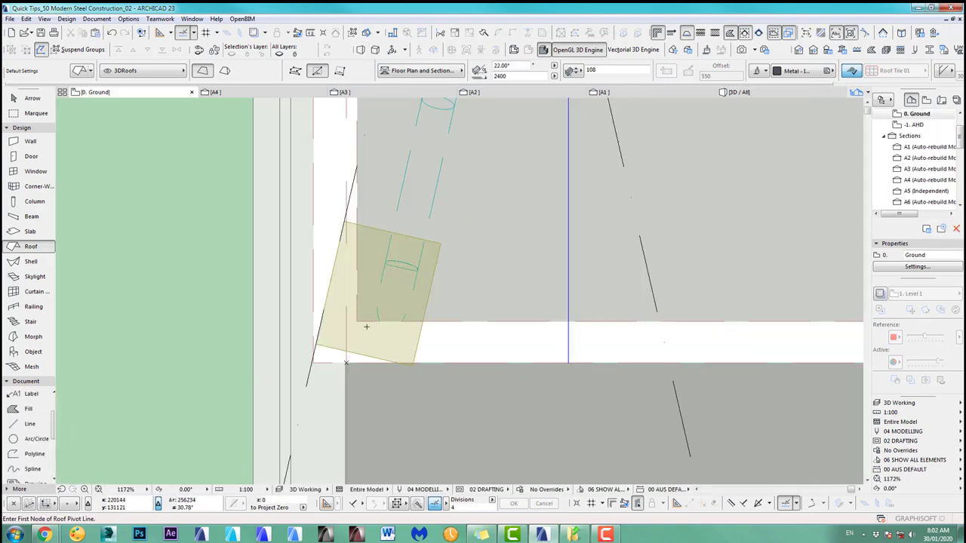
left_click(358, 323)
left_click(357, 323)
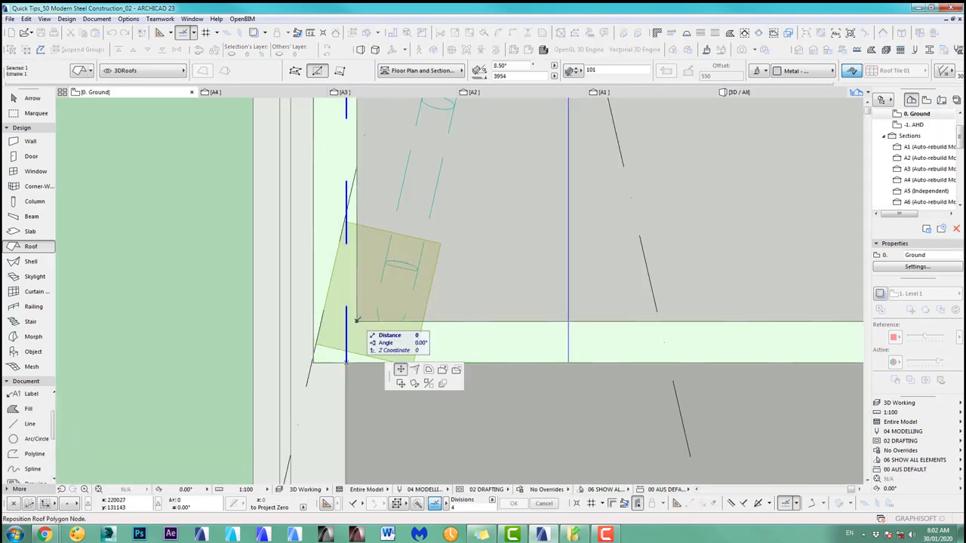
left_click(430, 370)
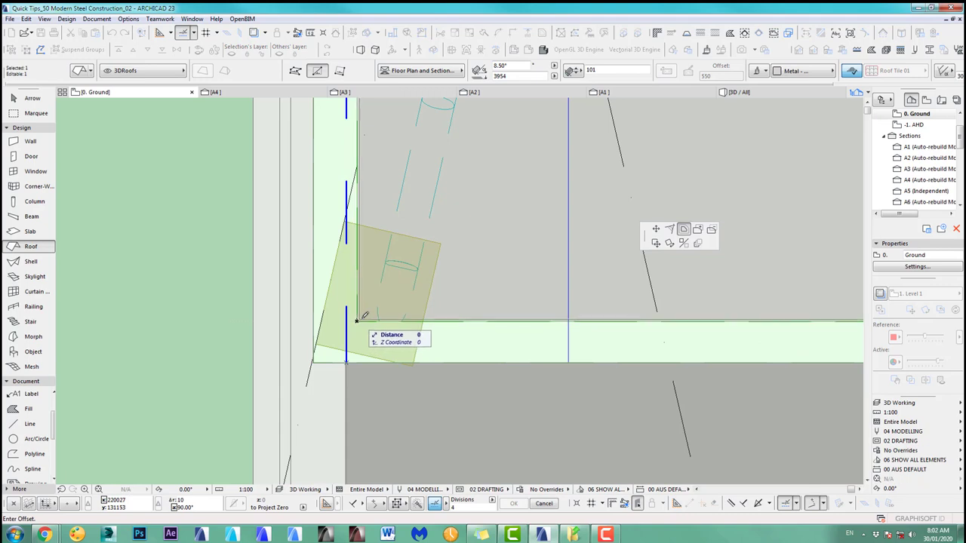
type("150")
key("Return")
Examine the widened canopy roof frame in 3D from several sides, ending with a view from above
key("F3")
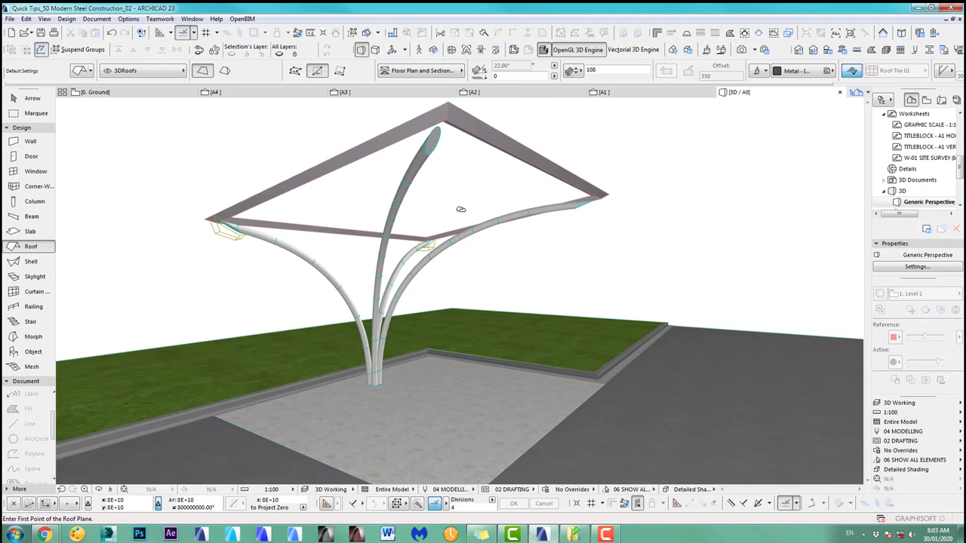
key("o")
left_click_drag(341, 228, 581, 220)
left_click_drag(415, 224, 317, 211)
scroll(324, 219, "up", 2)
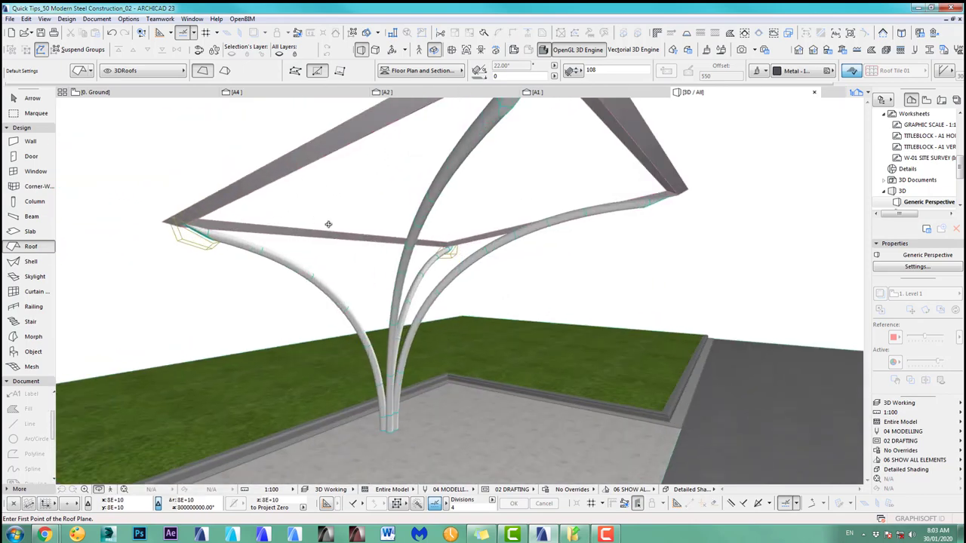
left_click_drag(459, 290, 533, 221)
middle_click_drag(534, 221, 569, 242, "shift")
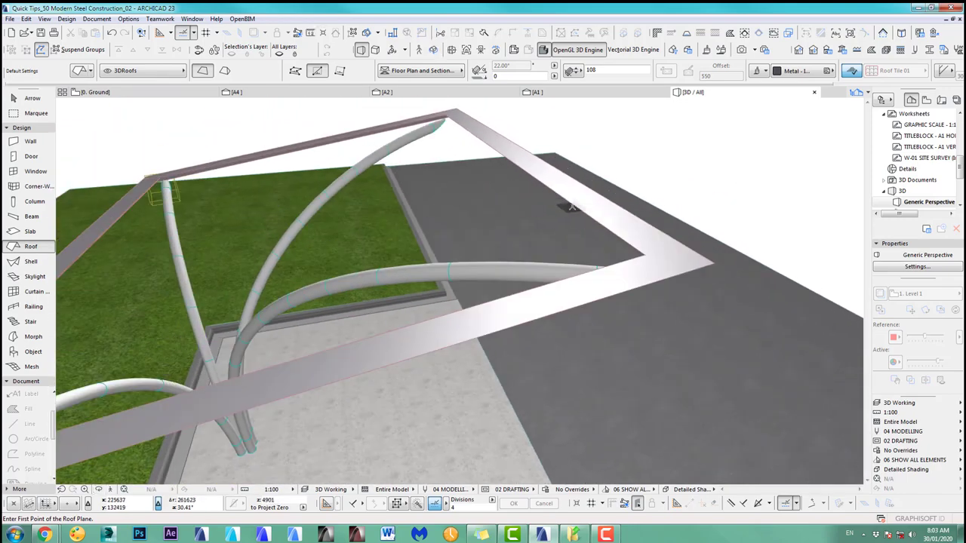
Try applying the first preset edge angle to all edges of the canopy roof, and undo that change
left_click(574, 206, "shift")
left_click(572, 203)
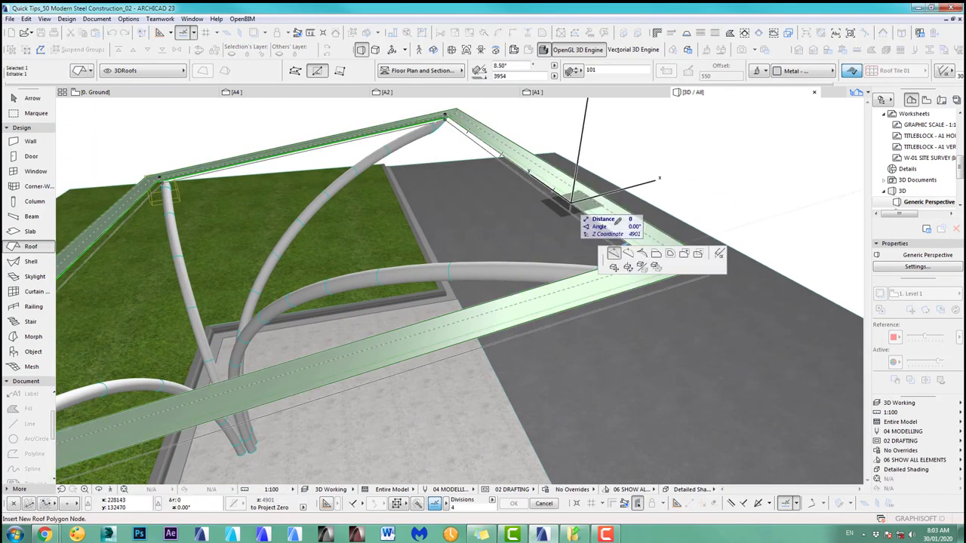
left_click(718, 255)
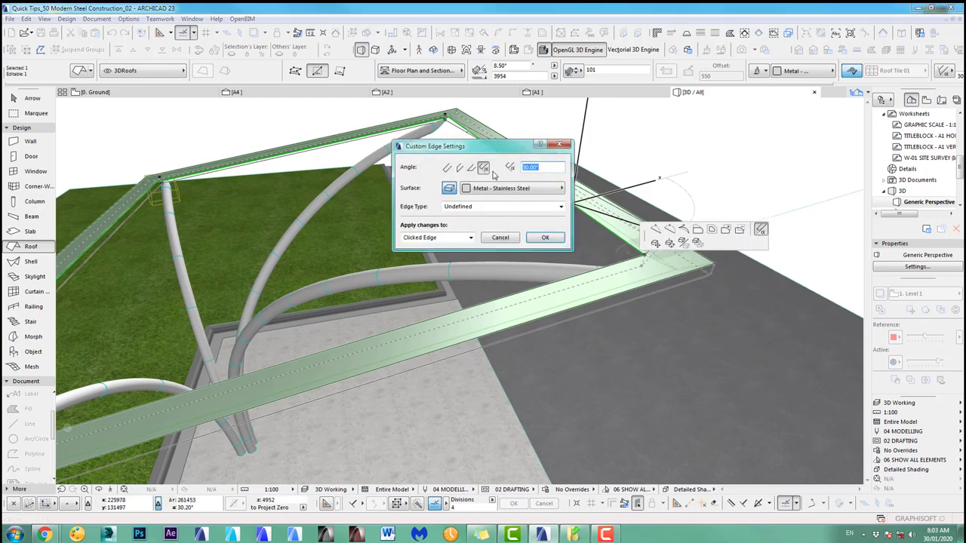
left_click(449, 169)
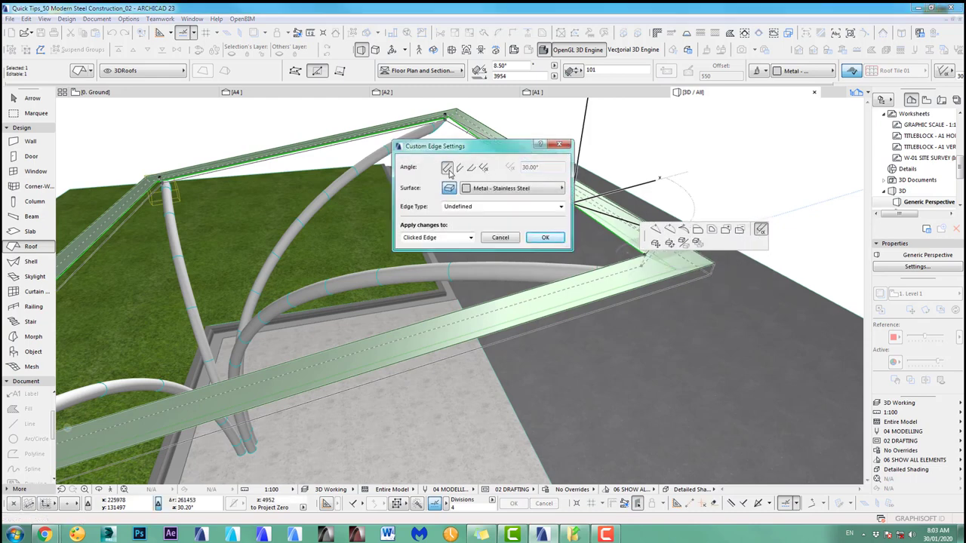
left_click(436, 239)
left_click(453, 264)
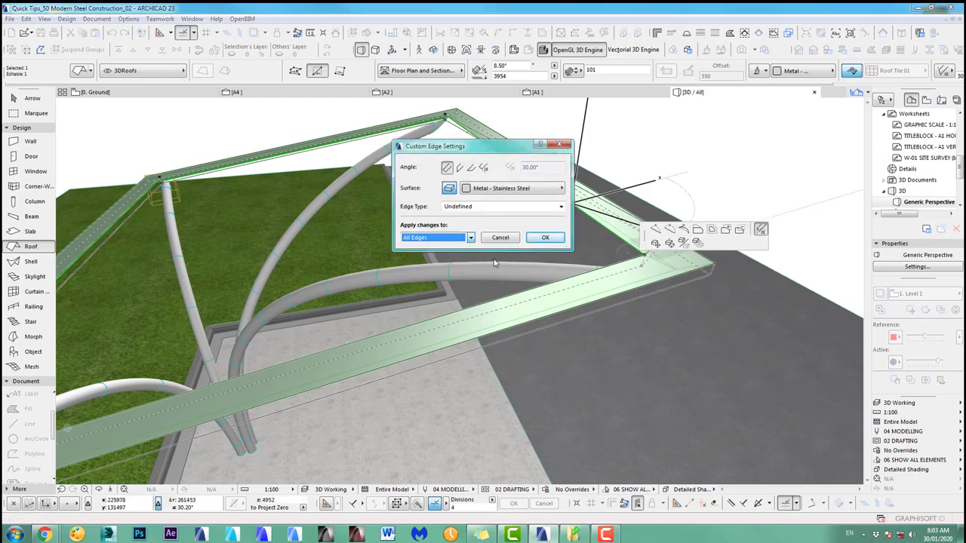
left_click(547, 238)
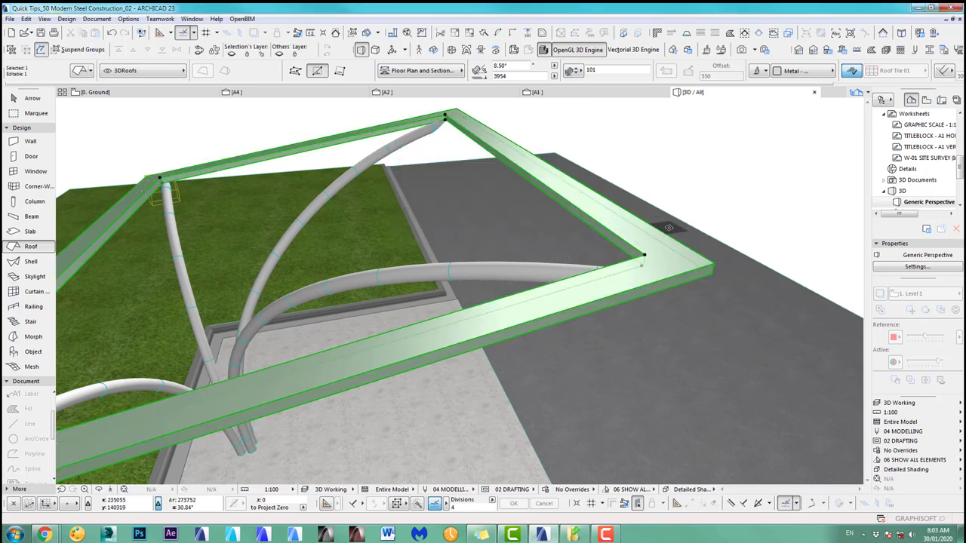
key("ctrl+z")
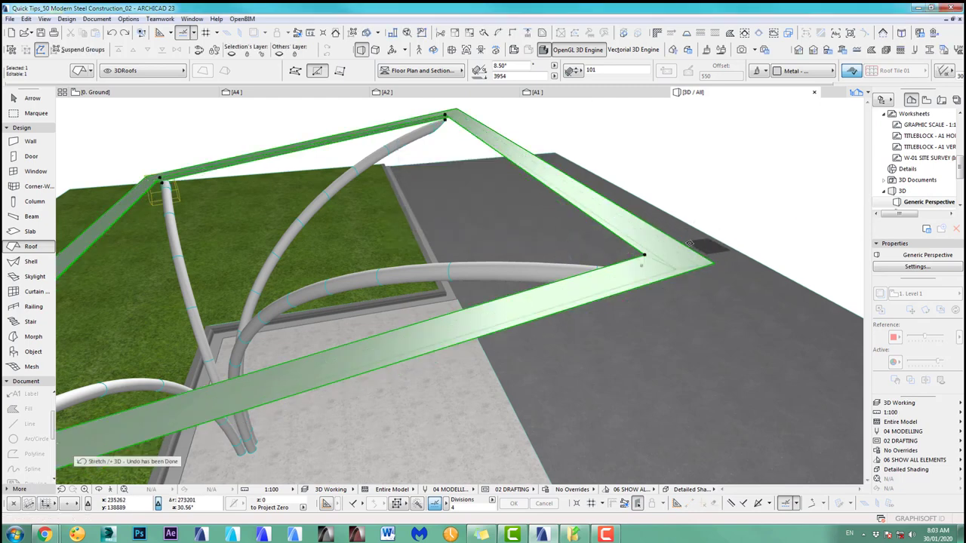
Set only the clicked inner edge of the roof hole, ending at the frame's near corner, to the first preset edge angle
left_click(626, 253)
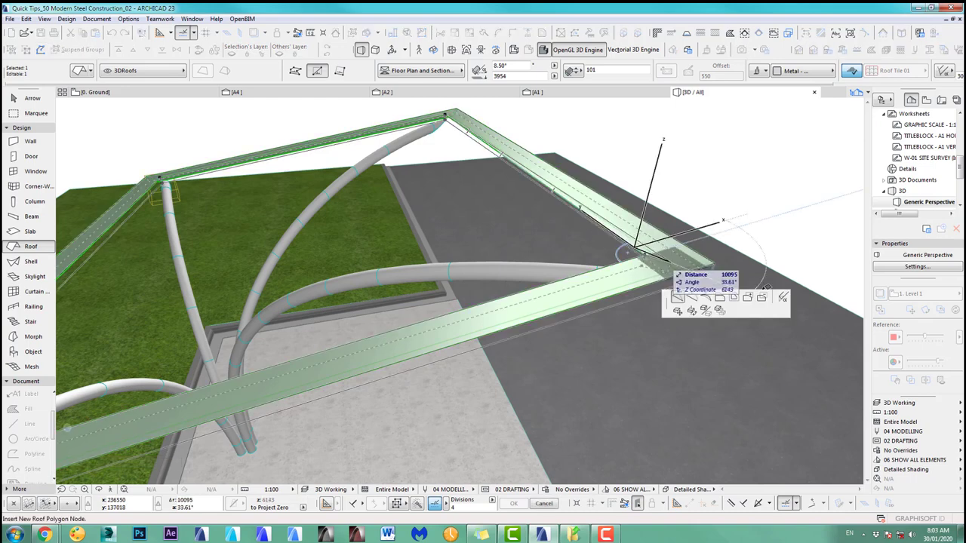
left_click(761, 228)
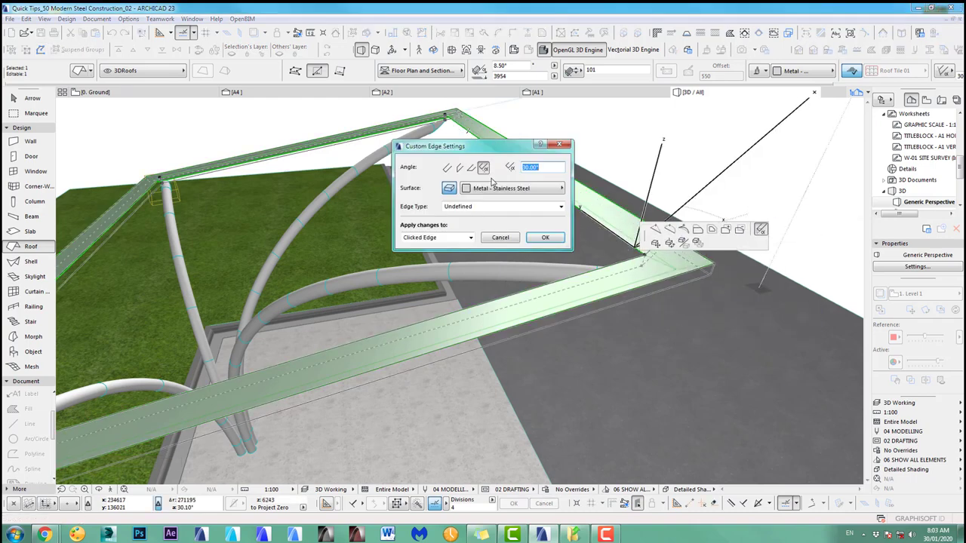
left_click(447, 167)
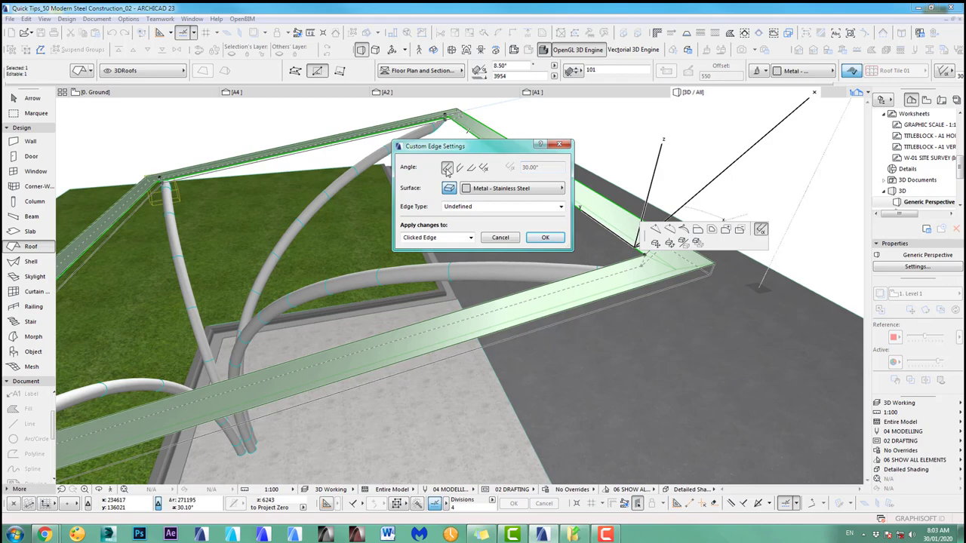
left_click(537, 238)
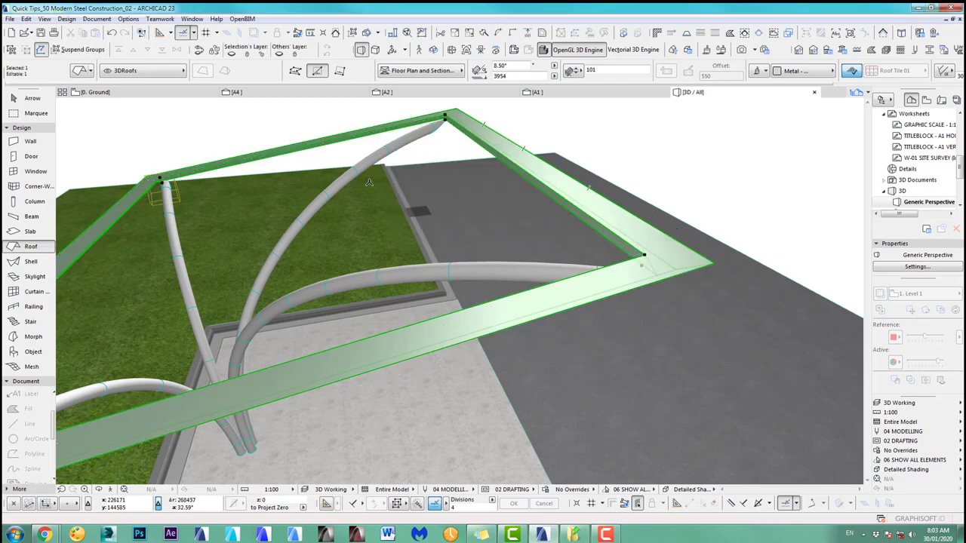
Open the custom edge settings for the roof hole's inner edge beside the corner over the grass
middle_click_drag(393, 190, 436, 192)
scroll(232, 185, "up", 2)
middle_click_drag(238, 195, 357, 229)
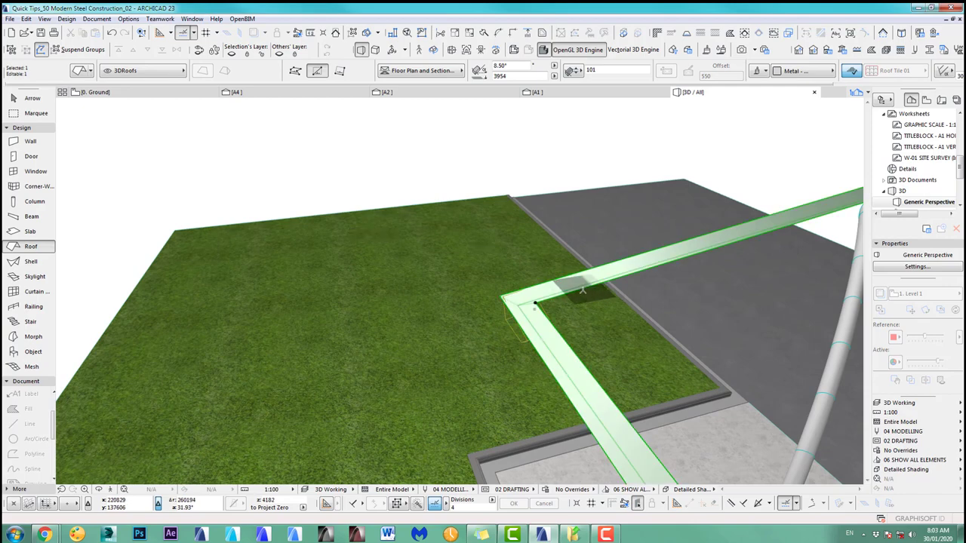
left_click(581, 287)
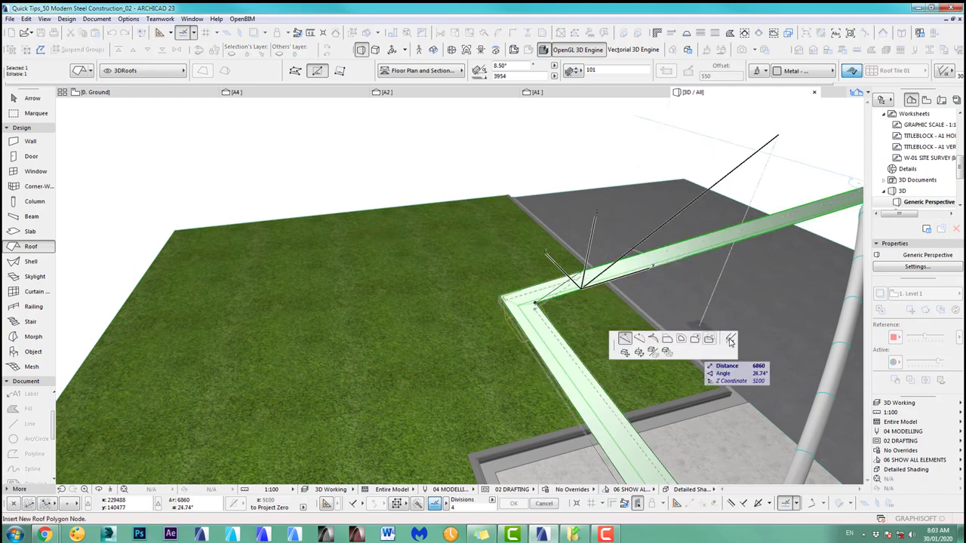
left_click(761, 229)
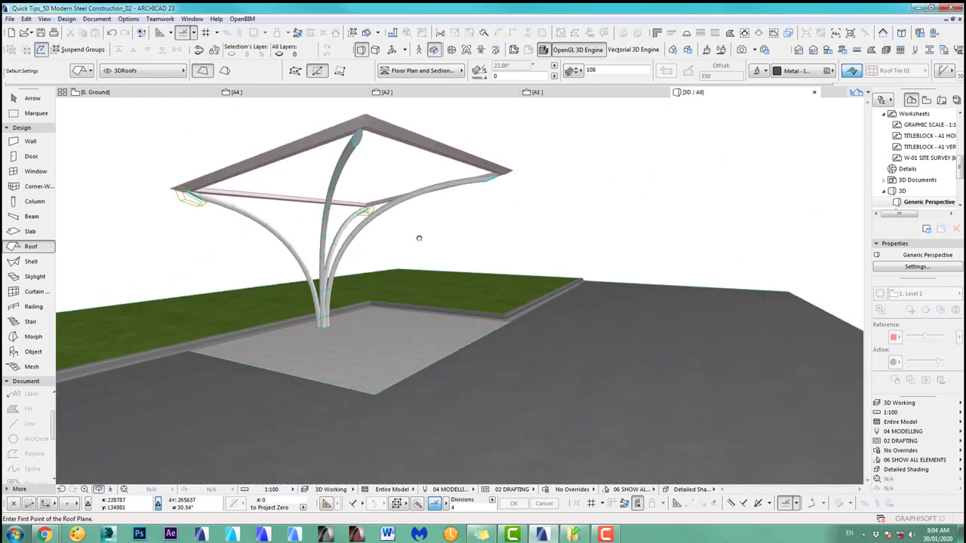
On the ground floor plan, place a 3000 by 1000 mm Solar Shade Straight 23 object at 270° on the paving south of the canopy
key("F2")
scroll(506, 298, "down", 3)
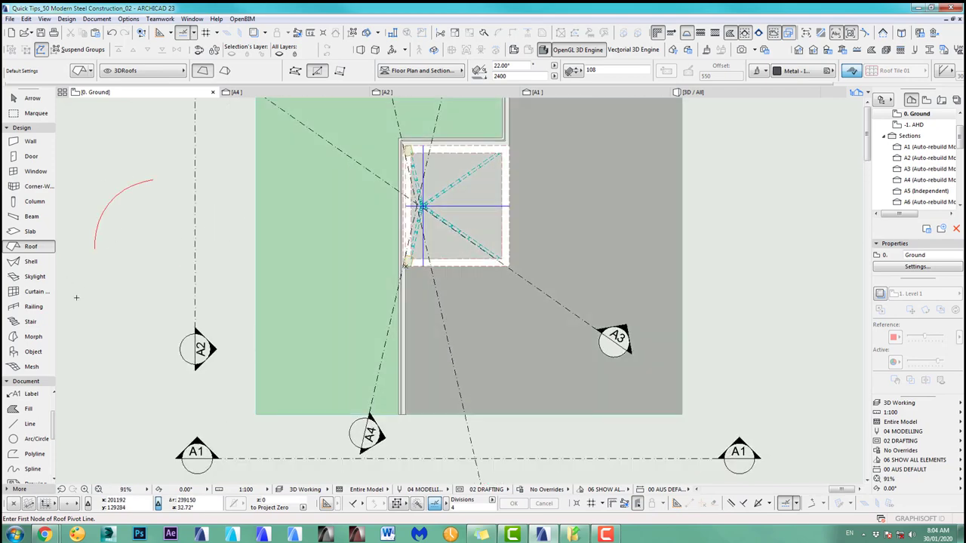
double_click(30, 352)
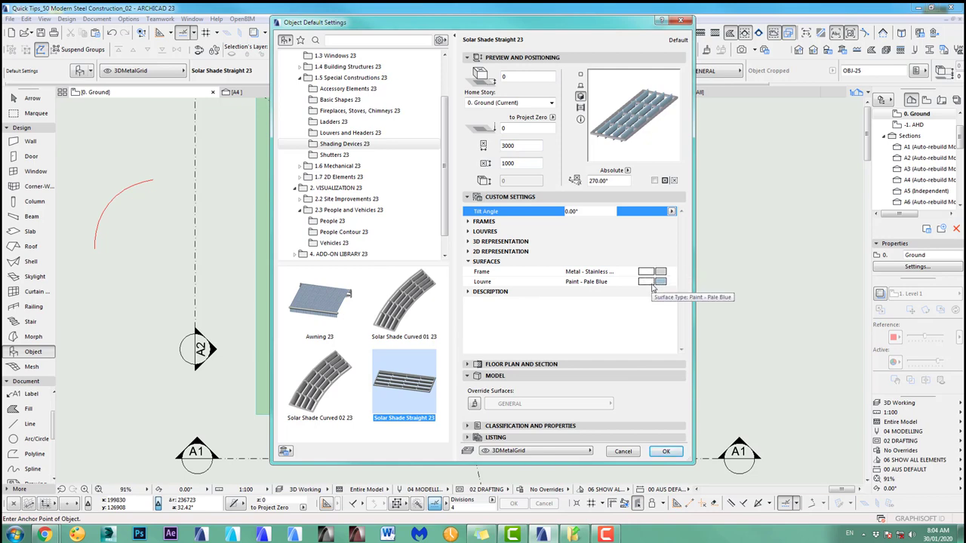
left_click(667, 452)
middle_click_drag(569, 380, 442, 274)
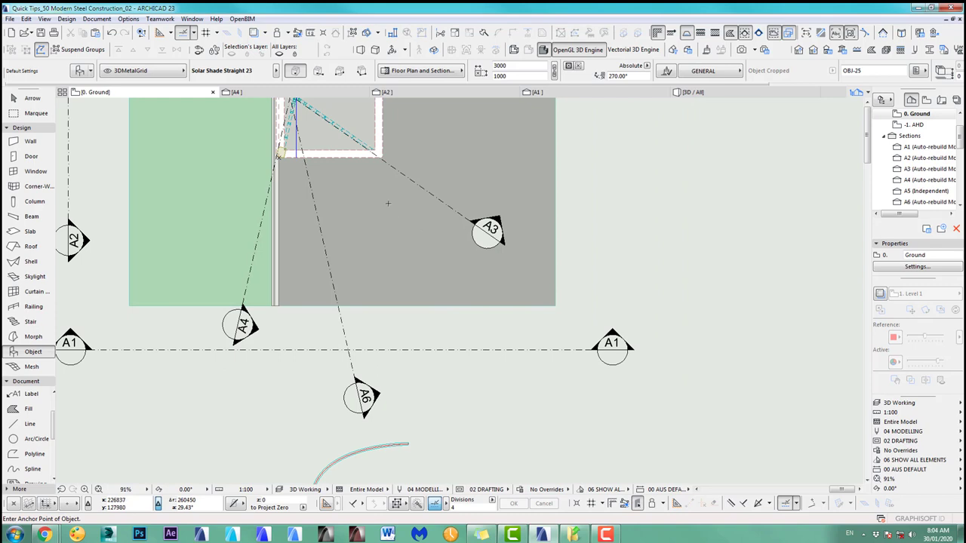
left_click(379, 203)
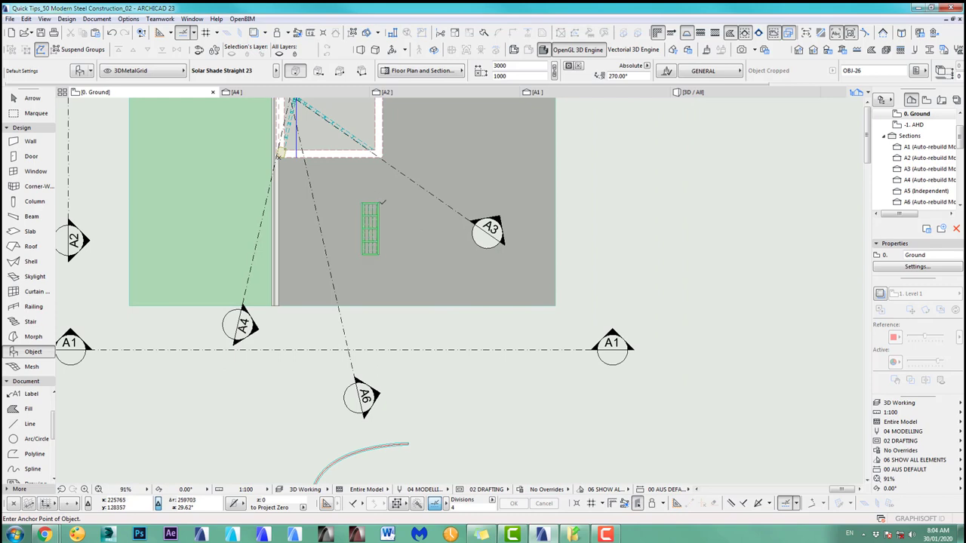
In section A1, move the solar shade from ground level up to the low end of the tilted canopy roof
left_click(631, 94)
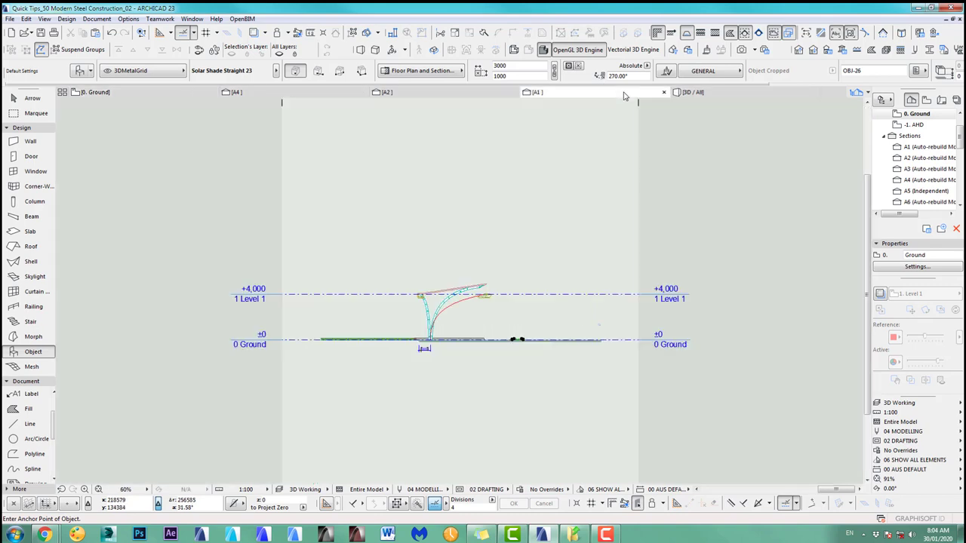
scroll(484, 338, "up", 10)
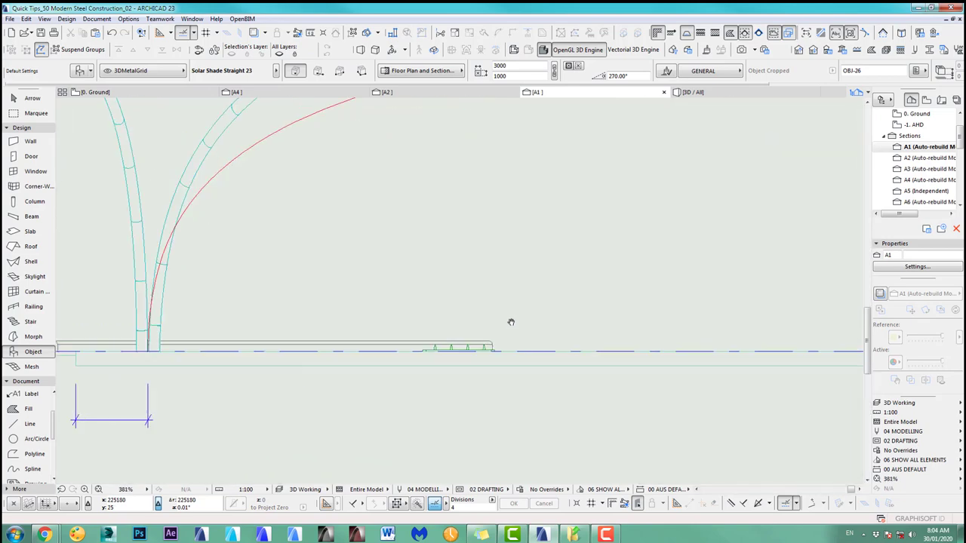
left_click(490, 361)
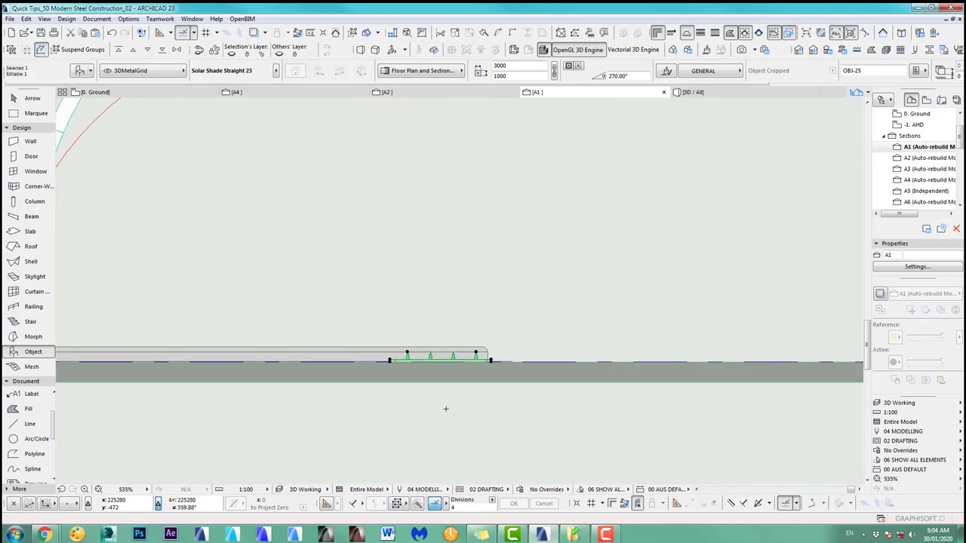
key("ctrl+d")
left_click(390, 361)
scroll(494, 360, "down", 5)
scroll(522, 282, "up", 3)
left_click(407, 238)
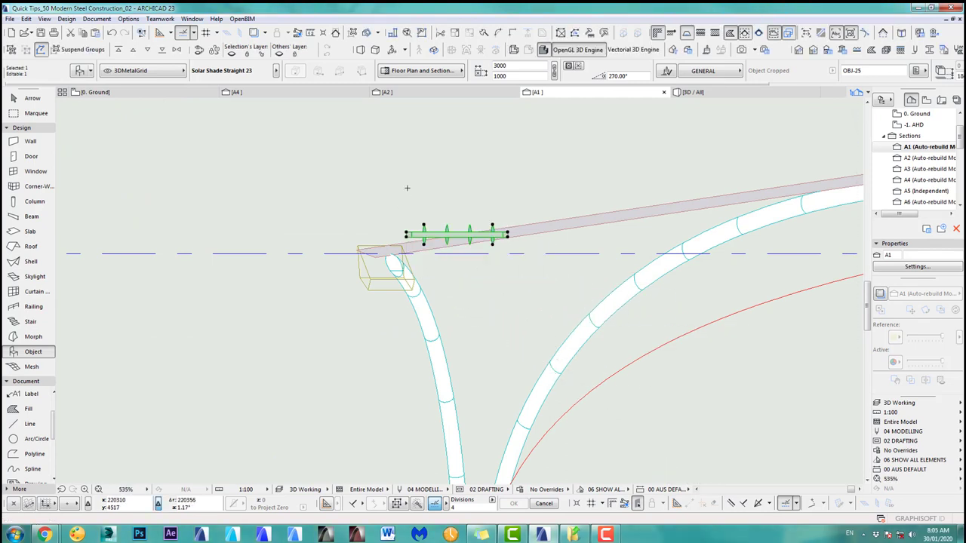
Move section line A1 on the ground floor plan so it cuts through the canopy, and view that section
key("F2")
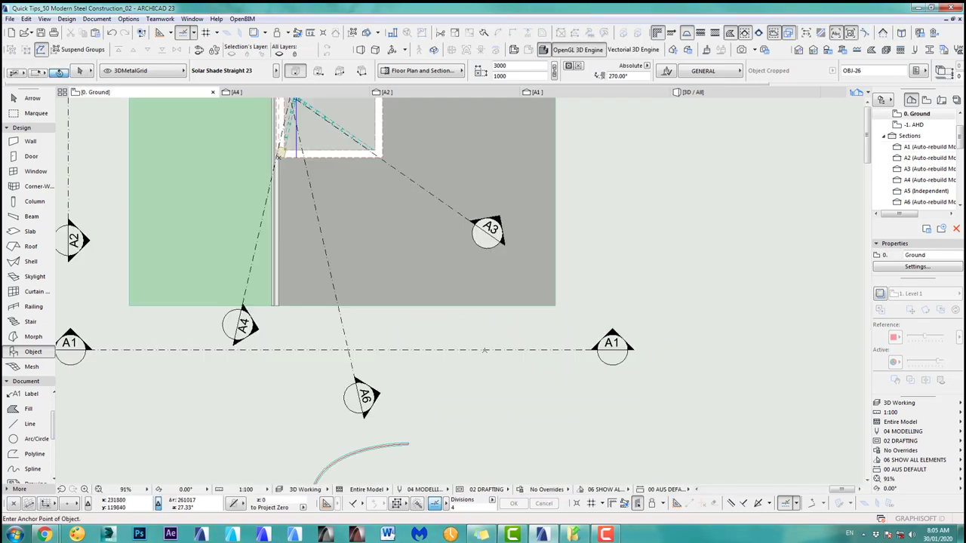
left_click(490, 349, "shift")
key("ctrl+d")
left_click(487, 349)
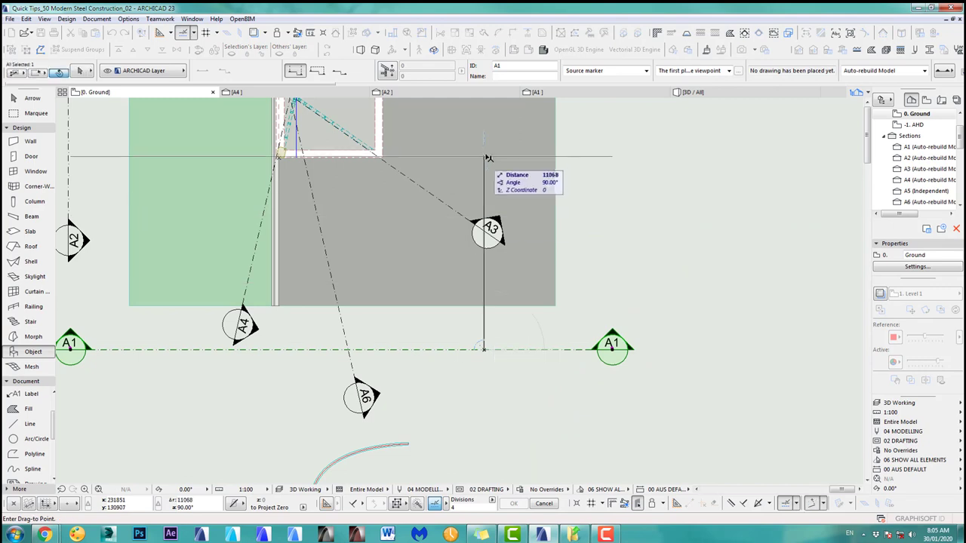
left_click(483, 133)
middle_click_drag(448, 275, 499, 416)
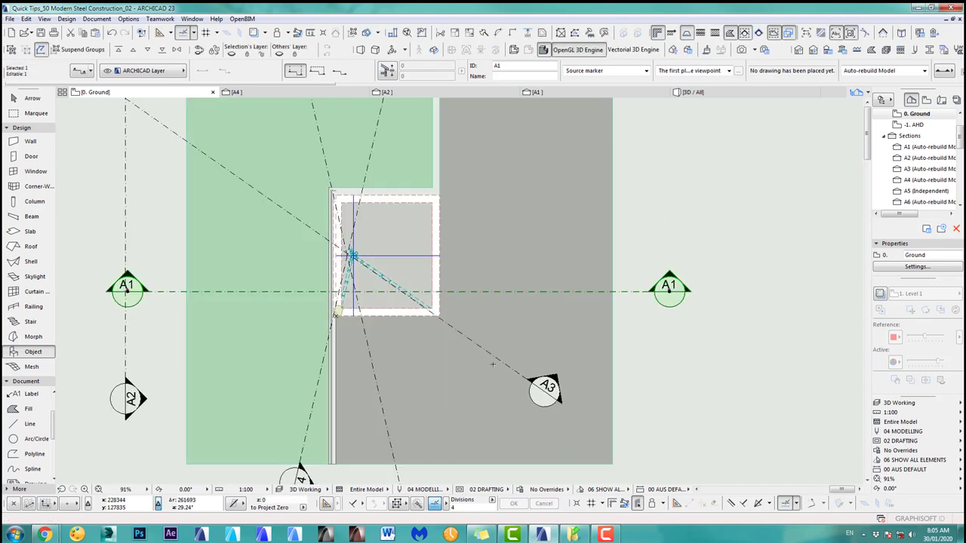
key("Escape")
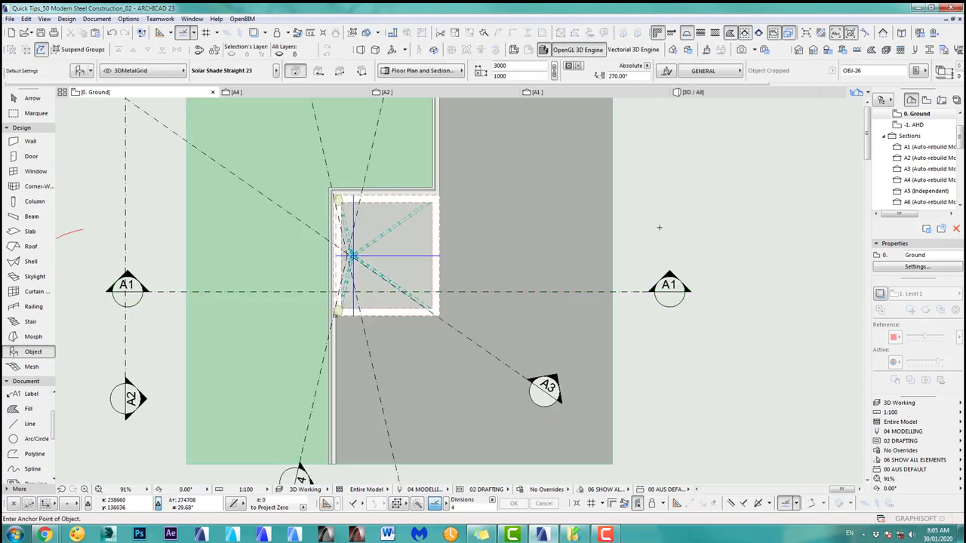
left_click(561, 91)
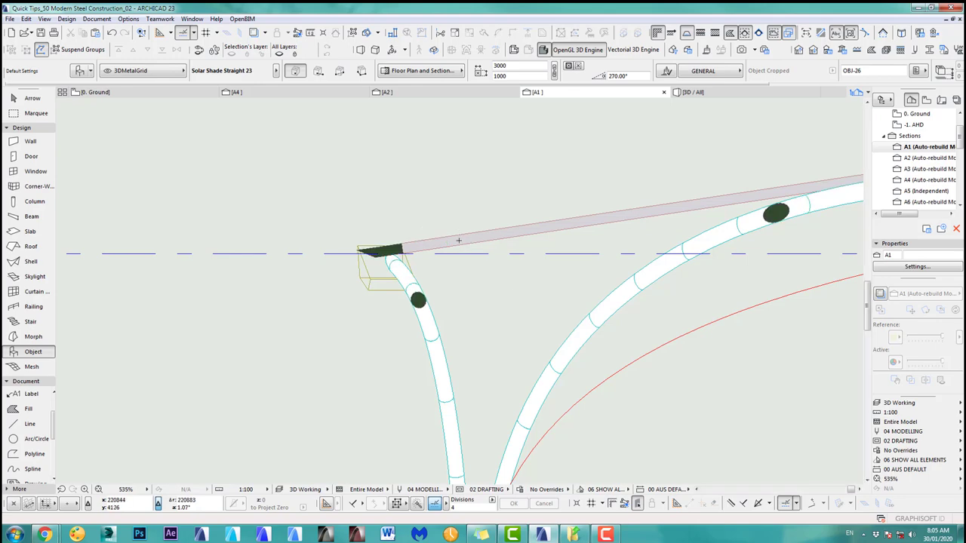
On the Level 1 floor plan, set the solar shade's floor plan display to show on All Stories
key("F2")
scroll(364, 333, "up", 3)
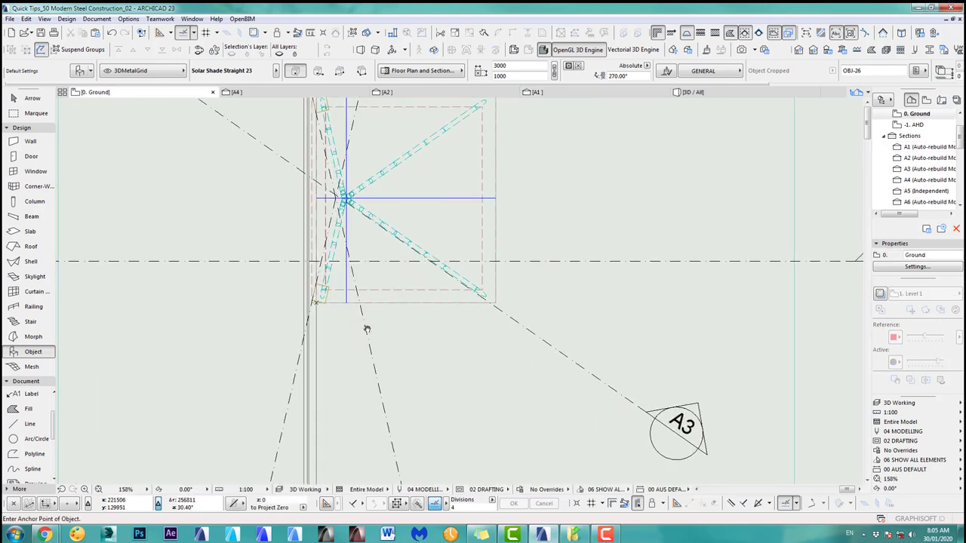
scroll(368, 222, "down", 5)
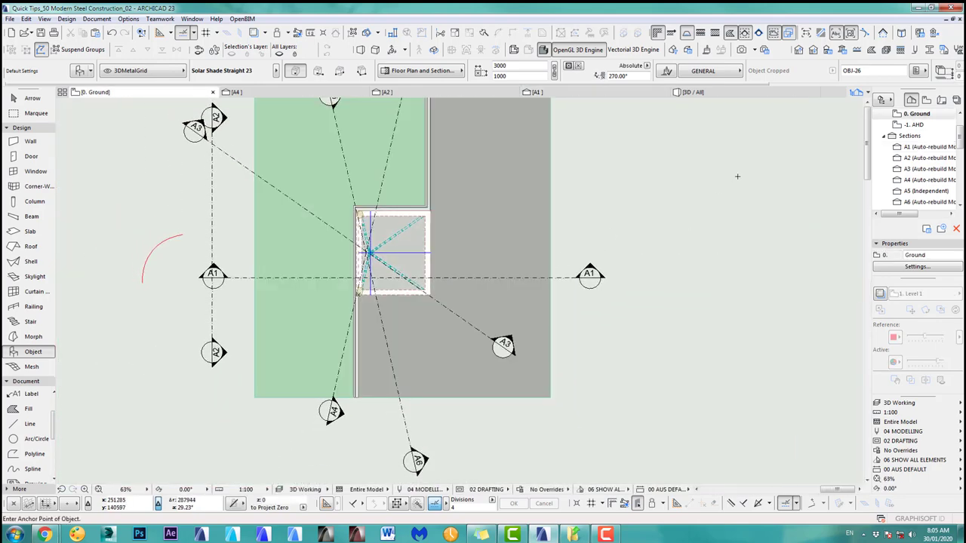
left_click(798, 51)
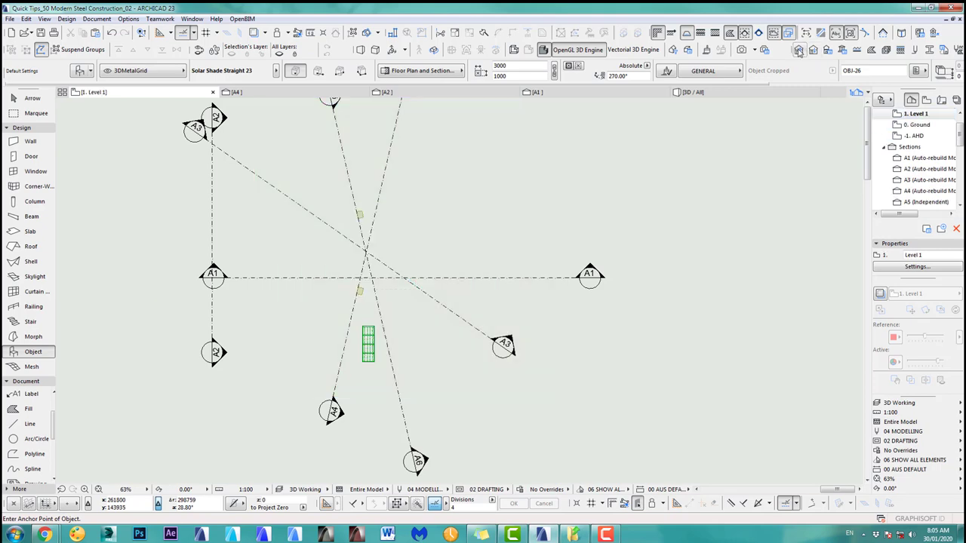
left_click(375, 361)
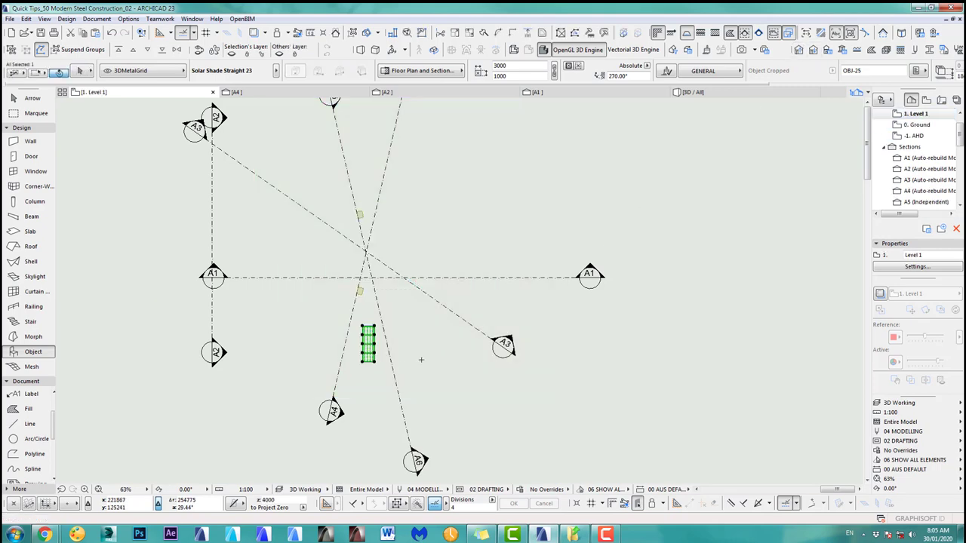
left_click(81, 70)
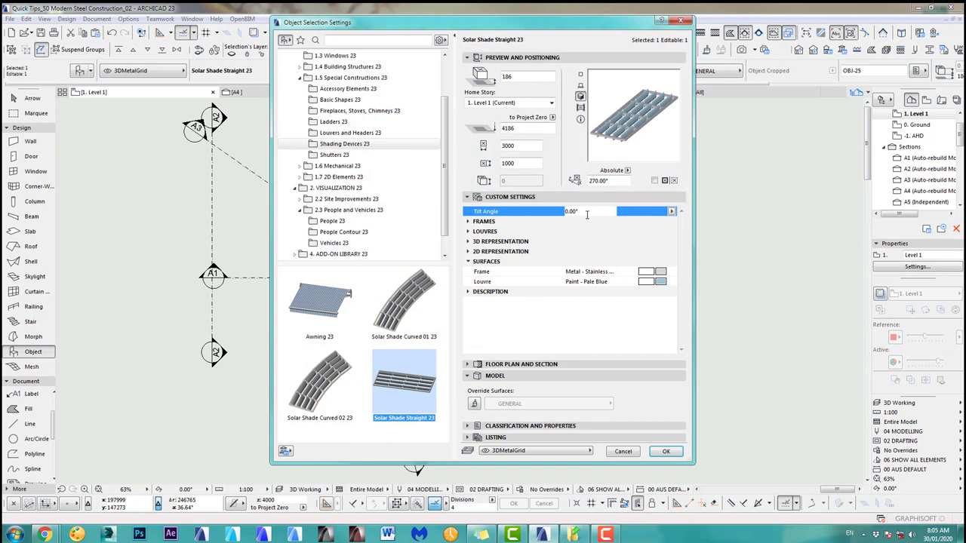
left_click(469, 251)
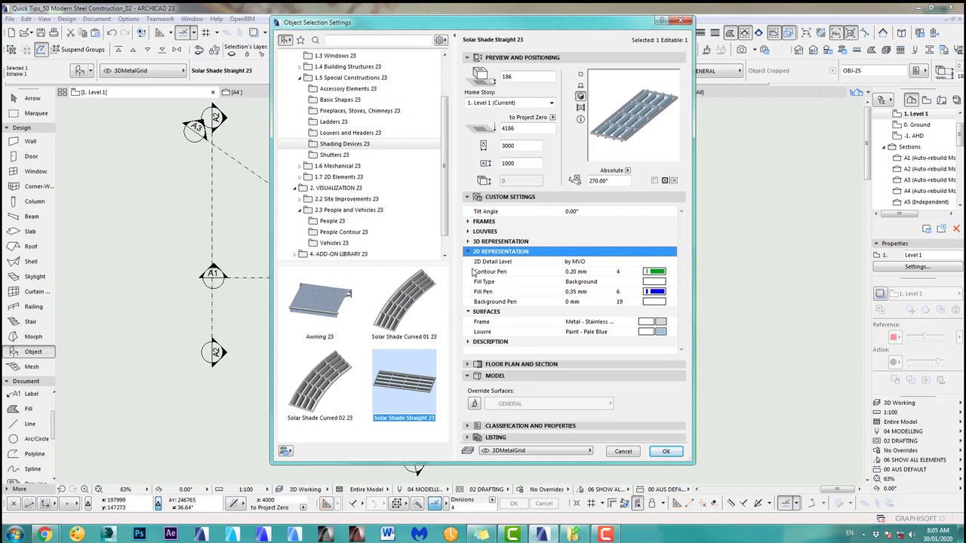
left_click(638, 364)
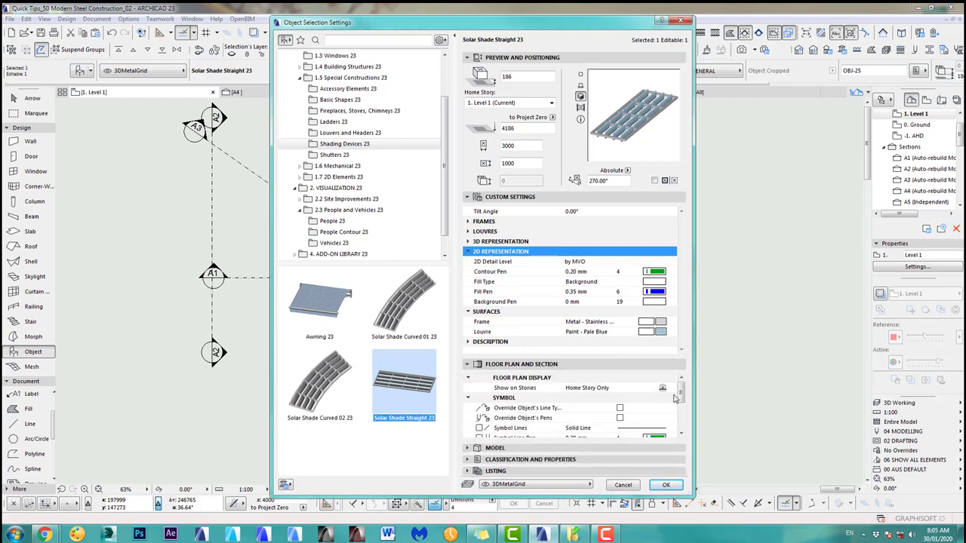
left_click(671, 388)
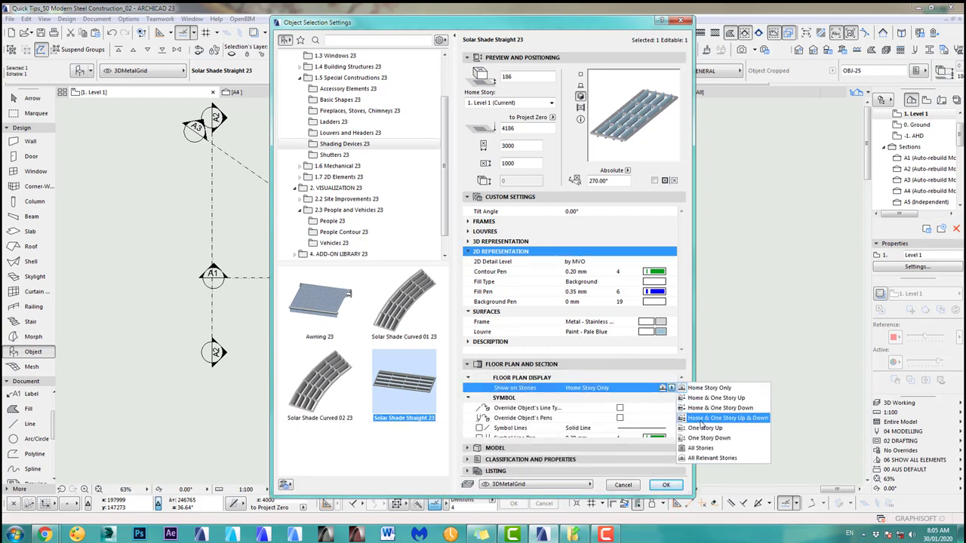
left_click(702, 448)
key("Return")
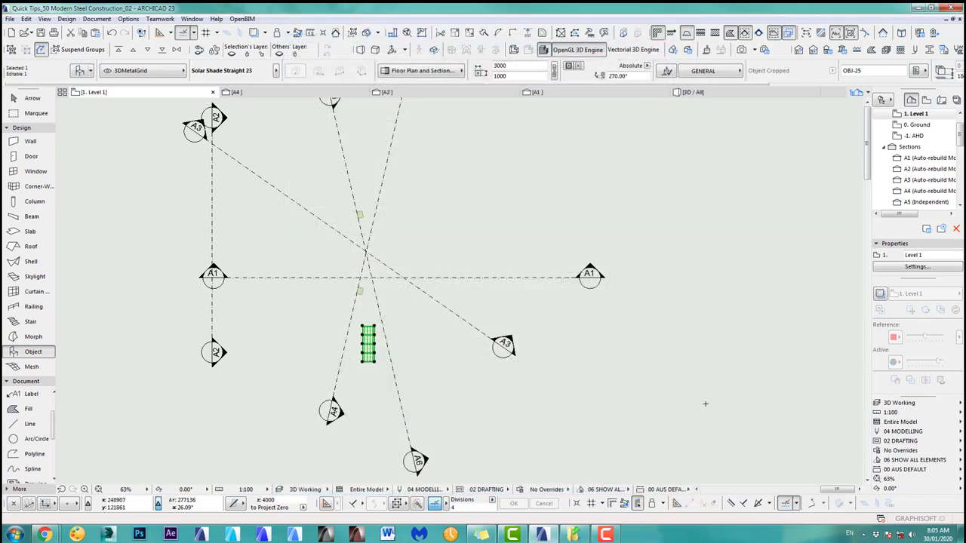
On the ground floor plan, move the solar shade so its southwest corner sits on the roof opening's southwest corner
double_click(917, 125)
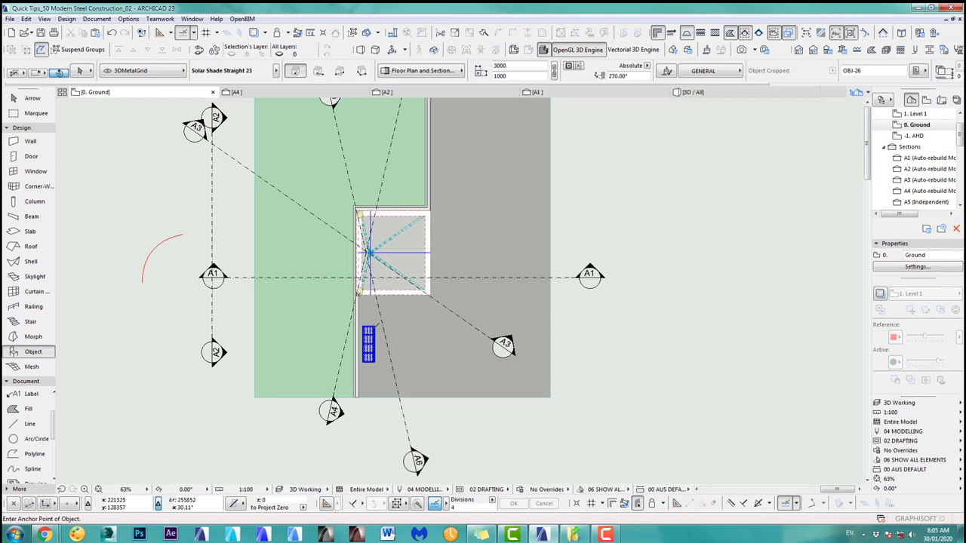
left_click(363, 350, "shift")
key("ctrl+d")
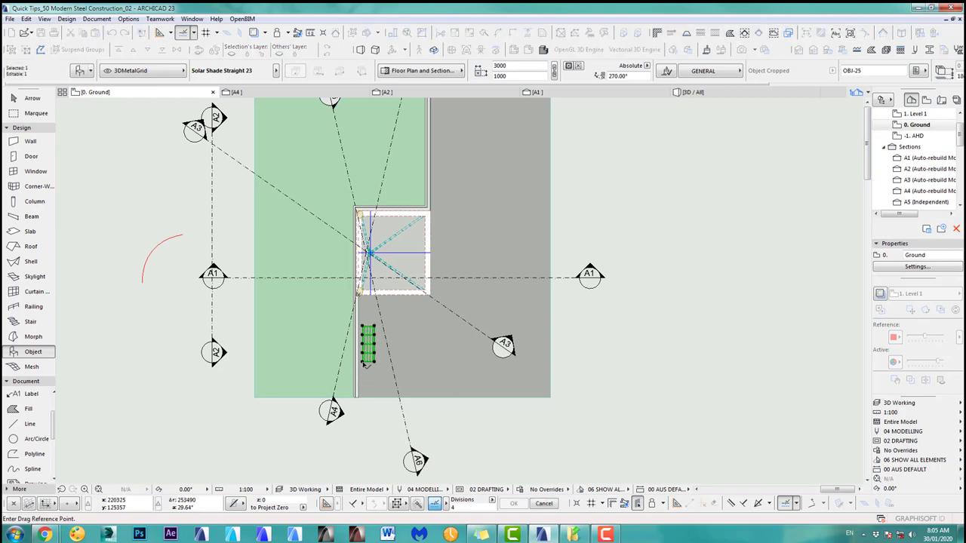
left_click(363, 363)
scroll(355, 266, "up", 3)
scroll(394, 300, "up", 5)
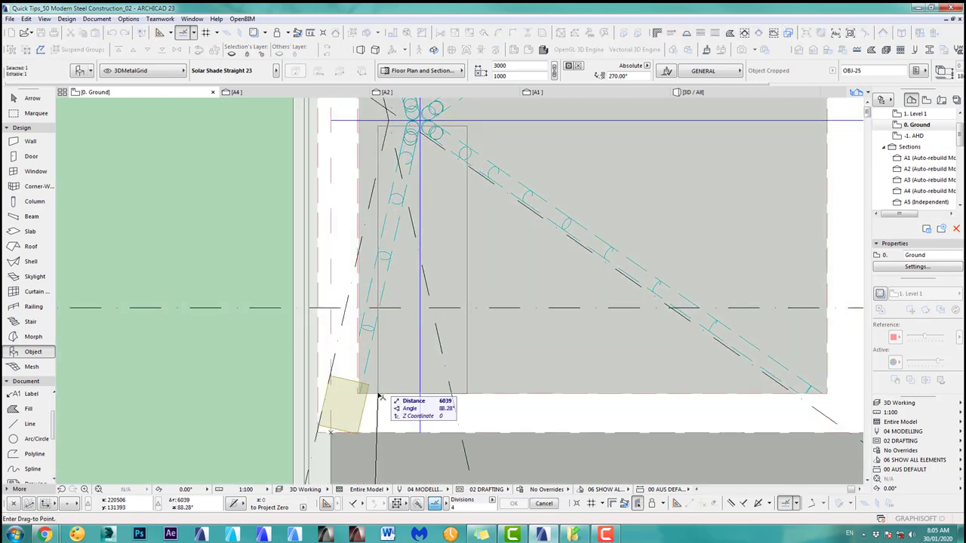
left_click(359, 394)
scroll(359, 394, "down", 3)
middle_click_drag(403, 278, 436, 365)
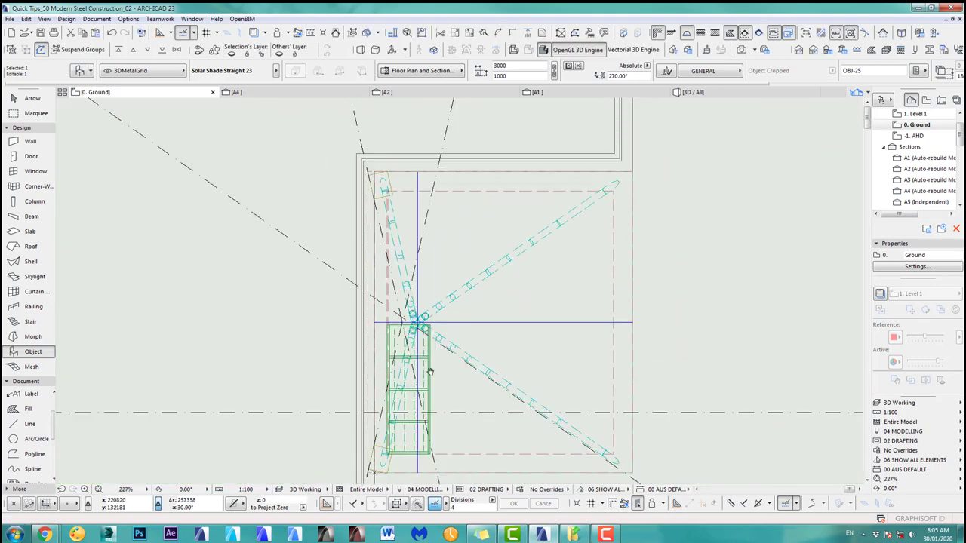
Stretch the solar shade to the opposite corner of the roof opening so it fills the opening, about 6113 by 5259 mm
scroll(446, 323, "up", 3)
left_click(415, 372)
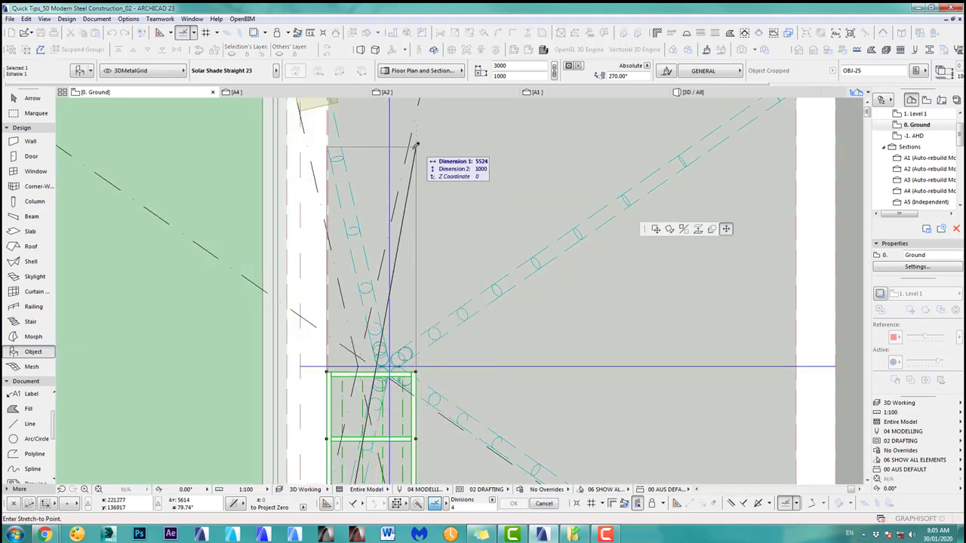
middle_click_drag(480, 138, 316, 209)
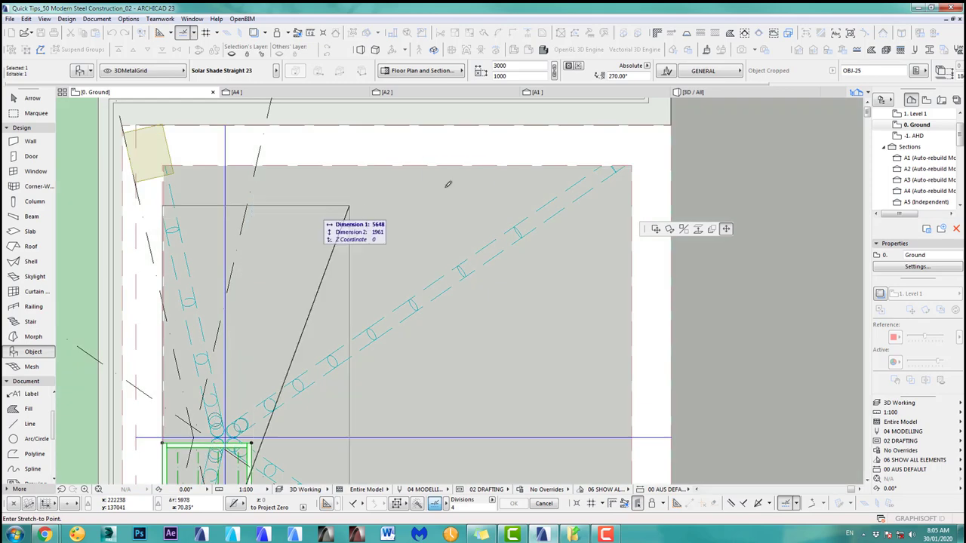
left_click(633, 166)
scroll(687, 263, "down", 3)
middle_click_drag(687, 262, 627, 203)
key("Escape")
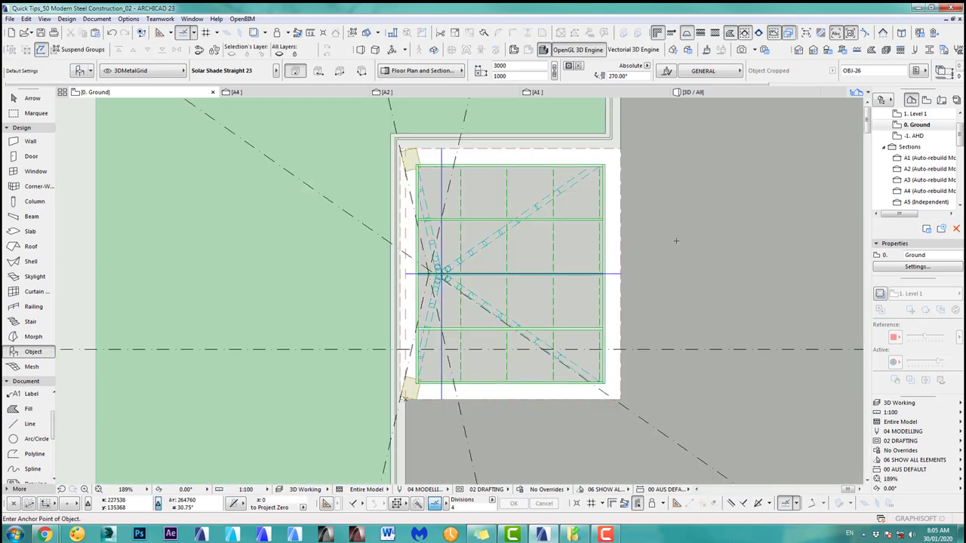
In the 3D view, set the solar shade's tilt angle to 10°
key("F3")
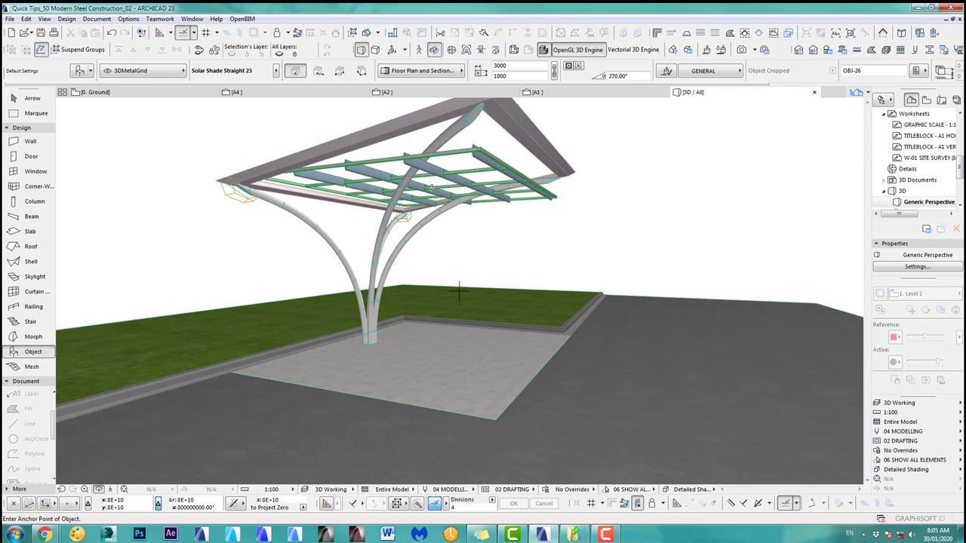
middle_click_drag(382, 202, 264, 202, "shift")
left_click(32, 98)
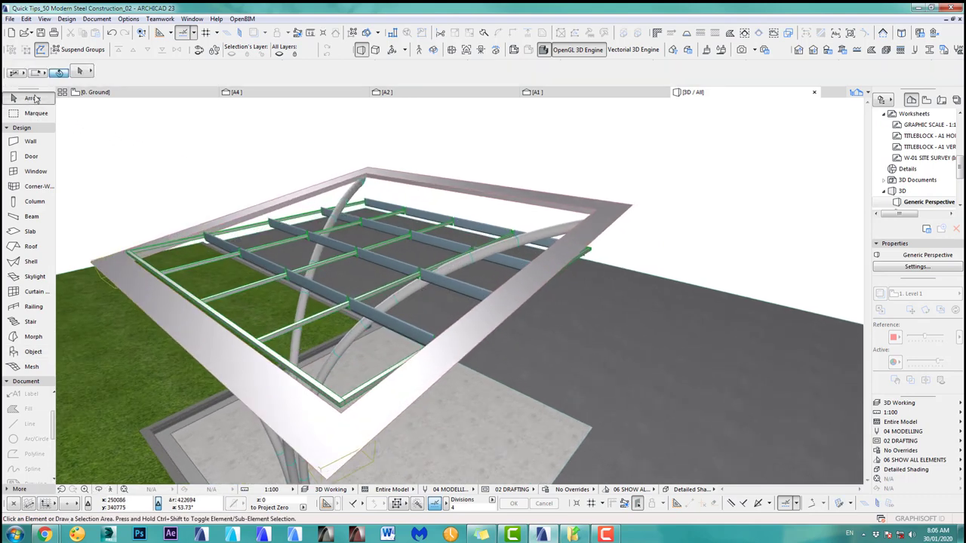
left_click(343, 405)
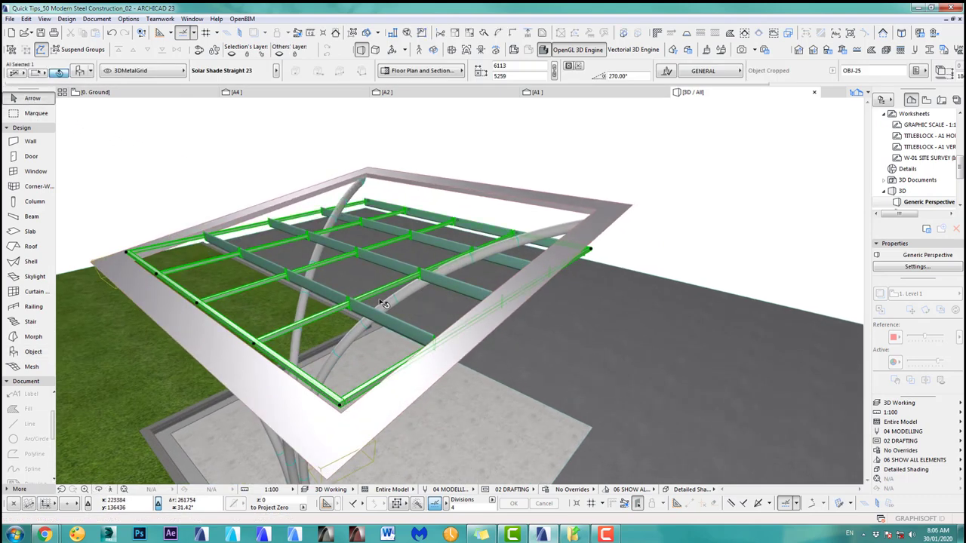
left_click(79, 71)
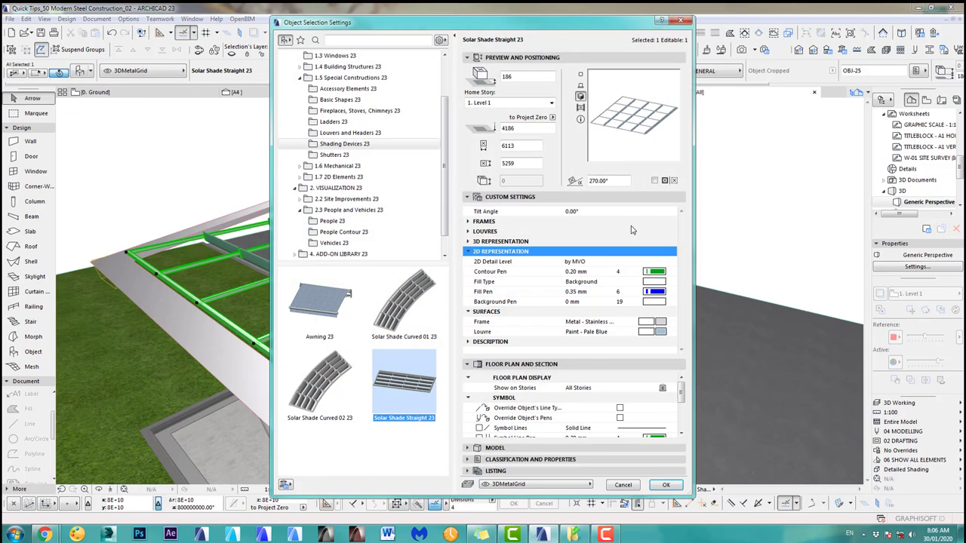
left_click(588, 215)
type("10")
key("Return")
Lower the solar shade in 3D so its near corner meets the inner corner at the low end of the roof opening
scroll(353, 412, "up", 5)
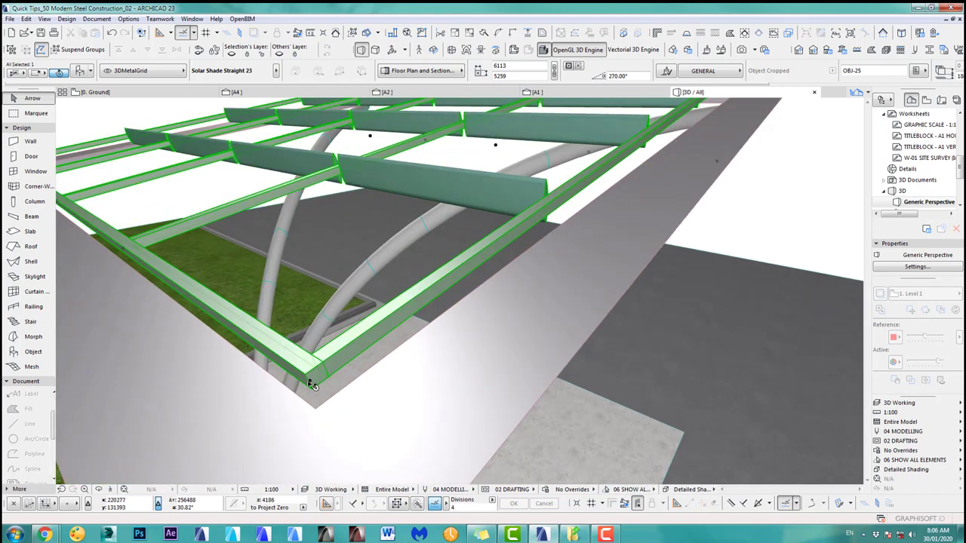
left_click(310, 382)
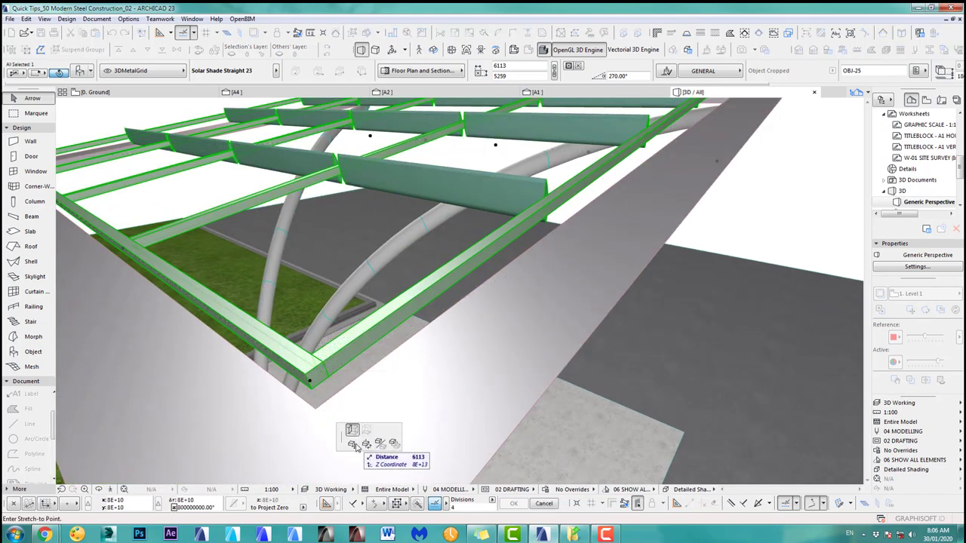
left_click(355, 447)
left_click(383, 359)
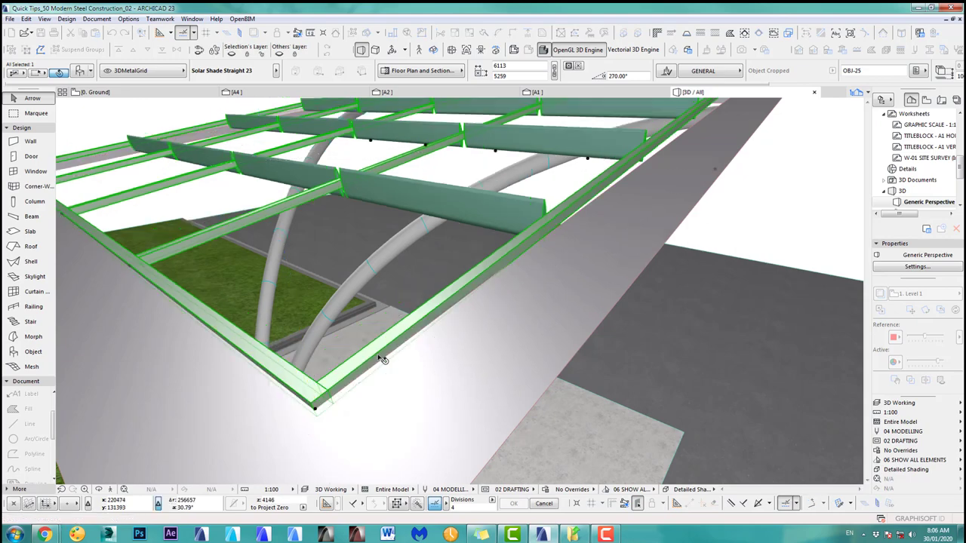
scroll(383, 359, "down", 8)
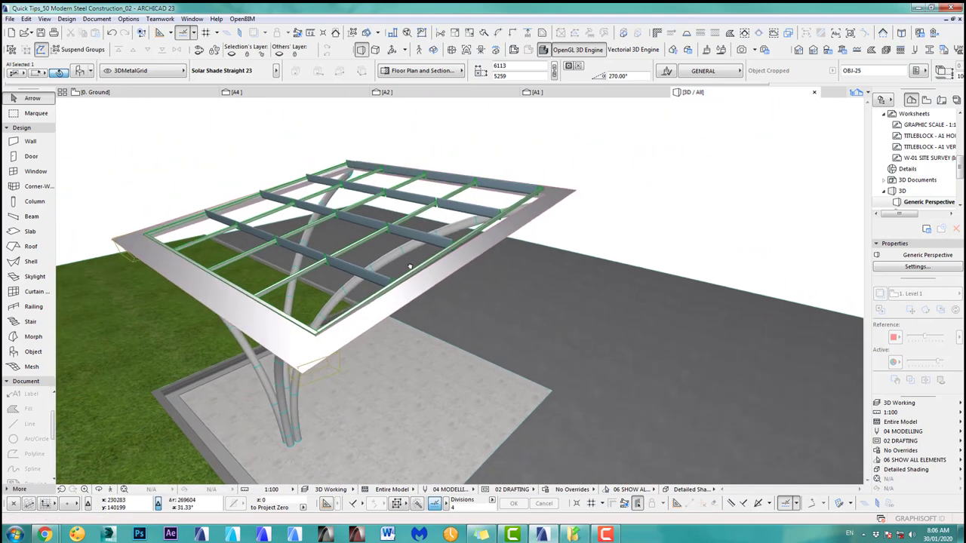
Check the canopy roof's pitch and set the solar shade's tilt angle to 8.5° to match it
left_click(576, 190)
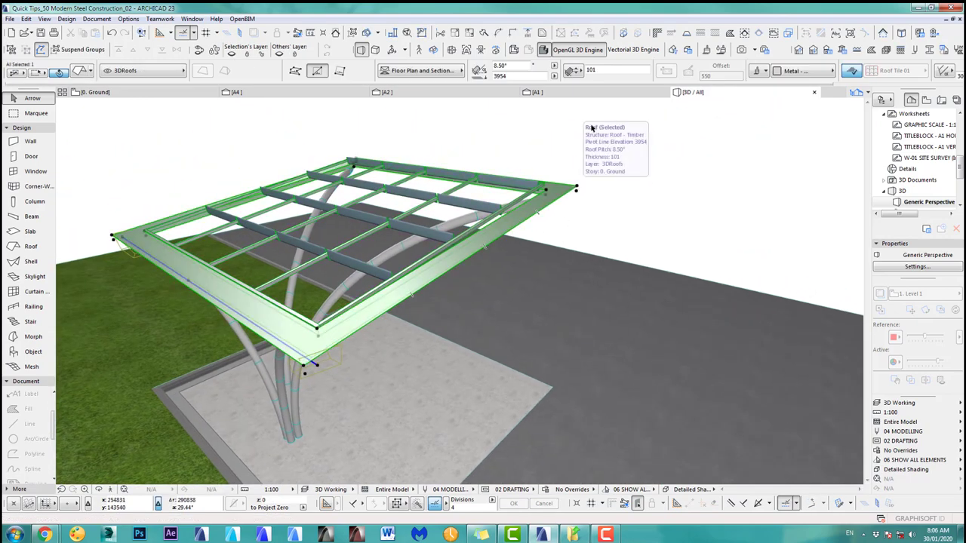
left_click(591, 170)
left_click(535, 192)
left_click(538, 194)
left_click(60, 72)
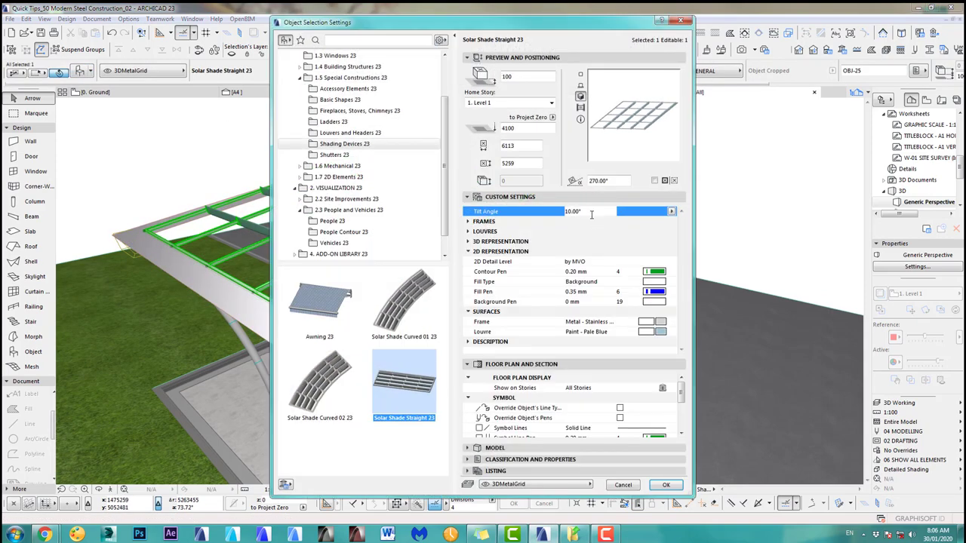
left_click(517, 215)
type("8.5")
key("Return")
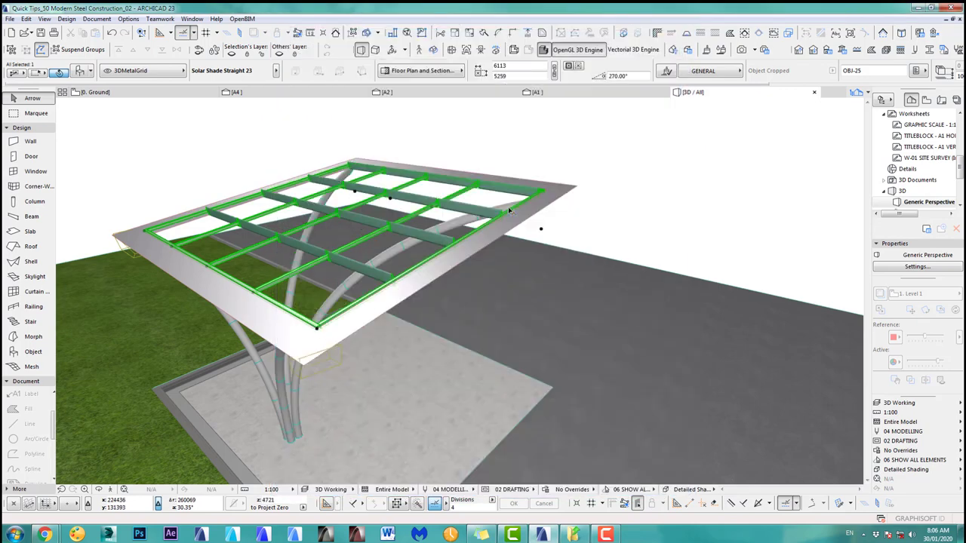
Examine how the tilted solar shade sits against the roof frame at the high and low corners of the opening
scroll(500, 181, "up", 2)
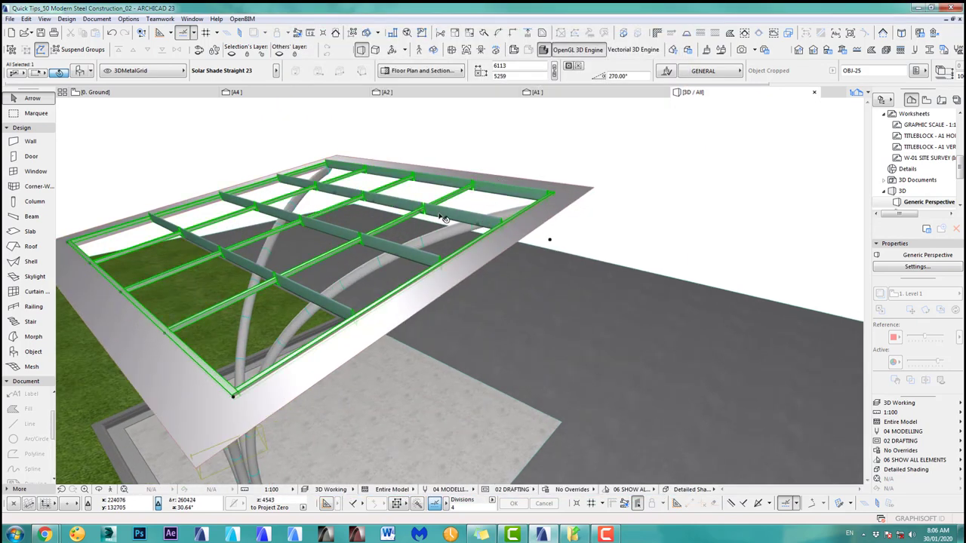
scroll(508, 189, "up", 2)
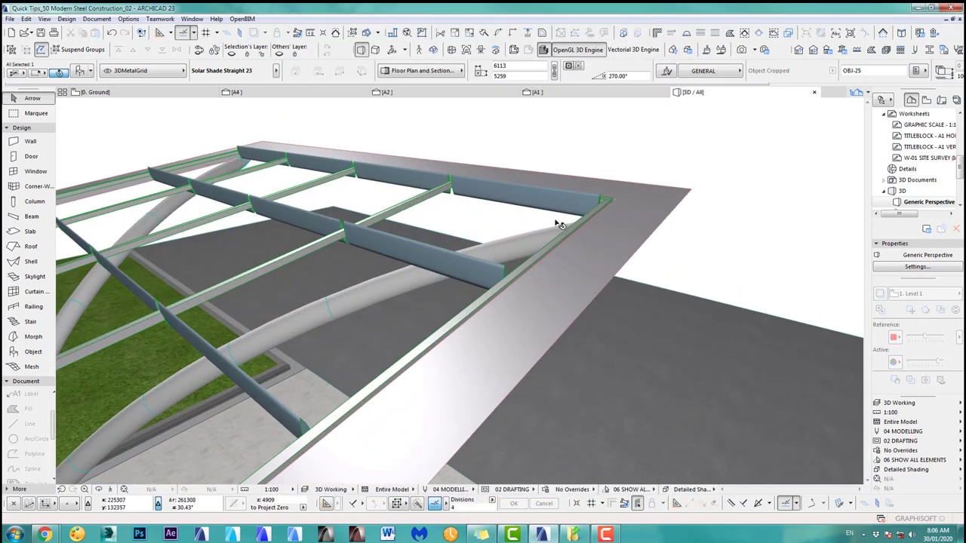
scroll(562, 211, "up", 2)
scroll(588, 261, "down", 2)
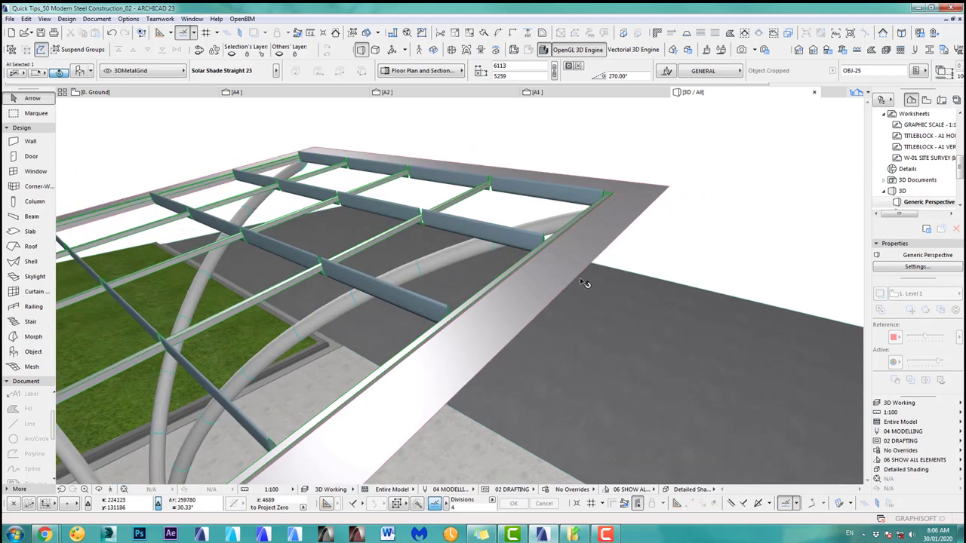
middle_click_drag(606, 323, 459, 289, "shift")
middle_click_drag(613, 345, 617, 349, "shift")
middle_click_drag(468, 212, 552, 307, "shift")
scroll(516, 260, "up", 5)
middle_click_drag(518, 265, 468, 277)
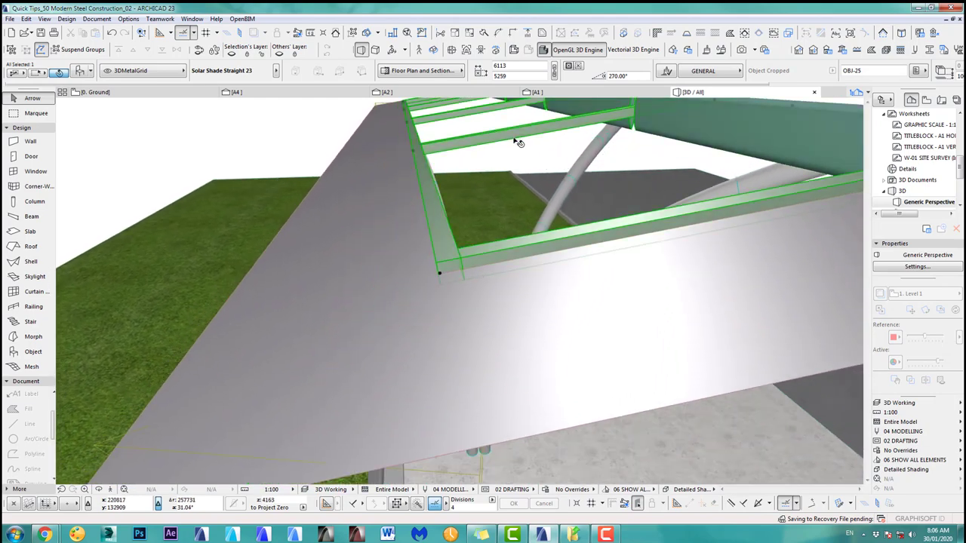
Elevate the selected solar shade by -100 mm to sink it into the roof frame
mouse_move(518, 142)
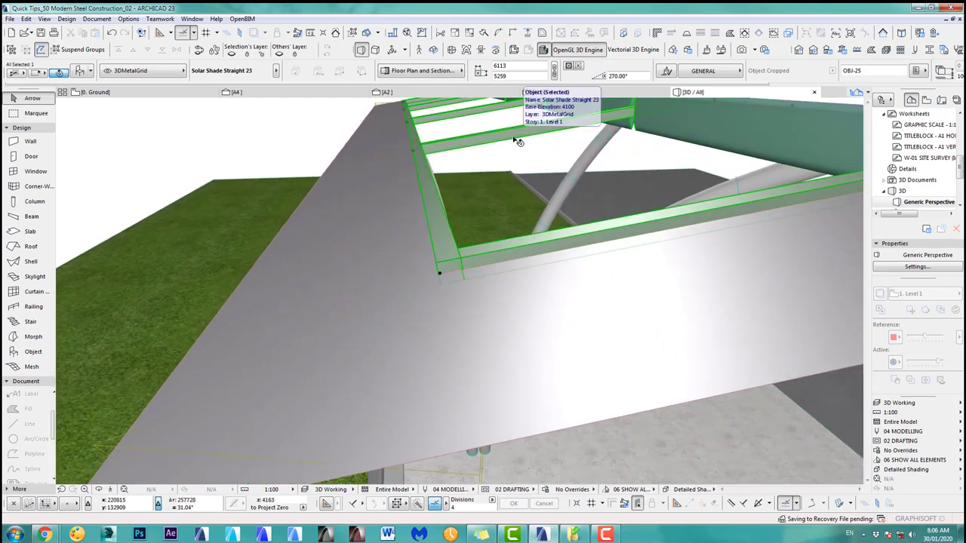
key("ctrl+9")
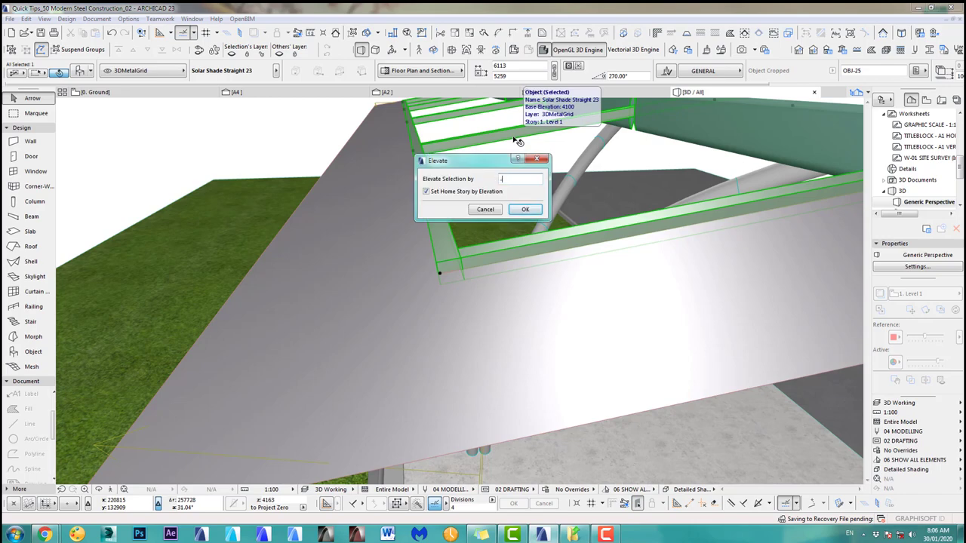
type("-100")
key("Return")
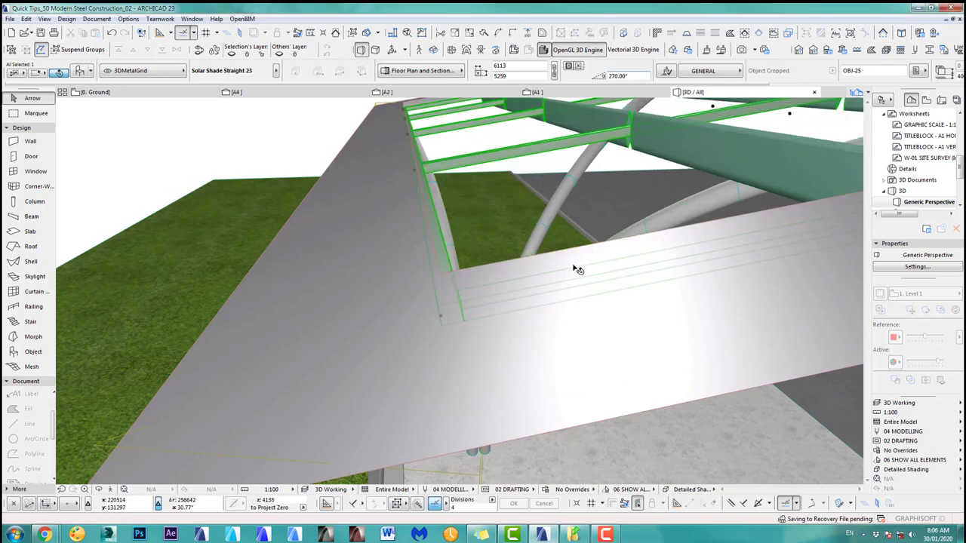
Elevate the selected solar shade by 50 mm to raise it within the roof frame
scroll(578, 267, "down", 2)
middle_click_drag(579, 267, 458, 218)
key("ctrl+9")
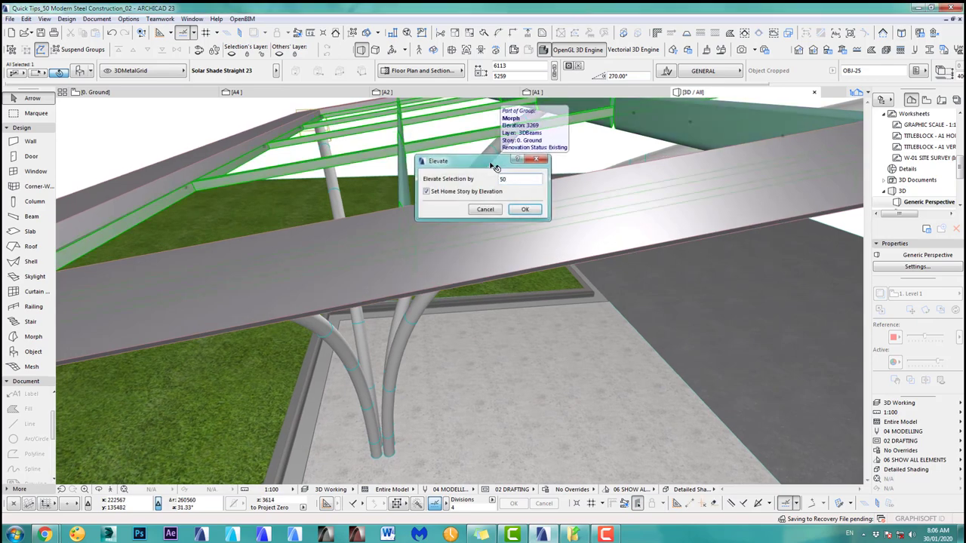
key("Return")
middle_click_drag(609, 214, 596, 233, "shift")
scroll(596, 231, "up", 2)
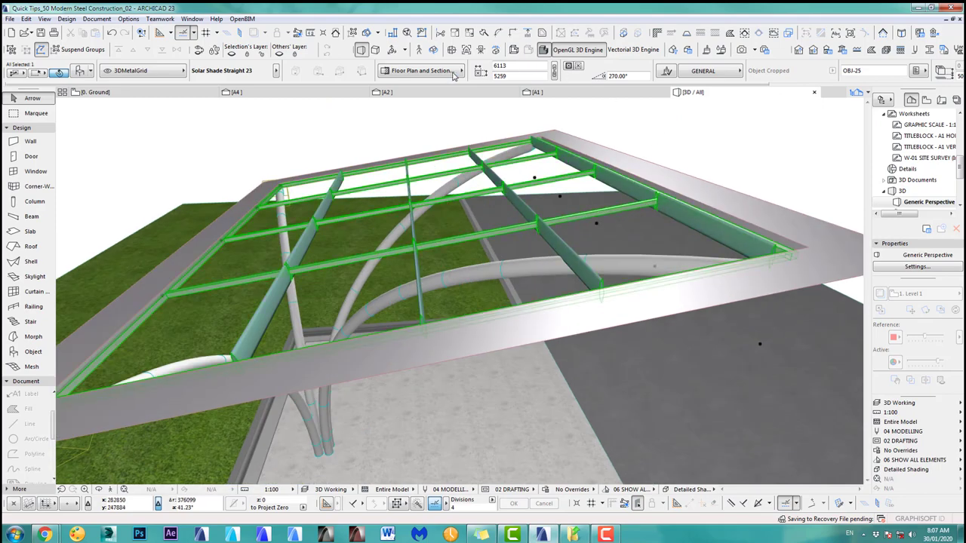
In section A1, measure the gap between the solar shade's high end and the inner face of the roof frame
left_click(537, 92)
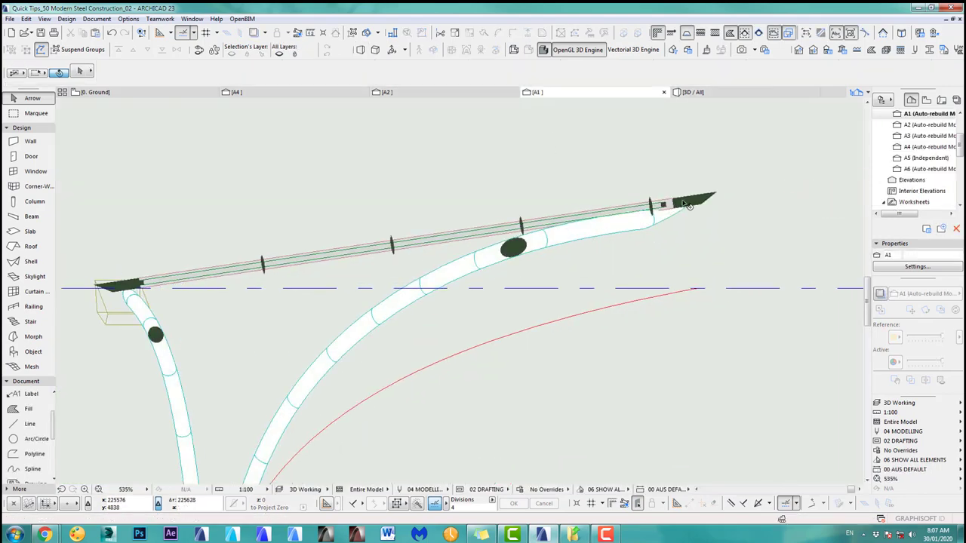
scroll(687, 205, "up", 6)
left_click(617, 230)
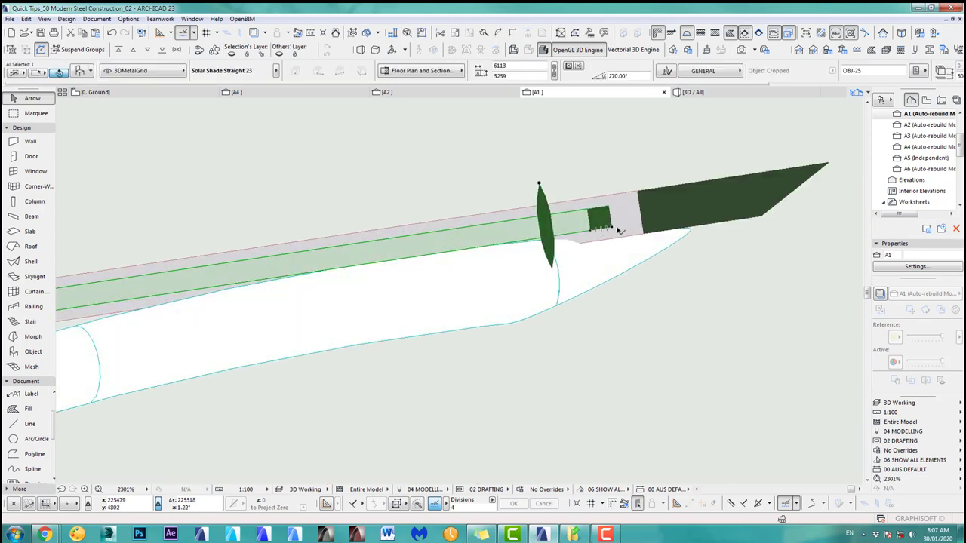
left_click(613, 228)
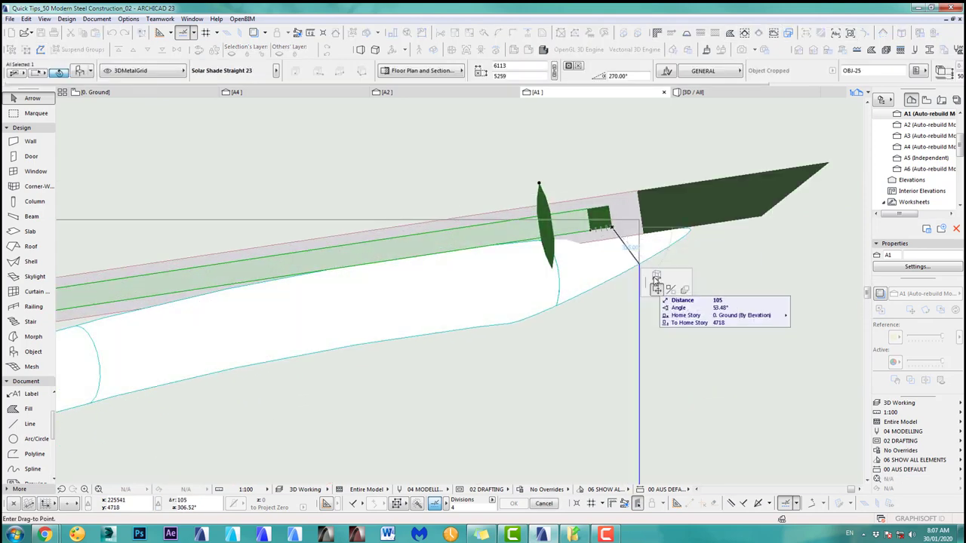
left_click(640, 198)
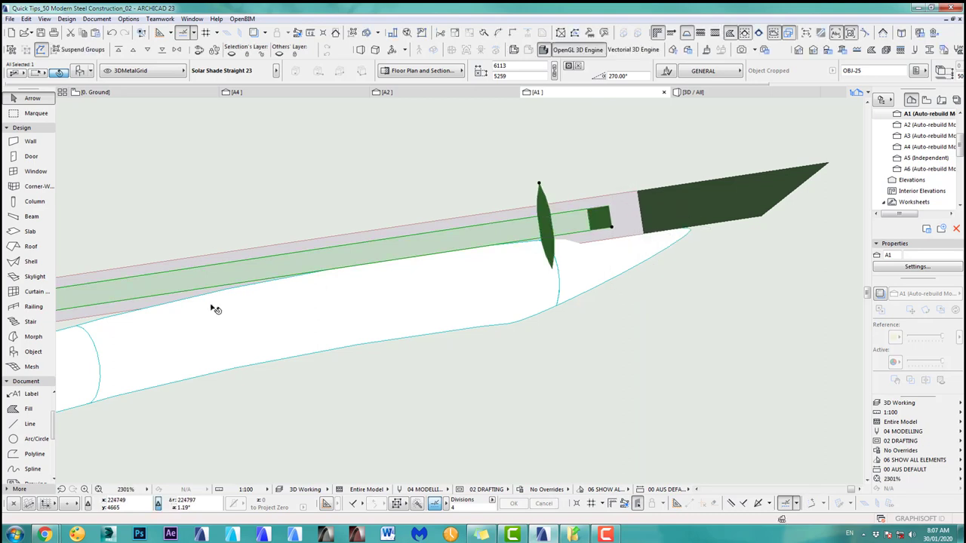
left_click(34, 424)
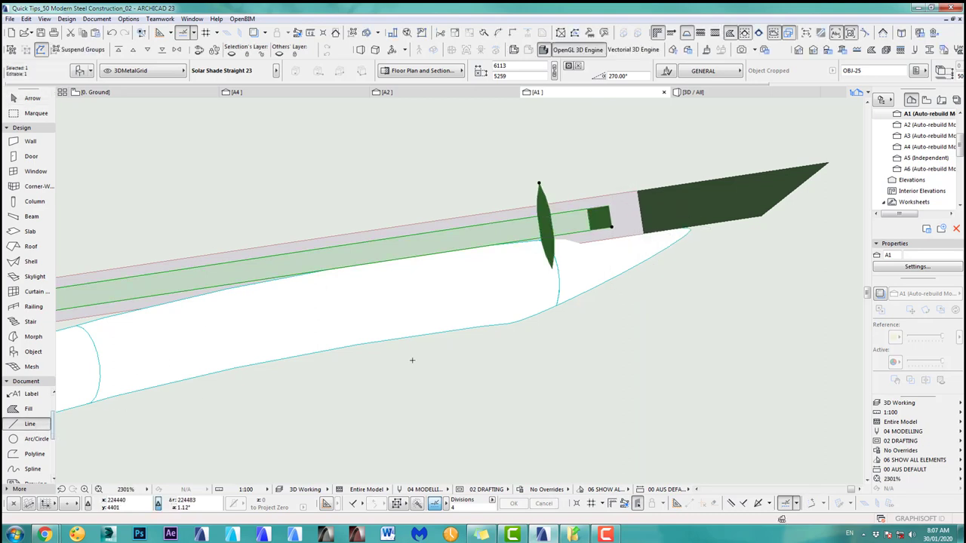
left_click(613, 223)
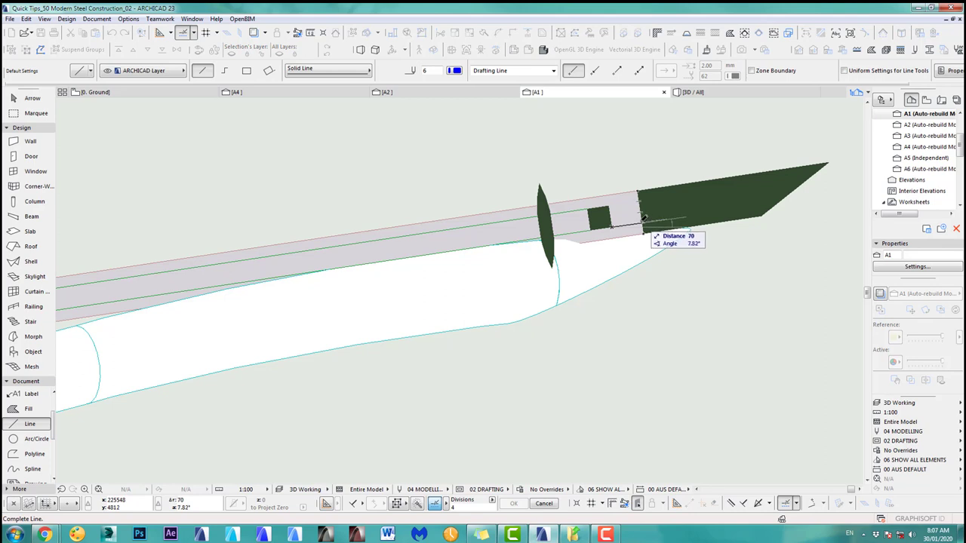
left_click(638, 223)
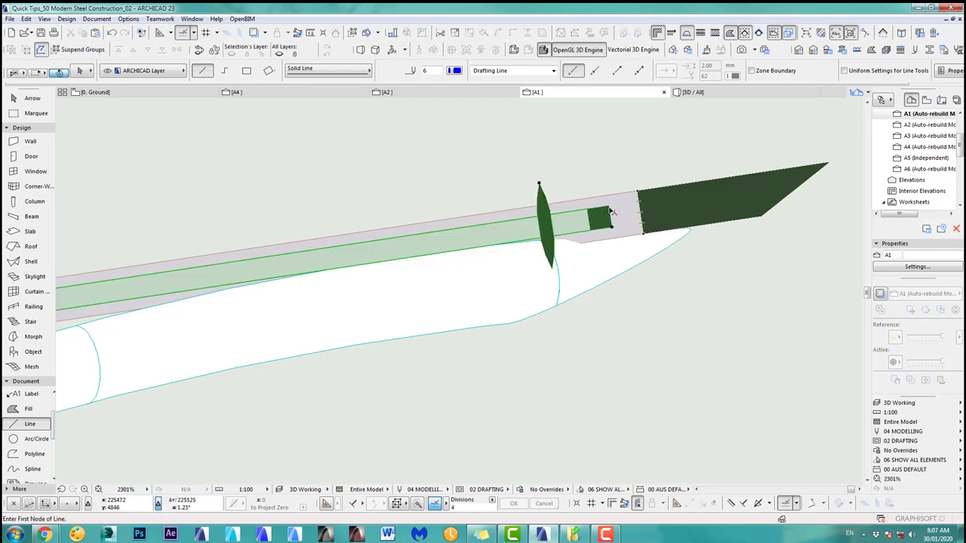
Try setting the solar shade's Dimension 1 to 6180, and undo the change
left_click(608, 213, "shift")
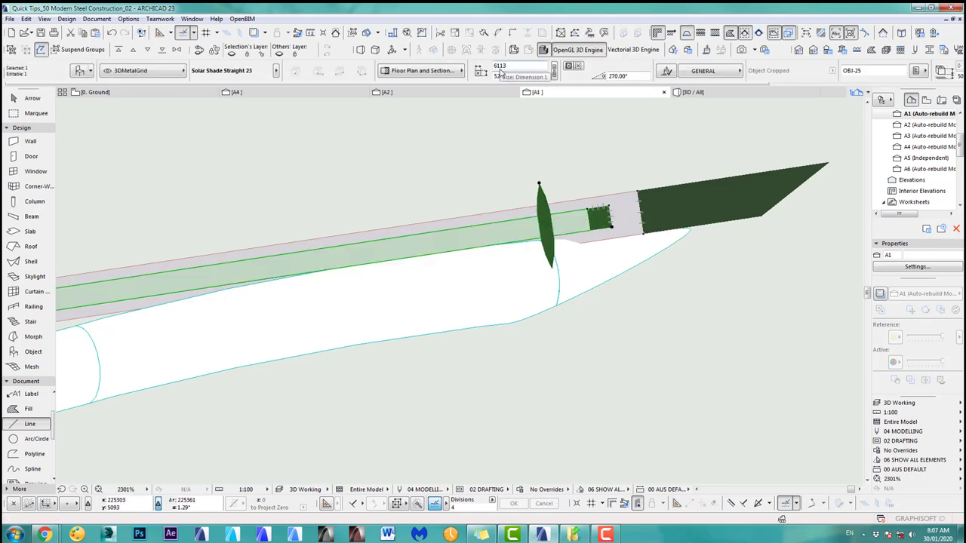
left_click_drag(499, 66, 518, 66)
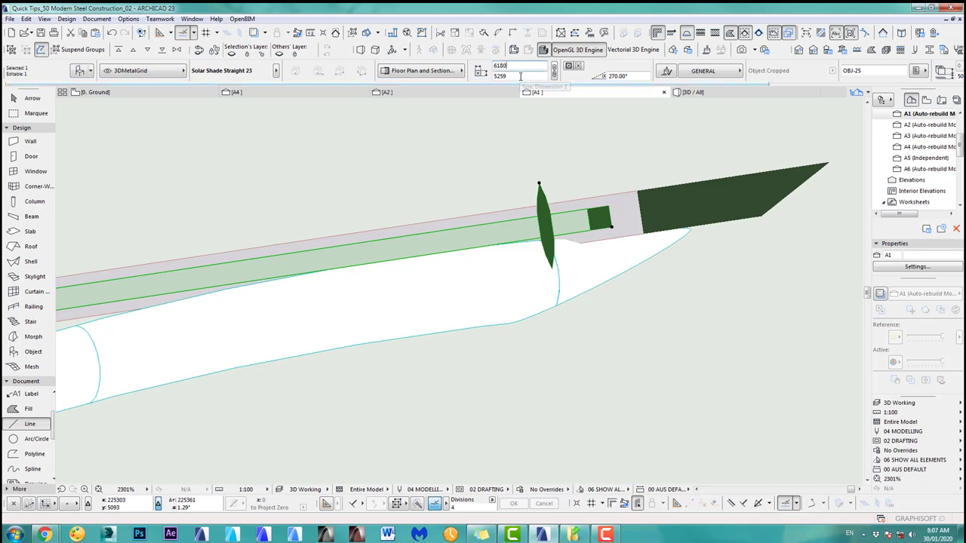
left_click(519, 76)
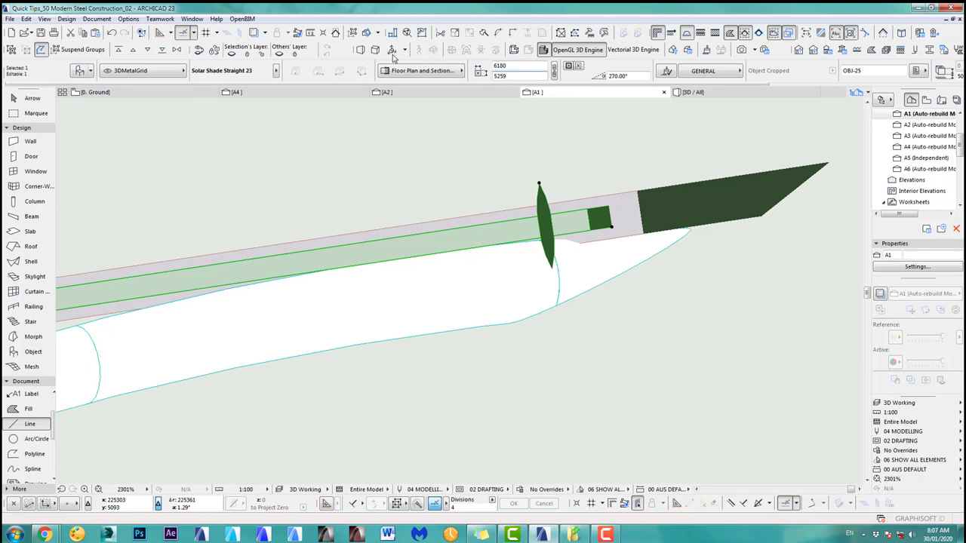
left_click(112, 33)
key("Return")
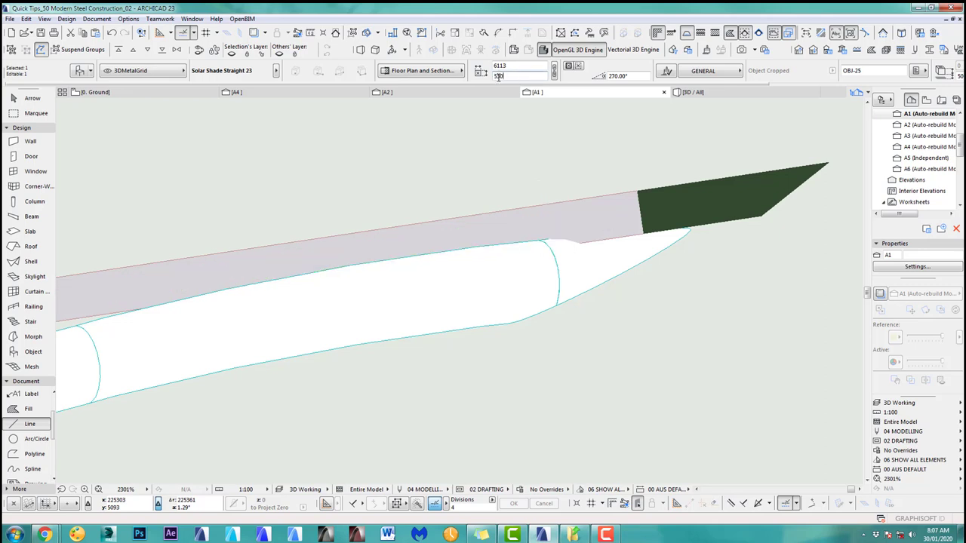
Set the solar shade's Dimension 2 to 5330 and check its fit at the roof's high end in 3D
left_click(500, 76)
type("5330")
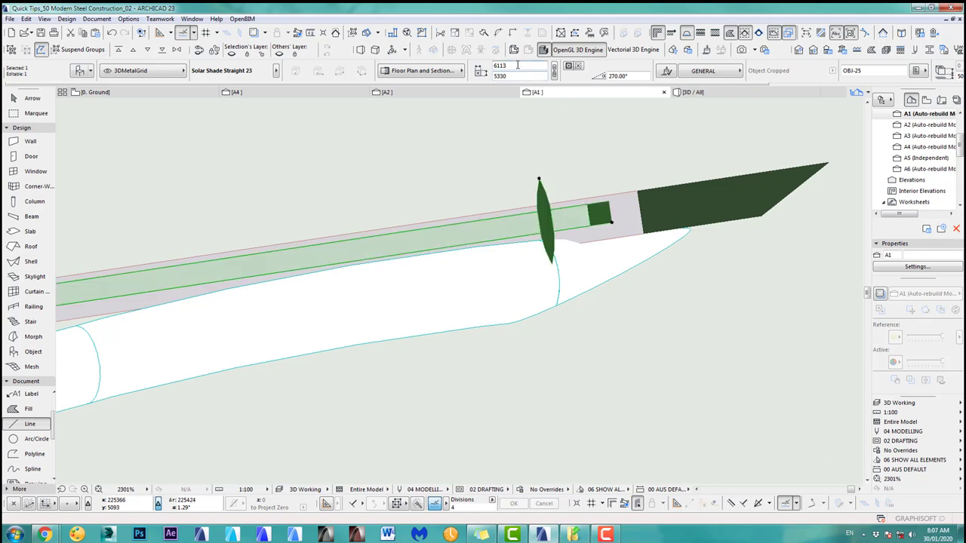
key("F3")
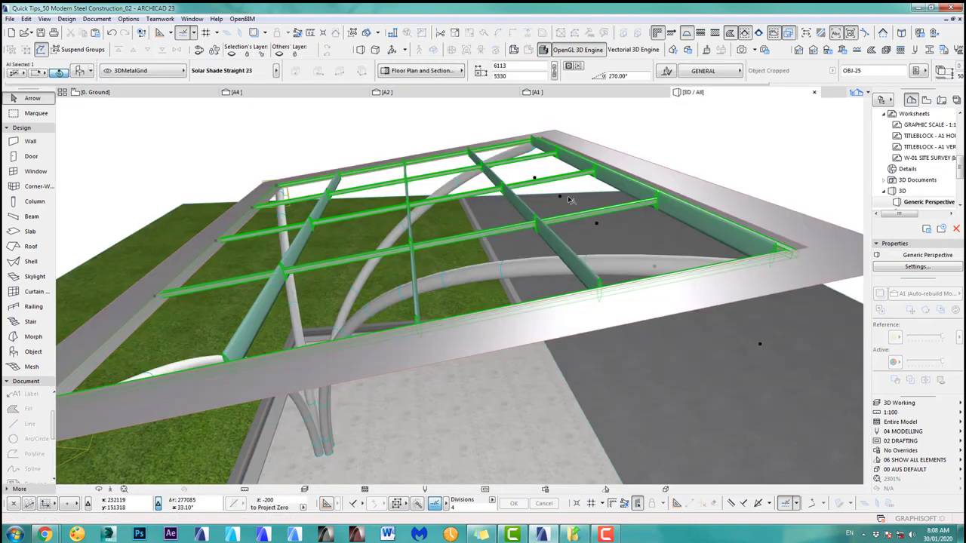
middle_click_drag(570, 199, 654, 266, "shift")
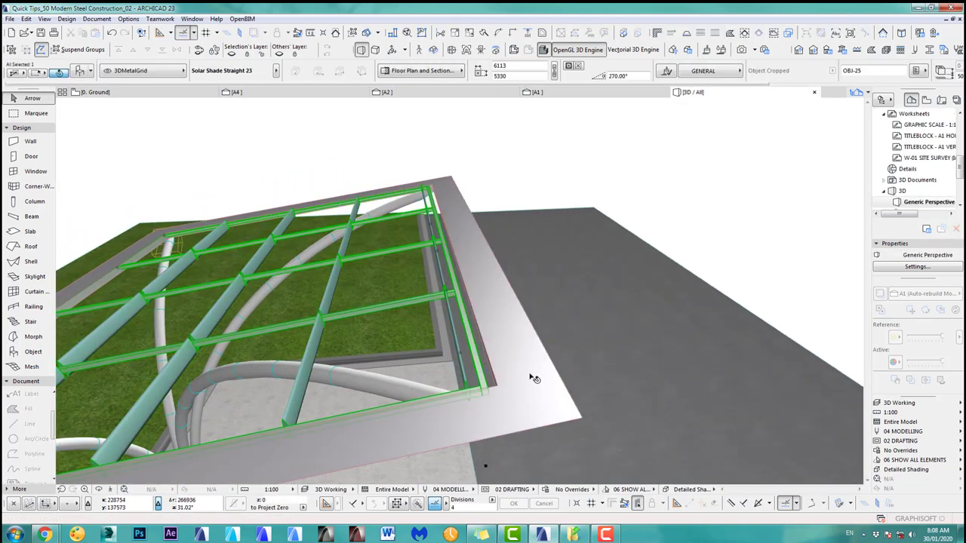
middle_click_drag(533, 379, 535, 254, "shift")
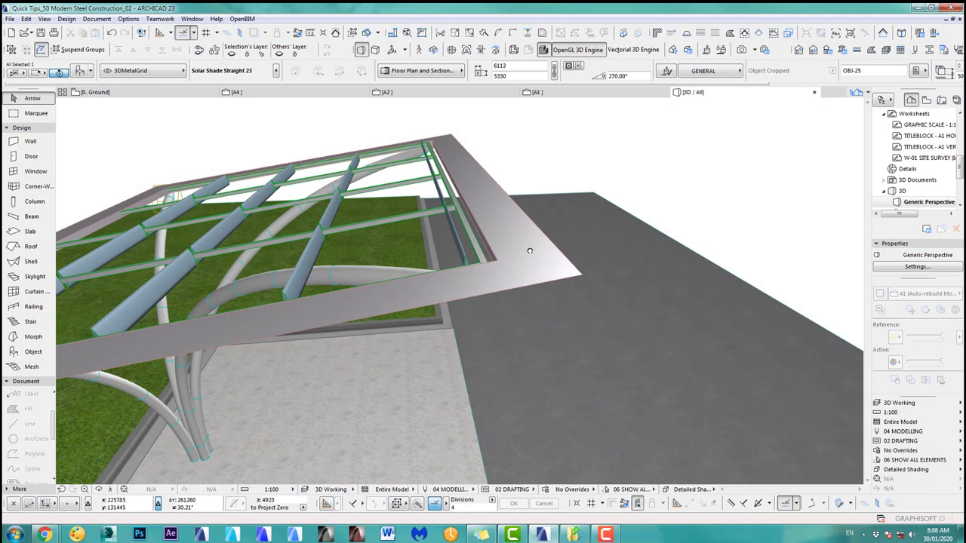
left_click(486, 357)
left_click(531, 406)
key("Escape")
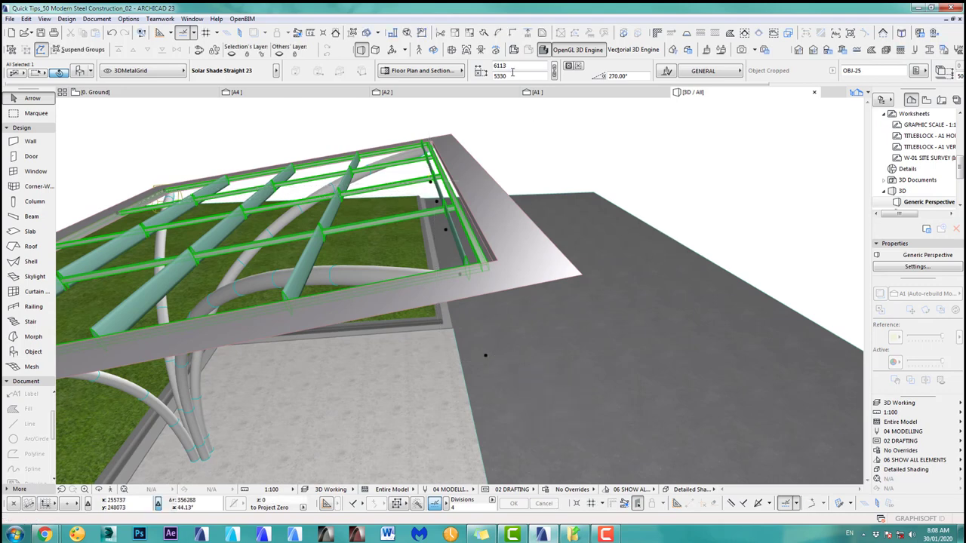
Try a Dimension 1 of 6300 on the solar shade and undo it
left_click(507, 66)
type("6300")
key("Return")
key("ctrl+z")
Try a Dimension 2 of 5530 on the solar shade, inspect the low end of the roof, and undo the change
type("5530")
key("Return")
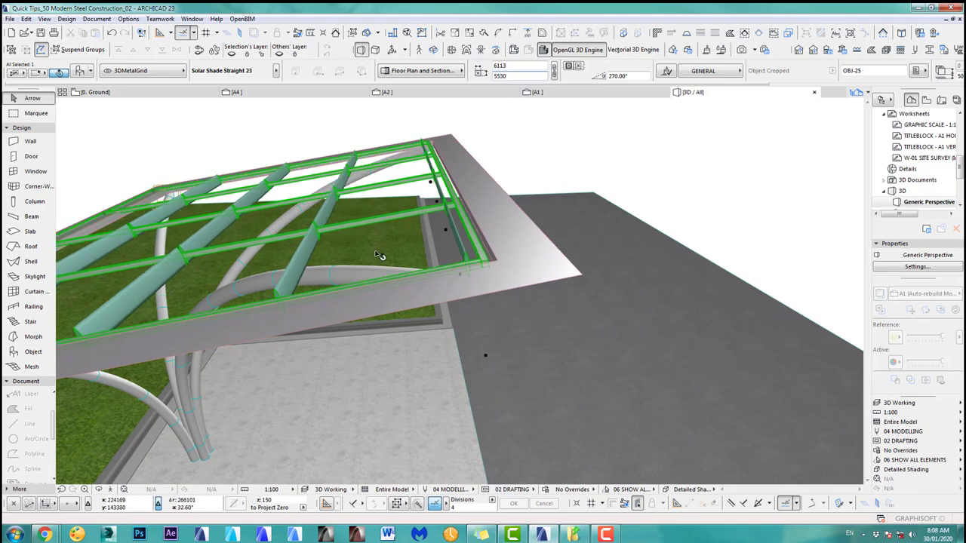
middle_click_drag(376, 244, 496, 248)
middle_click_drag(653, 225, 535, 238)
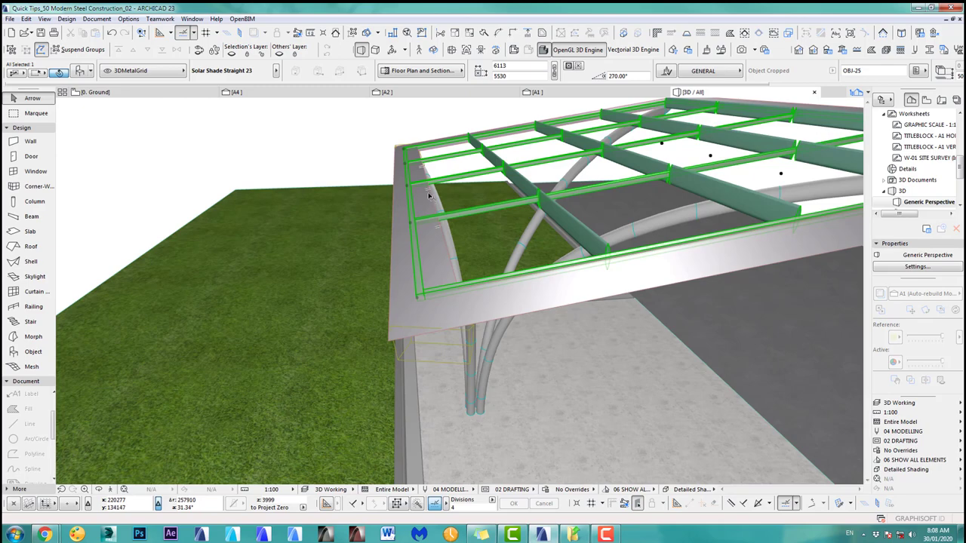
key("ctrl+z")
scroll(483, 198, "down", 3)
middle_click_drag(483, 198, 309, 215)
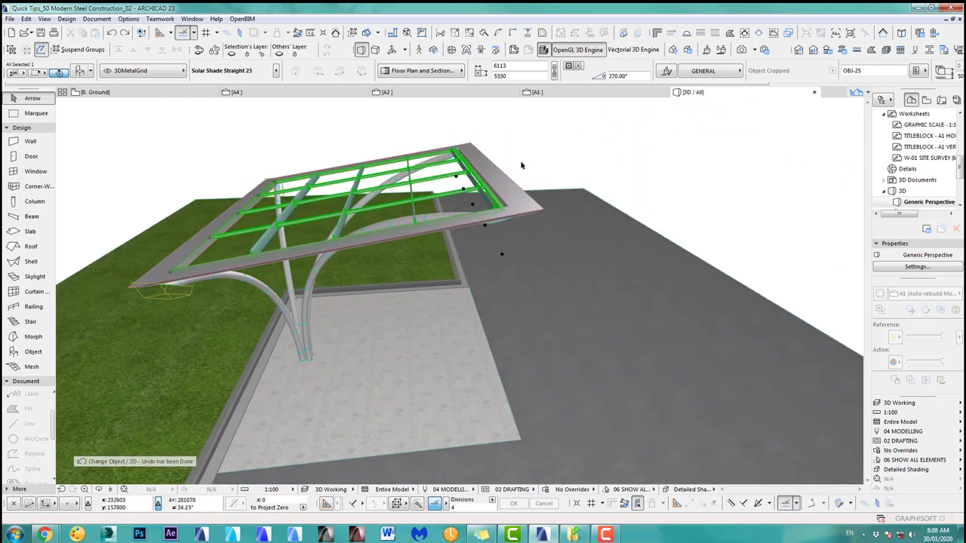
middle_click_drag(526, 159, 487, 179, "shift")
scroll(487, 178, "up", 2)
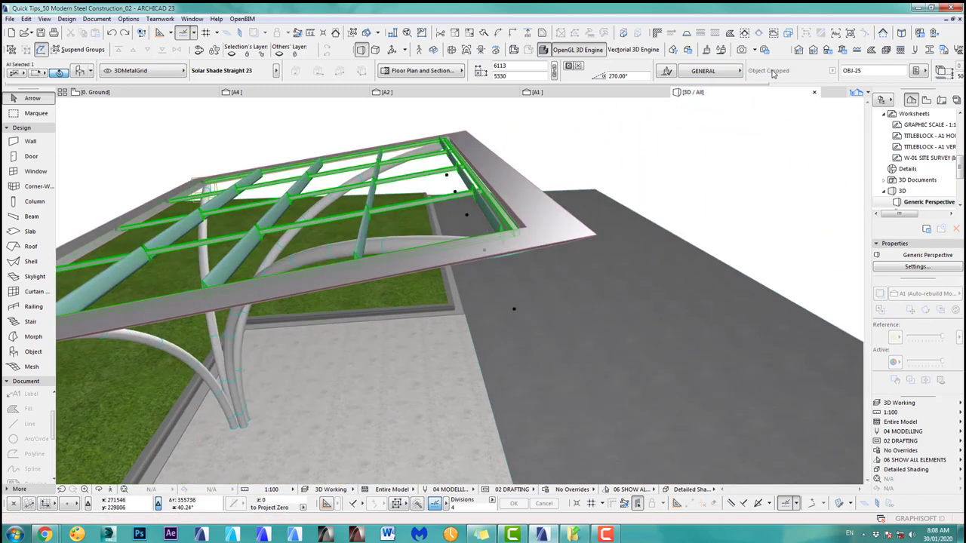
In section A1, move the solar shade about 68 mm up the 8.5° slope to the frame's inner face and check it in 3D
left_click(626, 94)
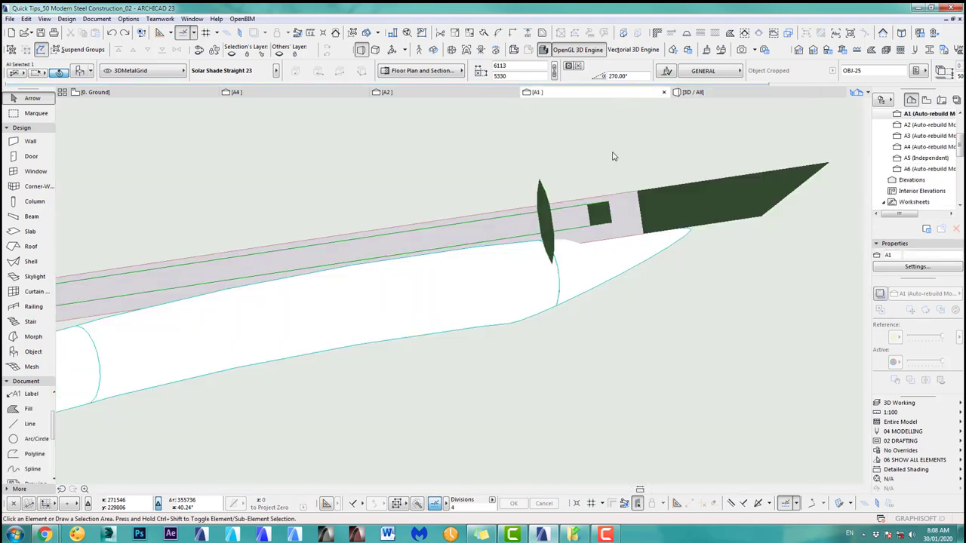
left_click(611, 208)
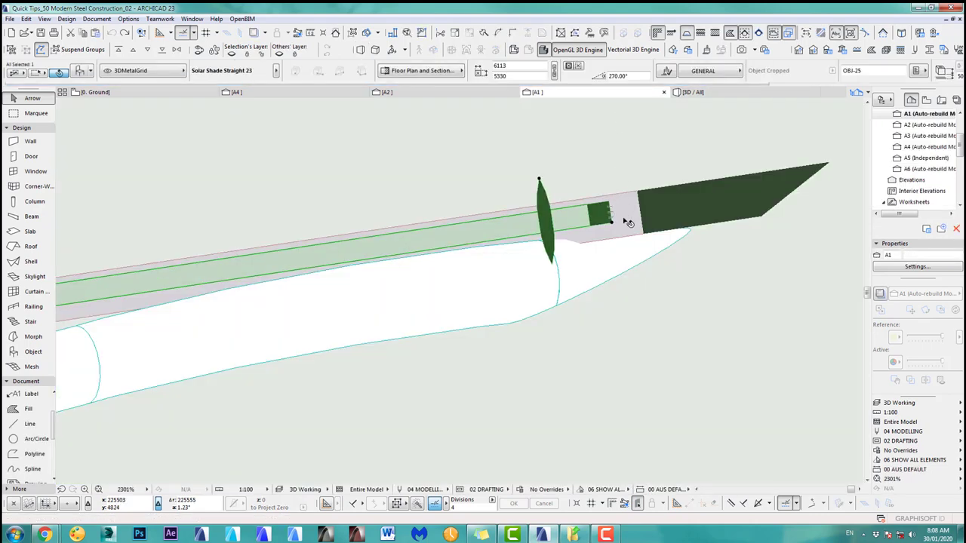
key("ctrl+d")
left_click(612, 223)
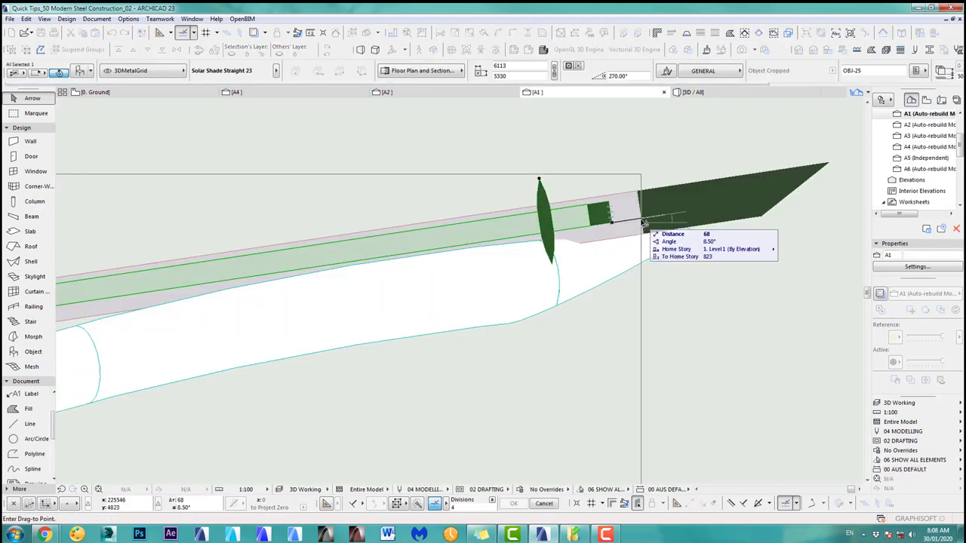
left_click(643, 223)
key("F3")
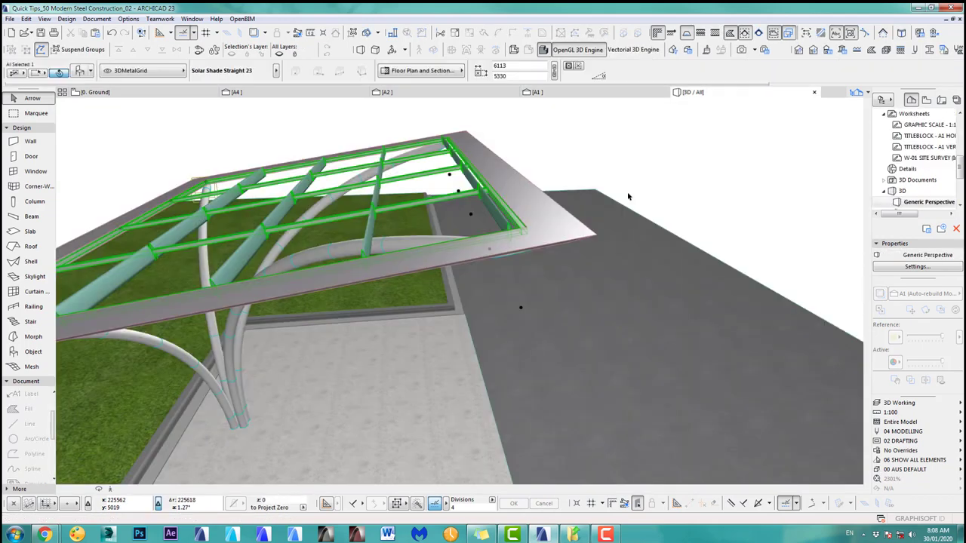
middle_click_drag(391, 251, 679, 227)
middle_click_drag(802, 283, 421, 262, "shift")
middle_click_drag(474, 228, 280, 282)
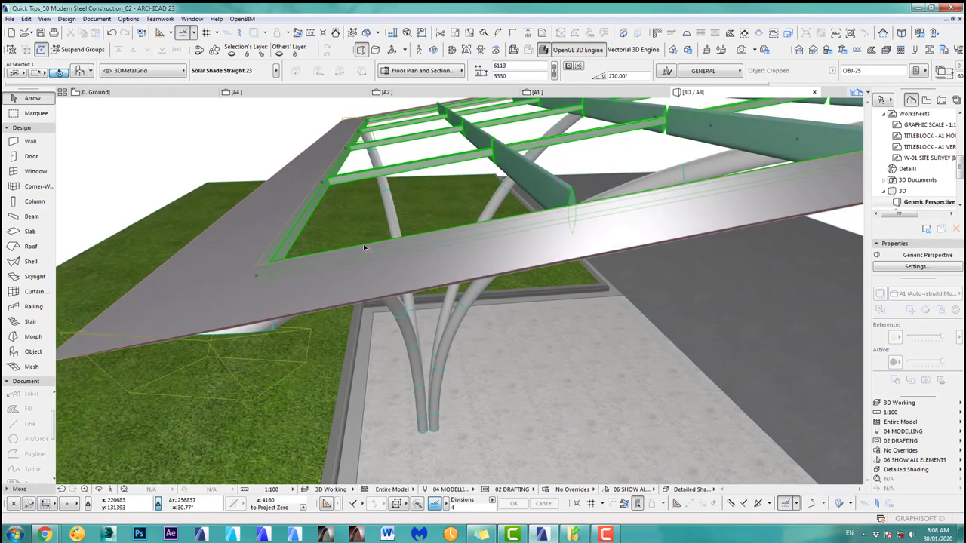
scroll(377, 246, "down", 4)
middle_click_drag(491, 244, 435, 271)
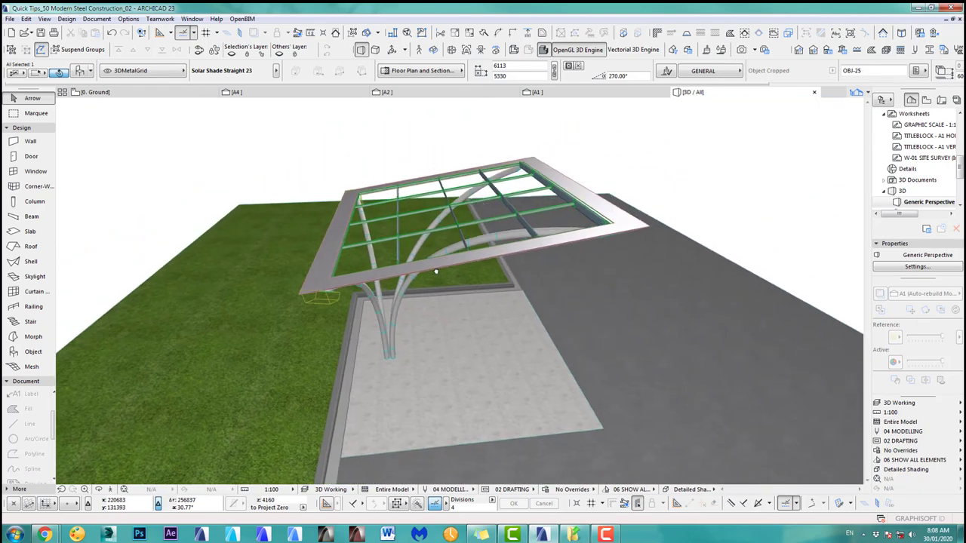
In the solar shade's object settings, set the number of louvres to 10
left_click(88, 71)
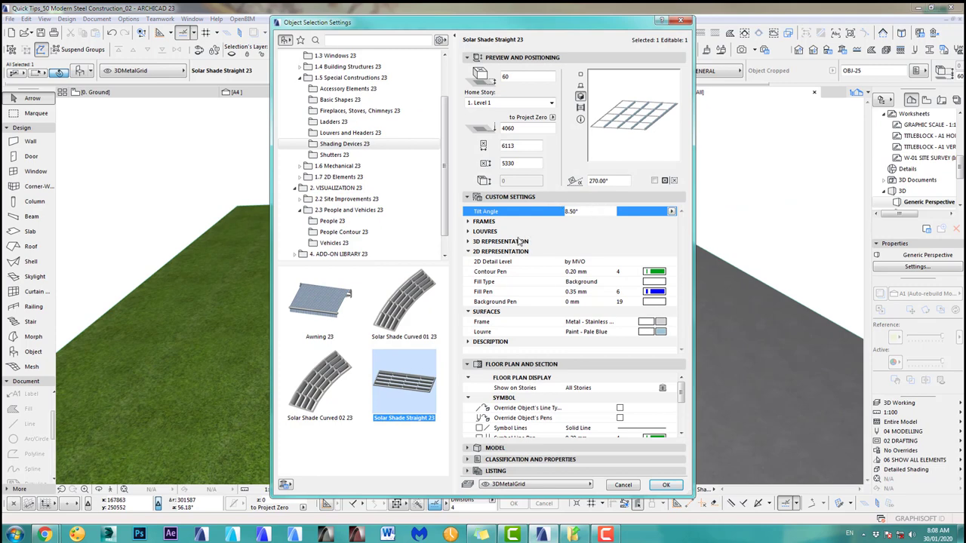
left_click(468, 232)
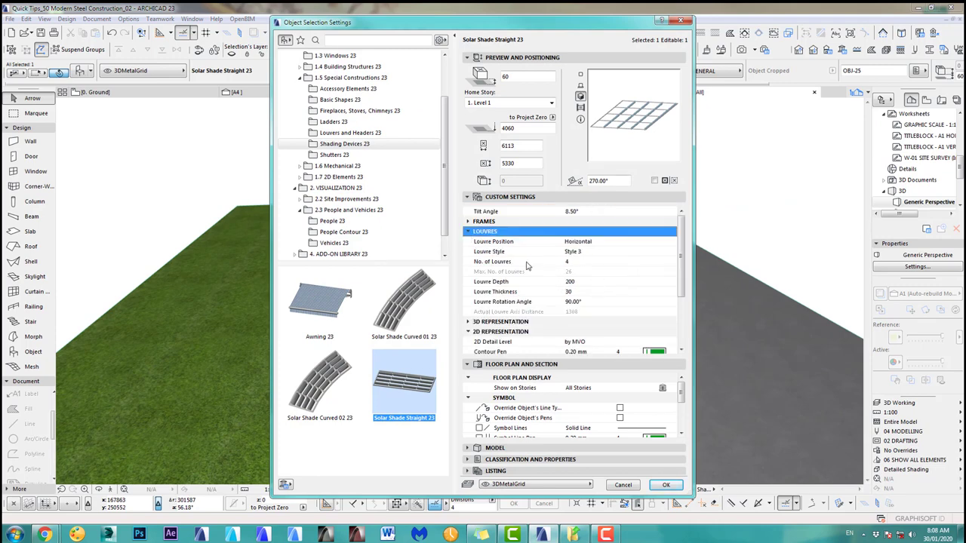
left_click(577, 262)
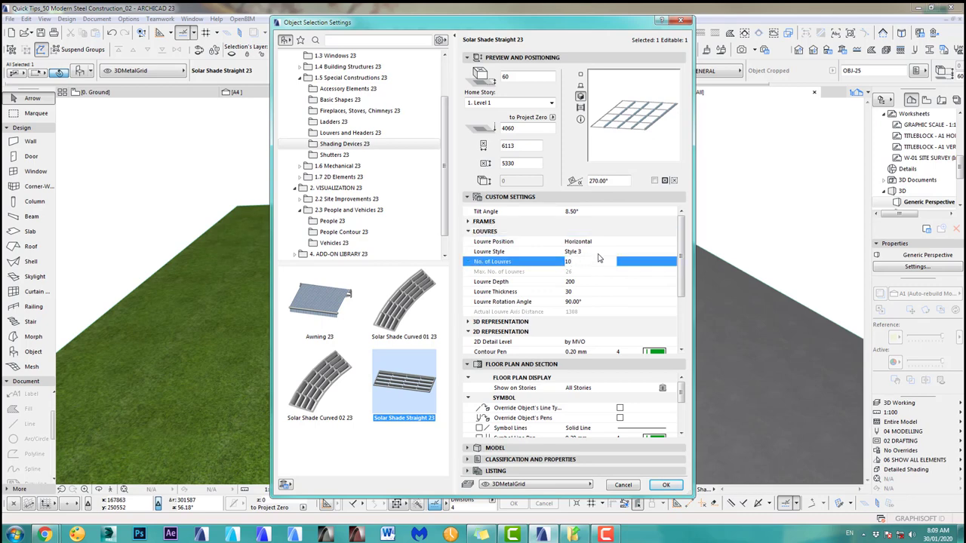
key("Up")
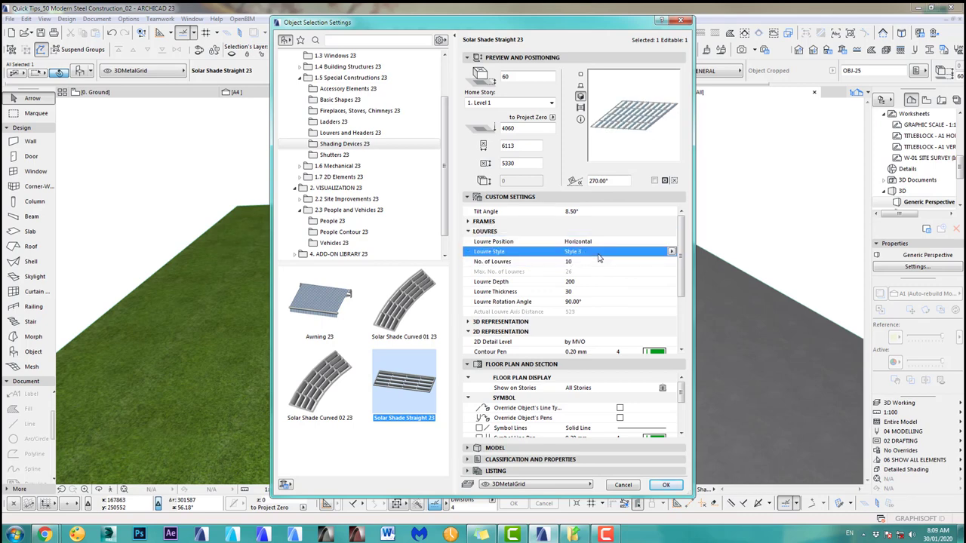
Try louvre rotation angles of 45° and 20° on the solar shade, applying 20° and checking it in 3D
left_click(588, 302)
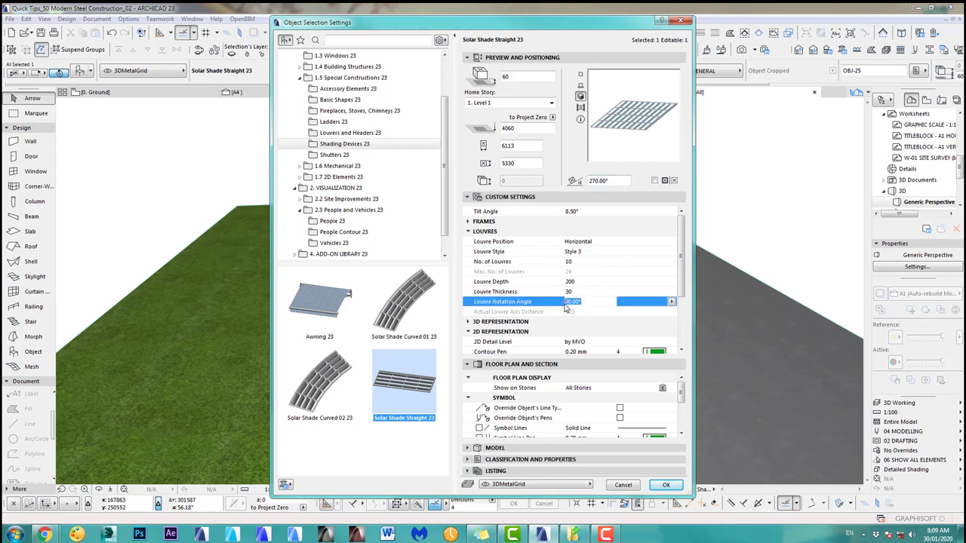
type("45")
left_click(590, 292)
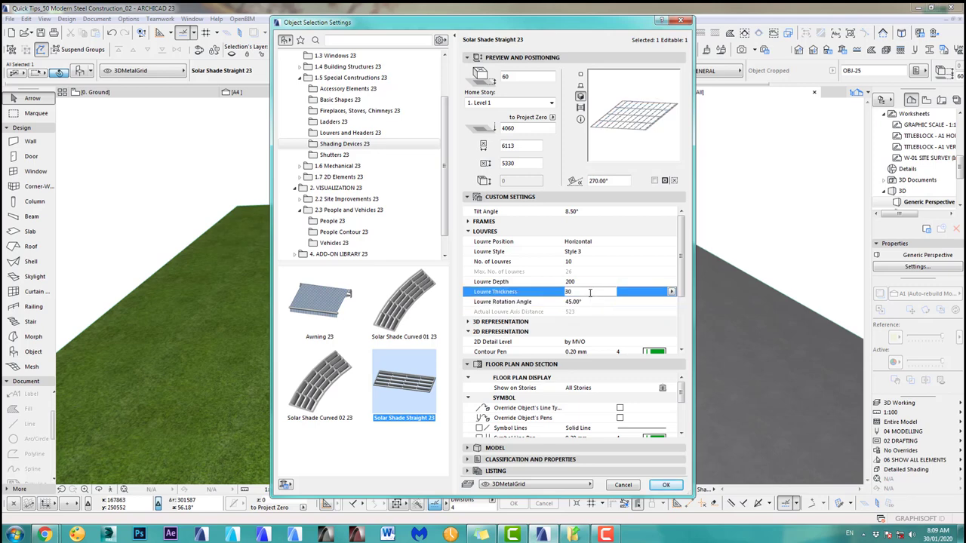
left_click(588, 302)
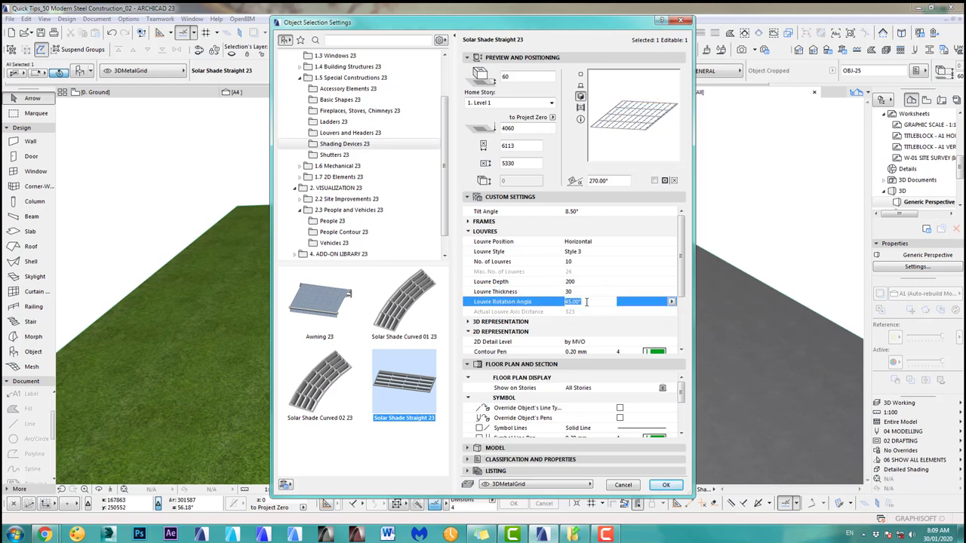
left_click(583, 293)
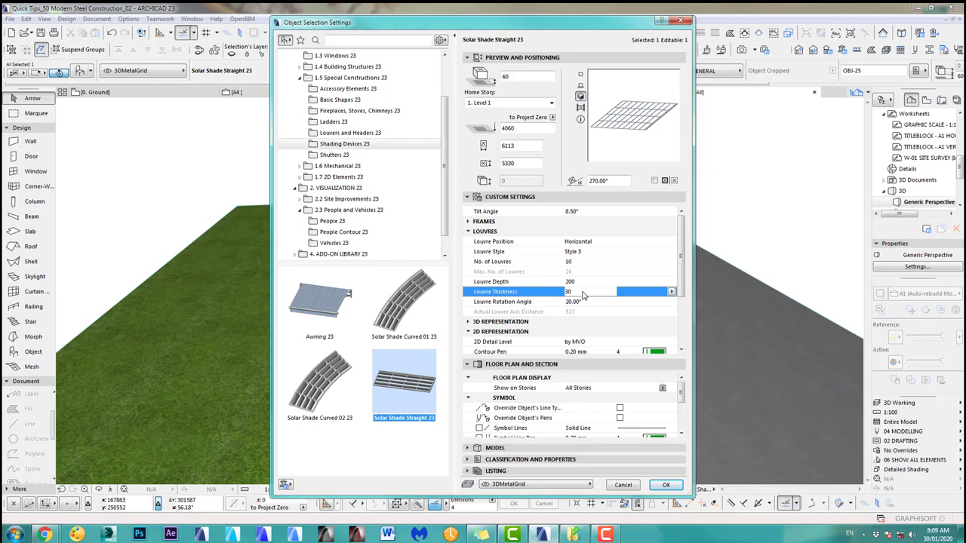
left_click(666, 485)
scroll(528, 240, "up", 5)
scroll(507, 229, "down", 2)
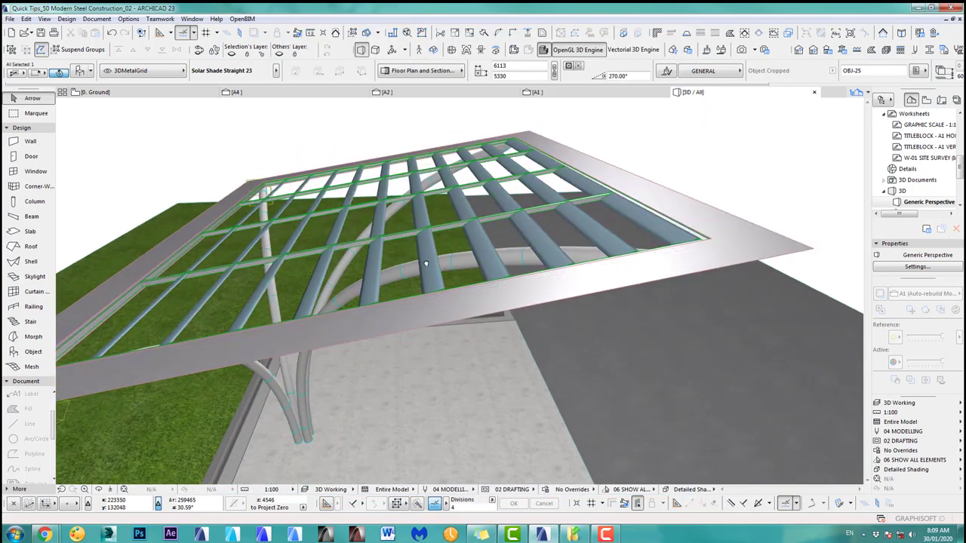
middle_click_drag(438, 264, 580, 279)
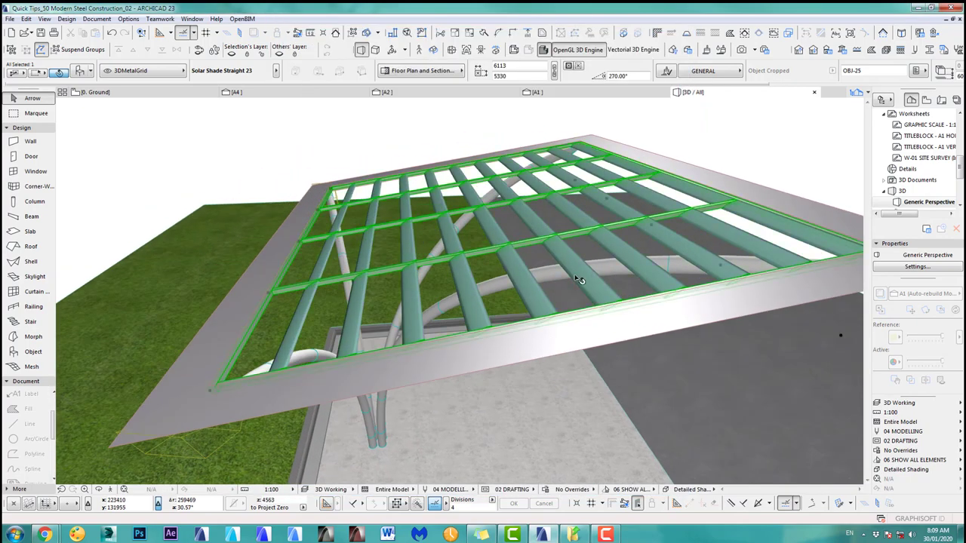
Set the solar shade's number of louvres to 25 and check the roof from above and below
left_click(81, 73)
left_click(574, 262)
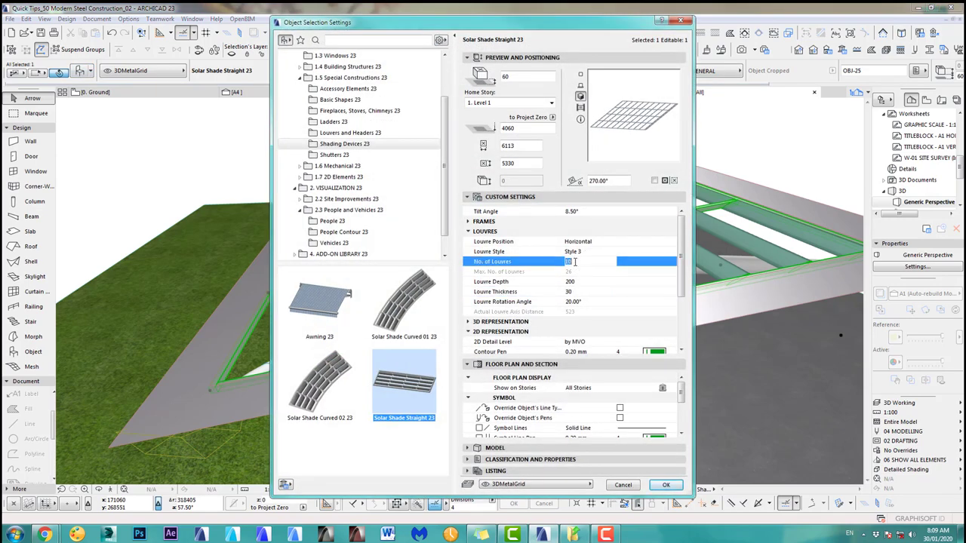
key("Return")
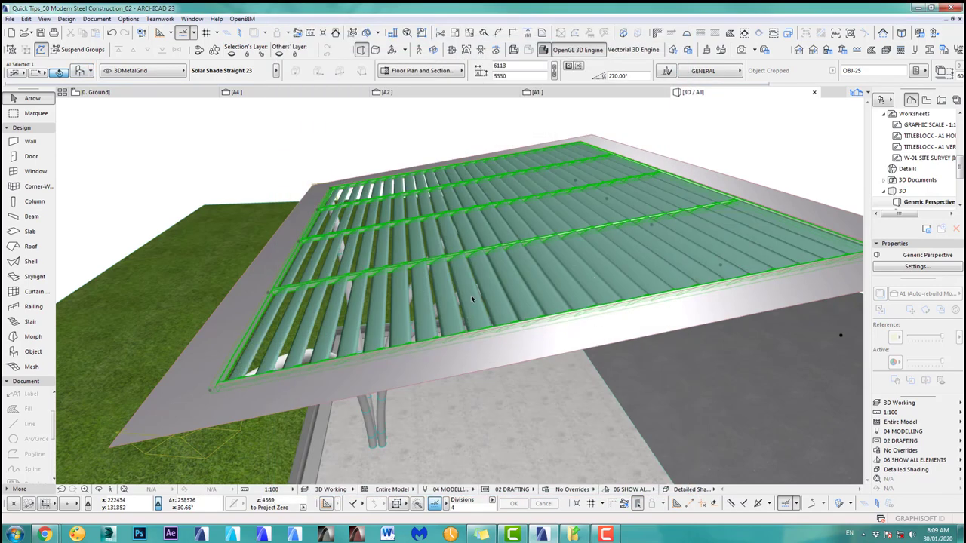
middle_click_drag(559, 351, 636, 311, "shift")
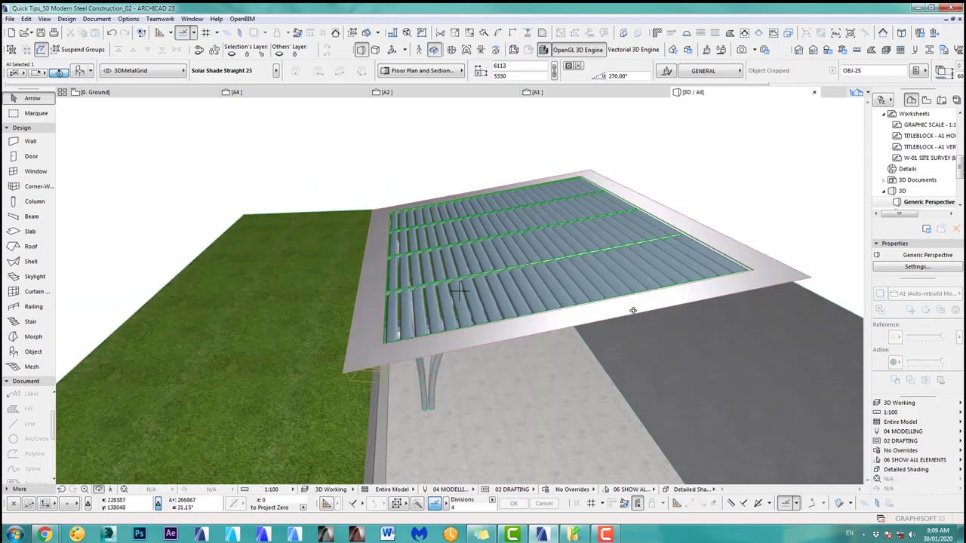
middle_click_drag(684, 329, 490, 293, "shift")
left_click(494, 249)
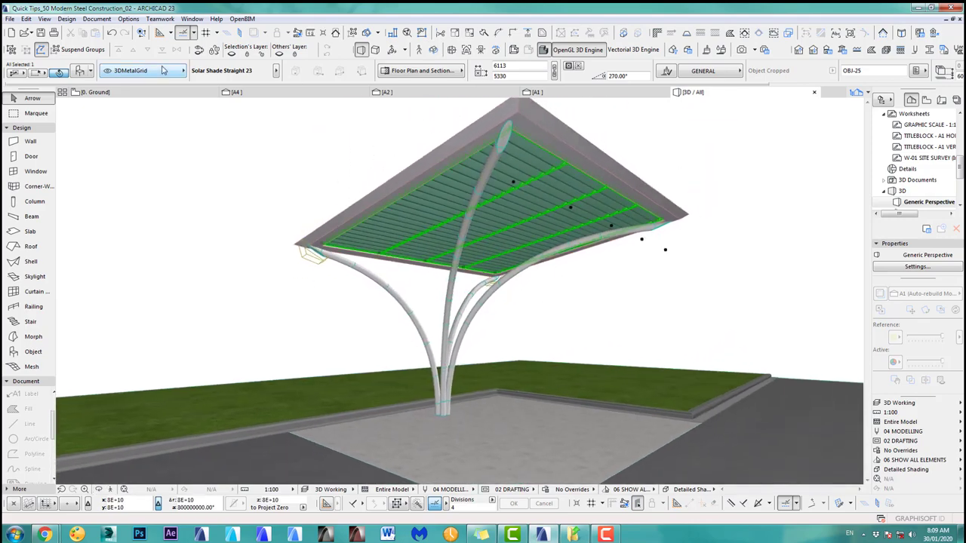
Try a louvre rotation angle of 120° on the solar shade
left_click(81, 72)
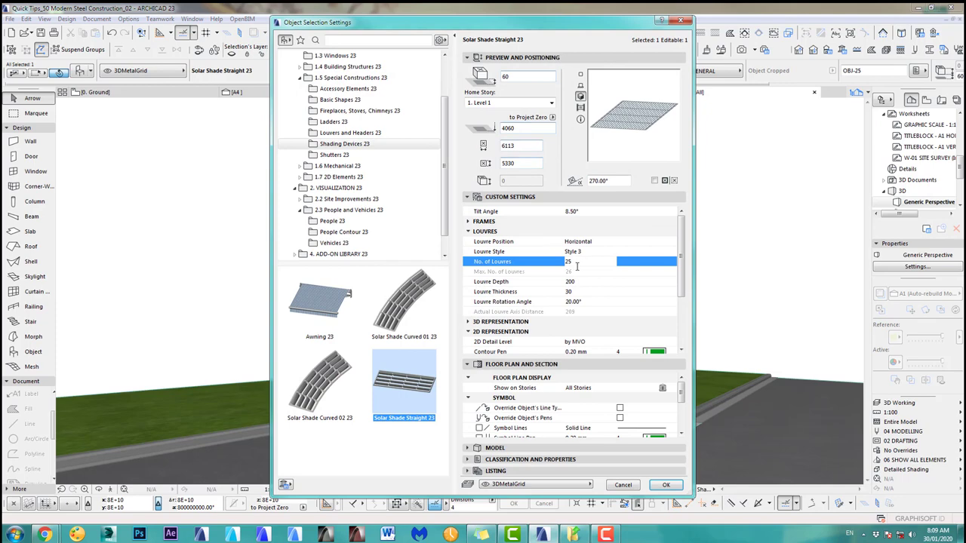
left_click(582, 302)
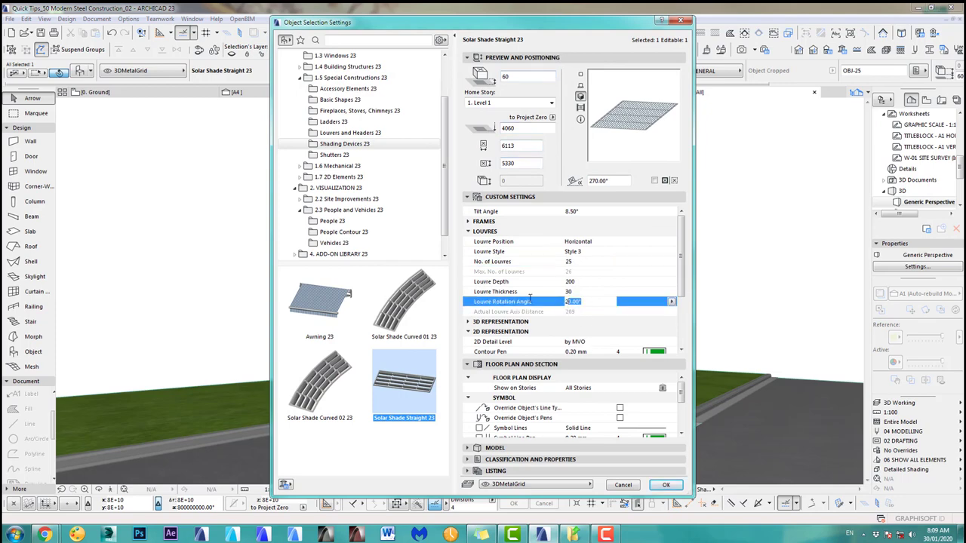
type("10")
key("Return")
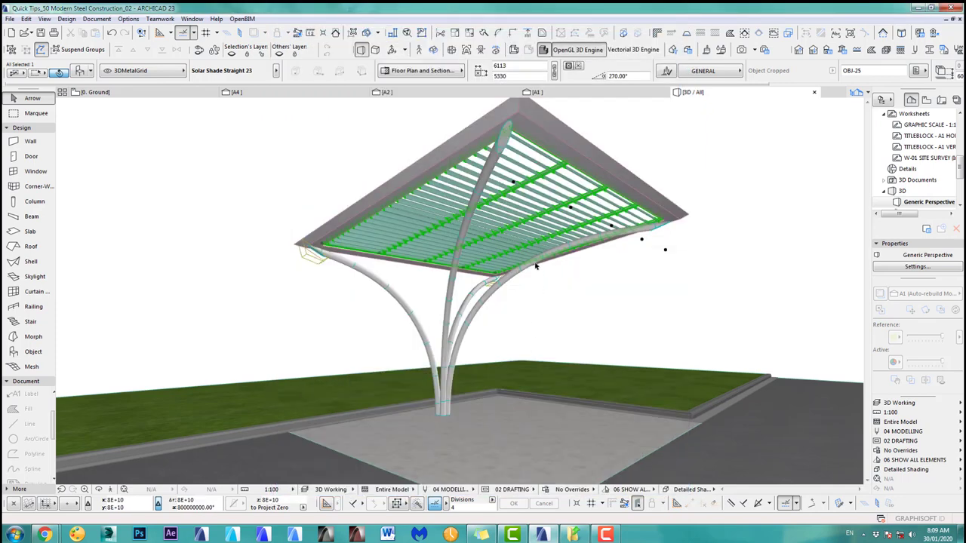
Try a louvre rotation angle of 150° on the solar shade and check it from below
left_click(81, 72)
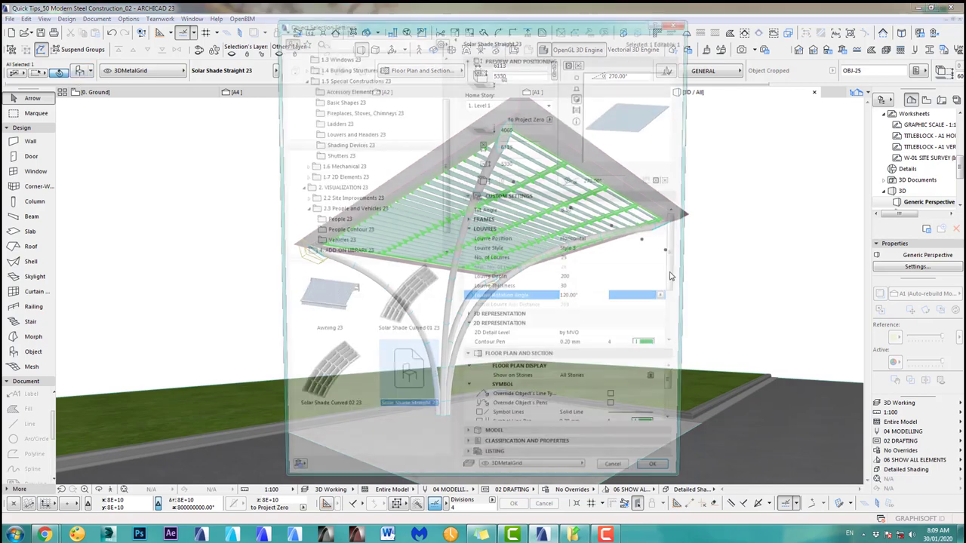
left_click(548, 302)
type("90")
key("Return")
middle_click_drag(508, 228, 382, 238, "shift")
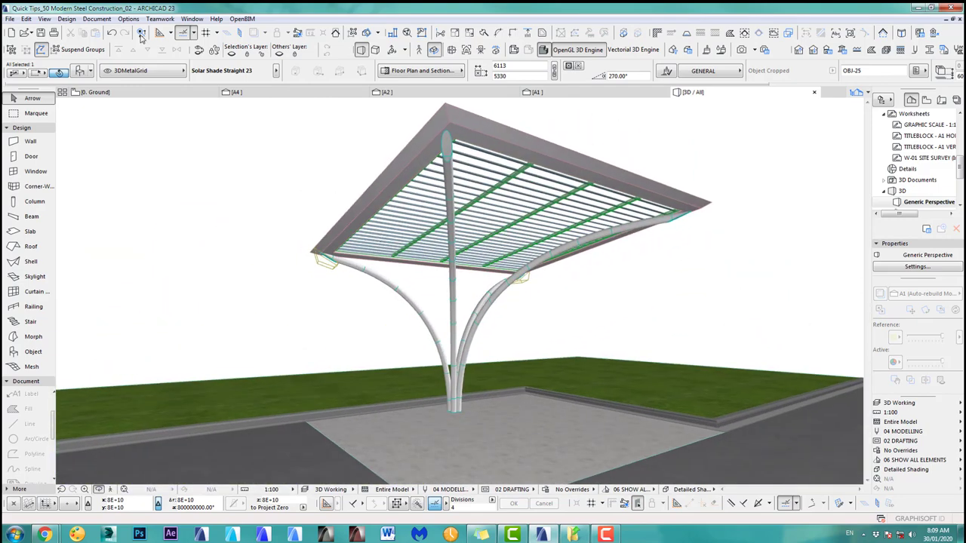
Set the solar shade's louvre rotation angle to 60°
double_click(453, 292)
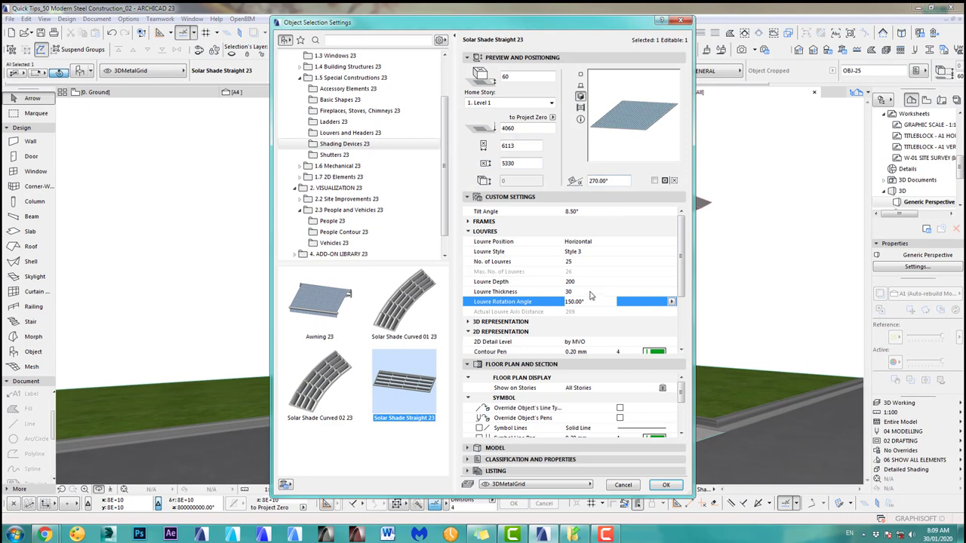
left_click(589, 301)
type("60")
key("Return")
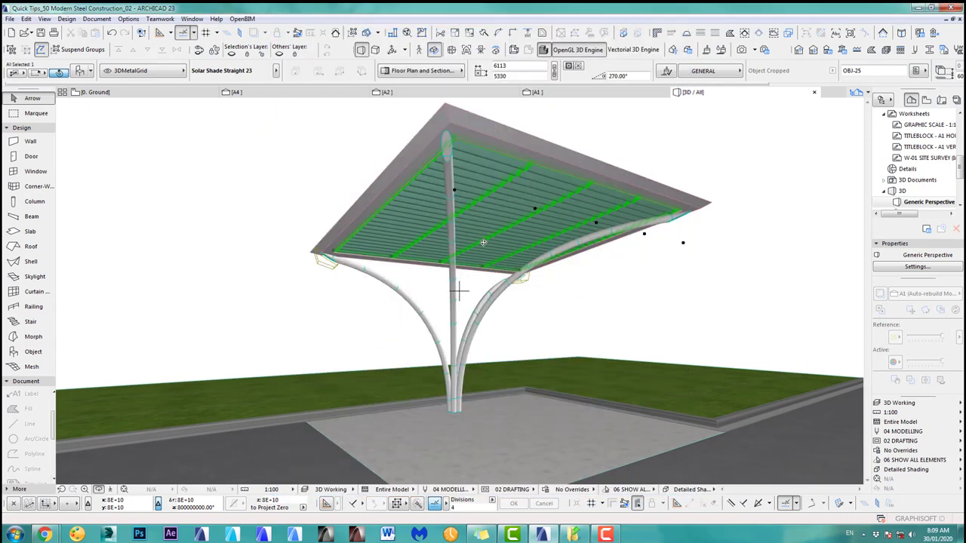
Switch the layer combination to 3D Export 1, deselect the solar shade, and inspect the finished carport in 3D
left_click(909, 407)
left_click(864, 403)
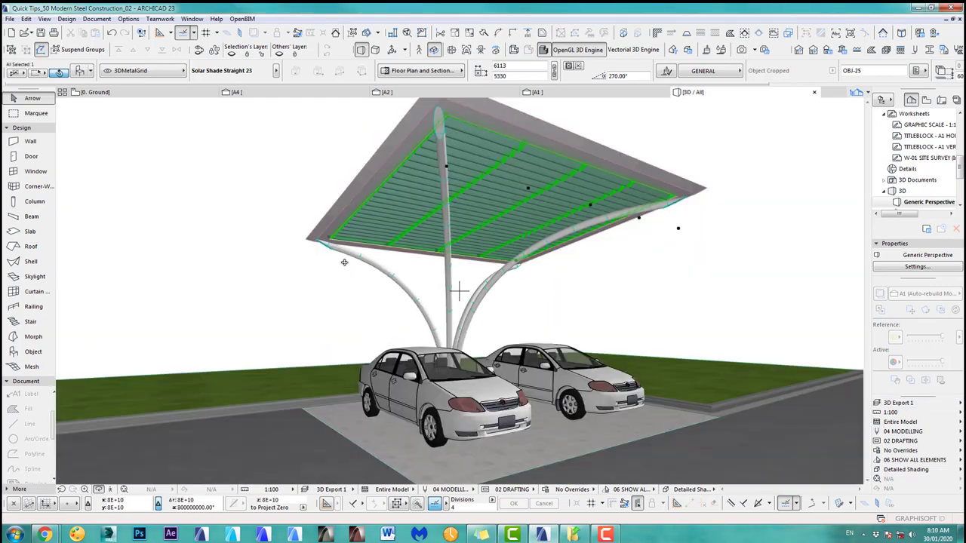
left_click(495, 304)
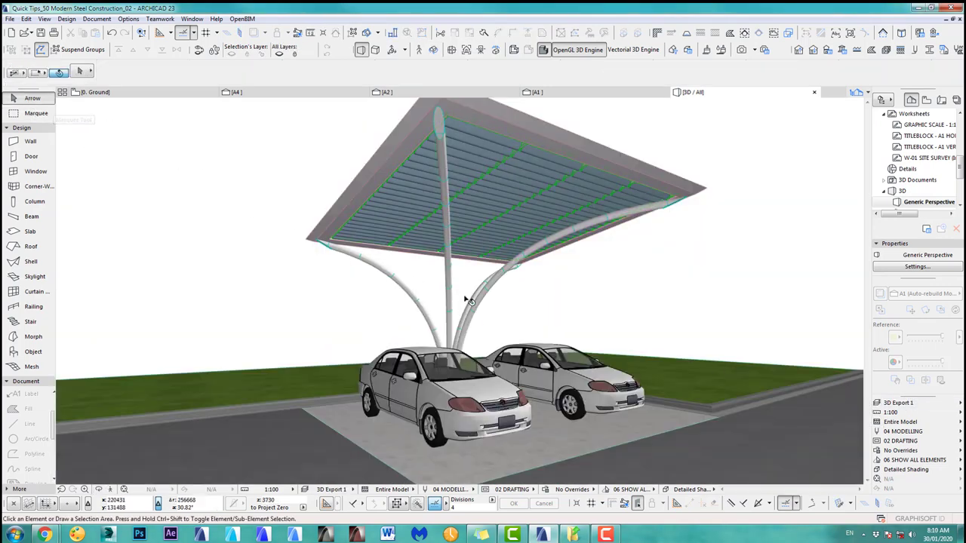
scroll(600, 308, "down", 2)
middle_click_drag(600, 308, 580, 298)
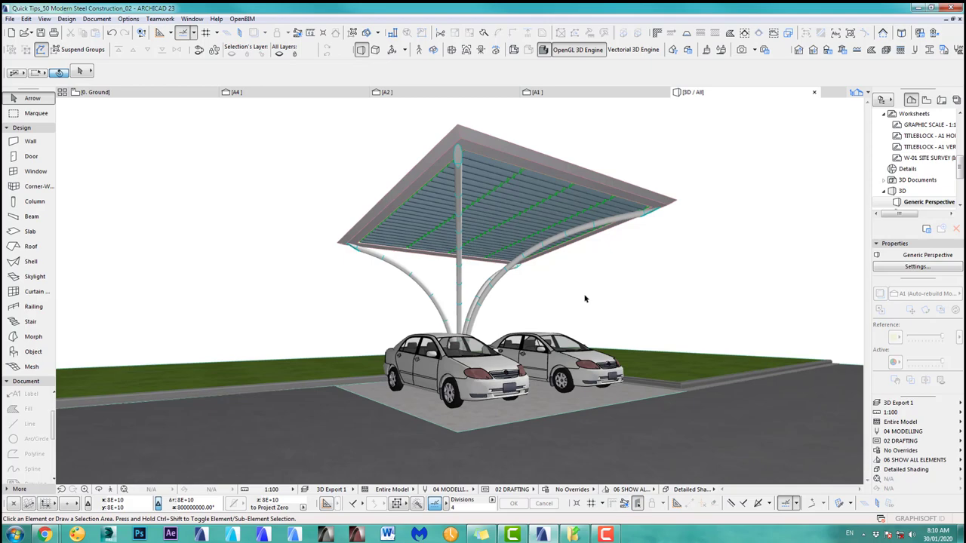
key("o")
left_click_drag(386, 299, 462, 342)
left_click_drag(462, 201, 583, 317)
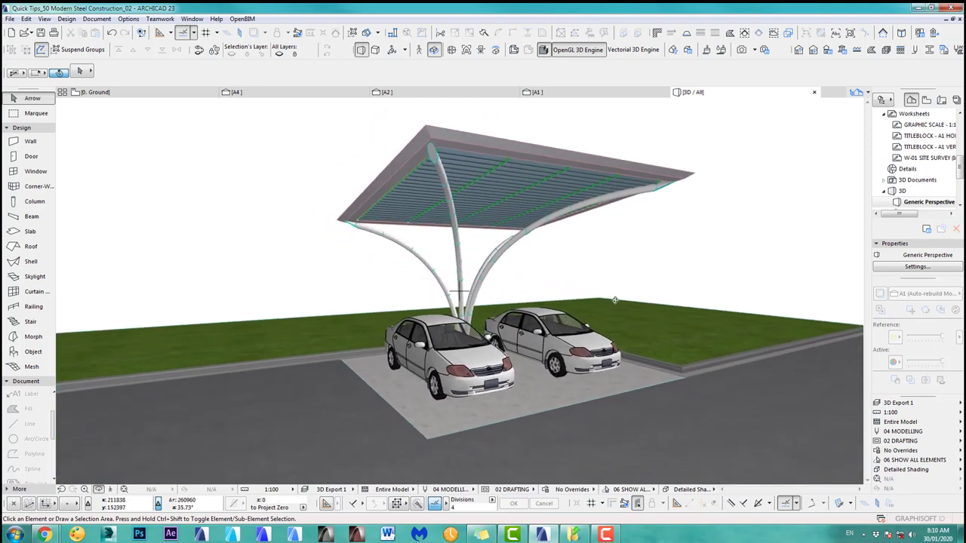